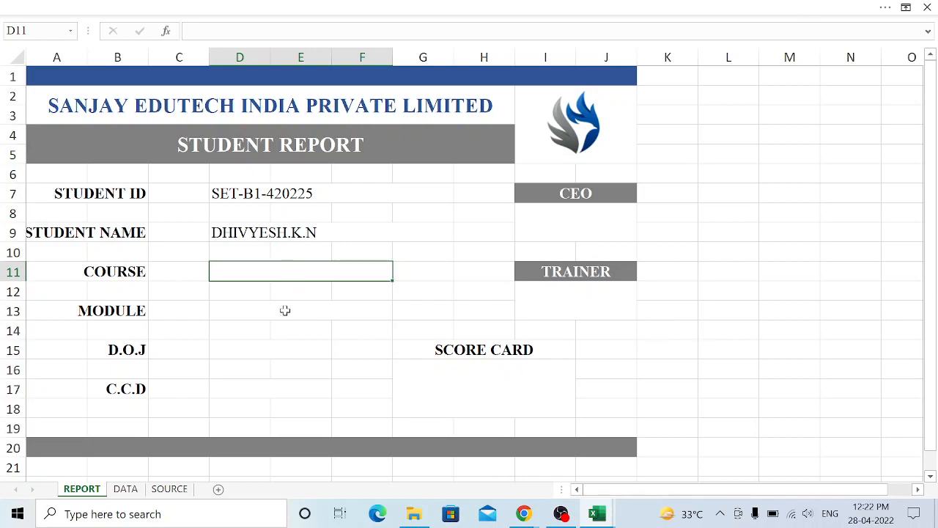
- In the REPORT sheet's Course cell D11, begin an INDEX formula with the DATA sheet's course range C4:C8 as the array
click(290, 312)
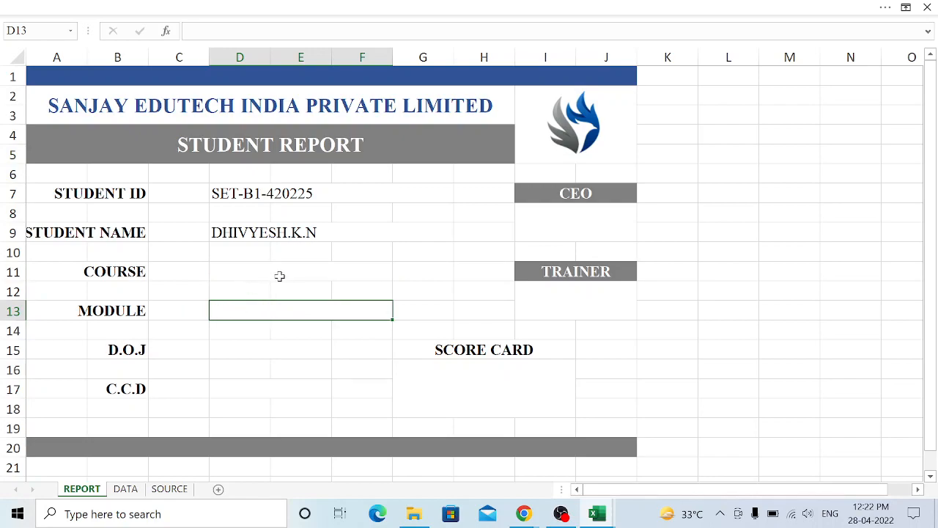
click(287, 272)
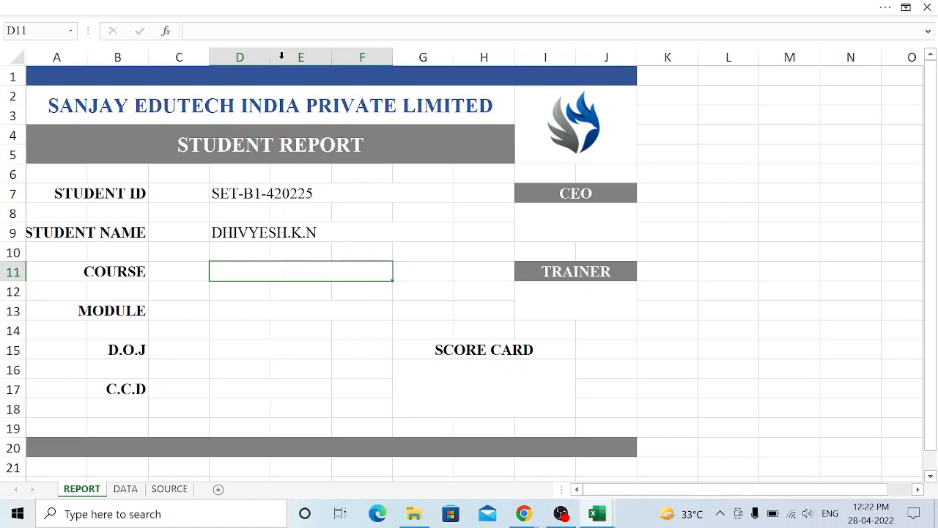
click(125, 488)
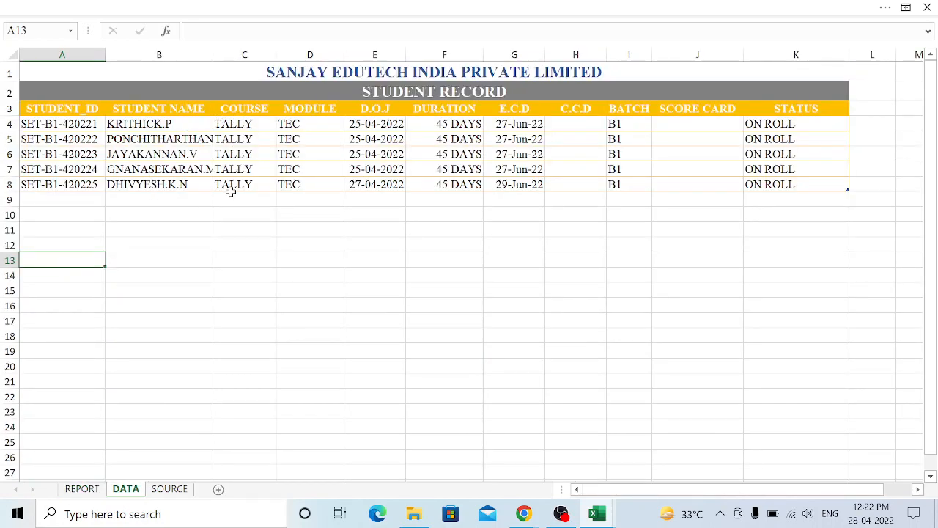
click(83, 492)
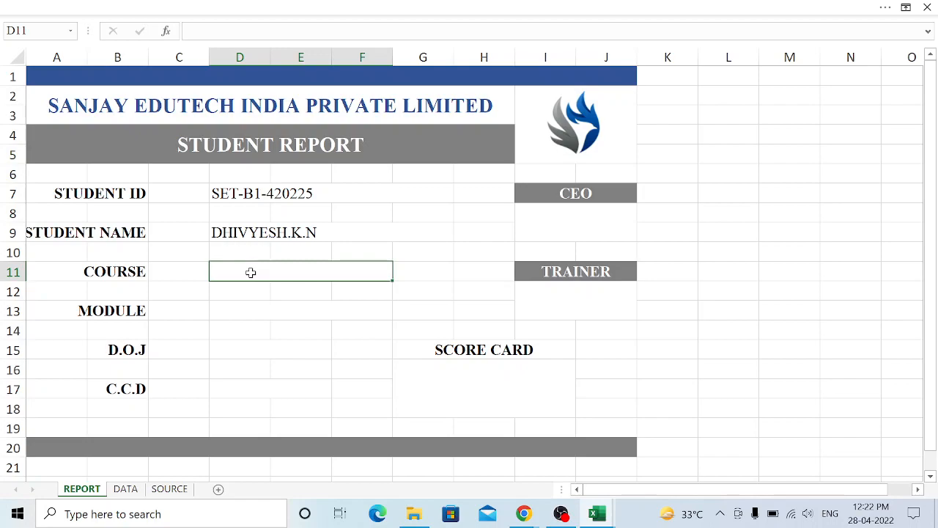
text(=INDEX)
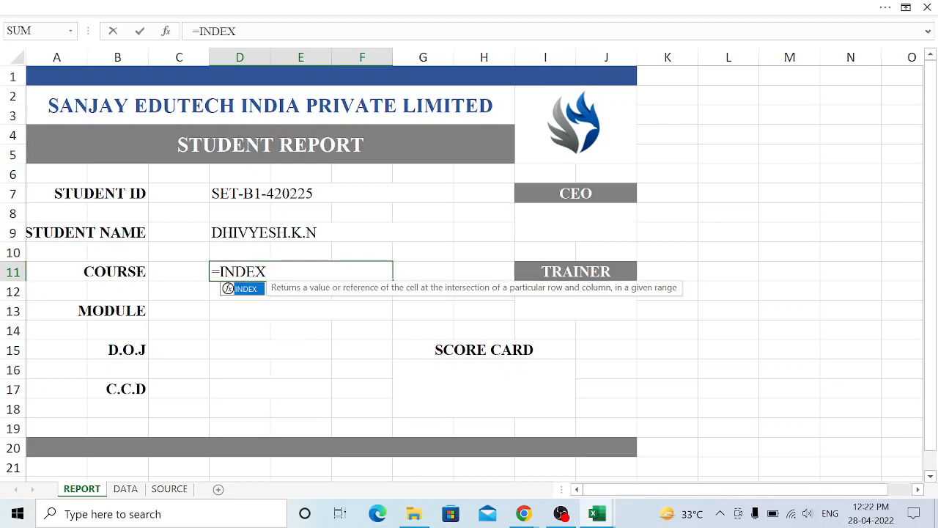
text(()
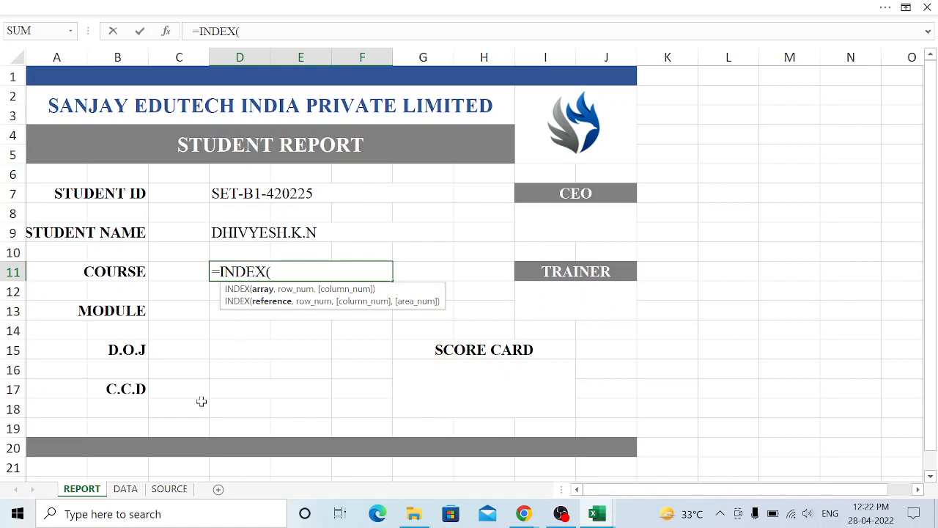
click(125, 487)
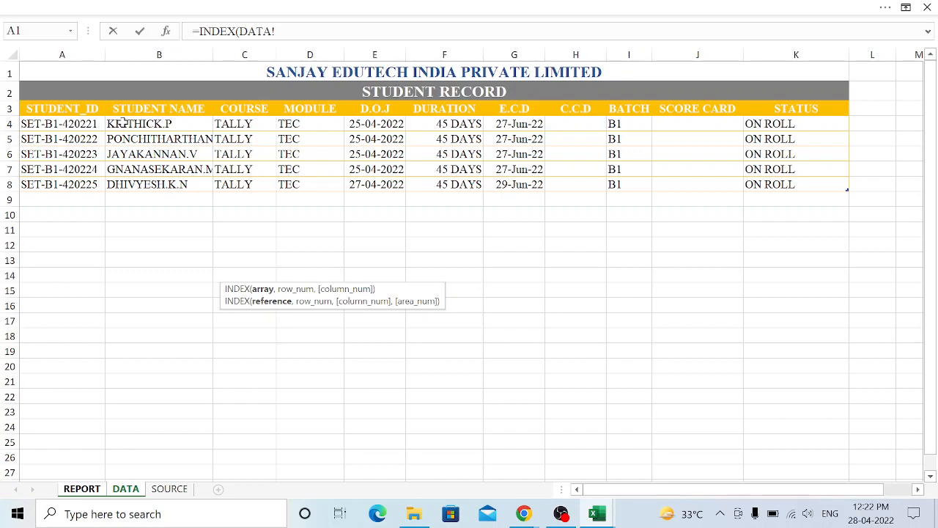
drag(117, 123, 781, 187)
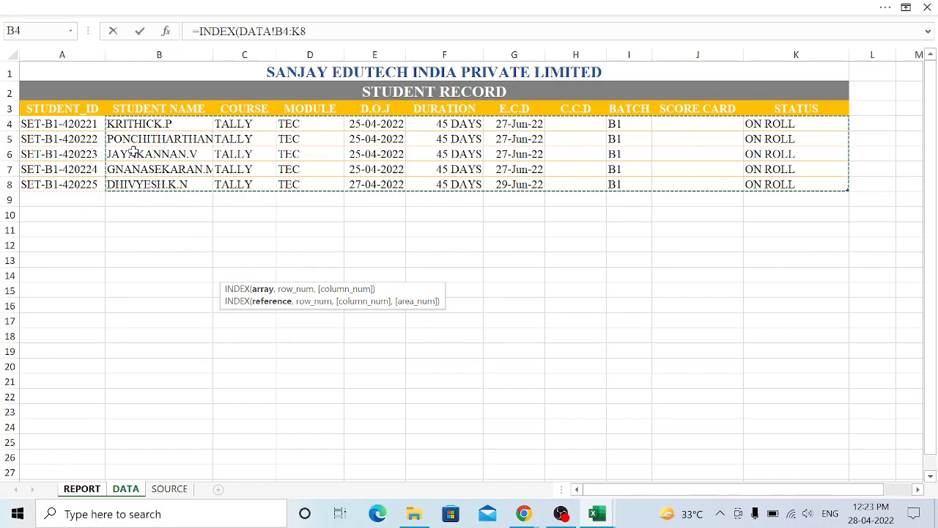
drag(249, 124, 255, 185)
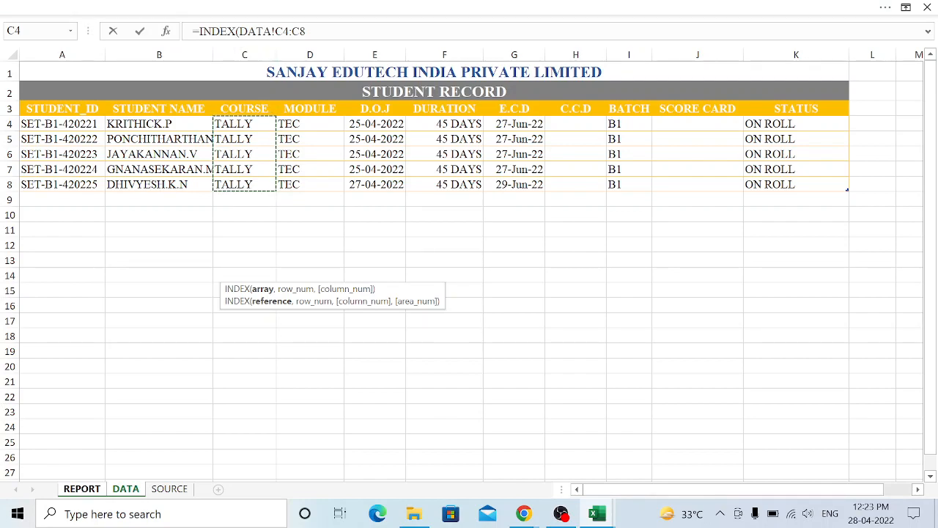
- Add a nested MATCH function as the row number, with the student ID cell REPORT!D7 as its lookup value
click(371, 36)
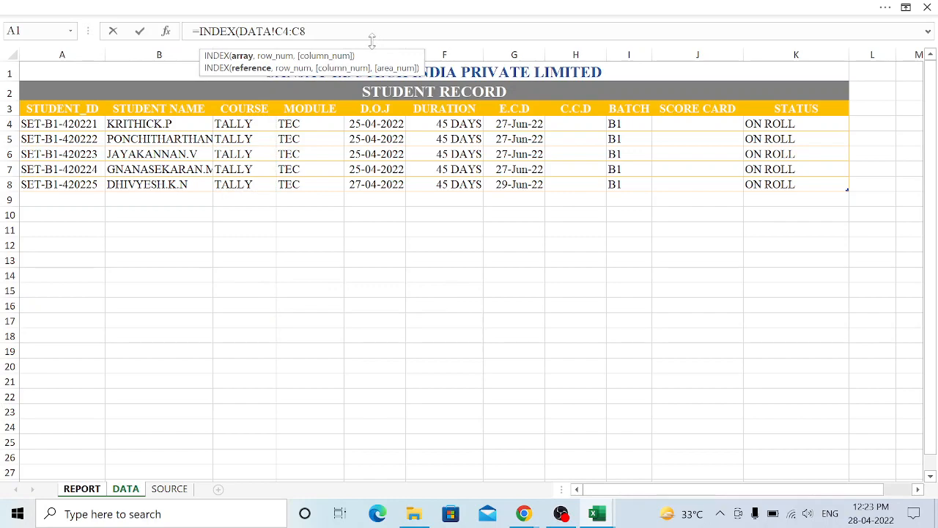
text(,)
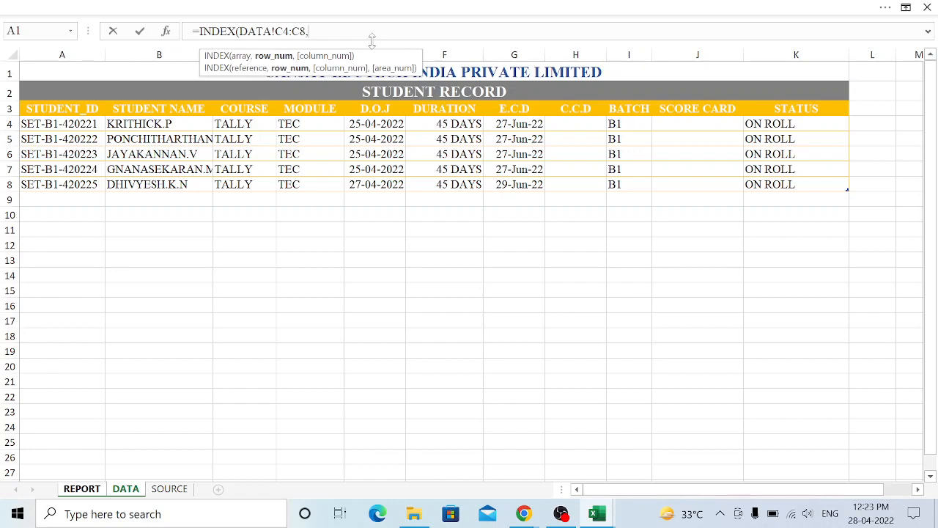
text(MAT)
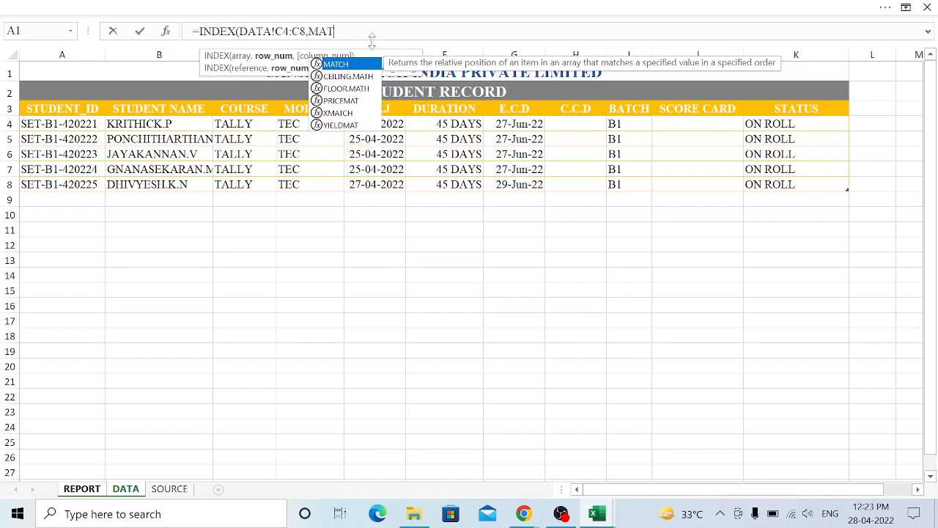
key(Tab)
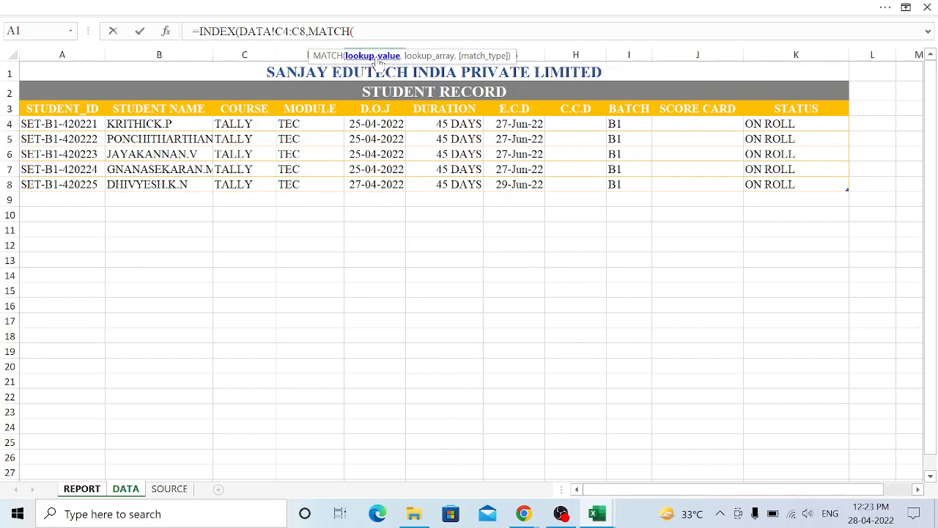
click(82, 489)
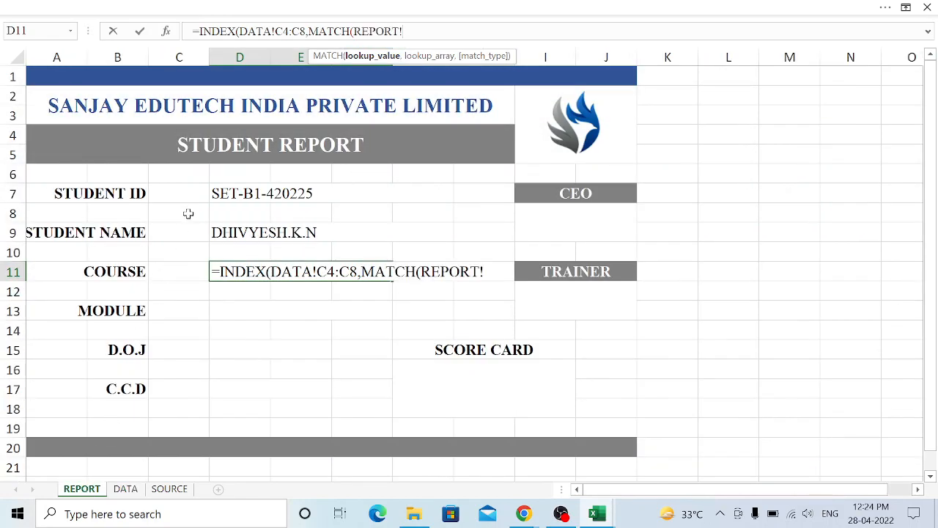
click(233, 194)
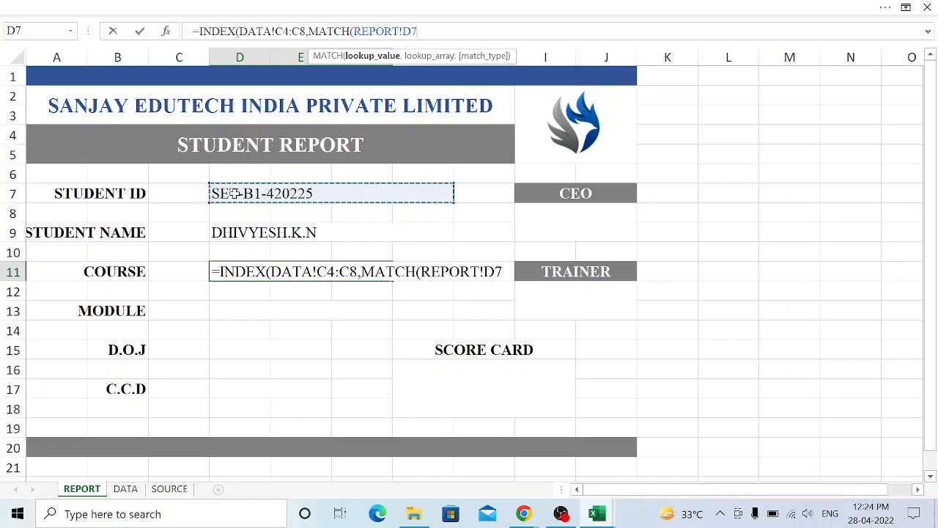
text(,)
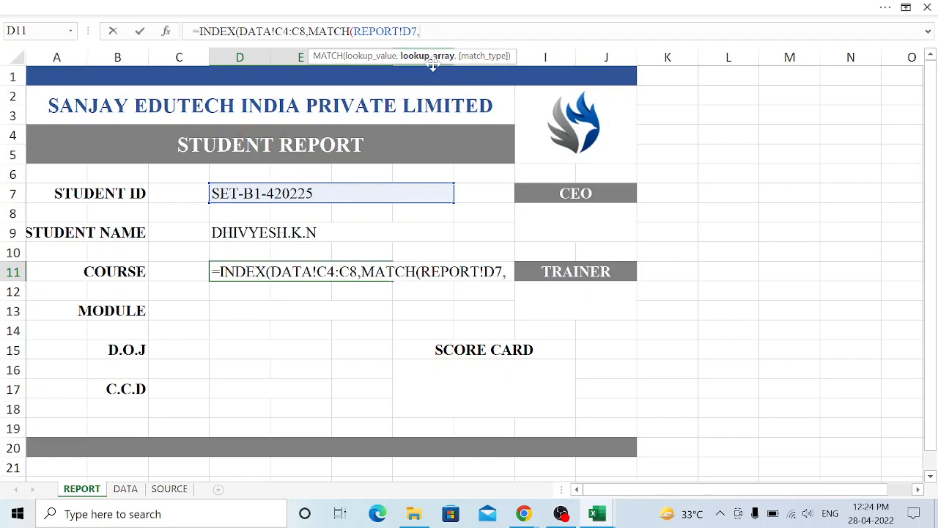
- Set the MATCH lookup array to DATA!A4:A8 with exact match 0, close both functions and enter the formula
click(125, 489)
drag(57, 129, 68, 180)
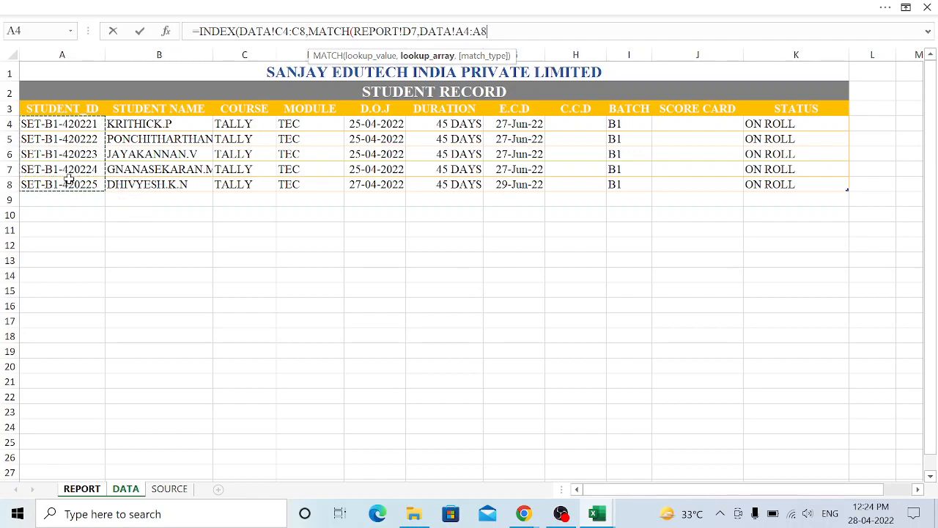
text(,)
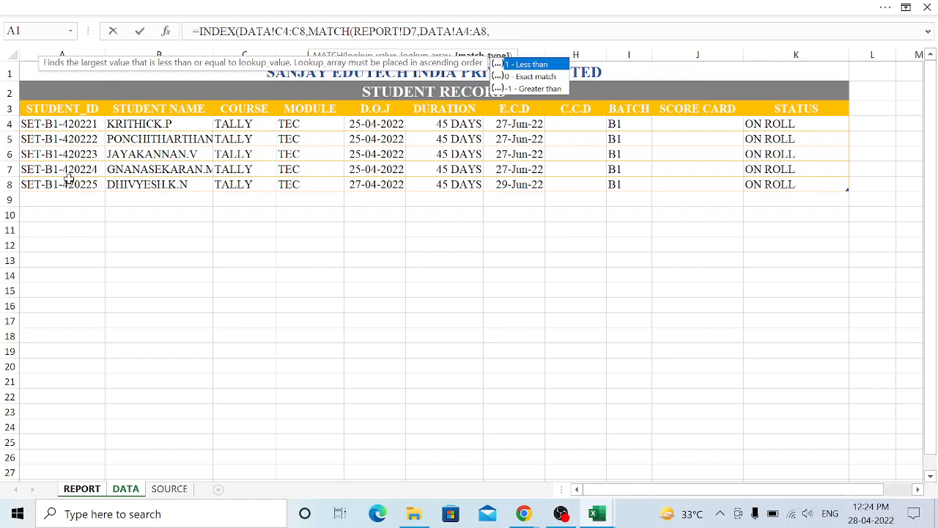
text(0))
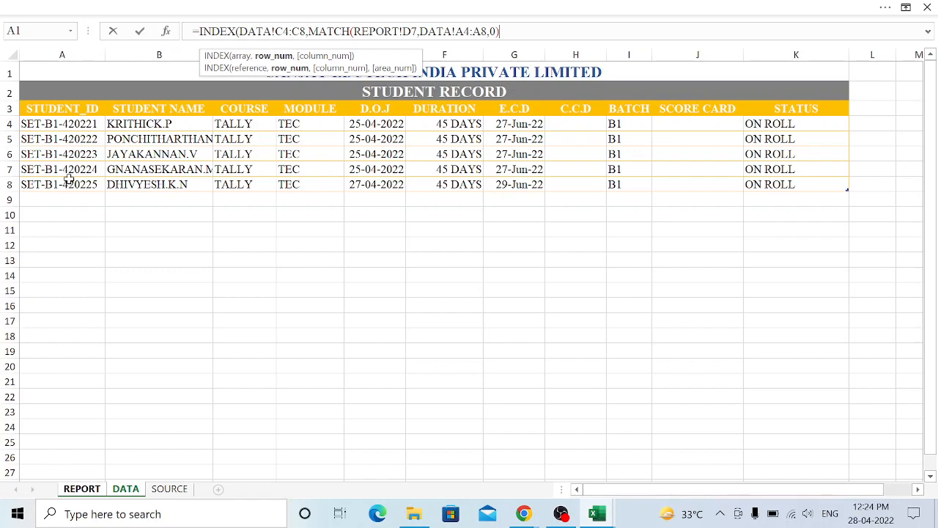
text())
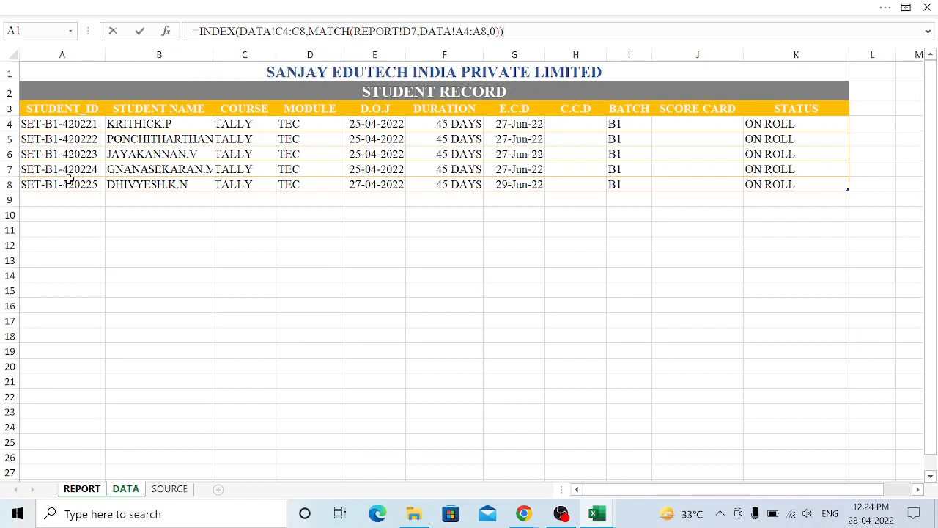
key(BackSpace)
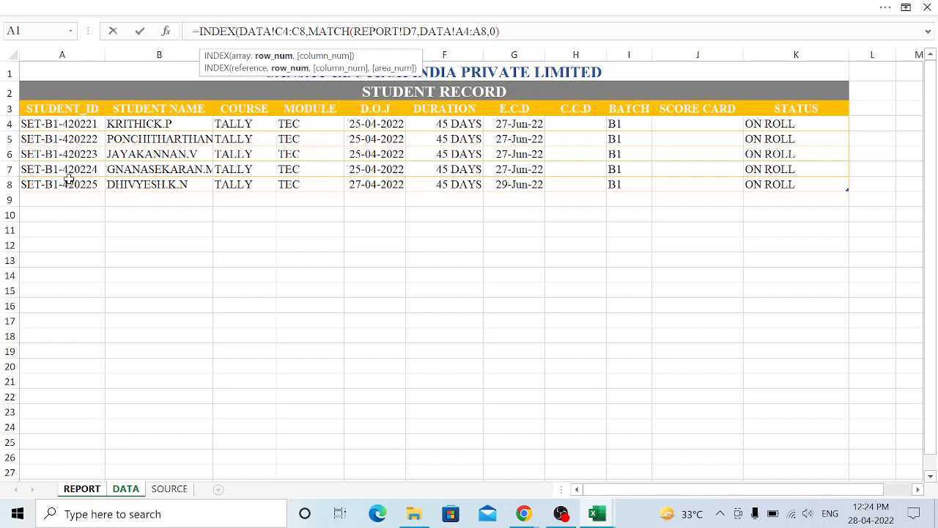
text())
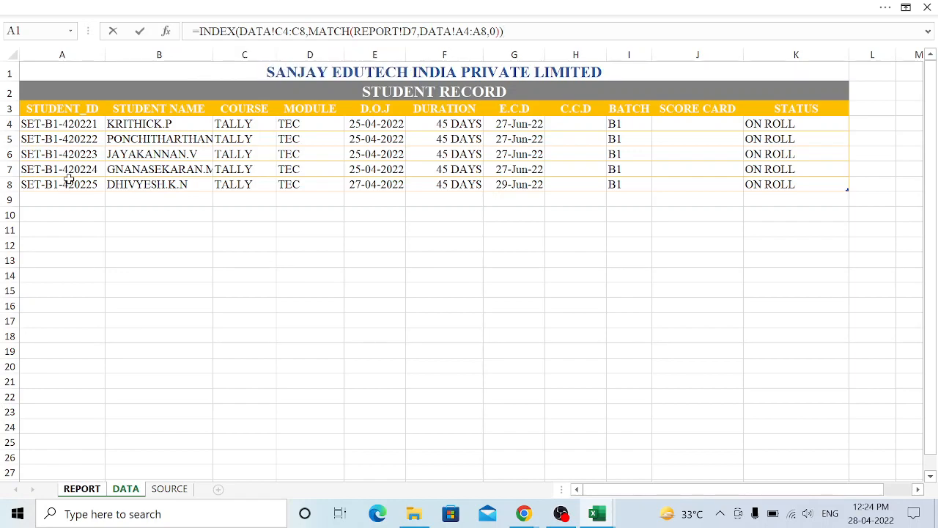
key(Return)
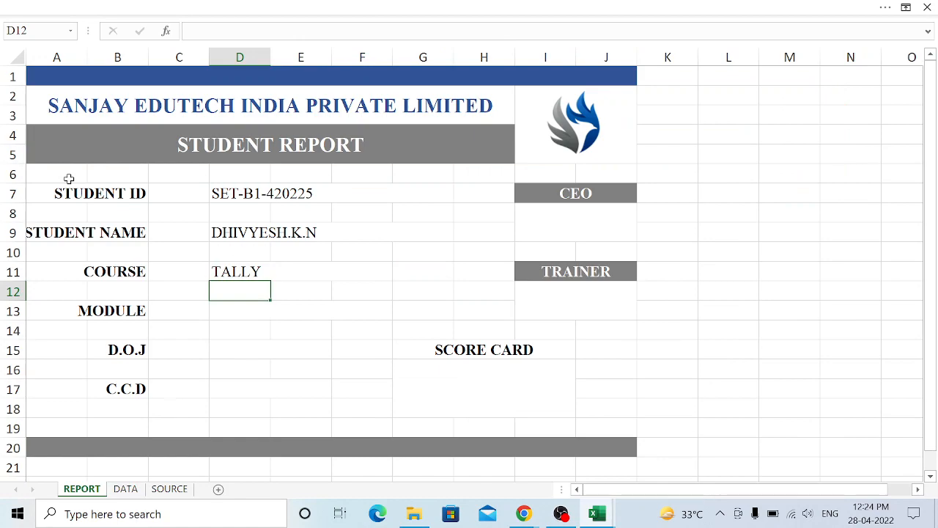
- On the DATA sheet, change the course to SAP for the first, third and fifth students in C4, C6 and C8
click(126, 490)
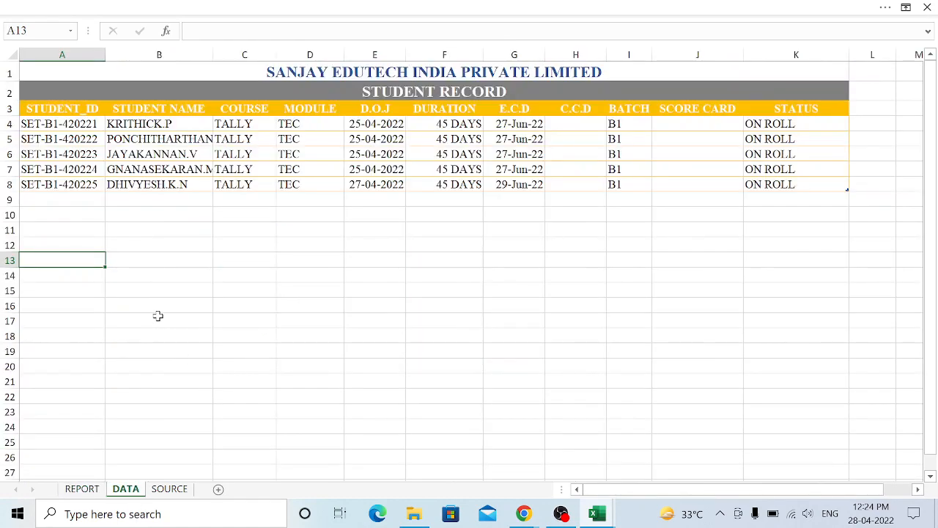
click(247, 140)
click(261, 125)
text(S)
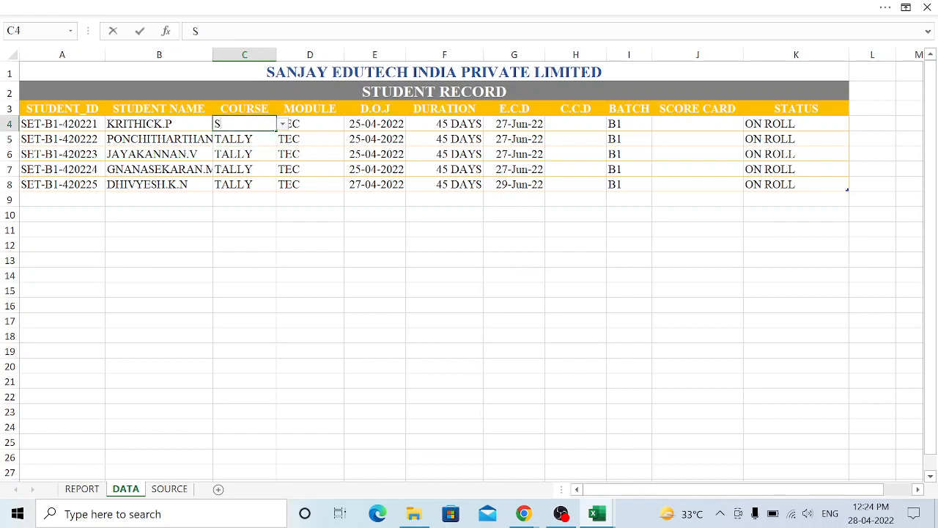
text(AP)
key(Return)
key(Return)
text(SAP)
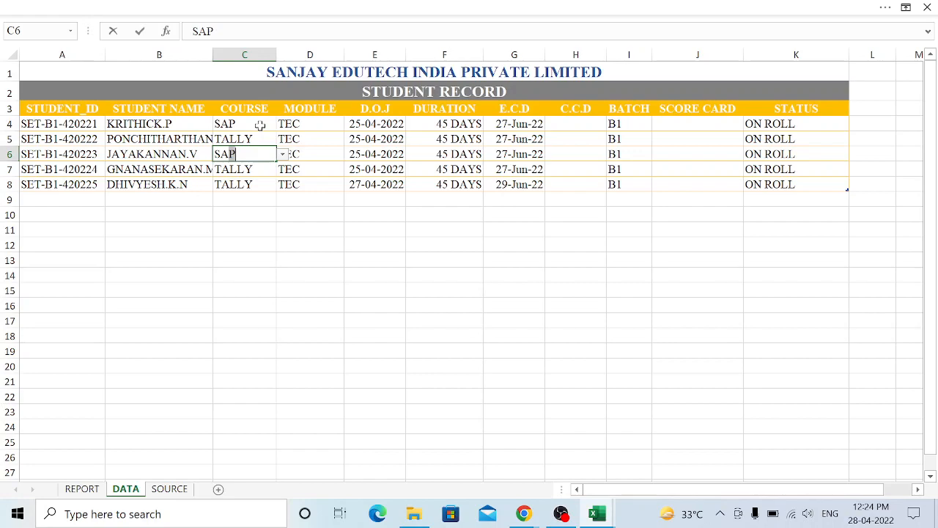
key(Return)
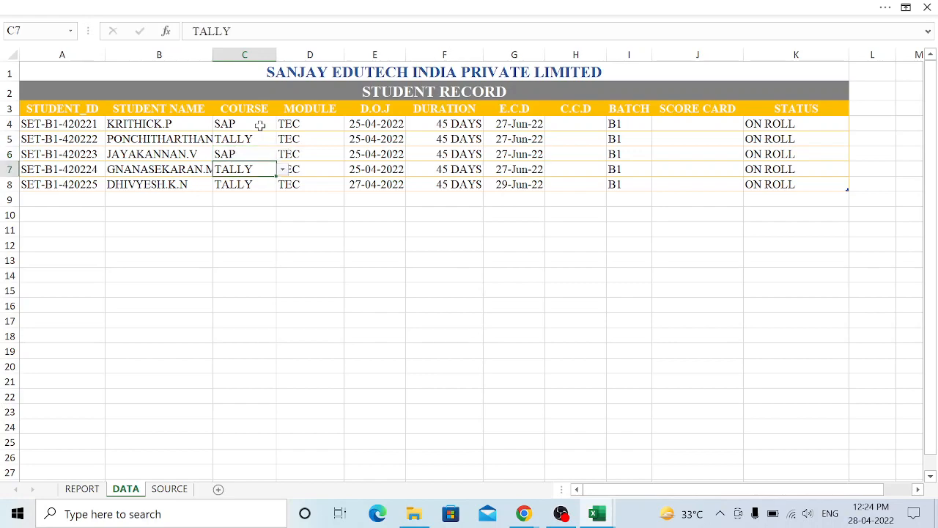
key(Return)
text(SAP)
key(Return)
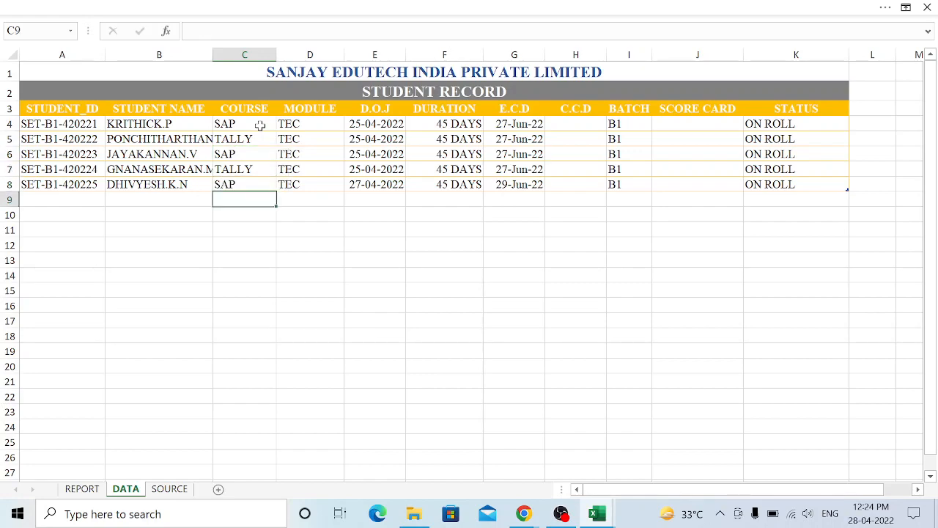
- Test the REPORT sheet's Course lookup by choosing the fourth, third and second student IDs in turn, and review the formula in D11
click(87, 490)
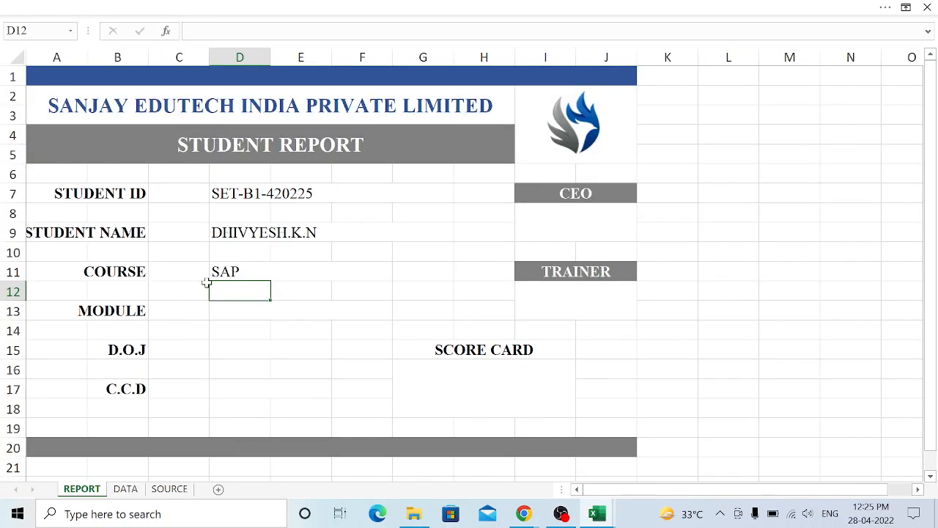
click(301, 193)
click(460, 196)
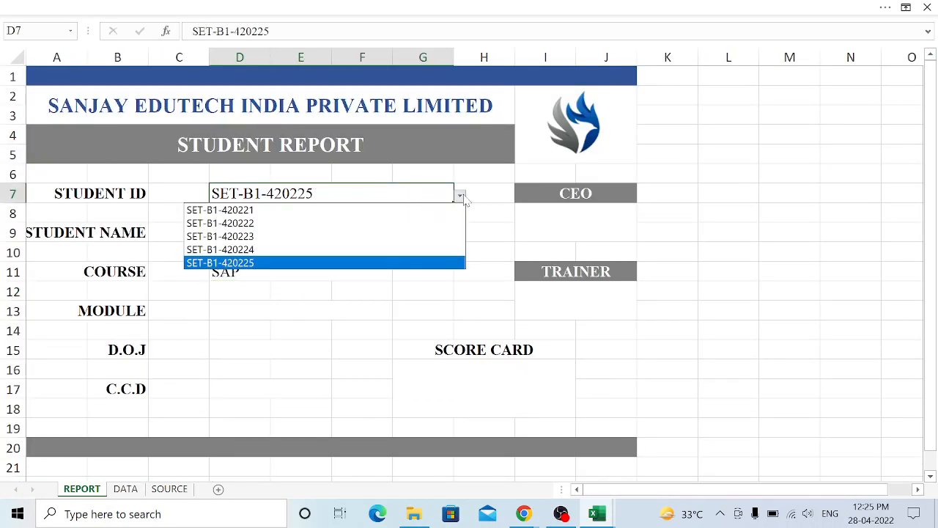
click(399, 250)
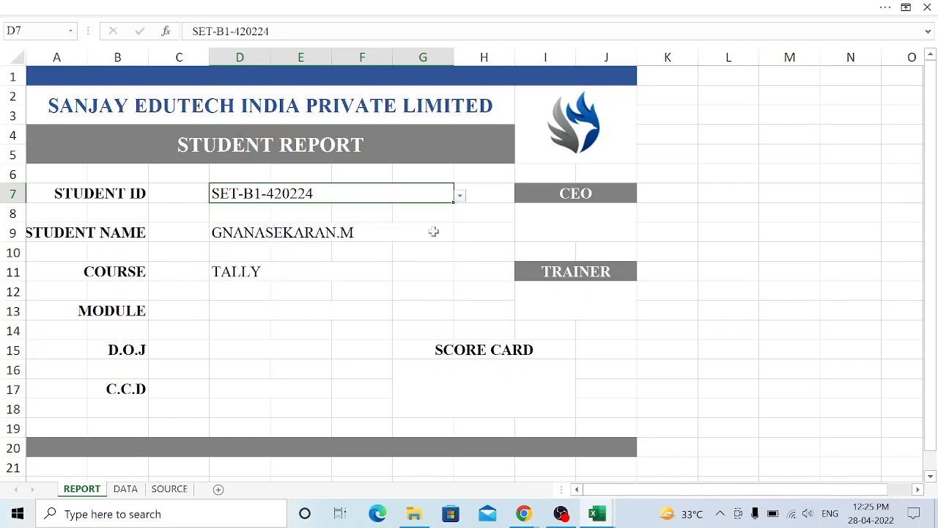
click(460, 195)
click(405, 236)
click(459, 195)
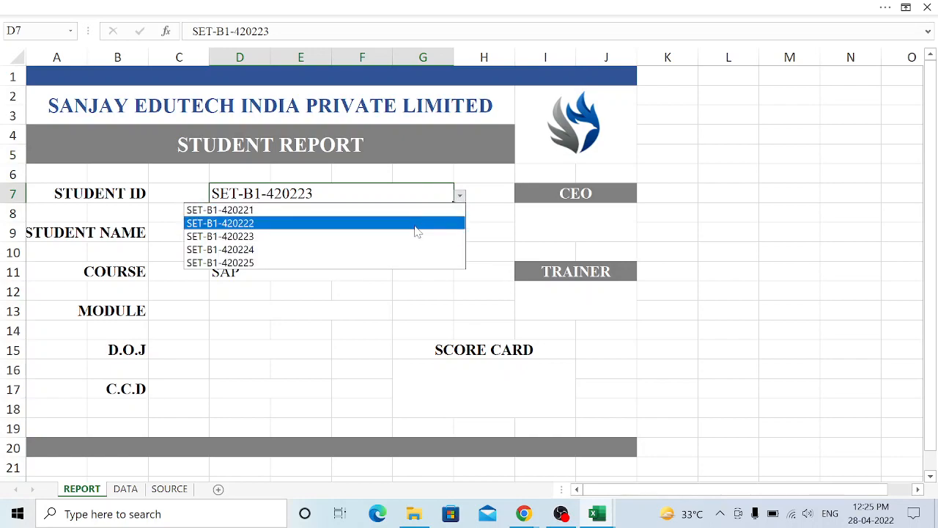
click(415, 224)
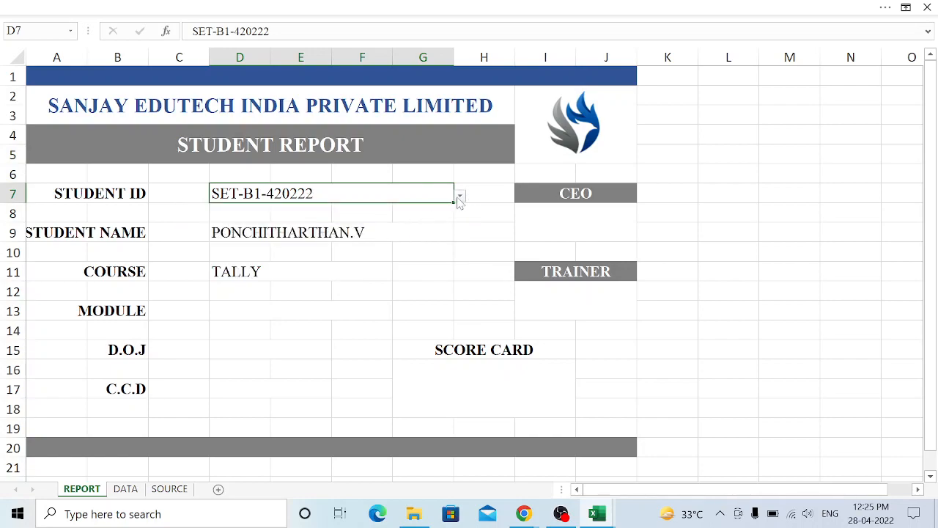
click(306, 275)
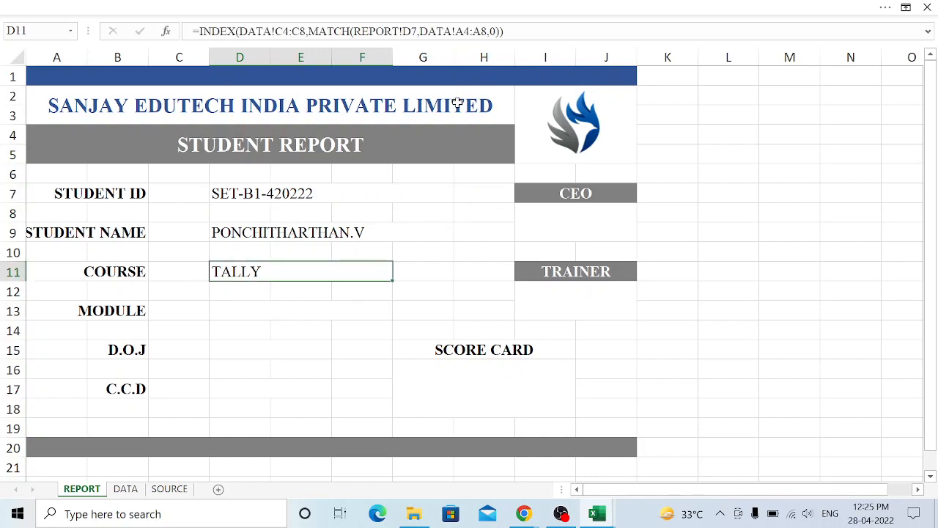
scroll(219, 400, down, 5)
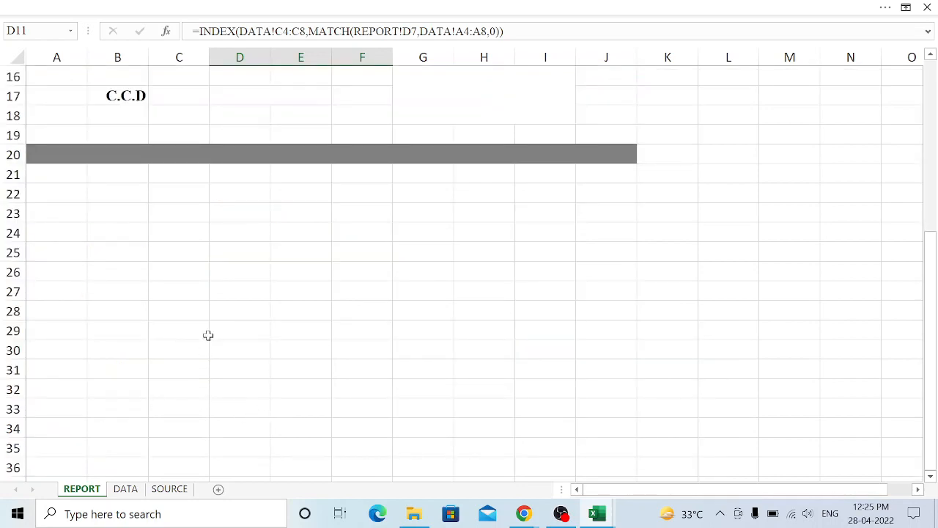
- Enter the INDEX syntax in C25 below the report as =INDEX(ARRAY,ROW NUMBER, COLUMN NUMBER)
click(177, 253)
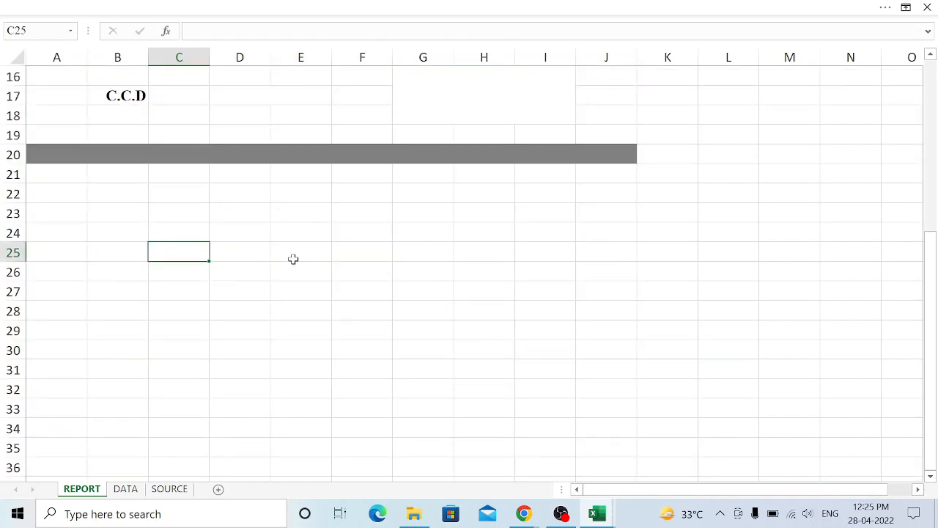
text(=INDE)
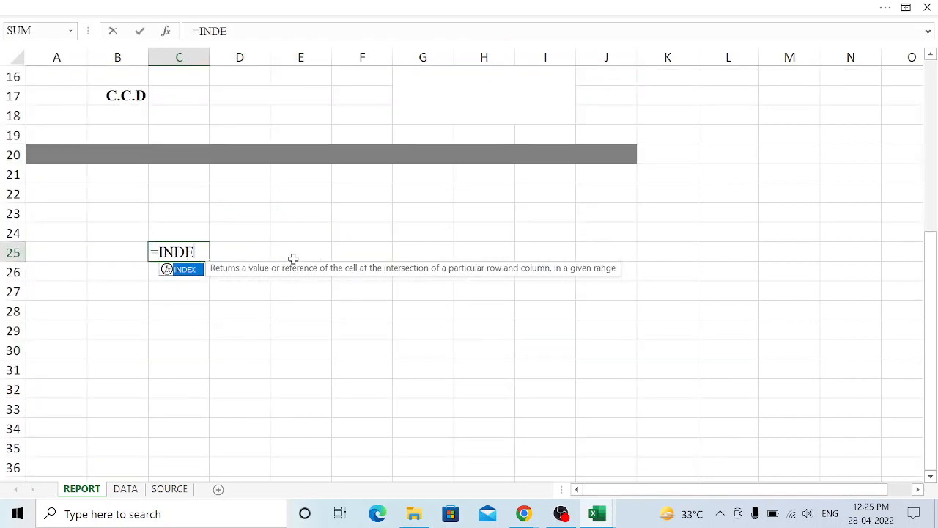
text(X(ARRA)
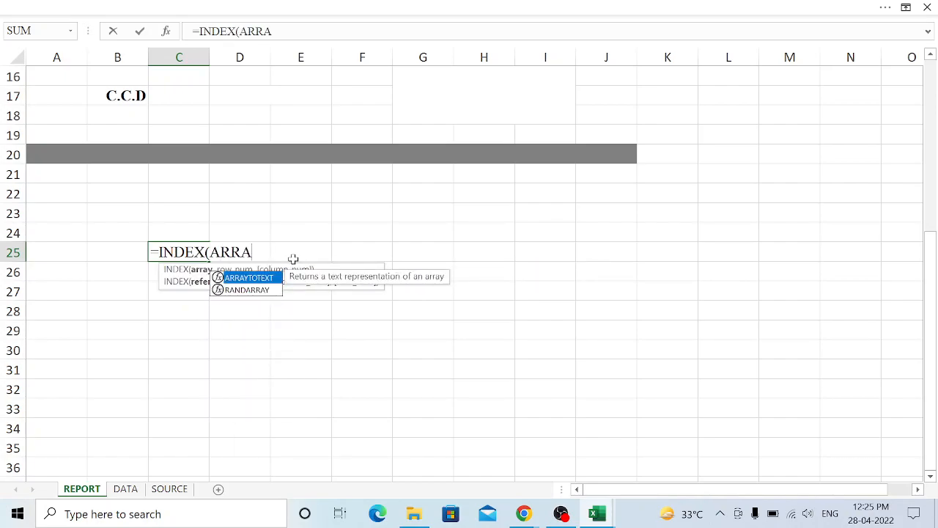
text(Y,)
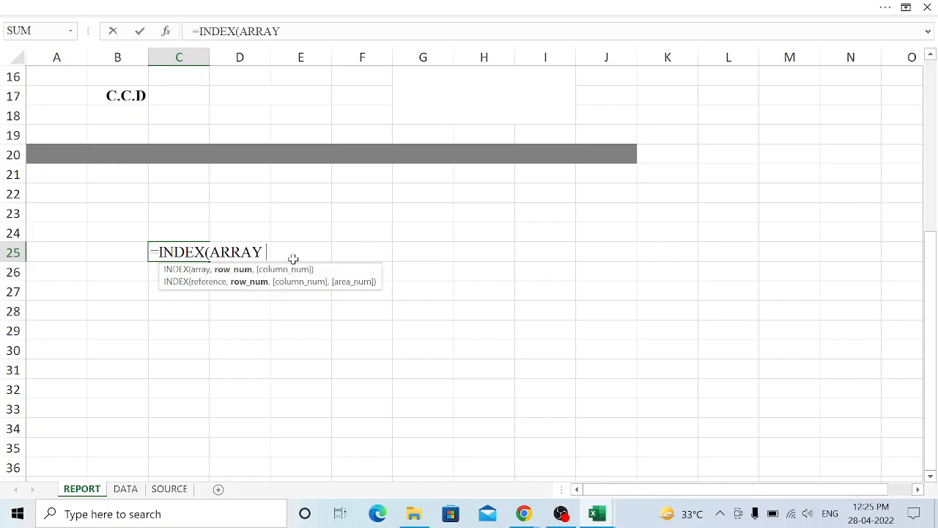
text(ROW)
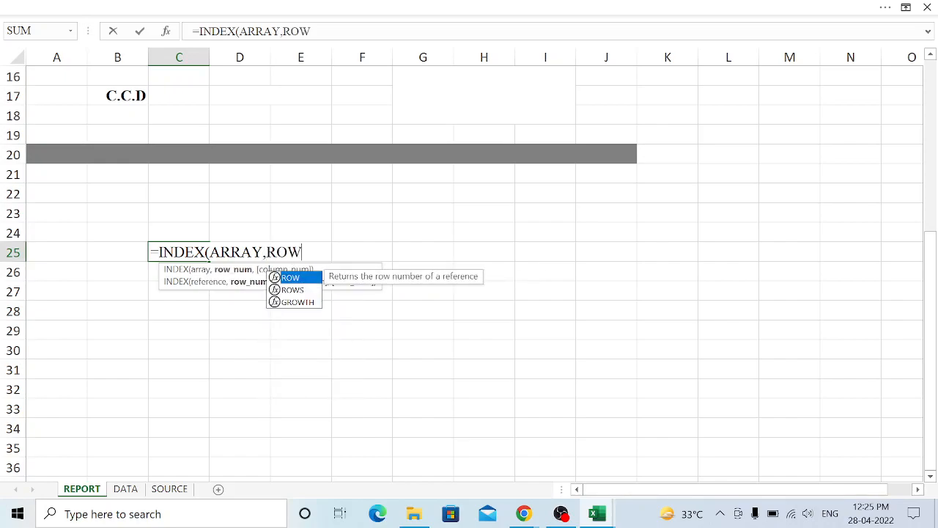
text( NU)
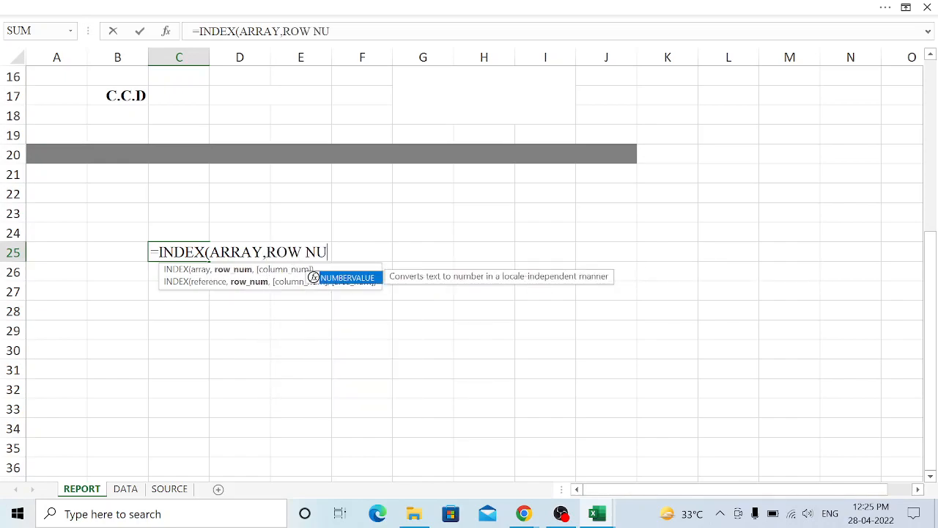
text(MBER, COU)
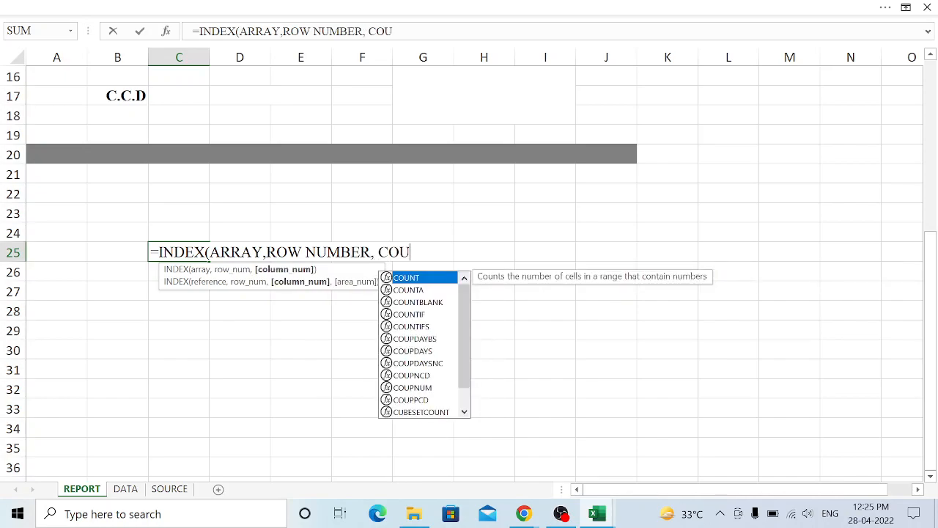
key(BackSpace)
text(LUMN )
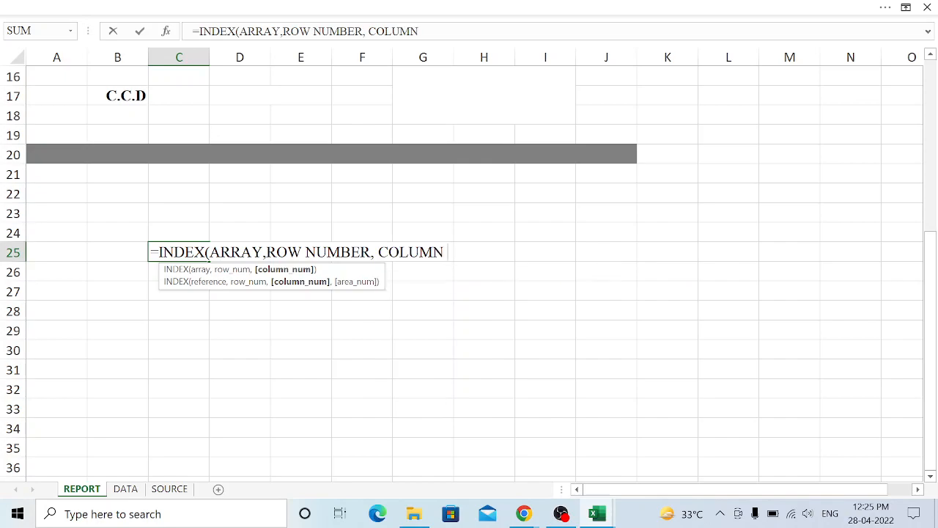
text(NUMBER))
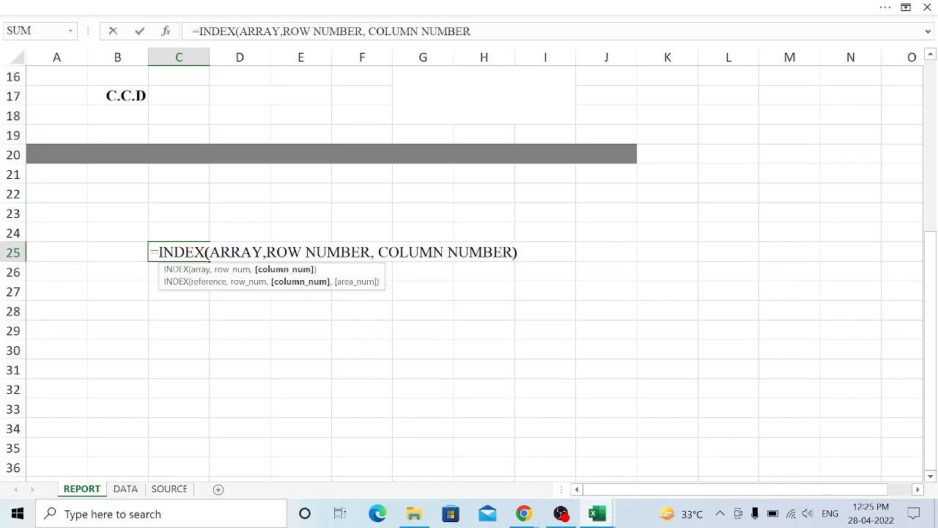
key(Return)
key(Up)
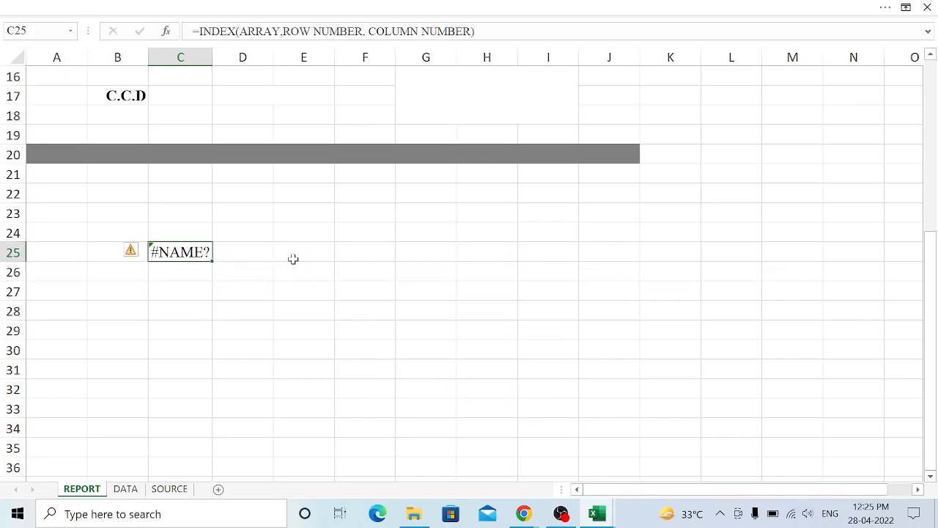
- Remove the equals sign from the INDEX syntax in C25 so it is stored as plain text
key(F2)
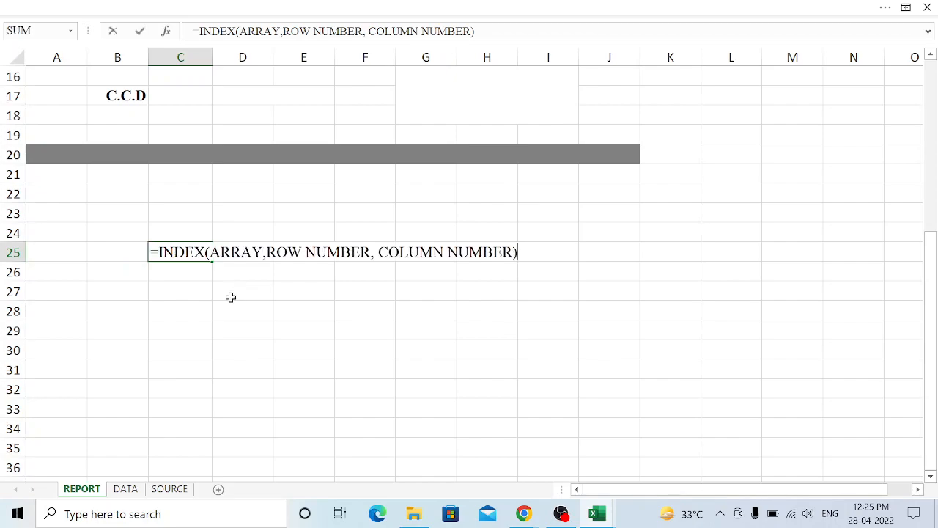
key(Home)
key(Delete)
key(Return)
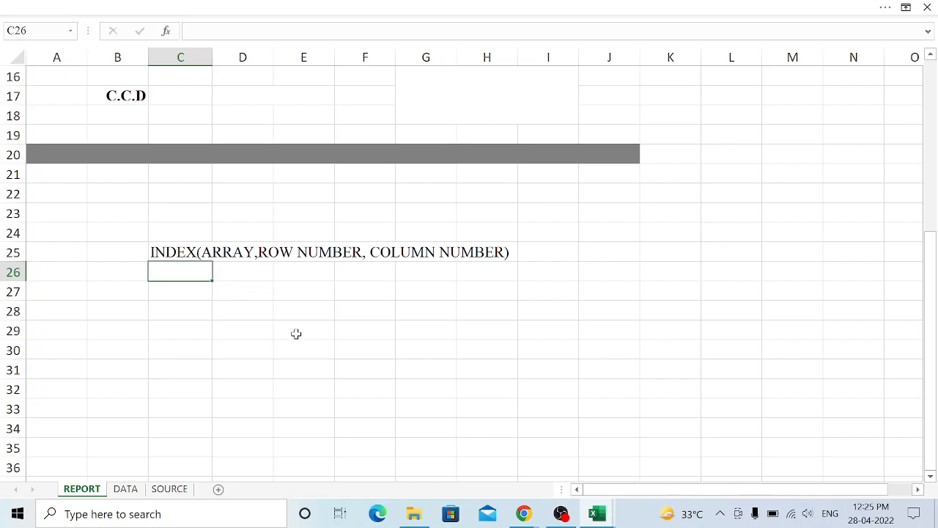
click(182, 252)
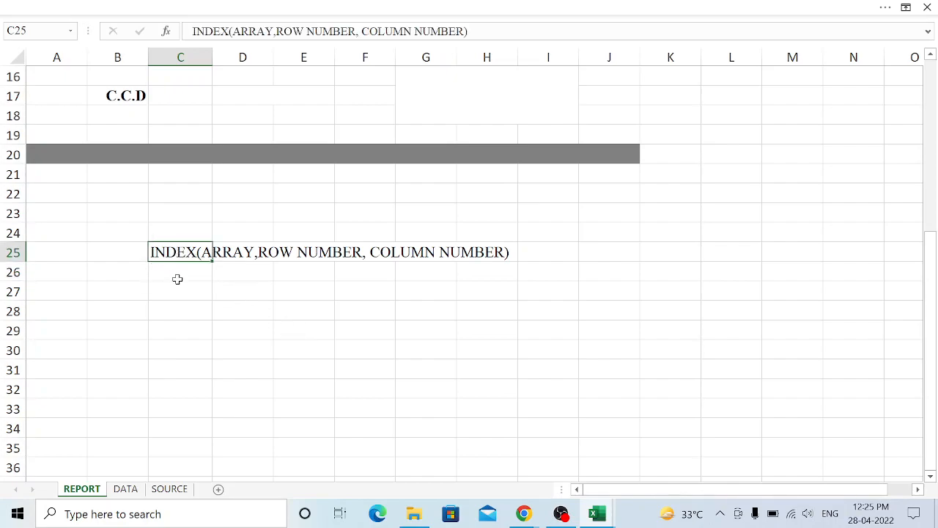
click(225, 268)
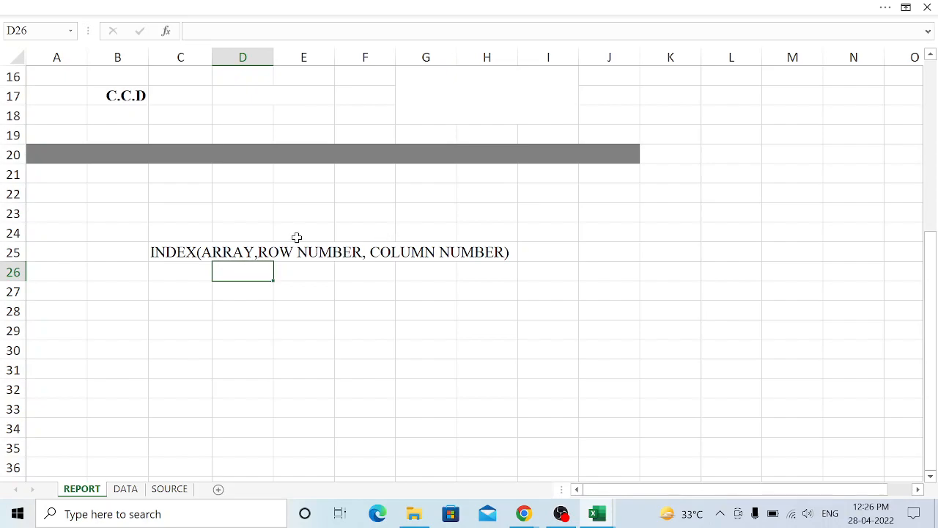
- Start an INDEX formula in the report's Module cell D13 with DATA!D4:D8 as its array
scroll(296, 237, up, 4)
click(228, 253)
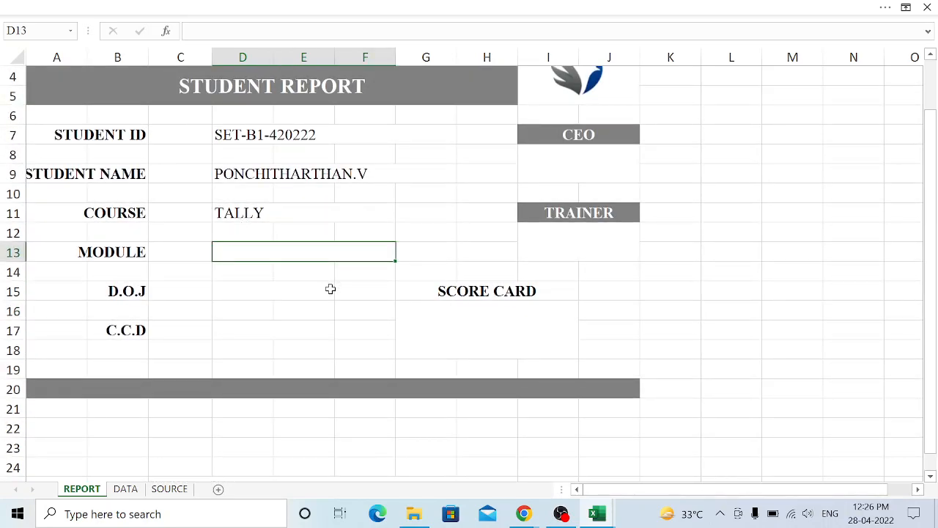
text(=INSEX)
key(BackSpace)
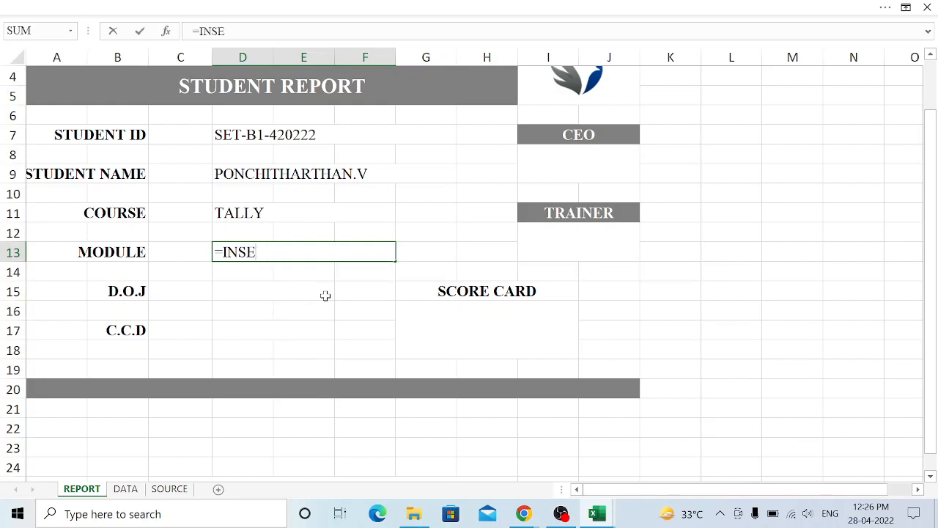
key(BackSpace)
key(BackSpace)
text(DE)
key(Tab)
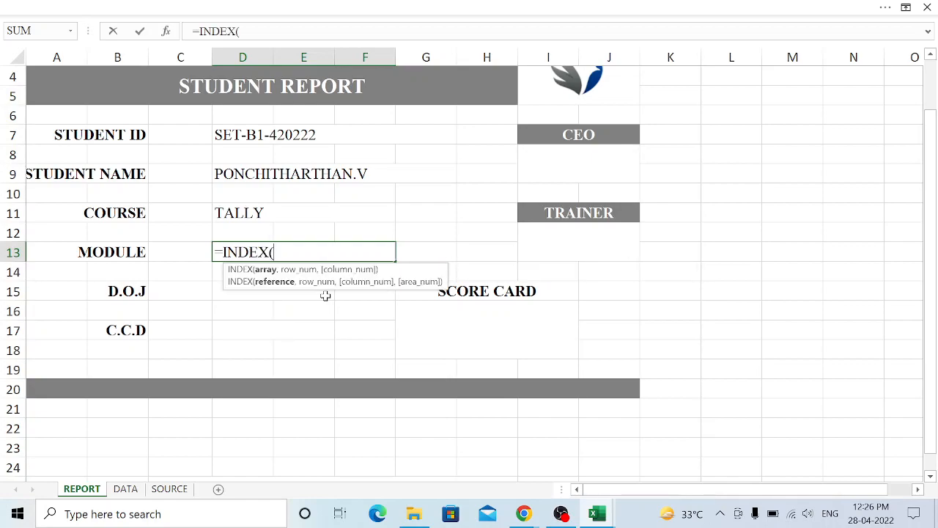
click(126, 490)
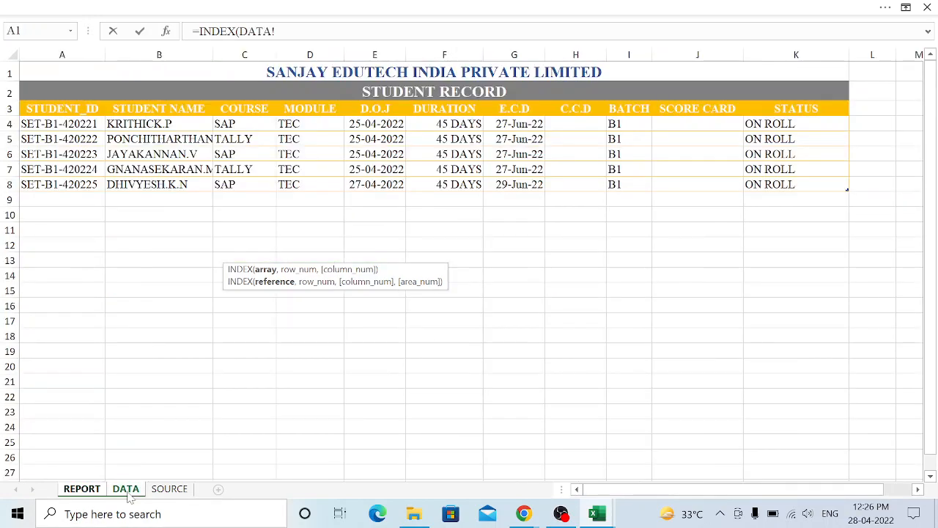
drag(323, 120, 331, 182)
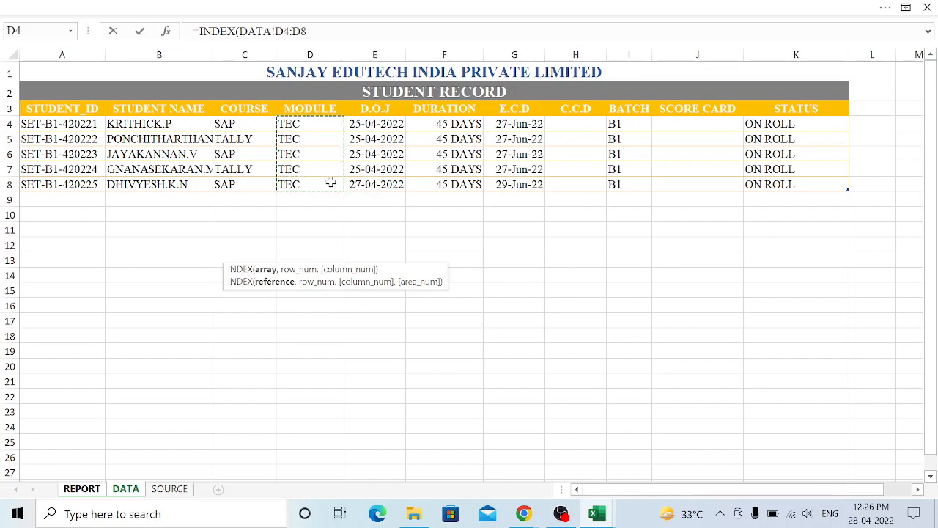
text(,)
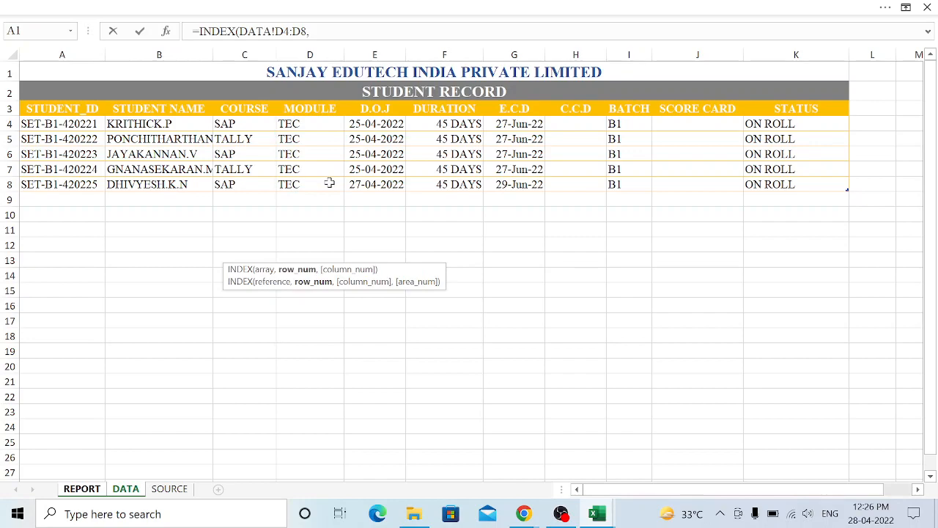
- Nest a MATCH function as the Module formula's row number, using the student ID cell REPORT!D7 as lookup value
text(MATCH)
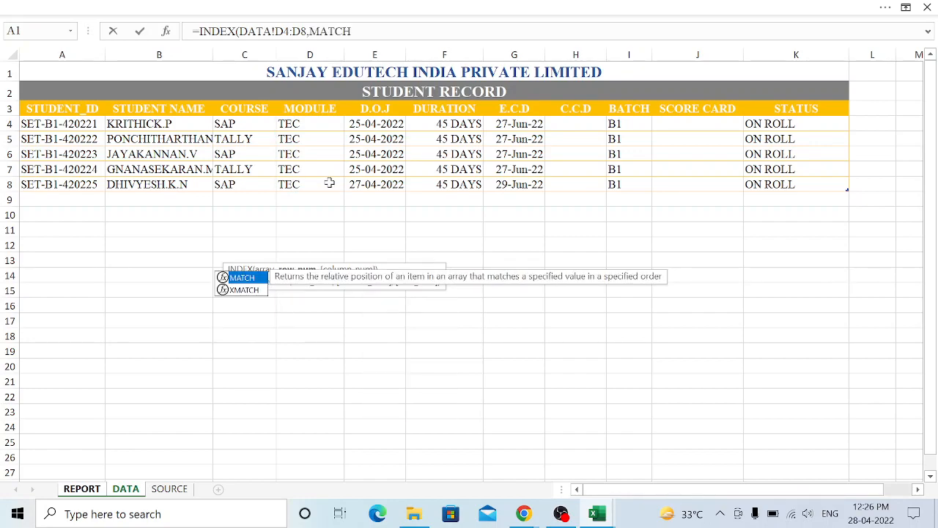
text((REPORT!)
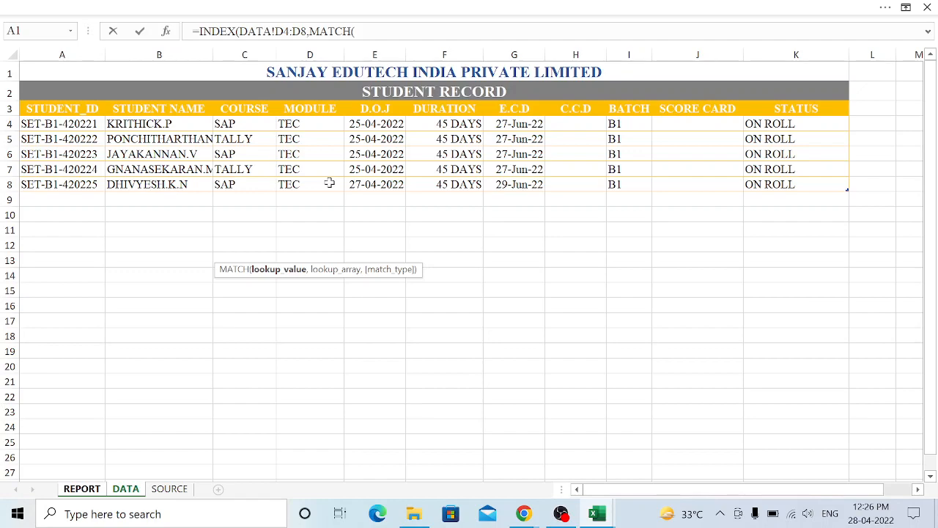
click(88, 489)
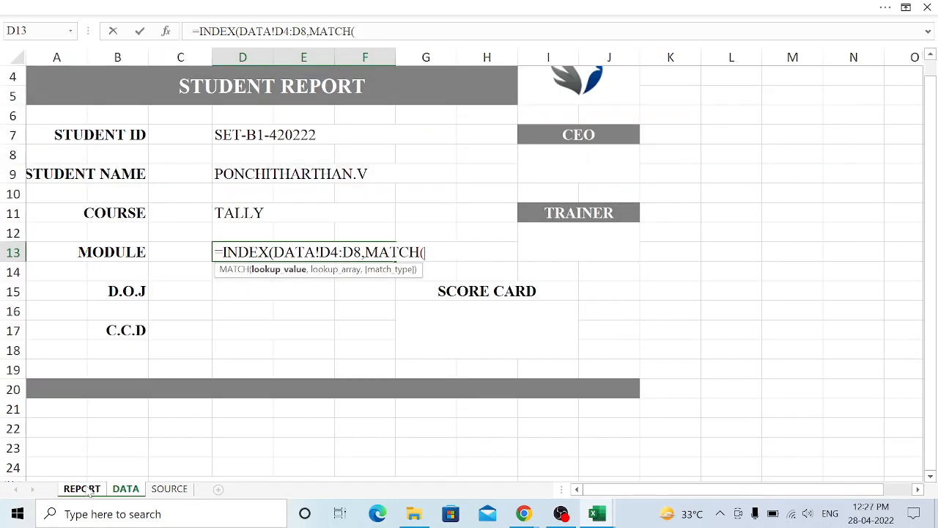
click(242, 134)
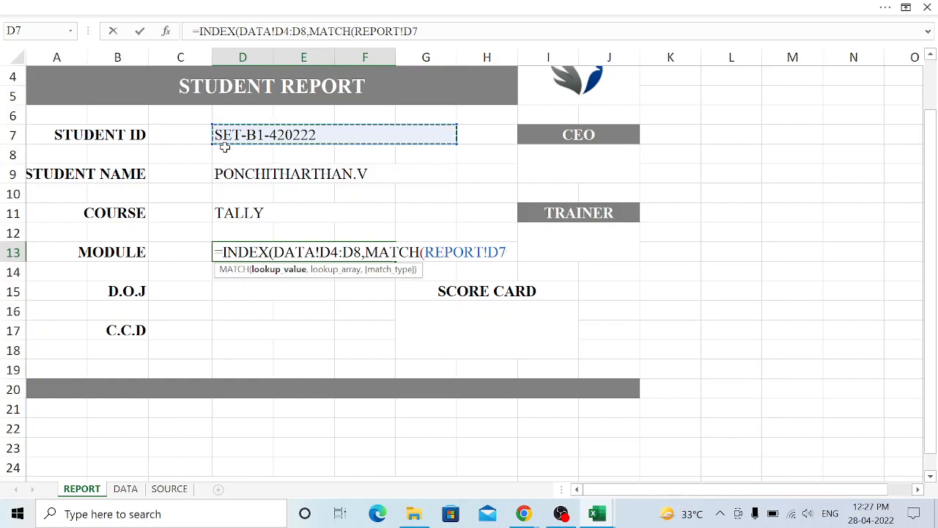
text(,)
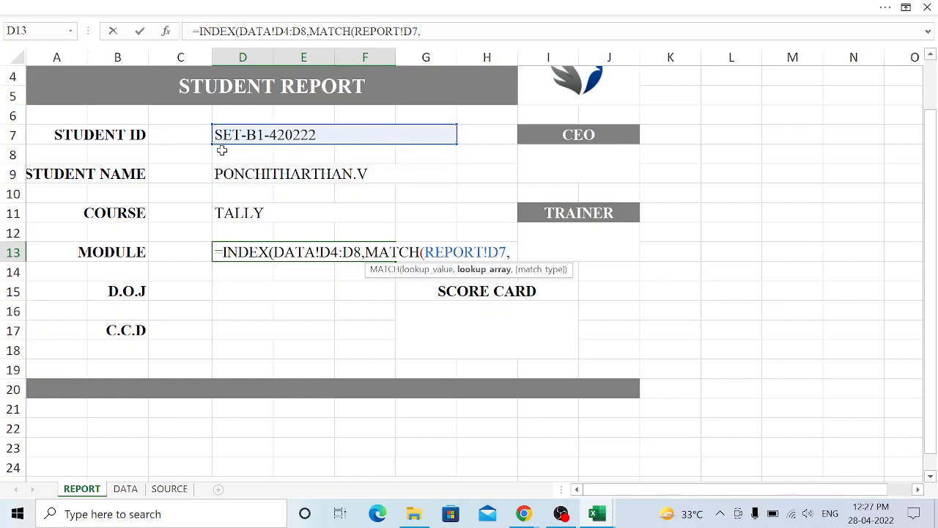
- Set the Module formula's MATCH lookup array to DATA!A4:A8 with exact match 0, close MATCH and enter the formula
click(126, 489)
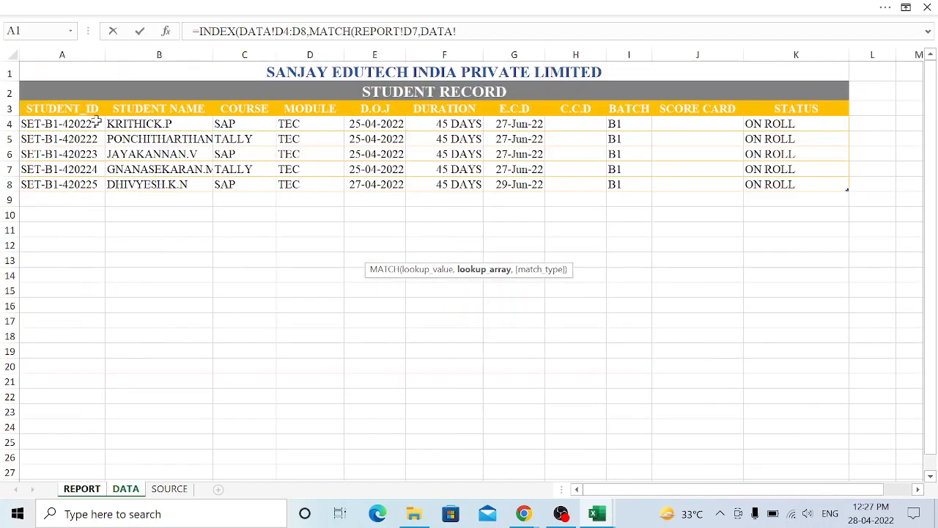
drag(96, 123, 96, 188)
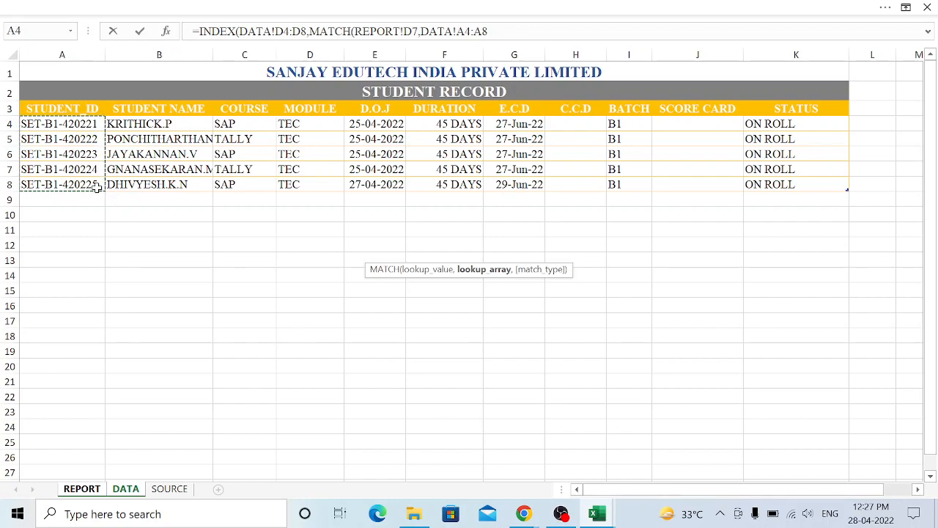
text(,0)
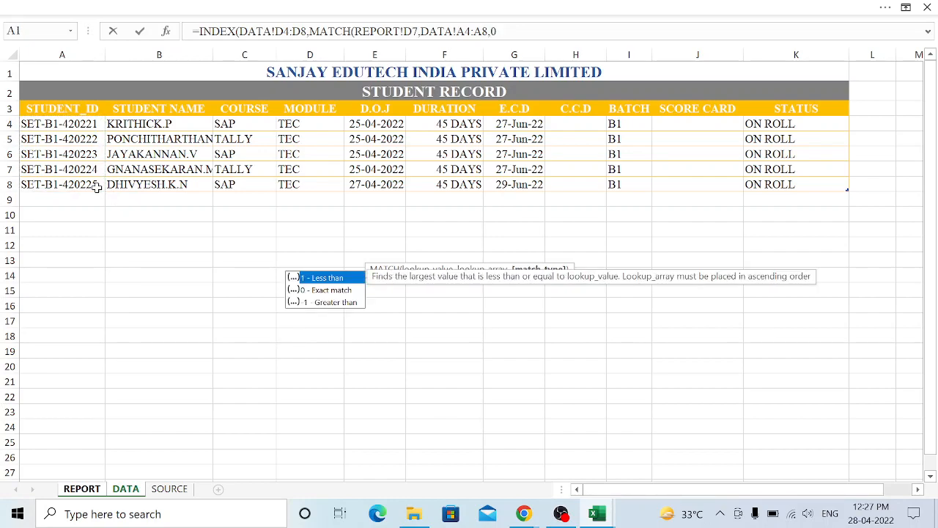
text())
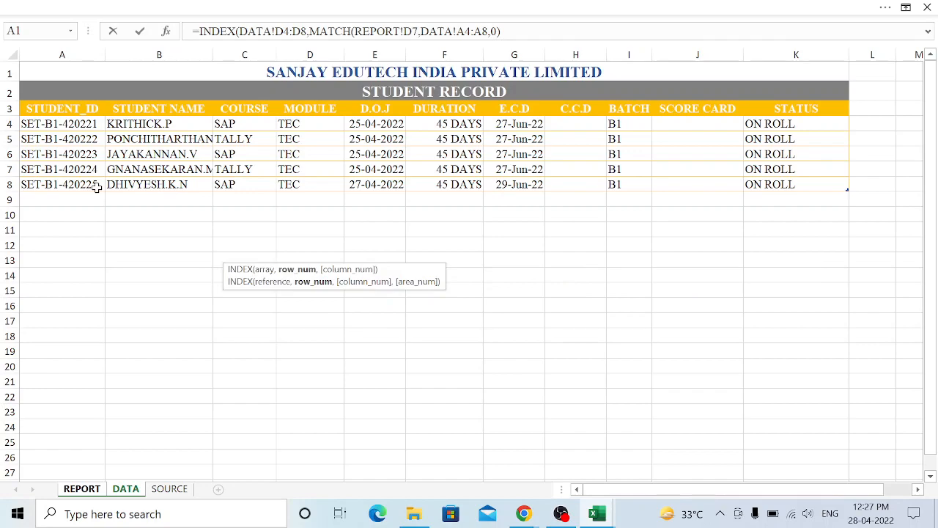
key(Return)
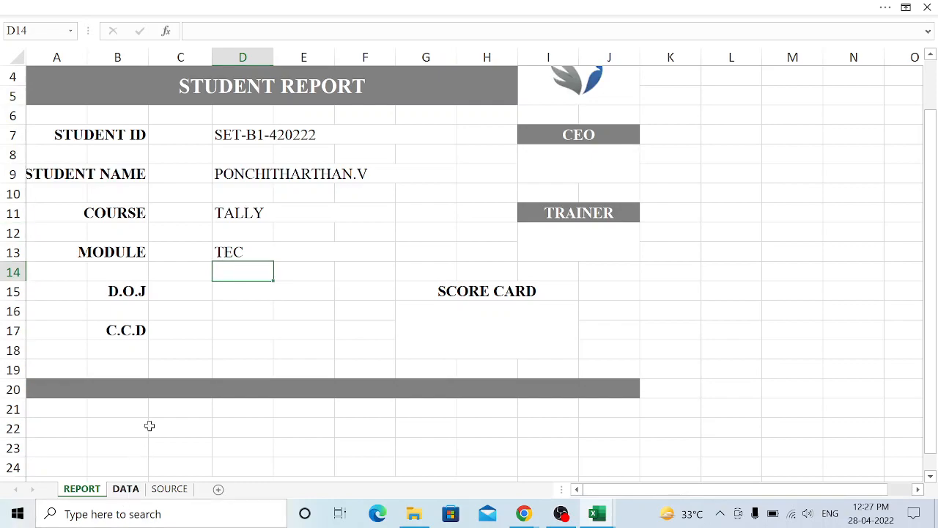
- On the DATA sheet, change the first student's module in D4 to FICO
click(125, 488)
click(314, 125)
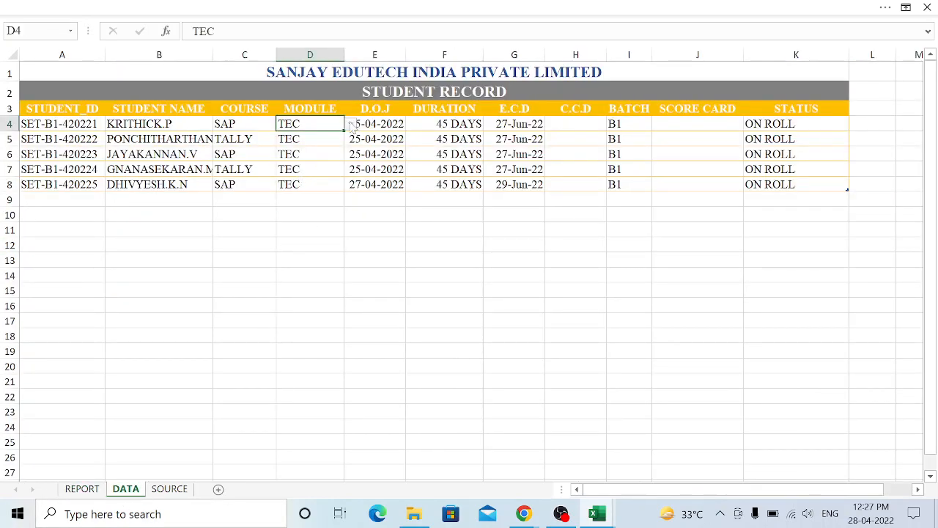
click(351, 124)
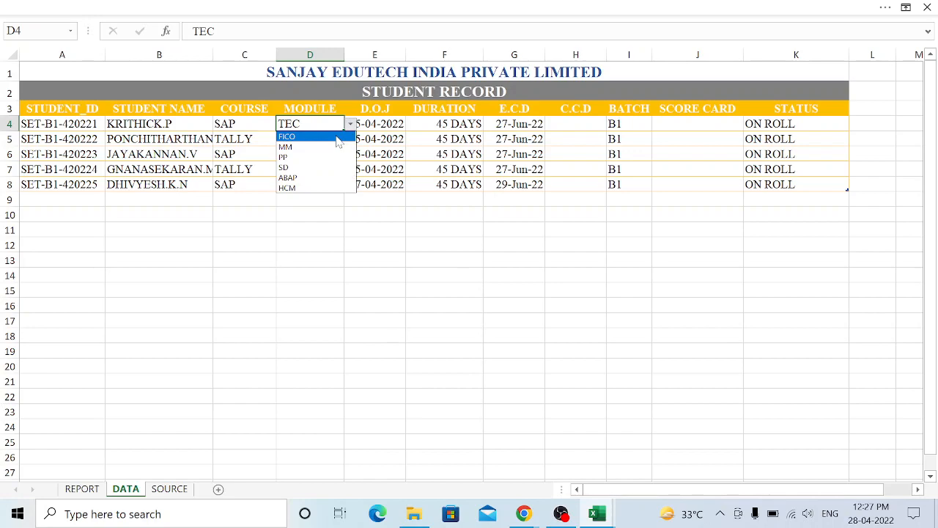
click(337, 137)
- On the DATA sheet, set the second student's module in D5 to MM and the third student's in D6 to ABAP
click(331, 139)
click(351, 139)
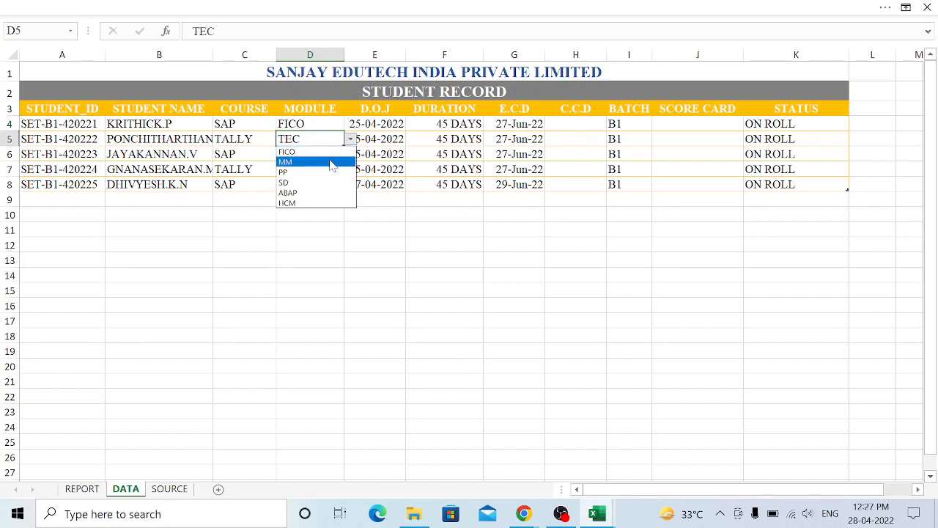
click(330, 140)
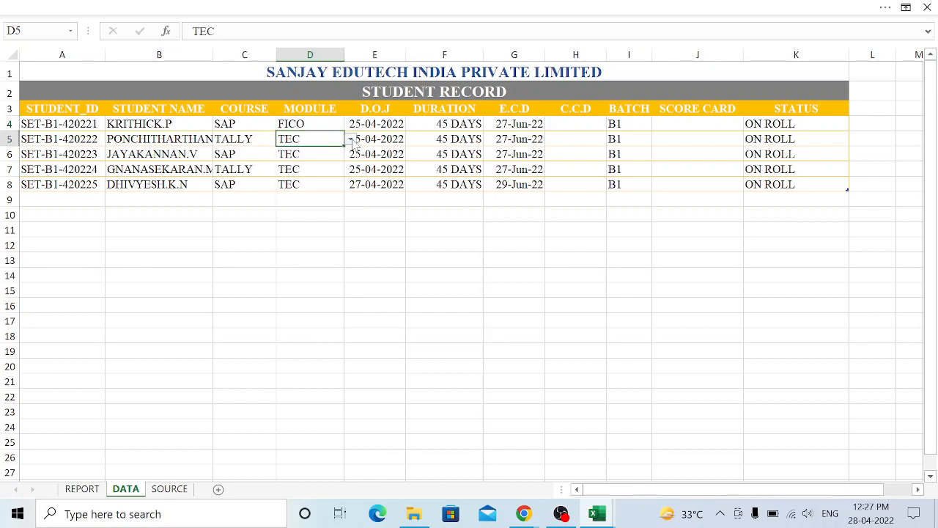
click(350, 139)
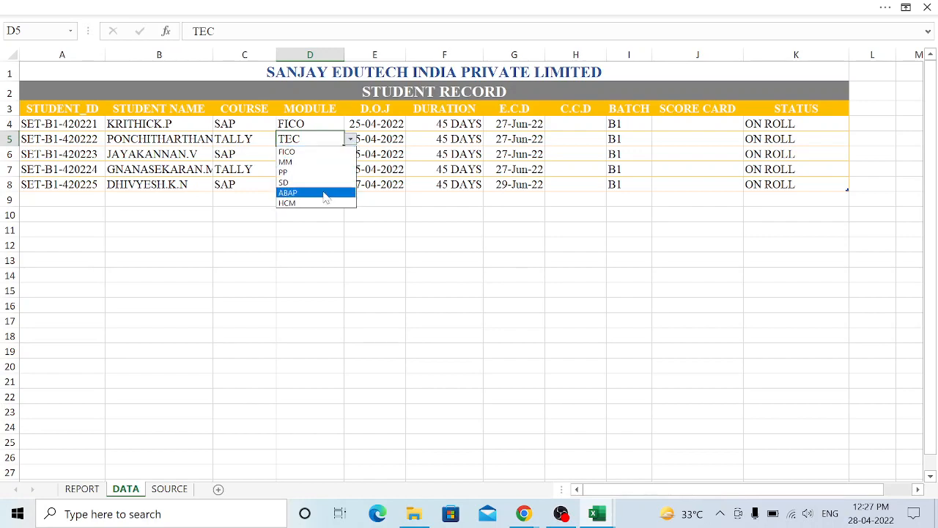
click(331, 162)
click(330, 153)
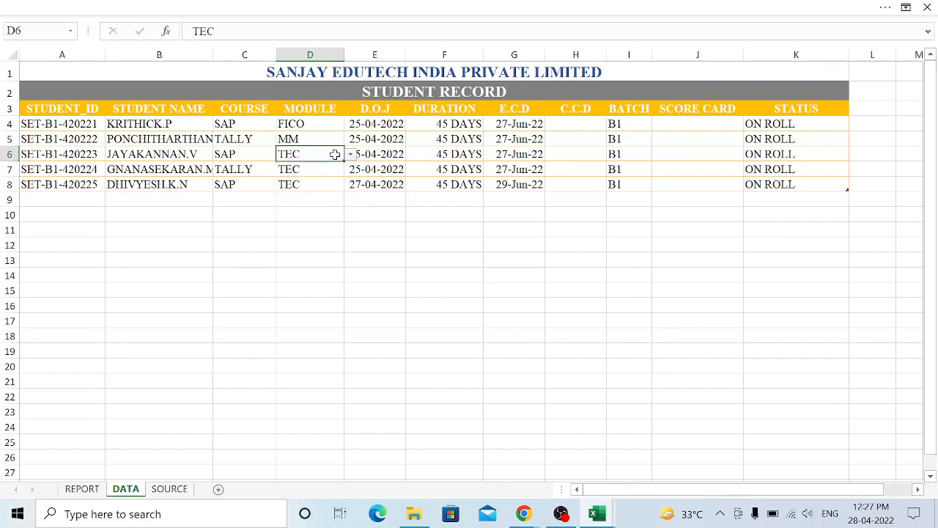
click(351, 154)
click(339, 207)
- Set the fourth student's module in D7 to SD and the fifth student's in D8 to HCM
click(329, 173)
click(351, 169)
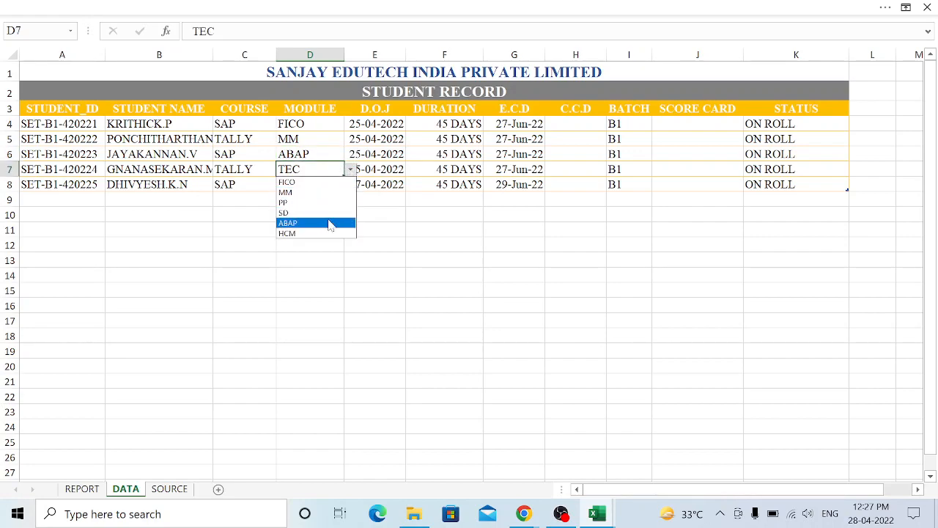
click(334, 213)
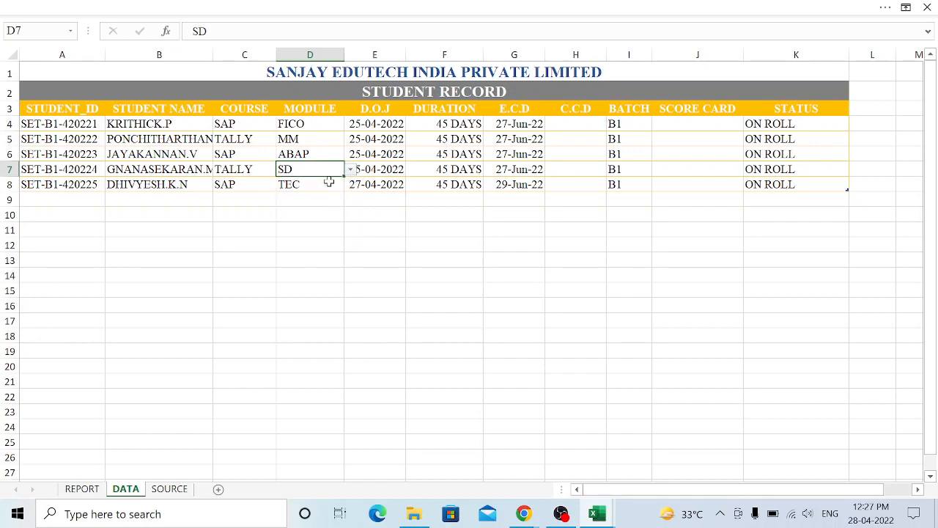
click(329, 184)
click(351, 185)
click(343, 249)
click(300, 231)
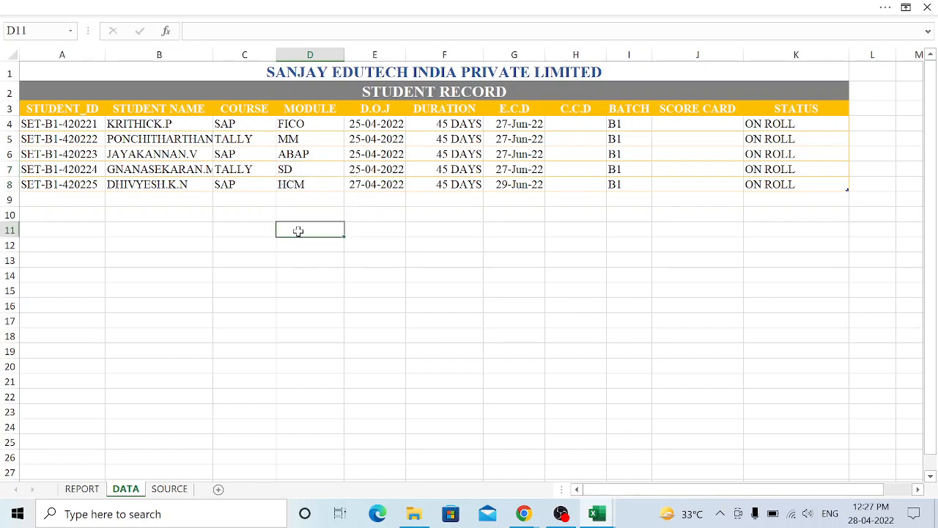
click(228, 184)
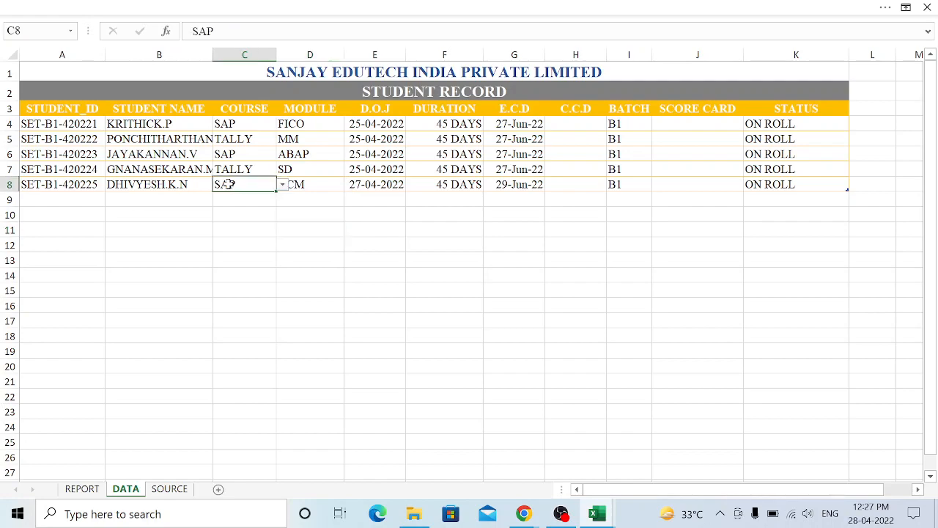
- On the REPORT sheet, test the lookups by choosing the first, second and fourth student IDs in D7
click(93, 492)
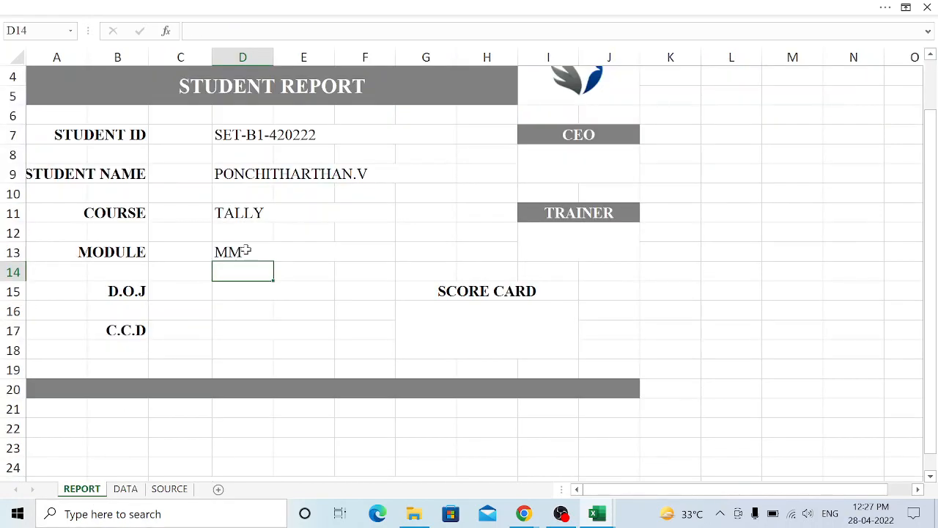
click(308, 137)
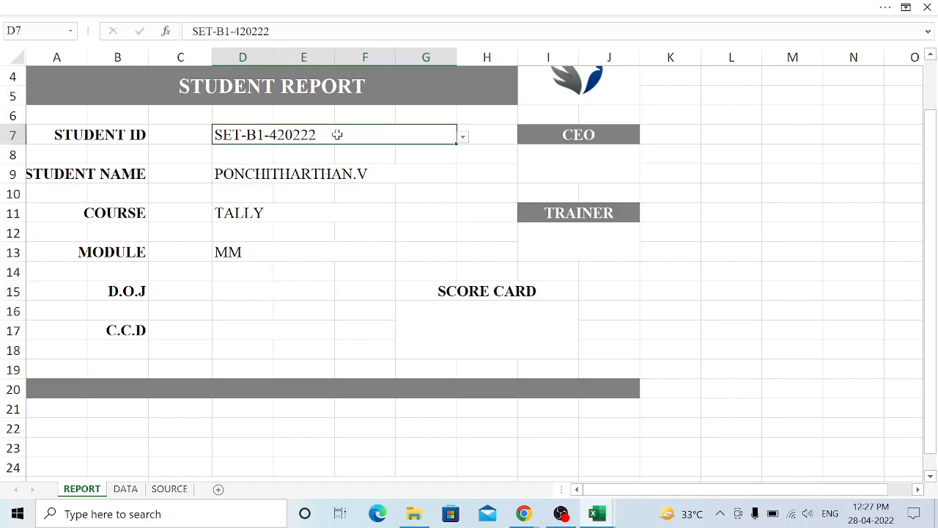
click(463, 137)
click(448, 151)
click(462, 137)
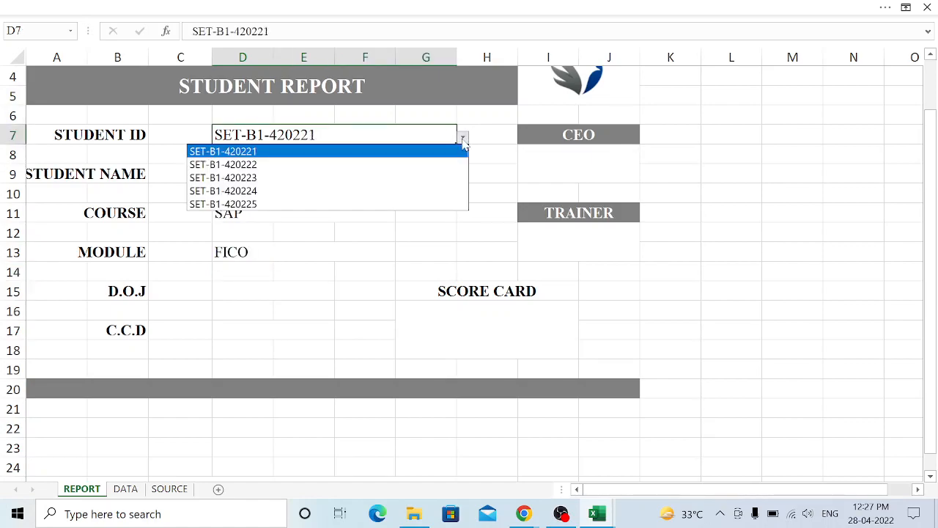
click(456, 162)
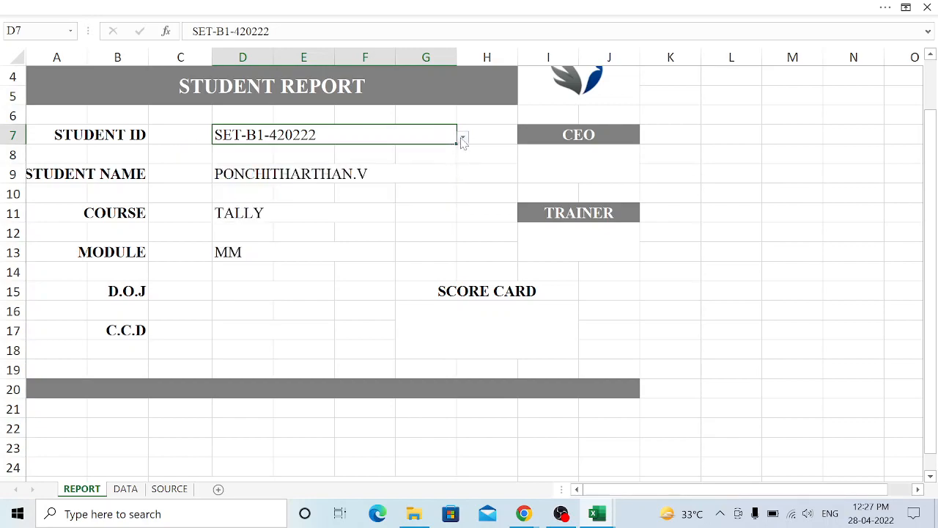
click(463, 138)
click(459, 188)
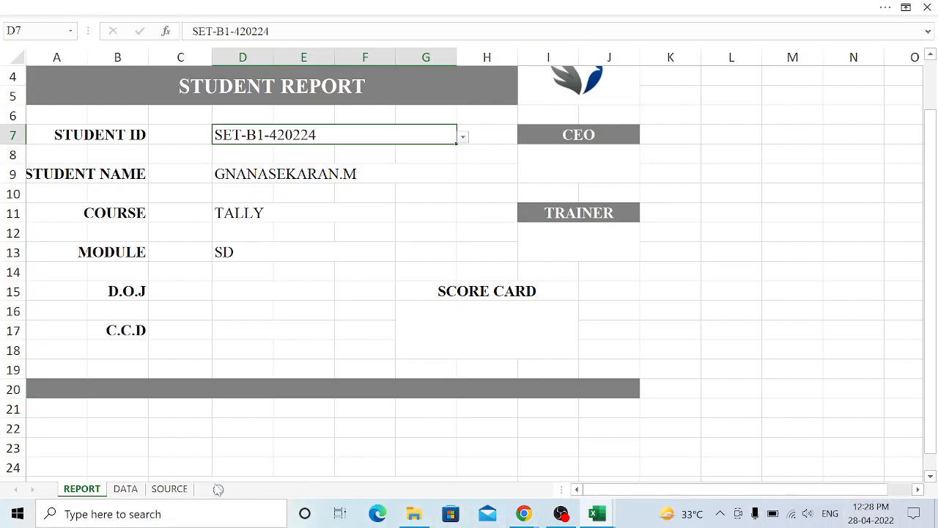
- Add a new worksheet after the SOURCE sheet and enter the table title EAST in A1
click(173, 490)
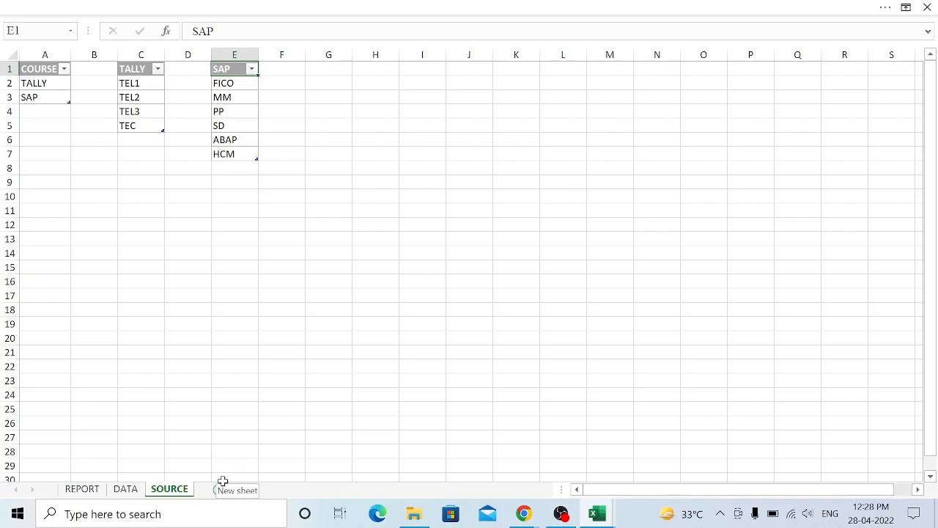
click(181, 335)
click(248, 489)
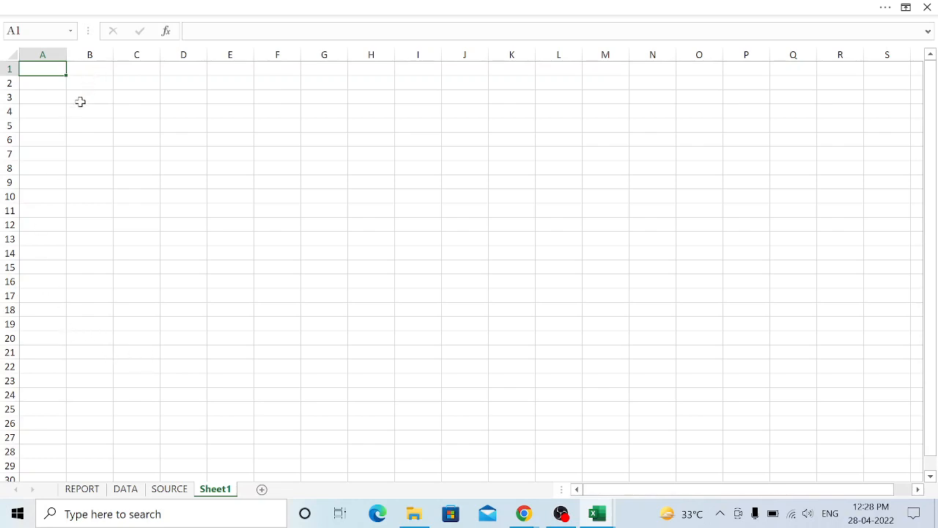
ctrl+scroll(69, 135, up, 3)
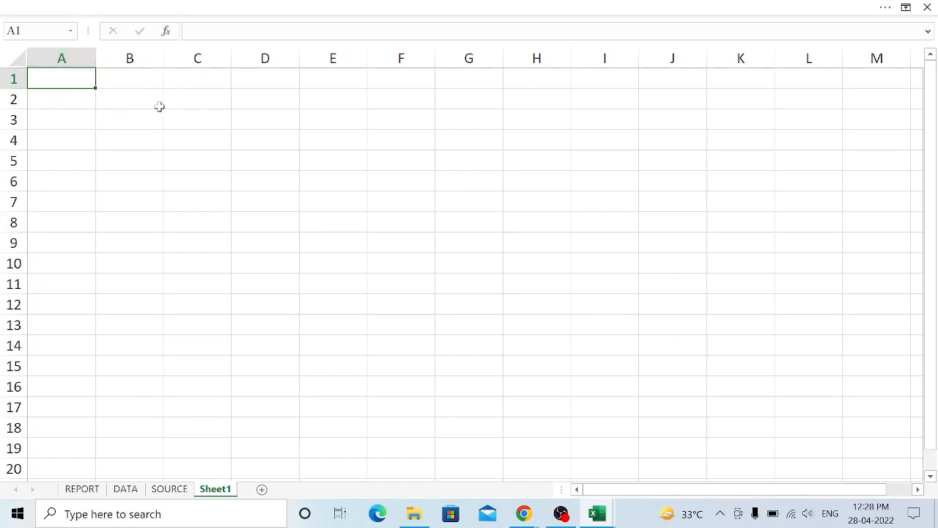
text(EAST)
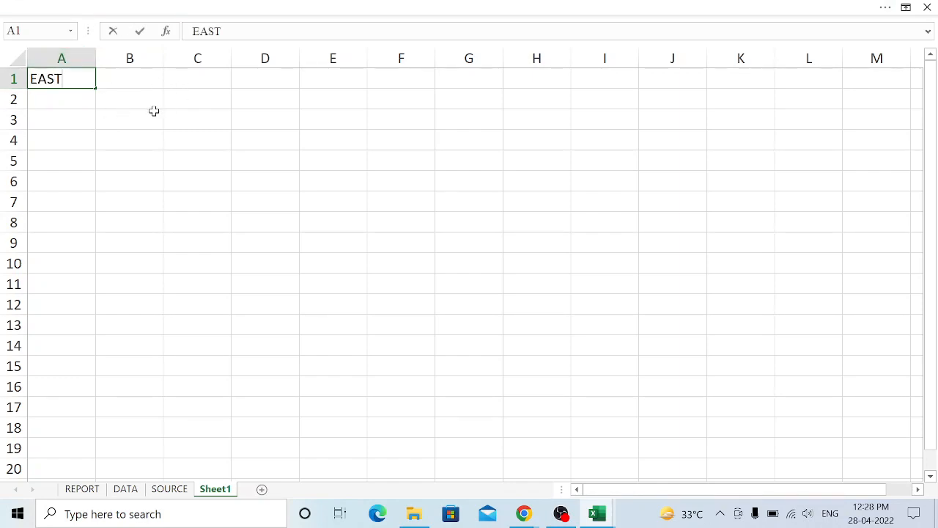
key(Return)
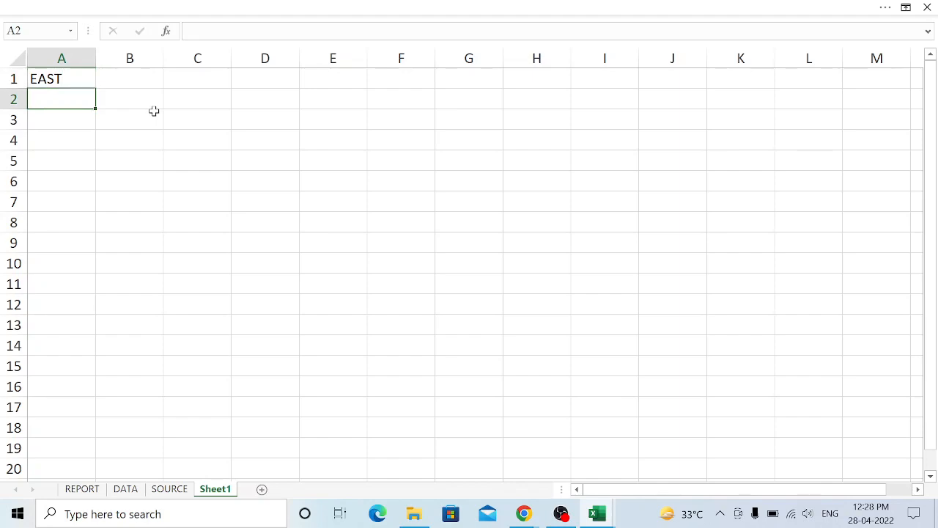
- Enter the header SP in A2 and the entries M1, M2 and M3 in A3:A5
text(SP)
key(Return)
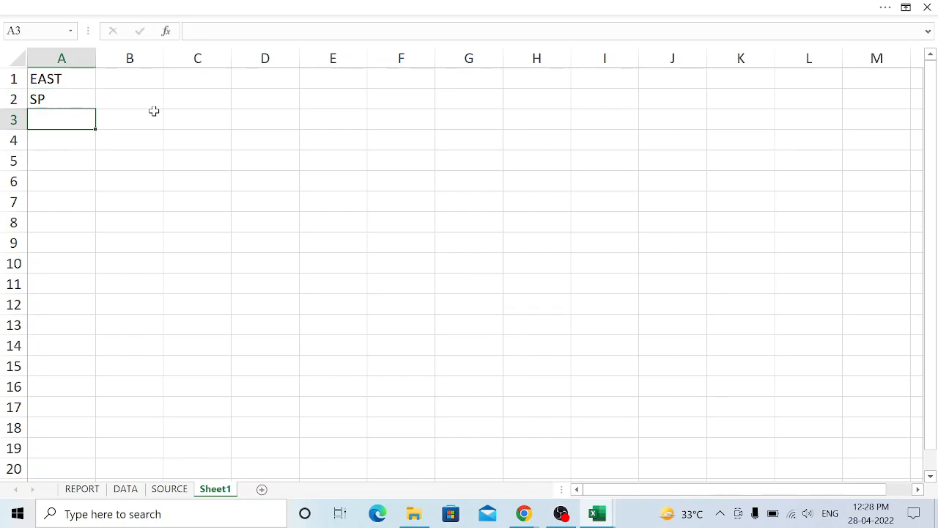
text(M1)
key(Return)
text(M2)
key(Return)
text(M3)
key(Tab)
- Add the column headers QTY in B2 and AMT in C2 of the EAST table
key(Up)
key(Up)
key(Up)
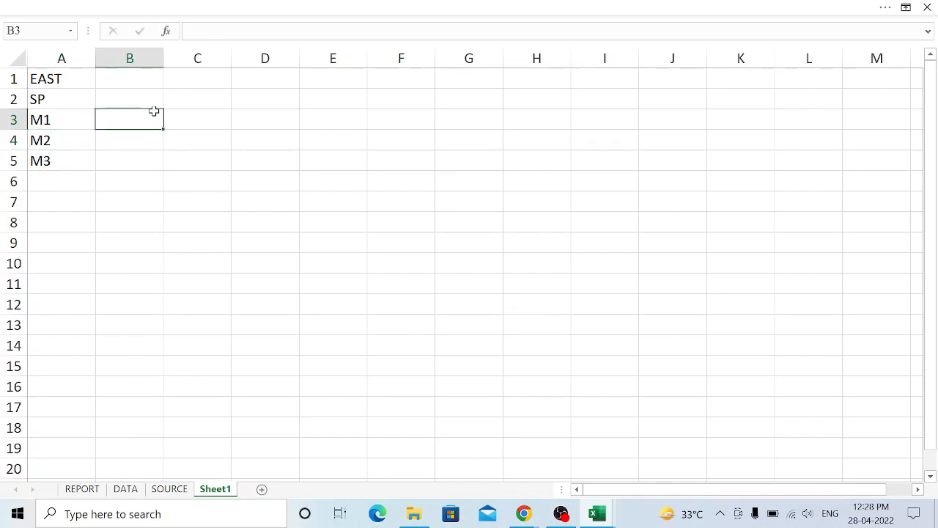
text(QTY)
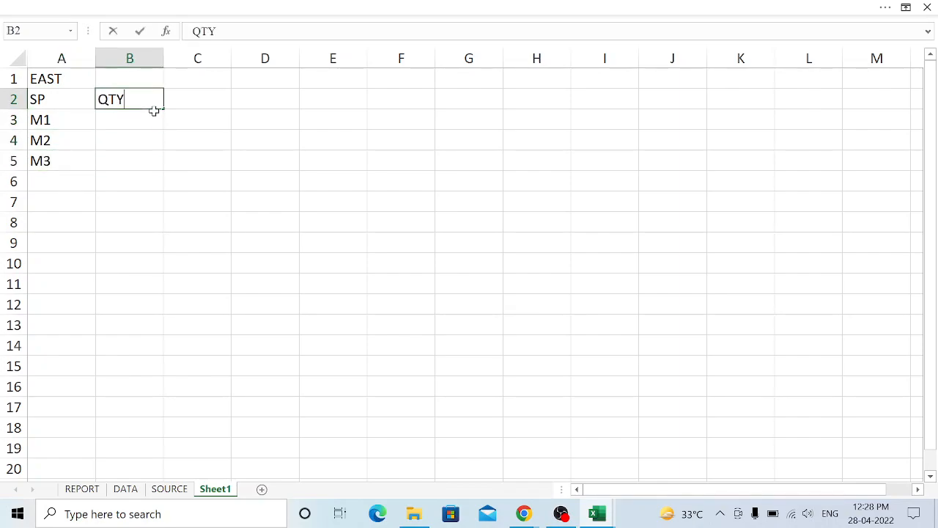
key(Tab)
text(AMT)
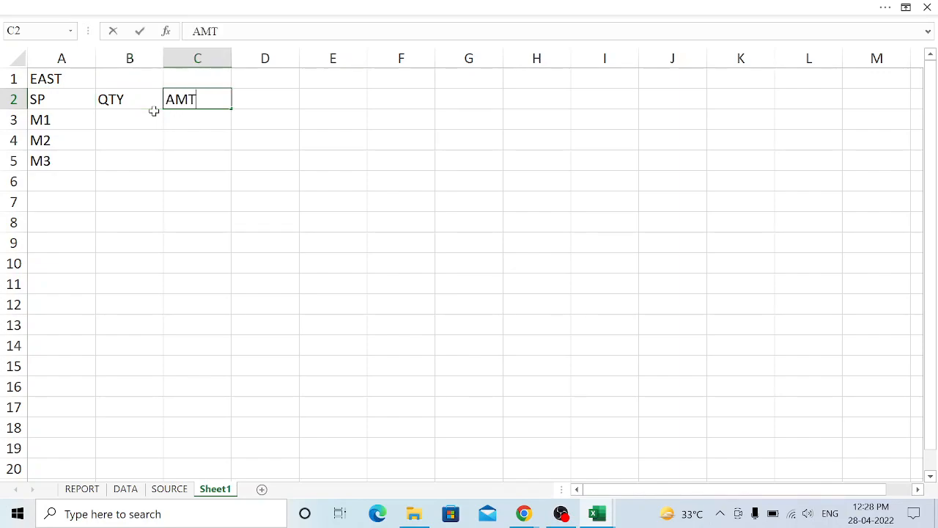
key(Return)
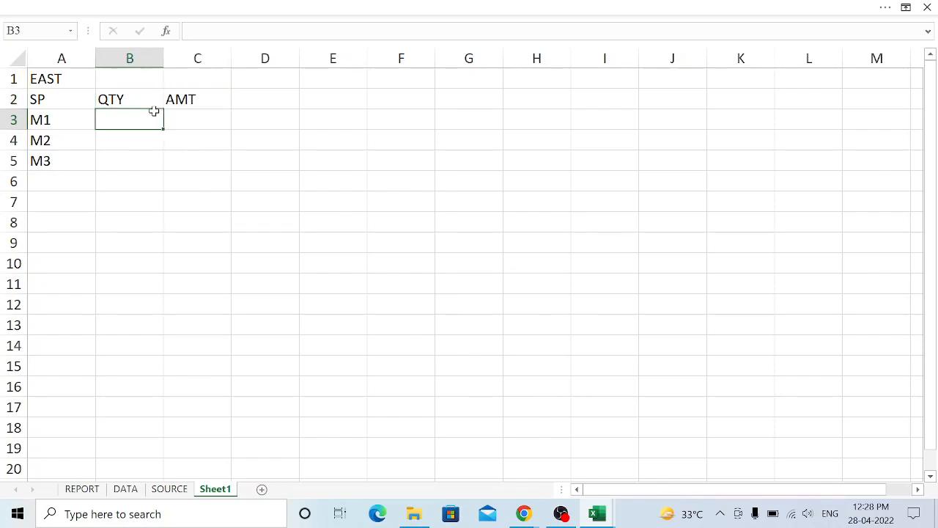
- Enter the quantities 5, 6 and 7 in B3:B5 for M1 to M3
text(5)
key(Return)
text(6)
key(Return)
text(7)
key(Return)
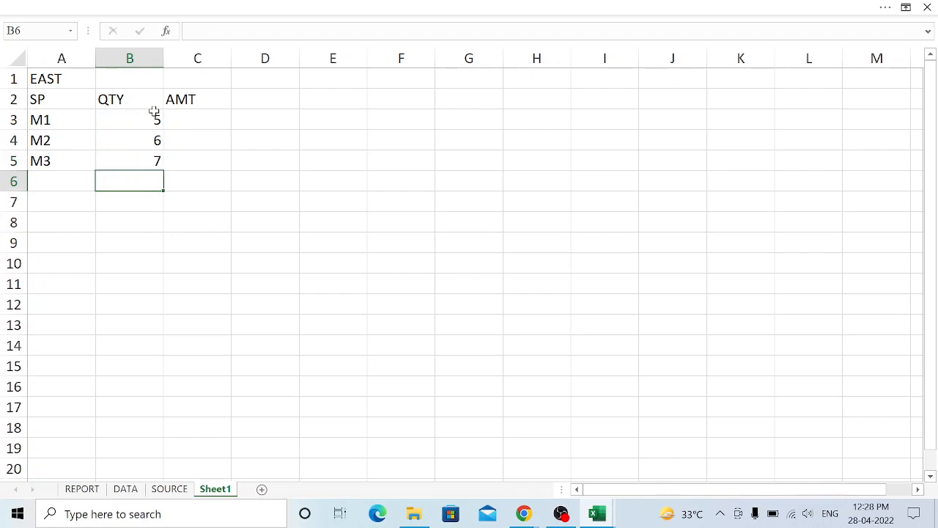
- Enter the amounts 9000, 12000 and 18000 in C3:C5 for M1 to M3
key(Right)
key(Up)
key(Up)
key(Up)
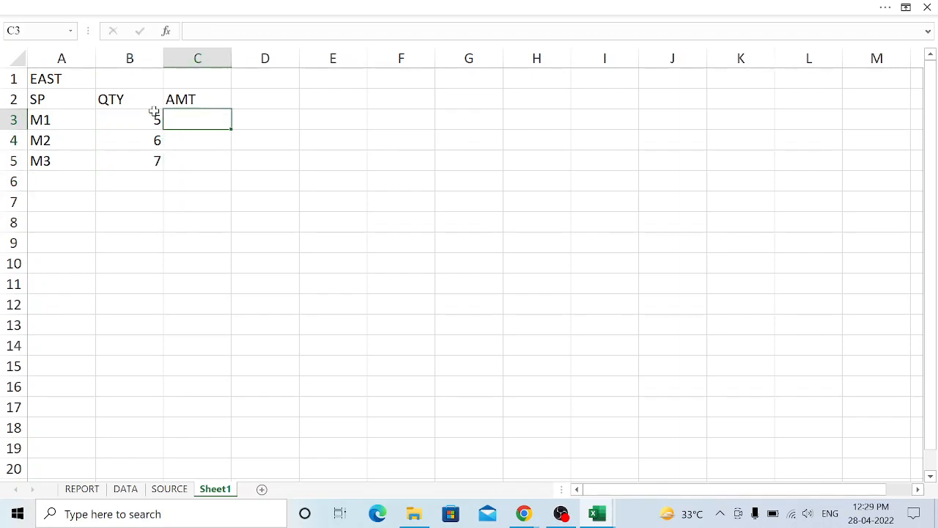
text(9000)
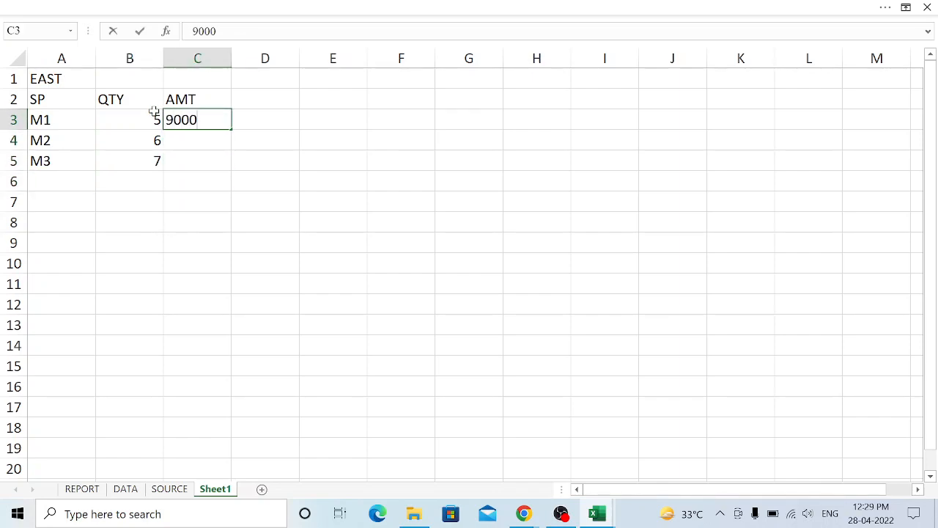
key(Return)
text(12000)
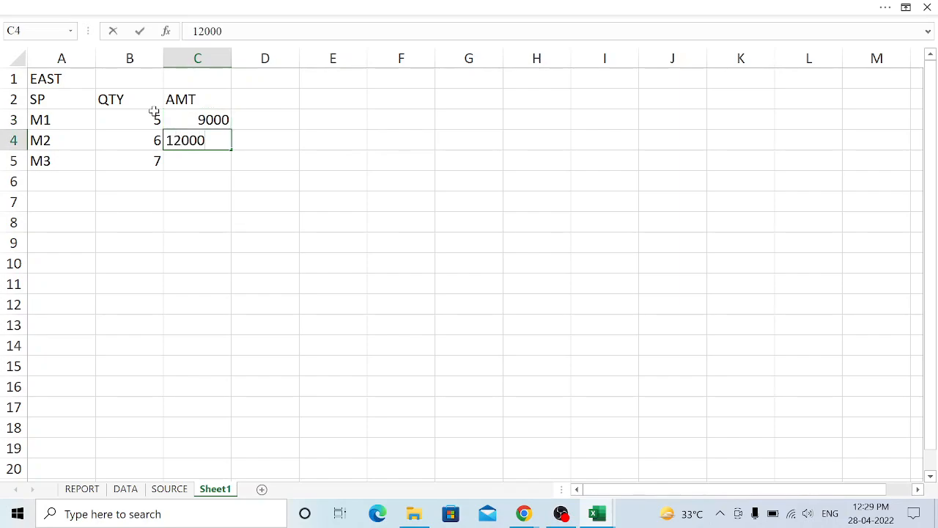
key(Return)
text(18000)
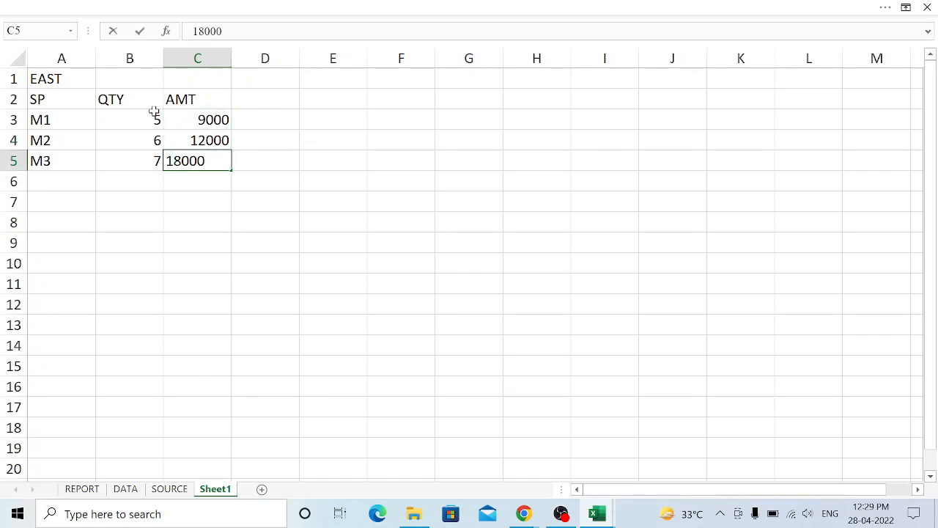
key(Tab)
key(Up)
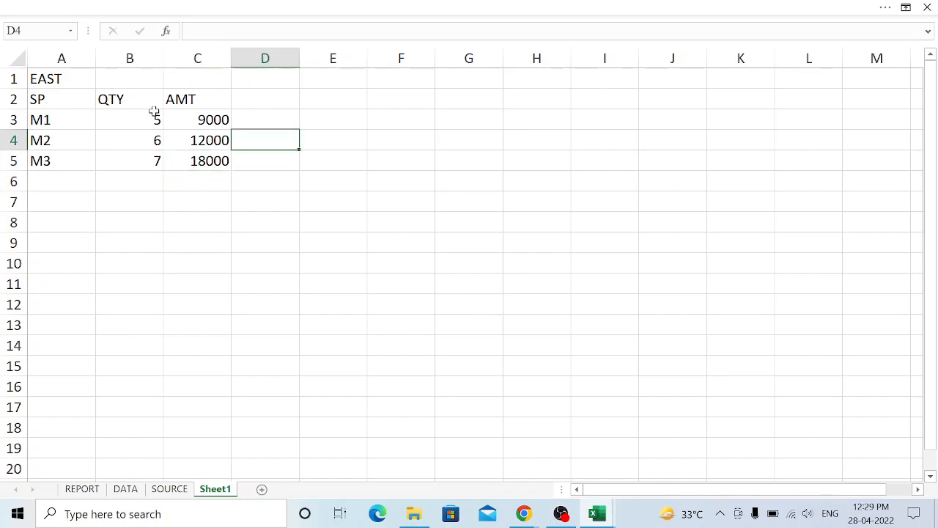
- Centre the quantity and amount values in B3:C5 horizontally, restoring the full ribbon display
drag(107, 120, 193, 157)
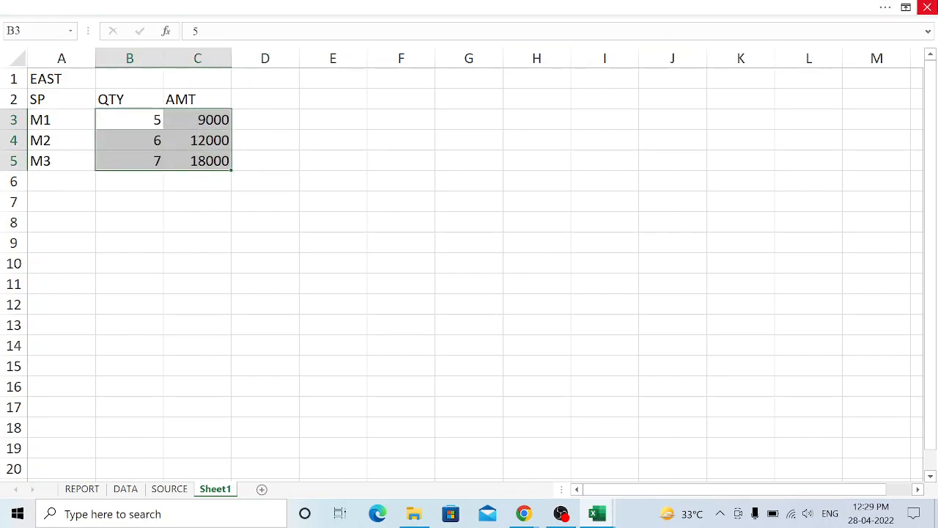
click(906, 8)
click(803, 129)
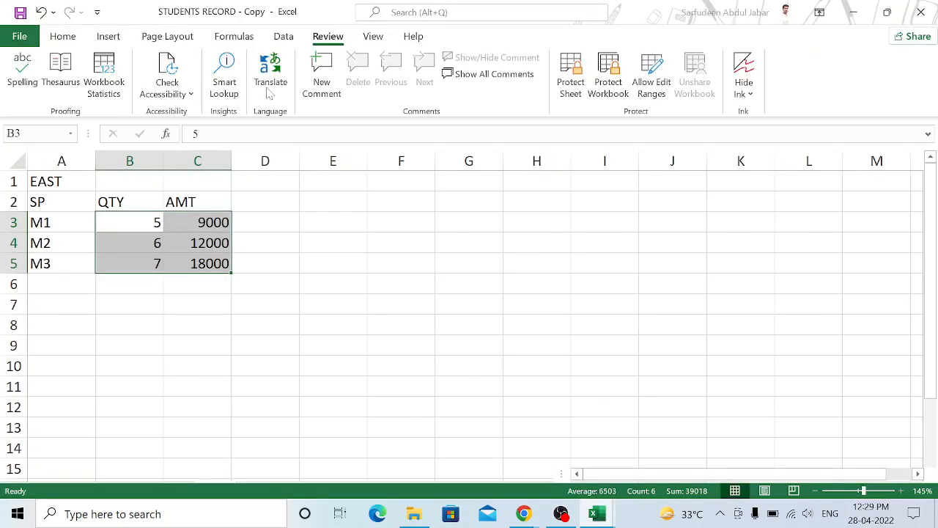
click(68, 39)
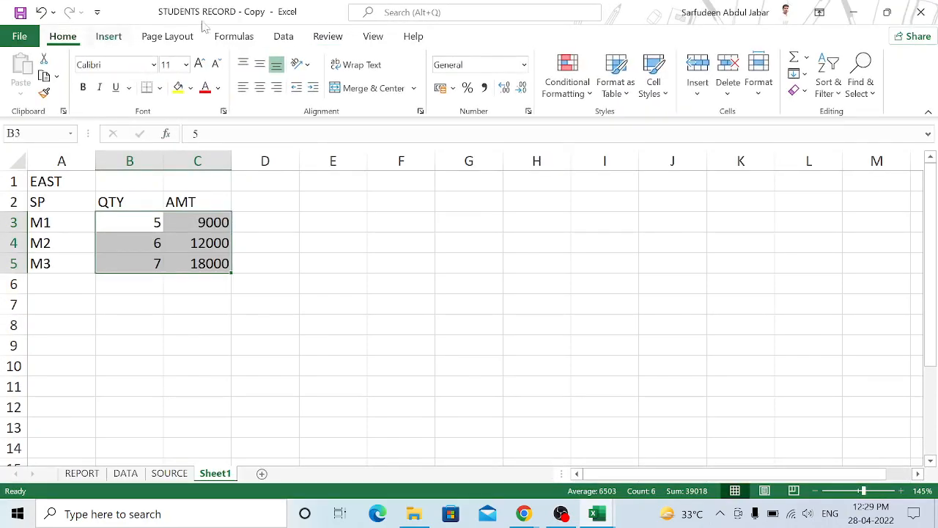
click(260, 87)
click(250, 236)
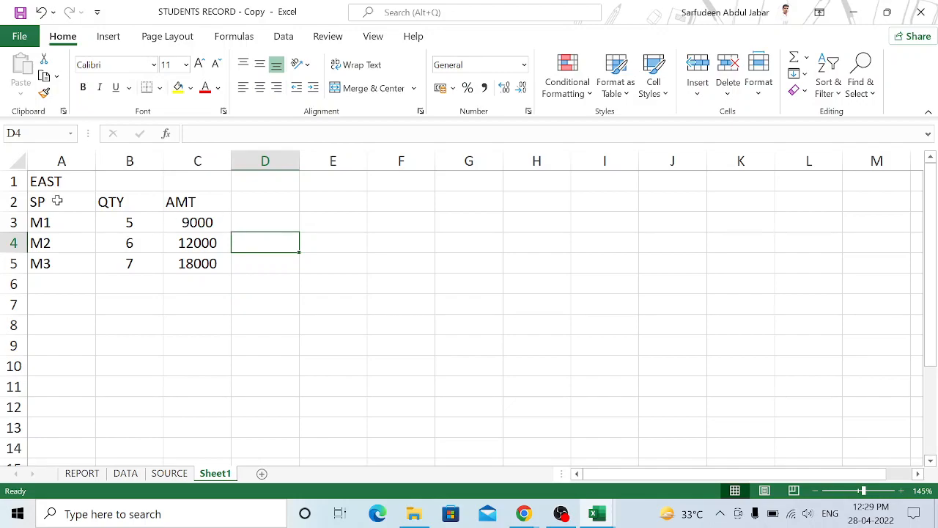
- Add the title WEST in cell F1 for the second table
click(390, 188)
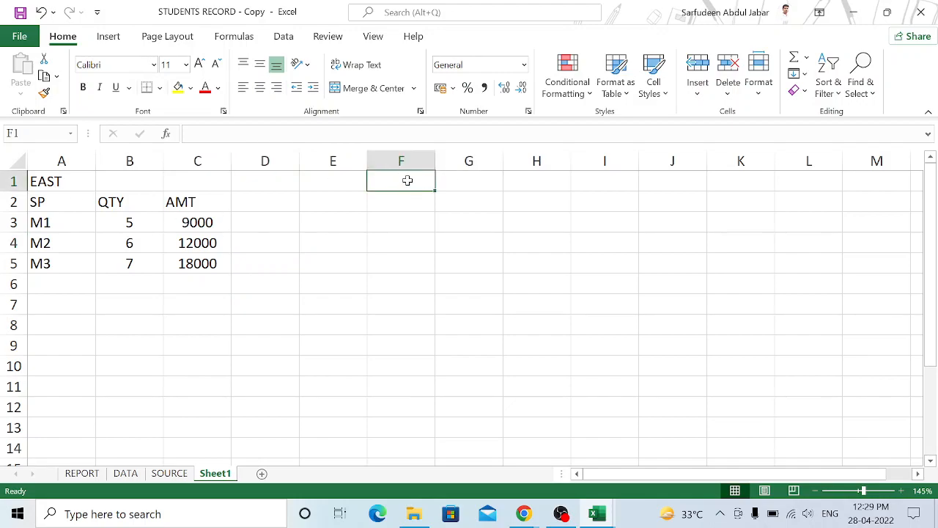
text(WEST)
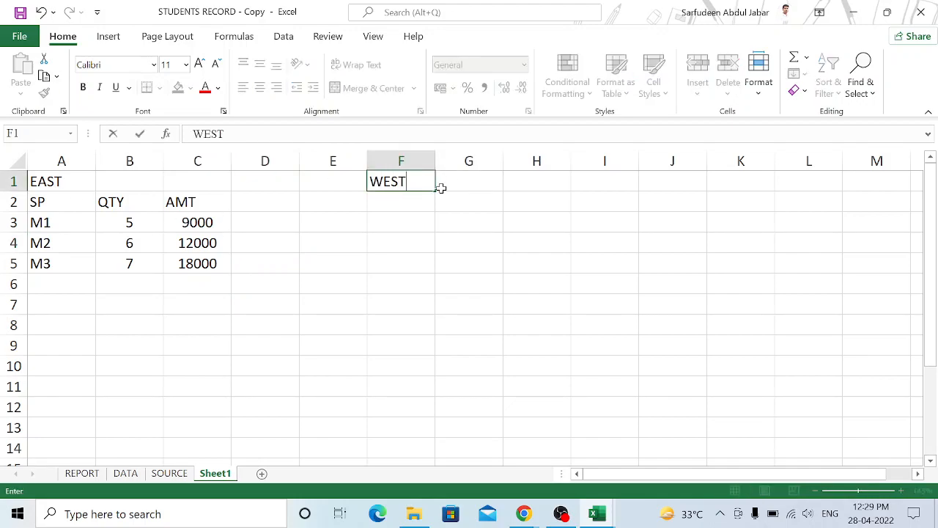
key(Return)
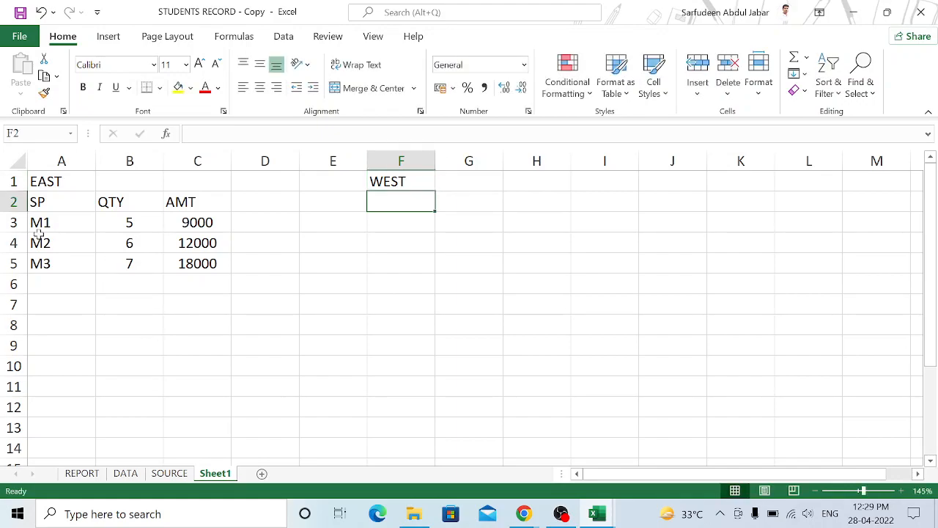
- Copy the EAST table's headers and data from A2:C5 to the WEST table starting at F2
click(41, 202)
drag(40, 202, 176, 264)
key(ctrl+c)
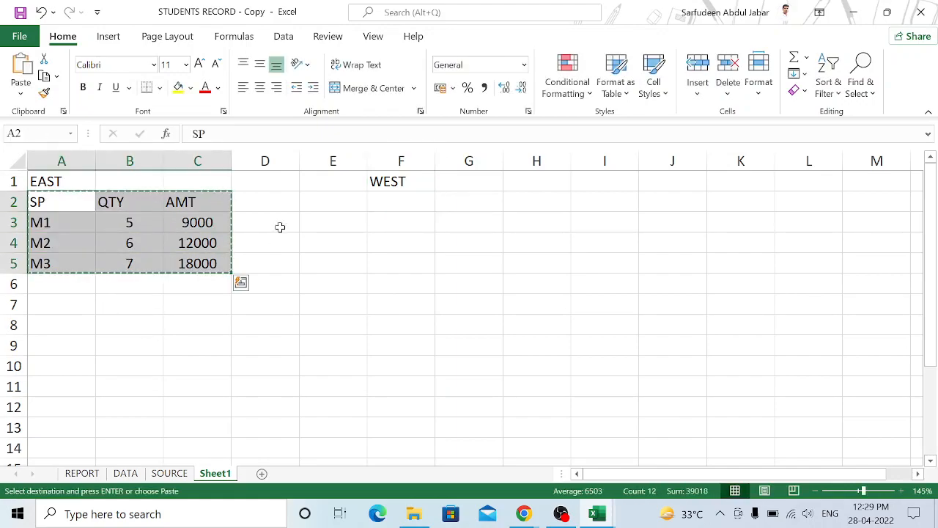
click(412, 209)
key(ctrl+v)
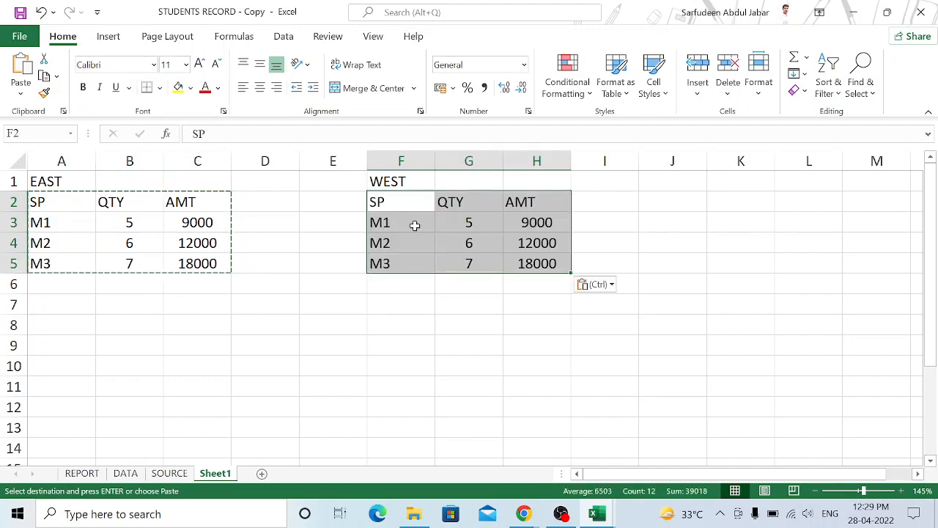
click(415, 304)
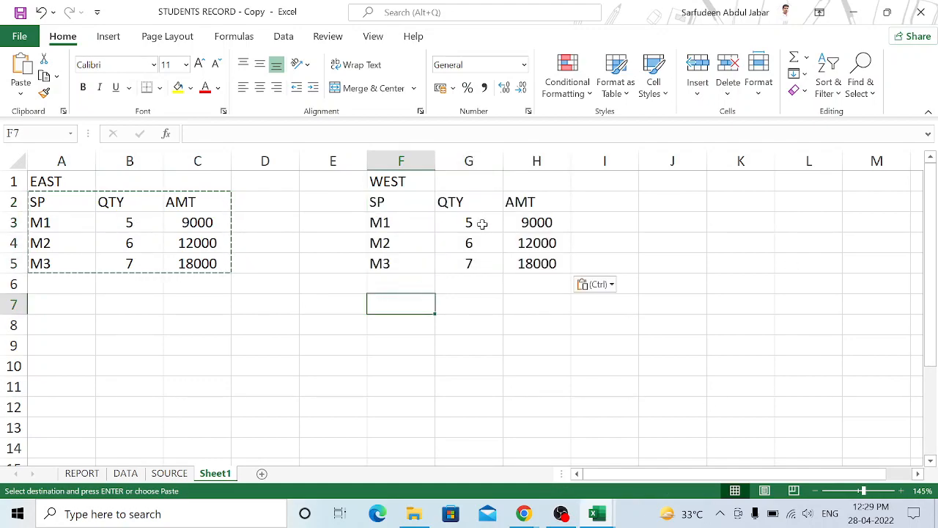
- Set the WEST quantities in G3:G5 to 12, 15 and 18 for M1 to M3
click(480, 224)
text(12)
key(Return)
text(15)
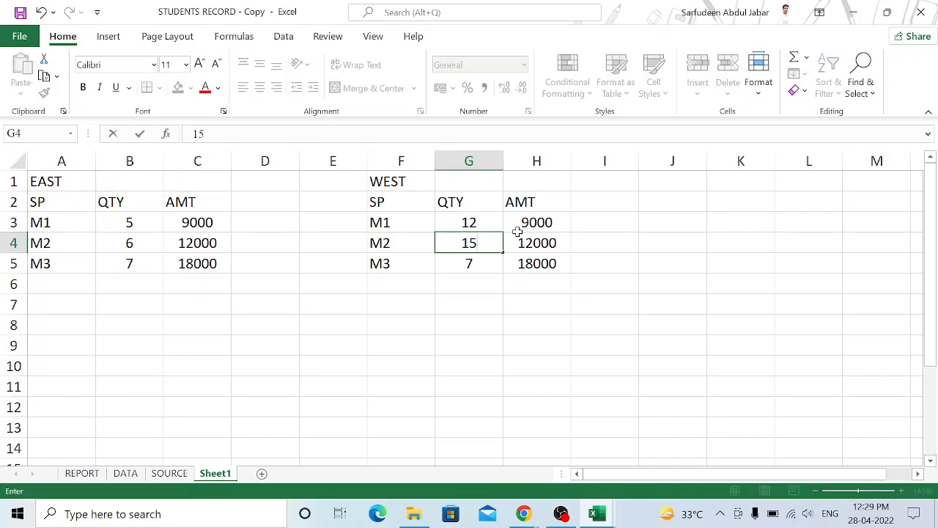
key(Return)
text(18)
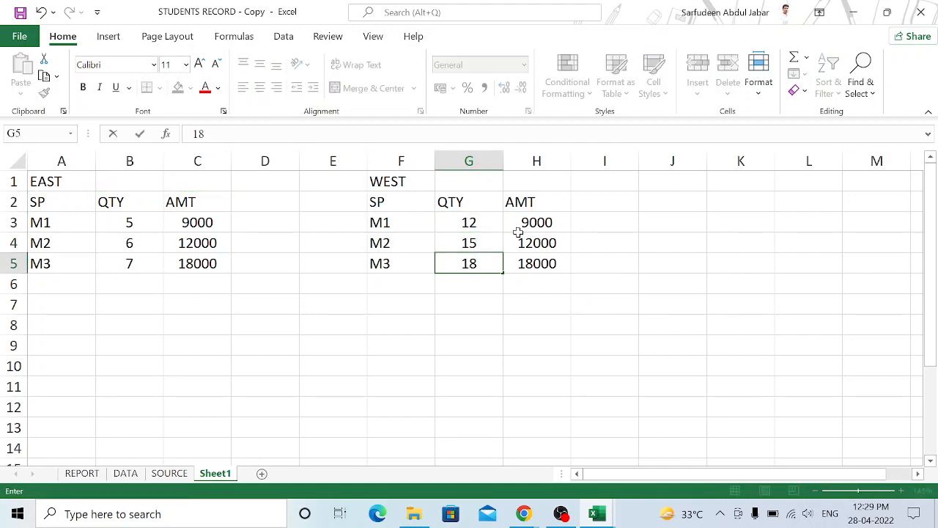
- Set the WEST amounts in H3:H5 to 25000, 32000 and 41000 for M1 to M3
click(557, 222)
text(25)
key(Return)
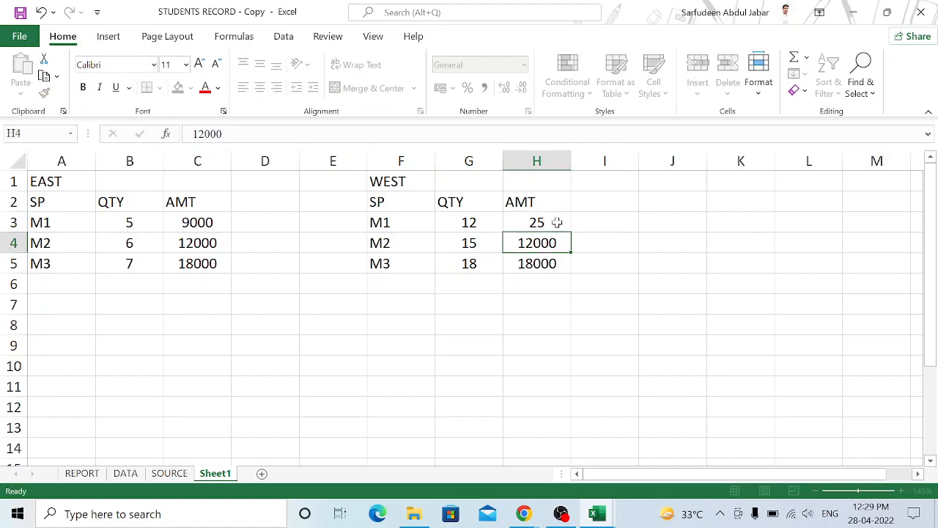
click(557, 222)
key(F2)
text(000)
key(Return)
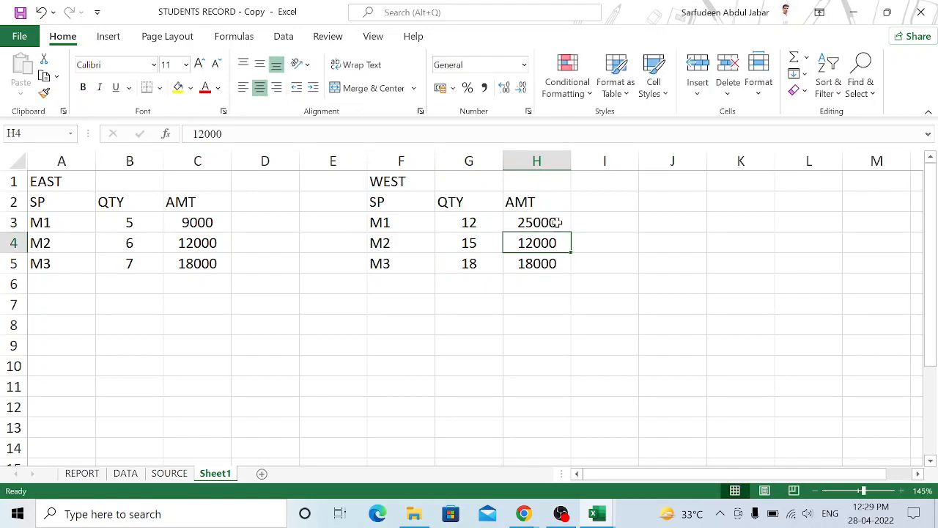
text(32000)
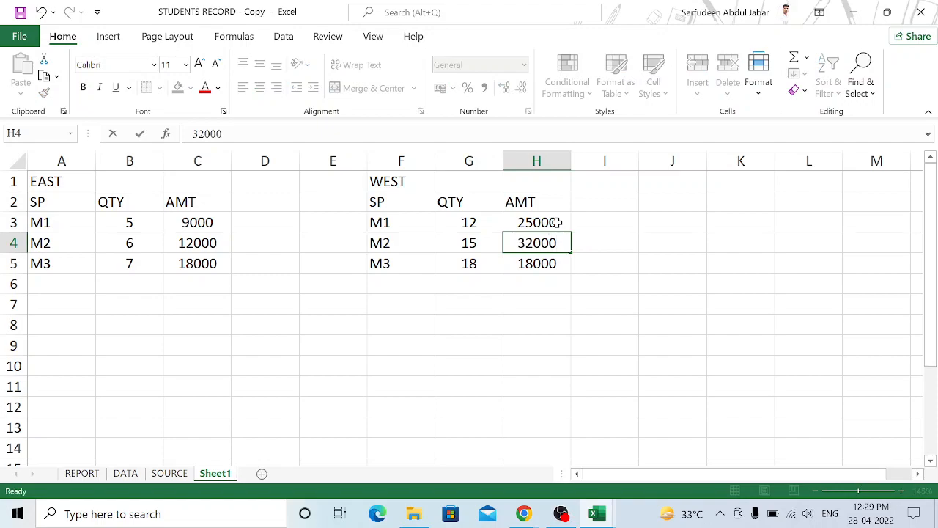
key(Return)
text(41000)
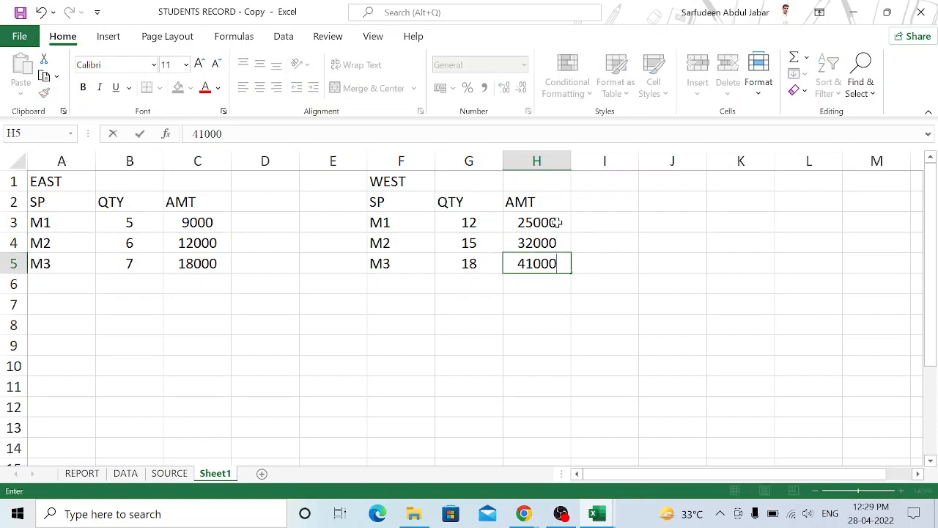
key(Return)
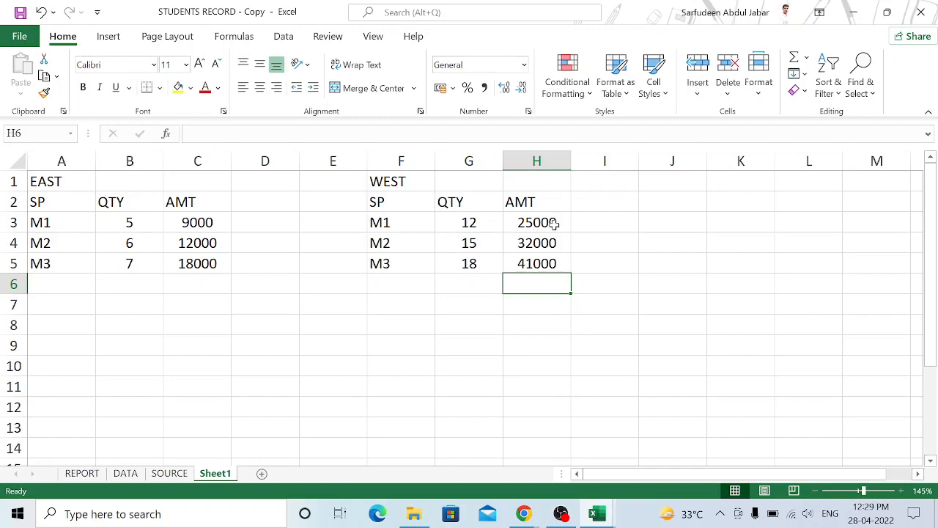
click(630, 246)
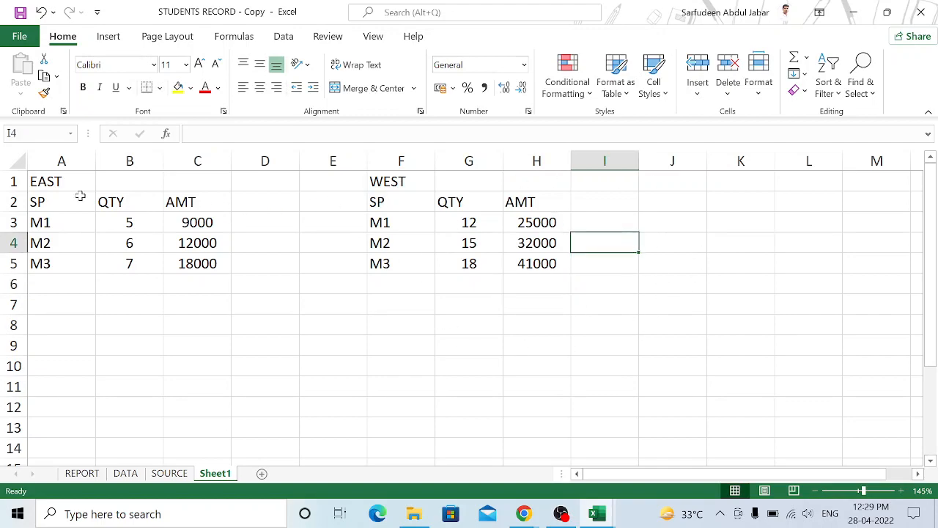
- Merge and centre the EAST title across A1:C1 and the WEST title across F1:H1
click(60, 183)
click(392, 183)
drag(53, 181, 188, 184)
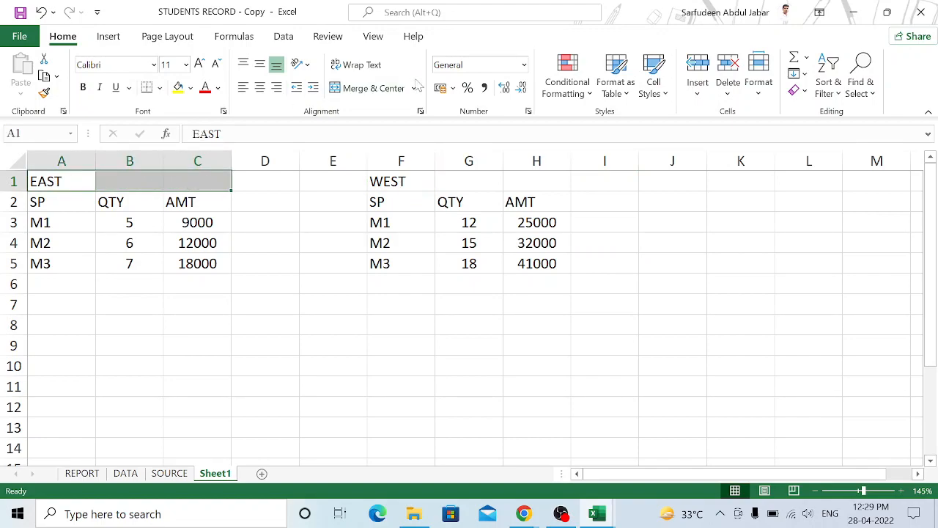
click(370, 88)
drag(408, 183, 516, 181)
click(370, 88)
click(465, 343)
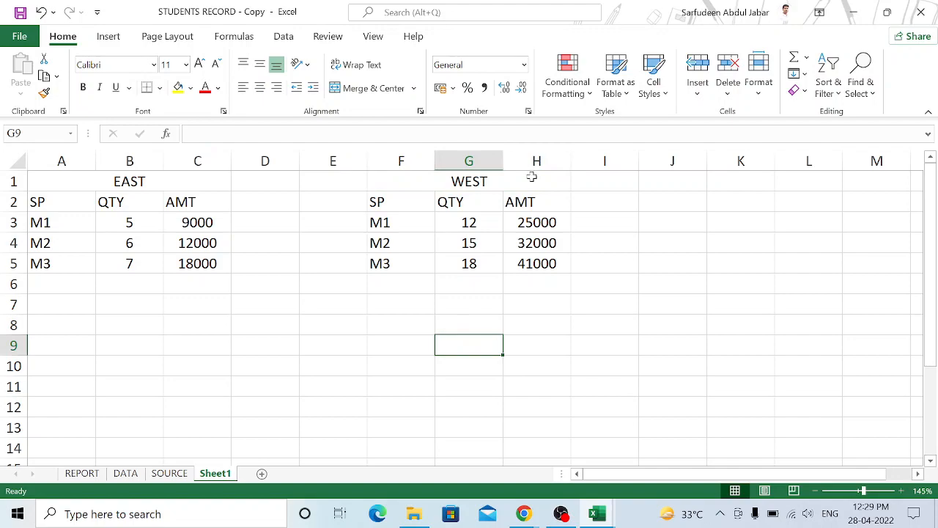
- Centre and bold the SP, QTY and AMT headers of both tables in A2:C2 and F2:H2
drag(36, 202, 200, 194)
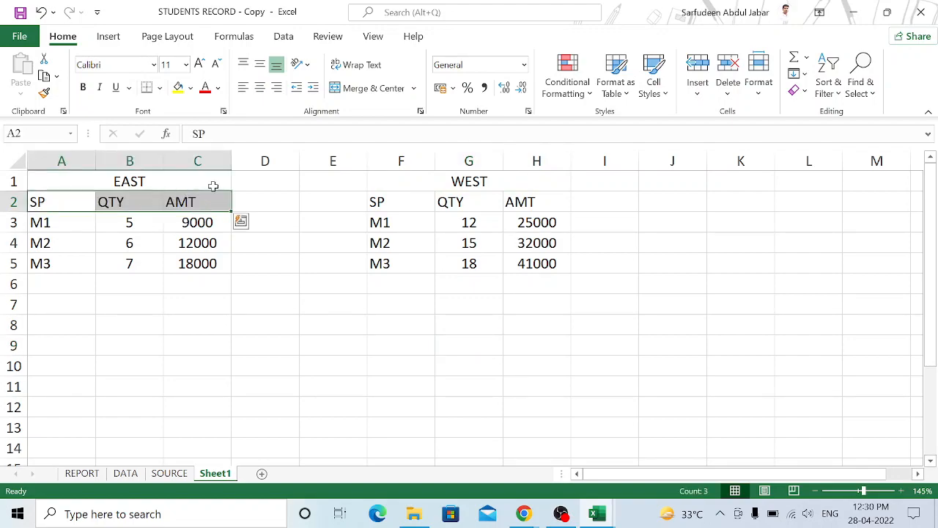
ctrl+drag(382, 203, 517, 202)
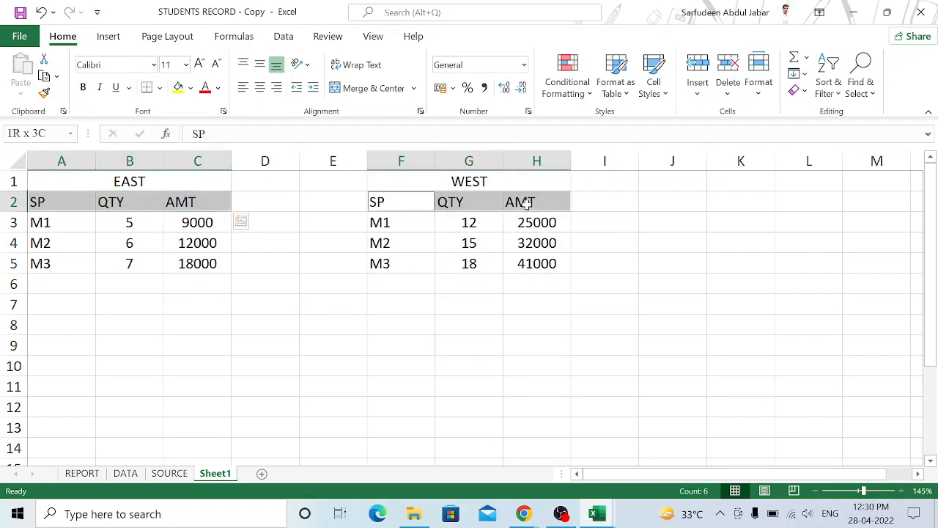
click(261, 89)
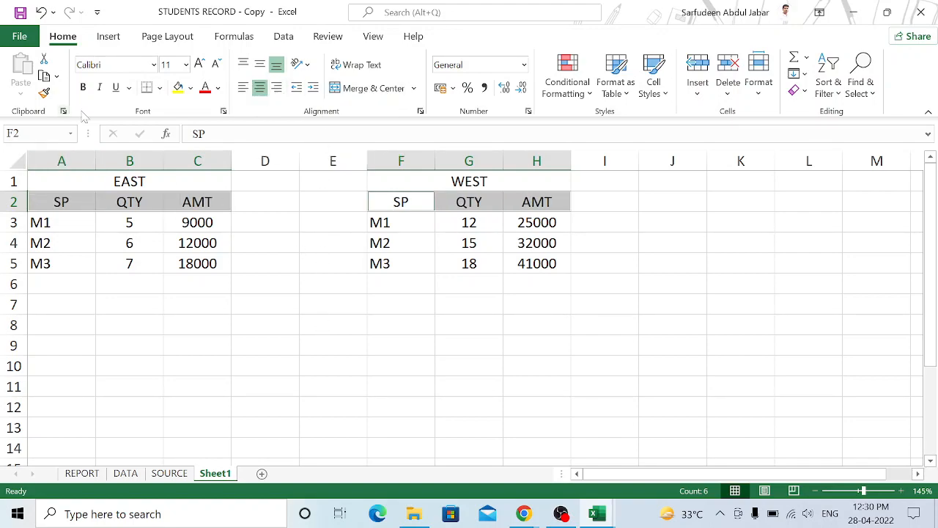
click(83, 87)
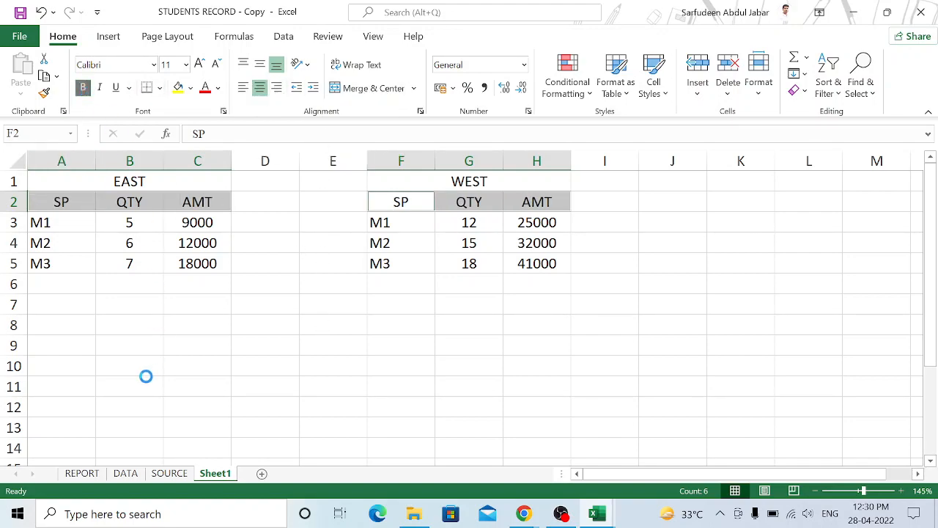
click(140, 344)
- Apply All Borders to both tables in A2:C5 and F2:H5
drag(58, 203, 198, 265)
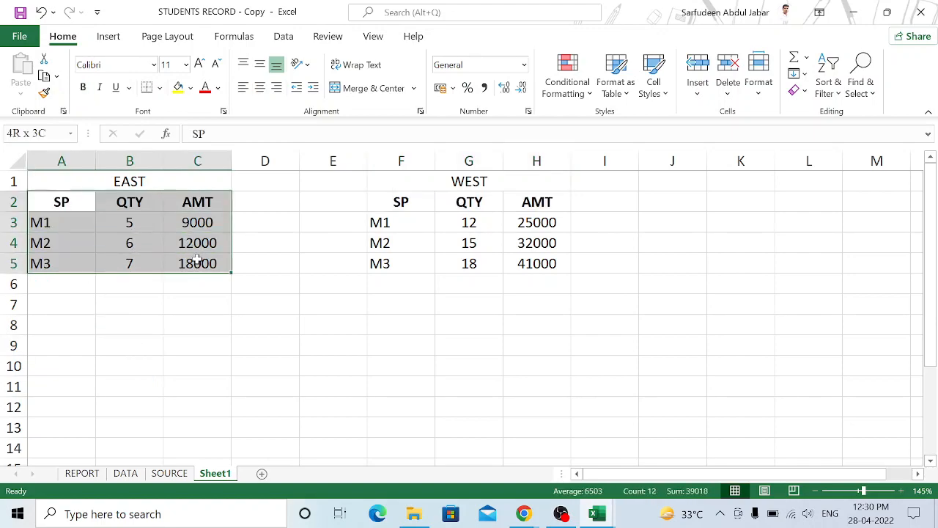
ctrl+drag(421, 203, 522, 262)
click(159, 87)
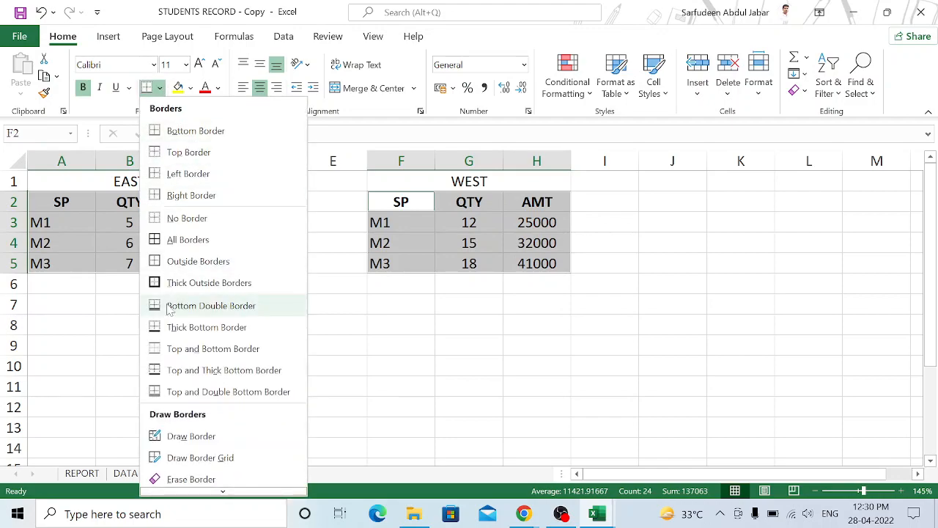
click(177, 239)
click(334, 260)
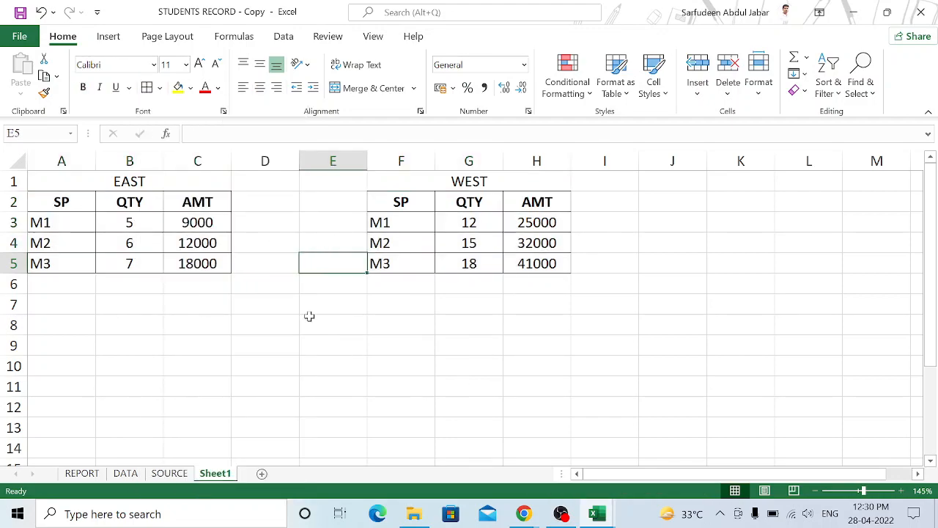
- Copy the SP, QTY and AMT headers from F2:H2 to B9:D9
drag(397, 203, 506, 208)
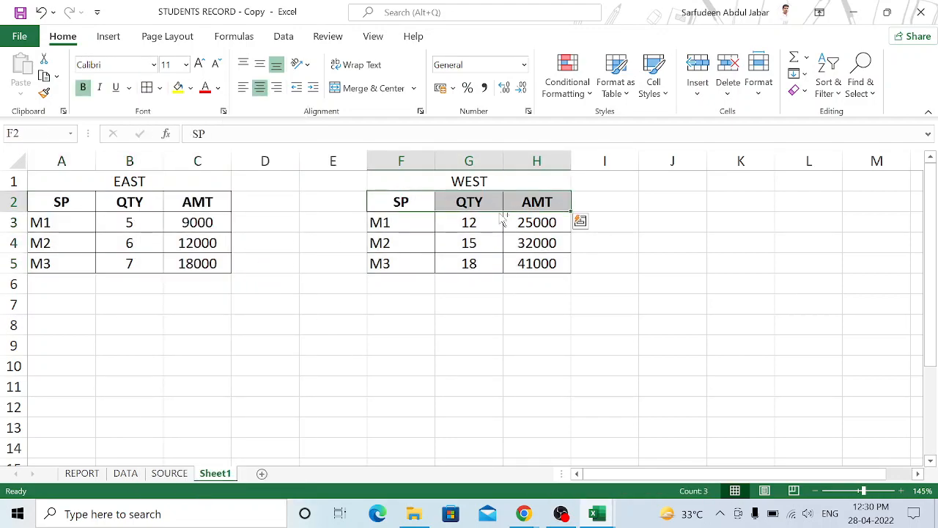
key(ctrl+c)
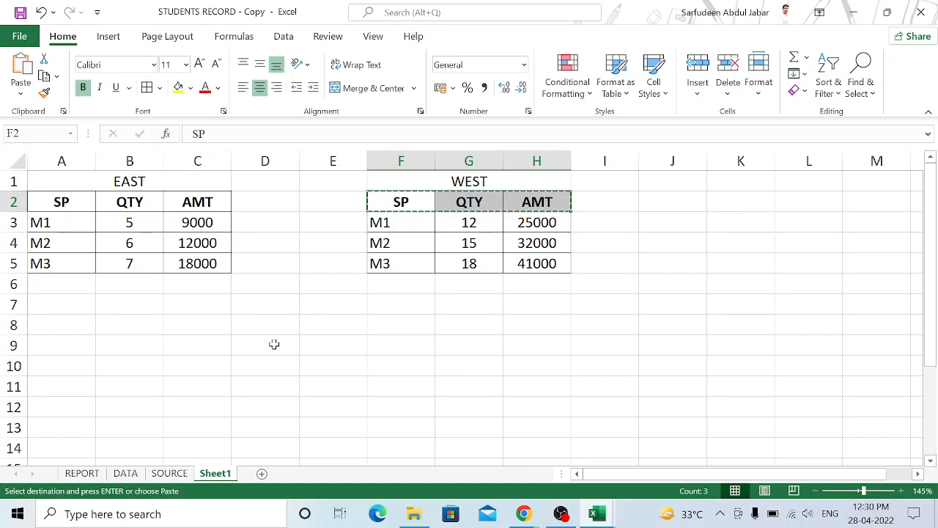
click(130, 346)
key(ctrl+v)
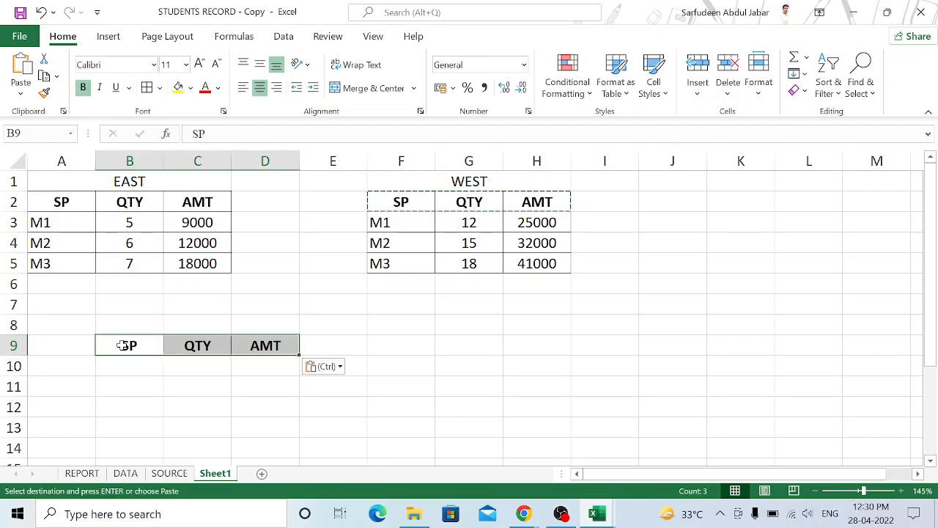
- Add the header REGION in cell A9, before the copied SP header
click(65, 343)
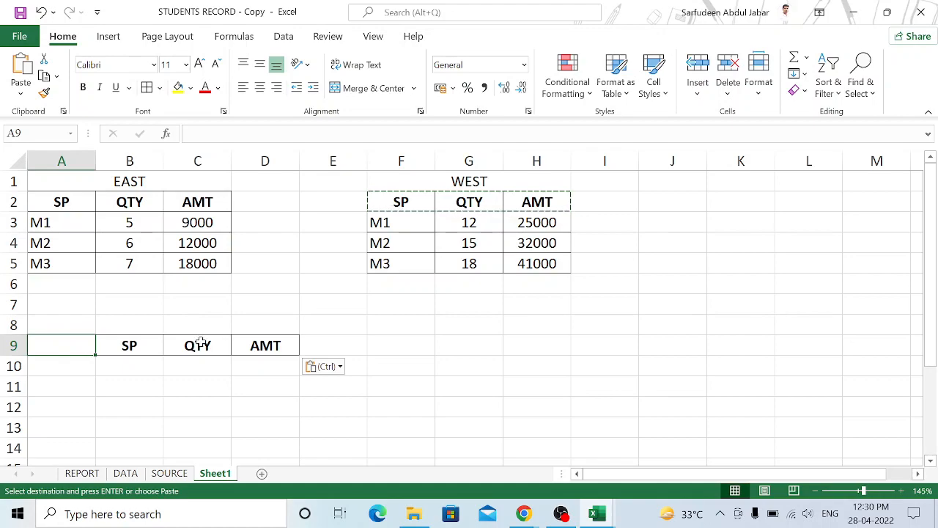
text(rEGION)
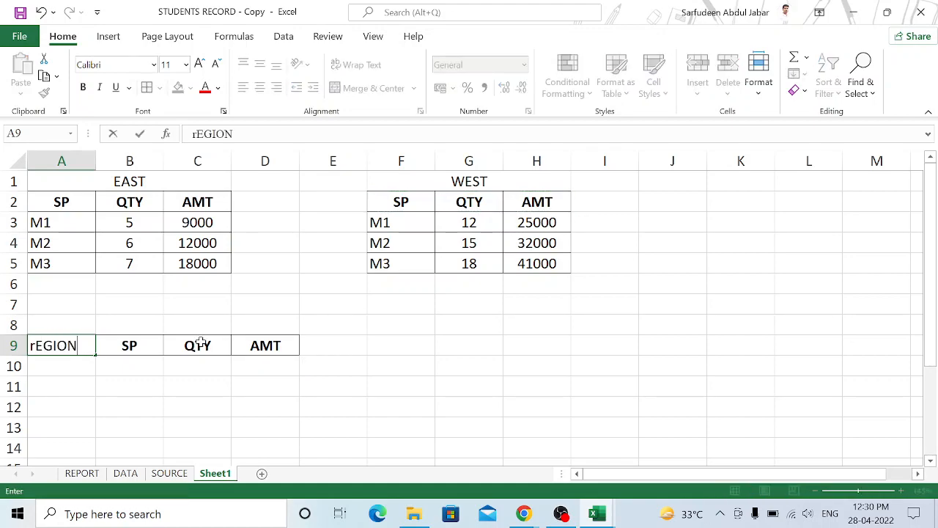
key(BackSpace)
key(BackSpace)
key(BackSpace)
key(BackSpace)
key(BackSpace)
text(REGION)
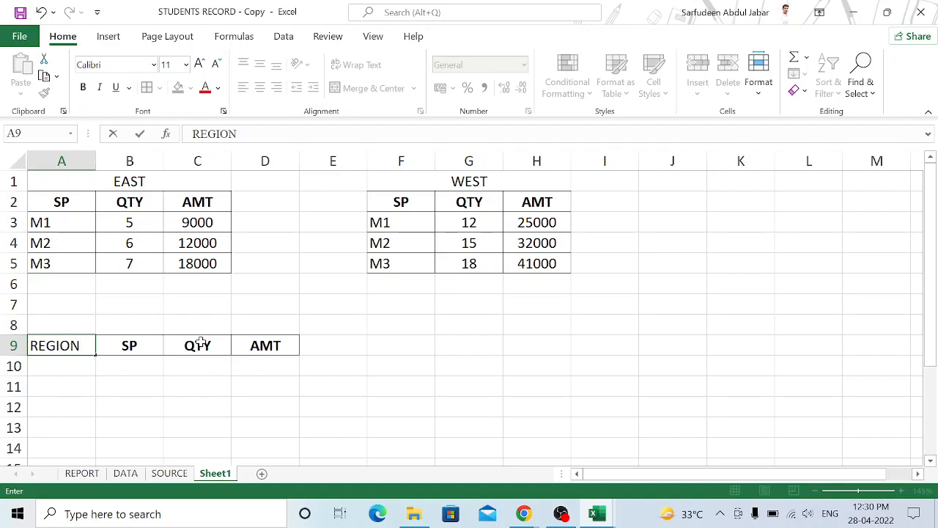
key(Return)
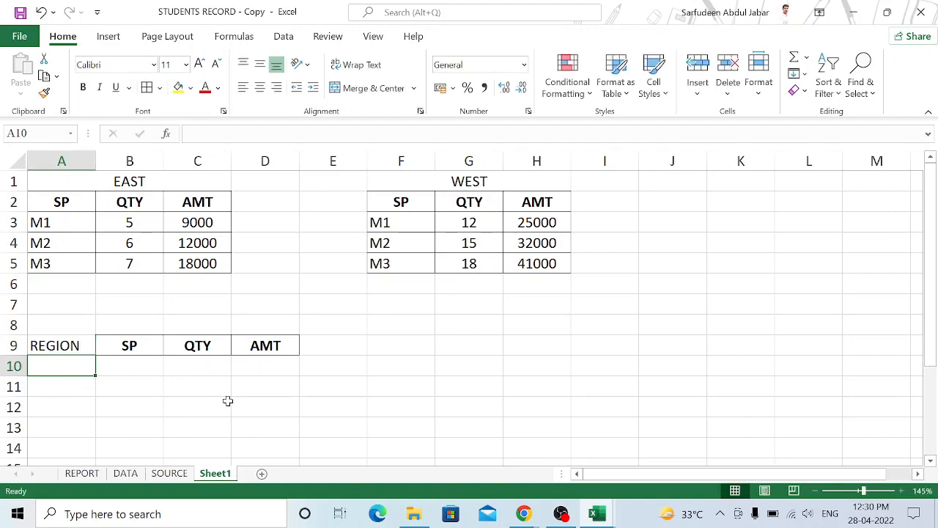
click(192, 379)
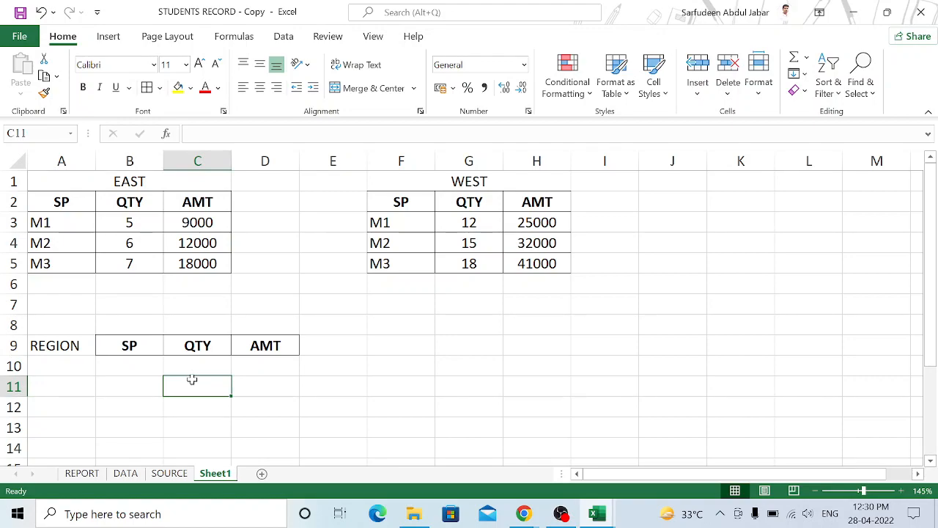
click(117, 183)
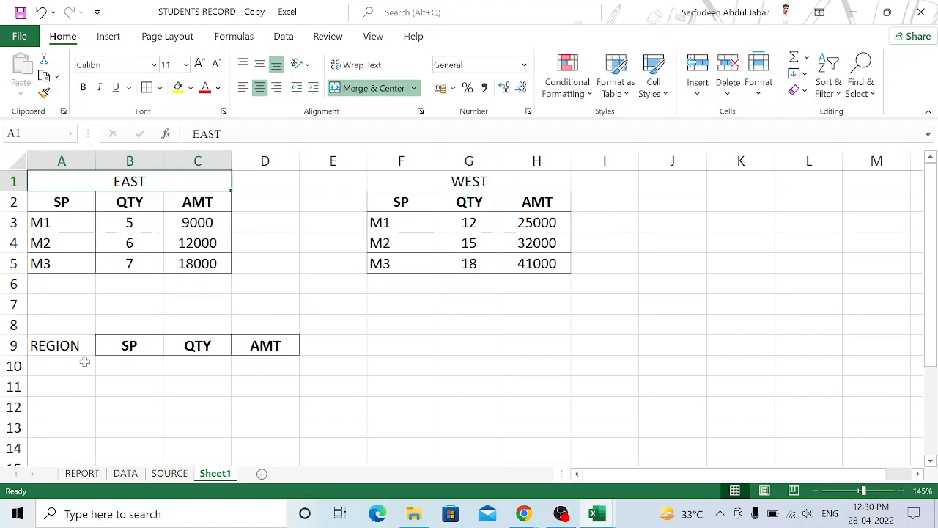
click(132, 362)
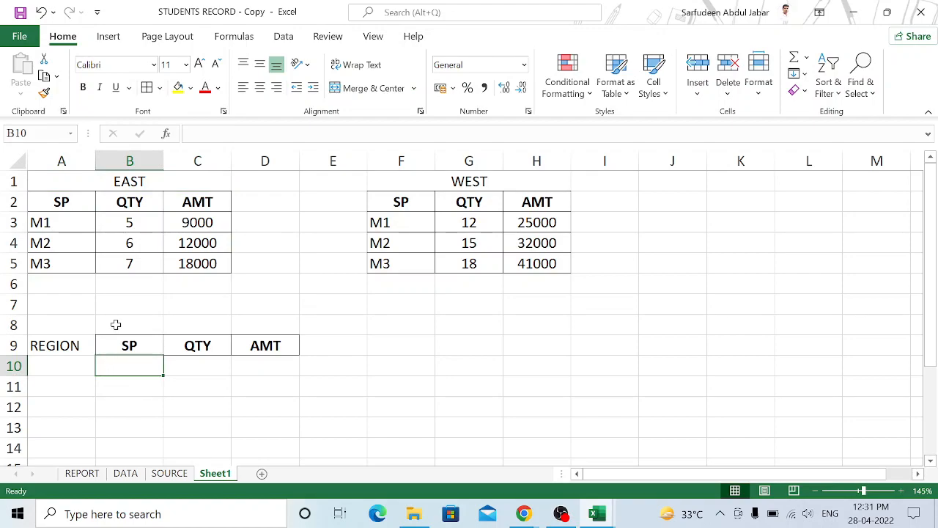
click(76, 368)
click(157, 360)
click(116, 181)
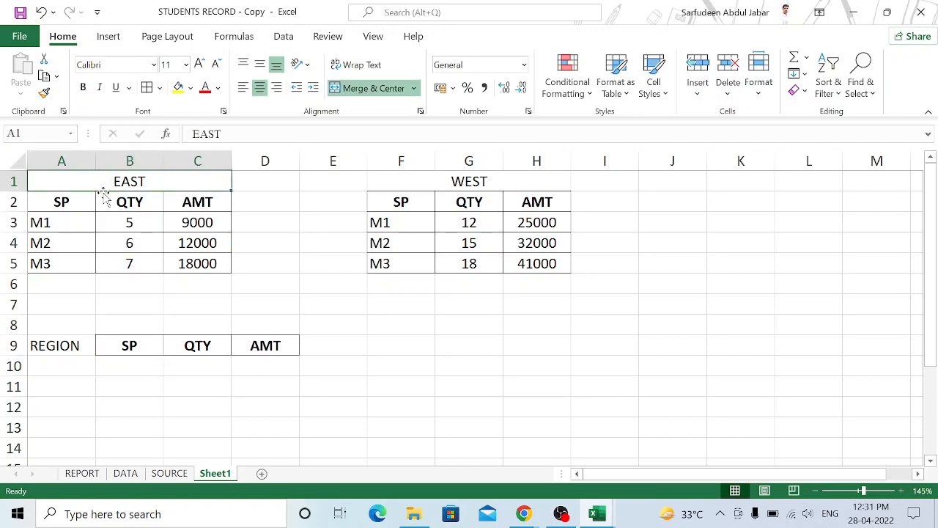
click(130, 363)
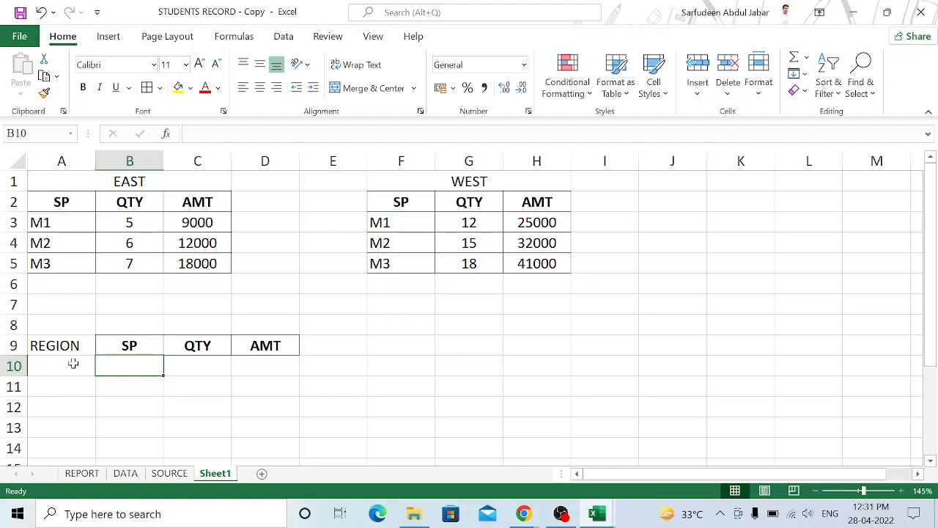
click(73, 363)
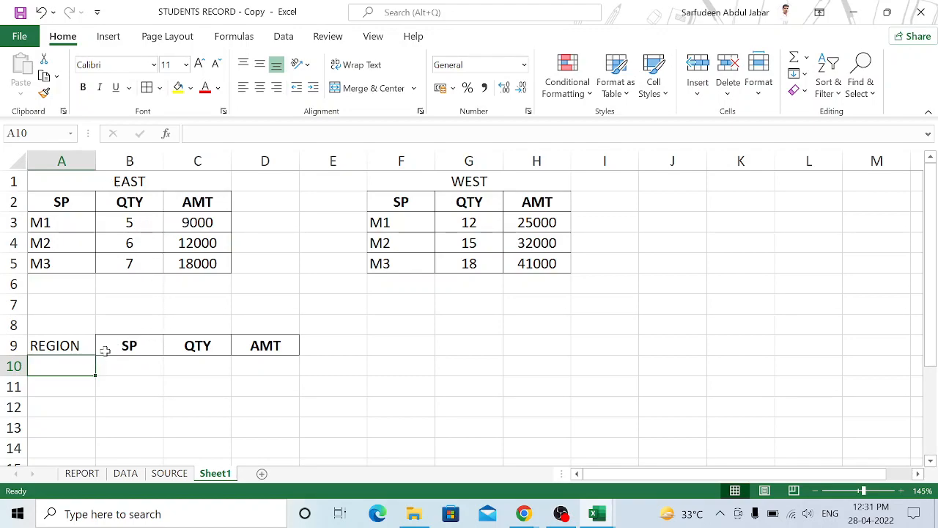
click(141, 366)
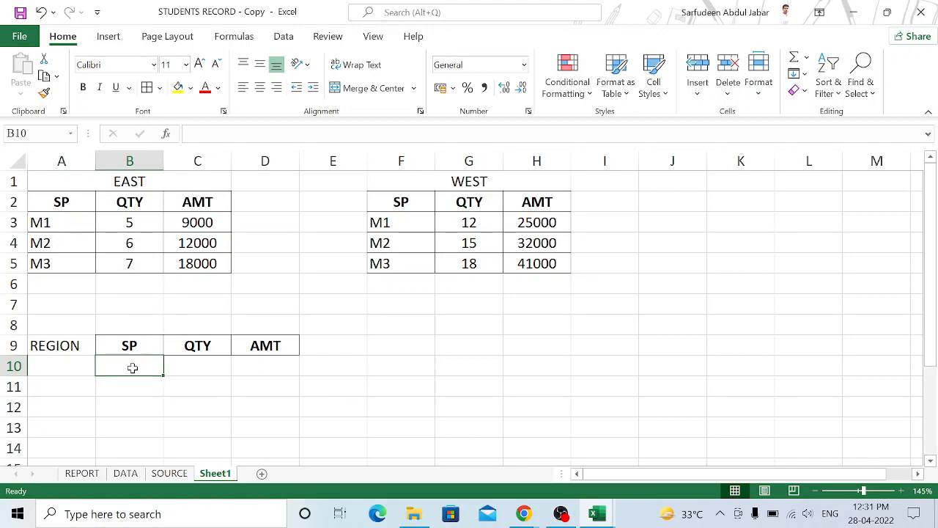
click(55, 363)
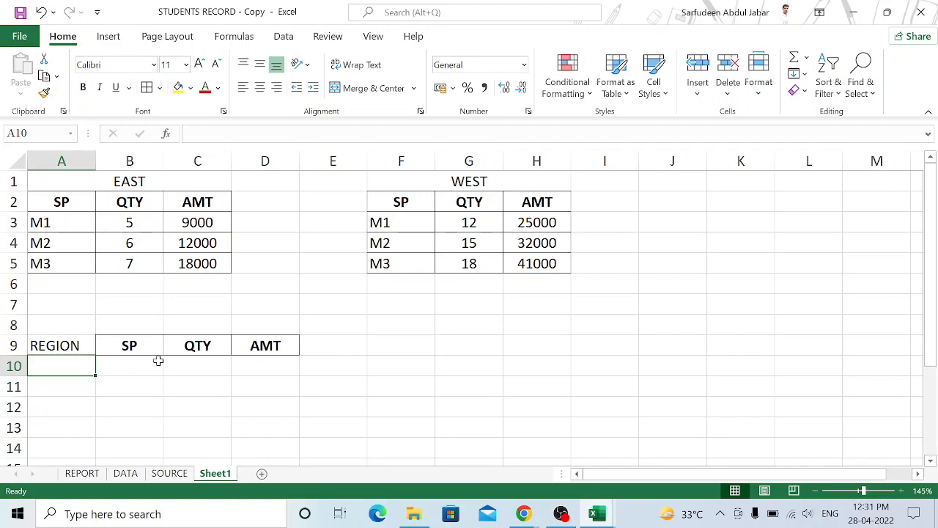
drag(76, 245, 198, 227)
click(211, 299)
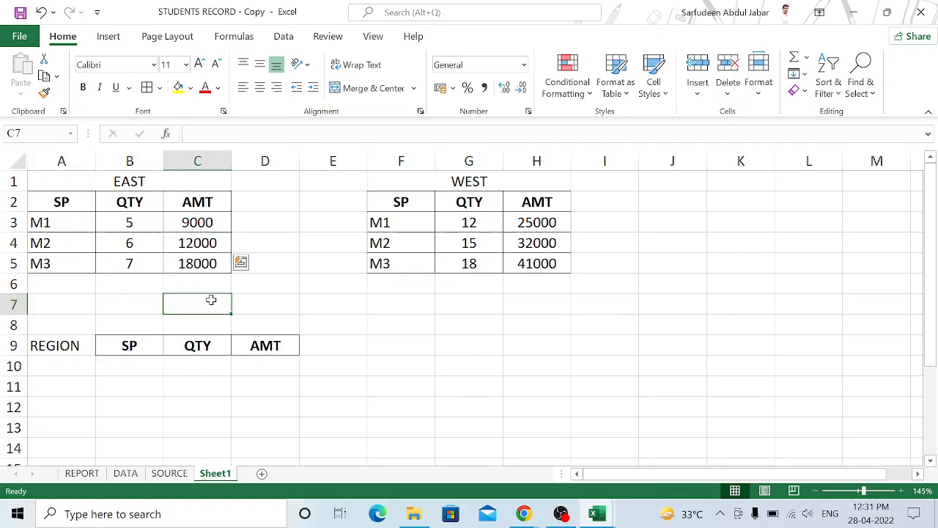
- Enter EAST as the region in cell A10, below the REGION header
click(74, 364)
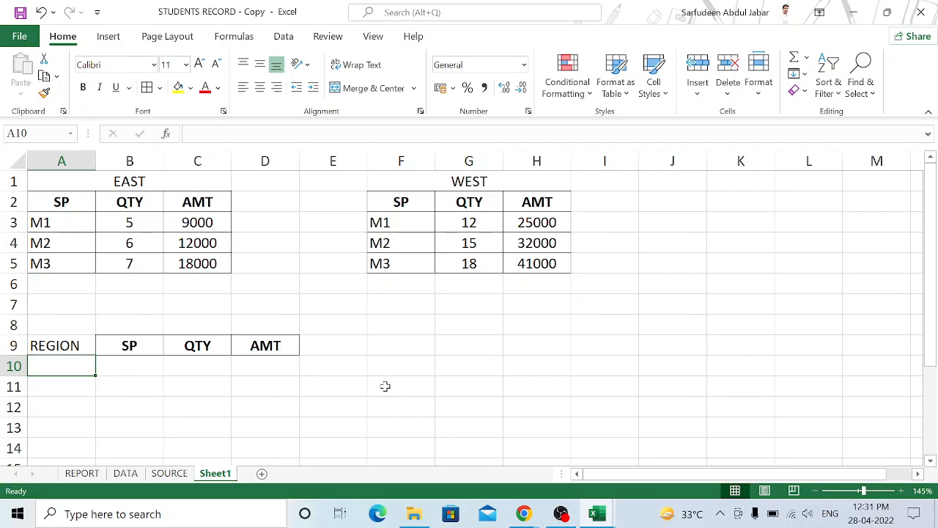
text(EAST)
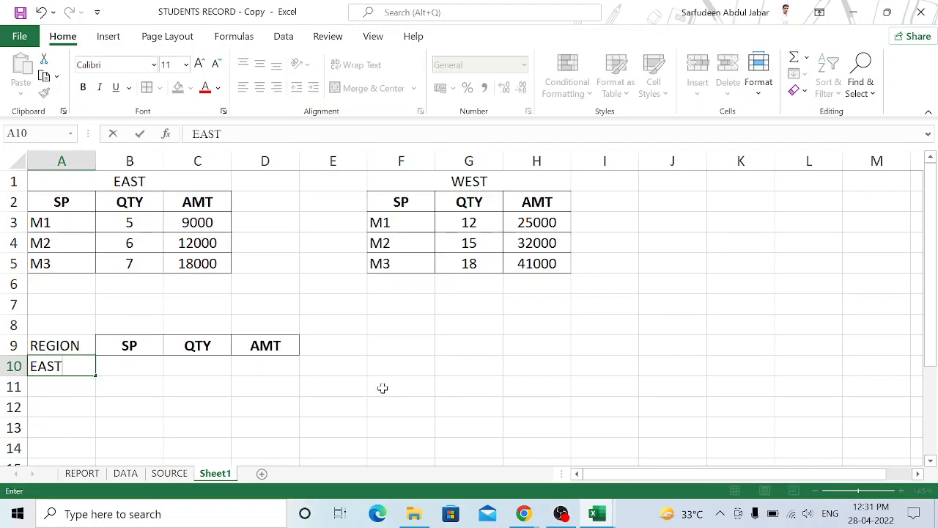
key(Tab)
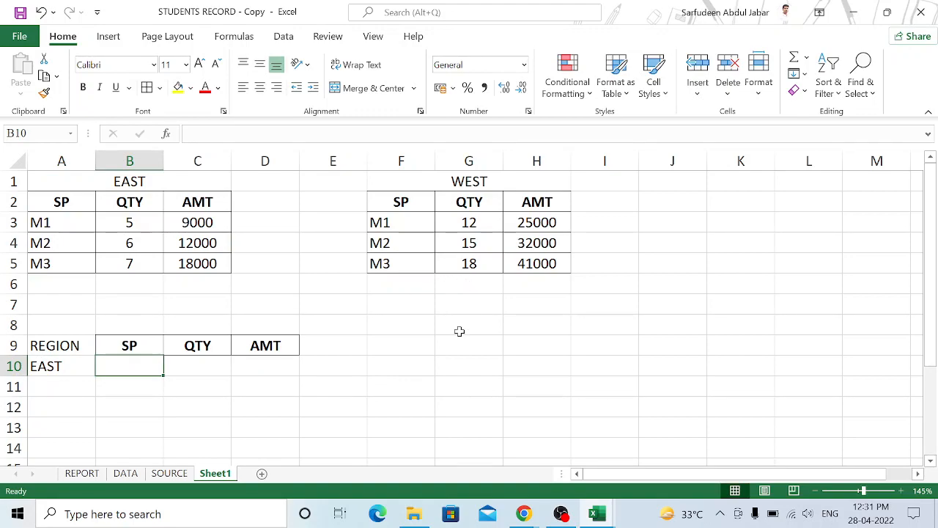
- Enter the label VLOOKUP in cell H9, correcting its spelling
click(523, 348)
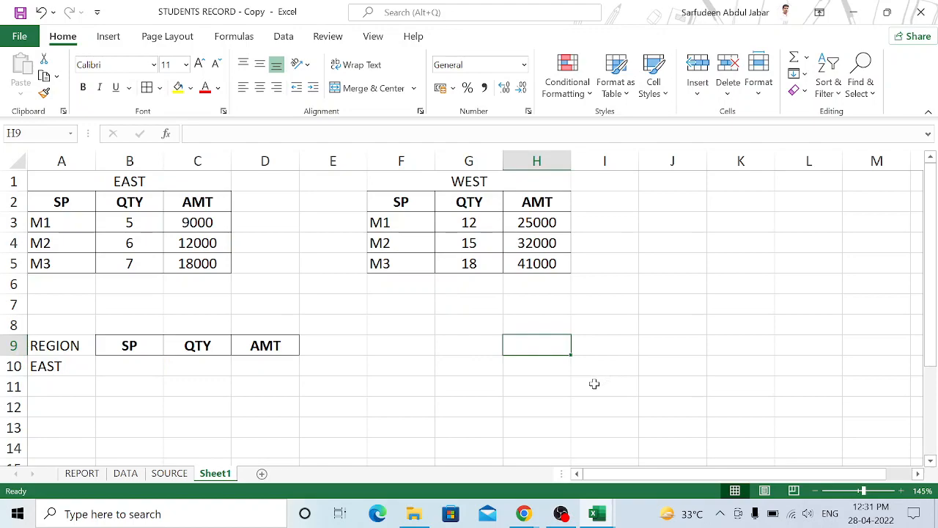
text(VLO)
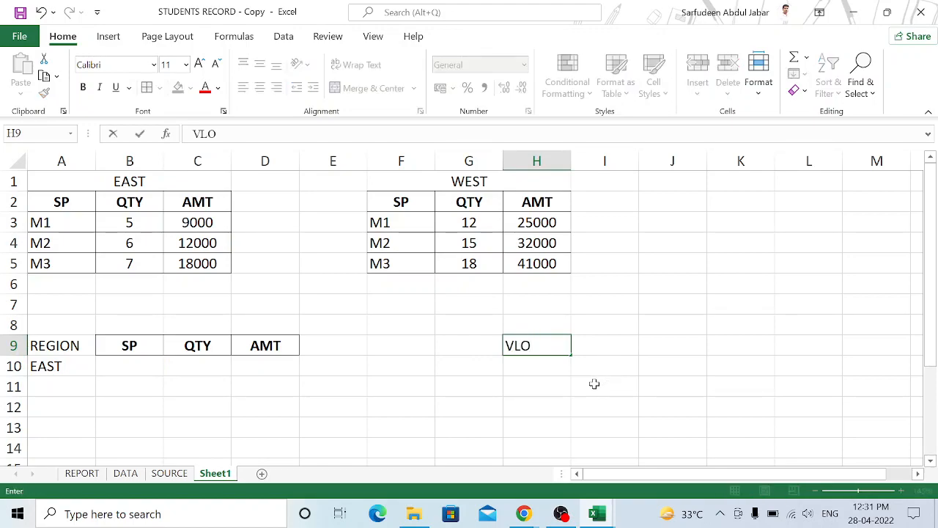
text(OLUP)
key(Return)
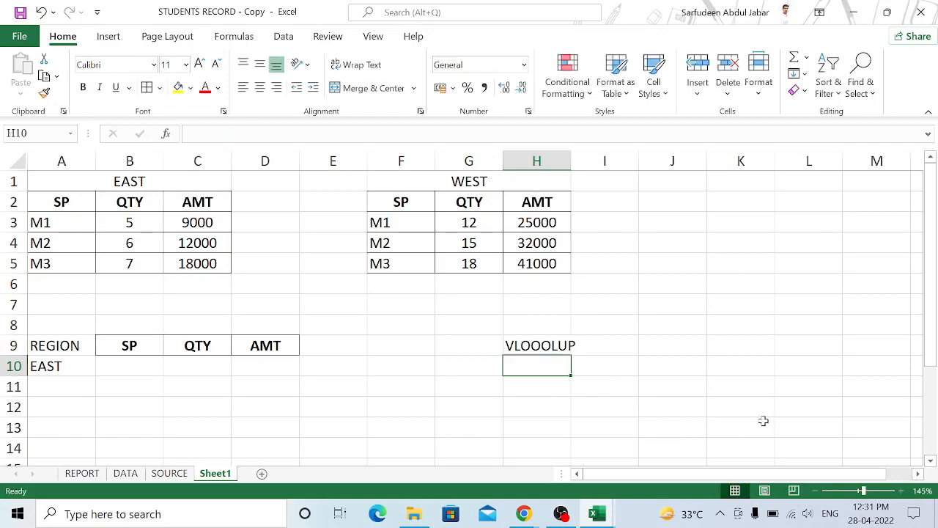
double_click(533, 348)
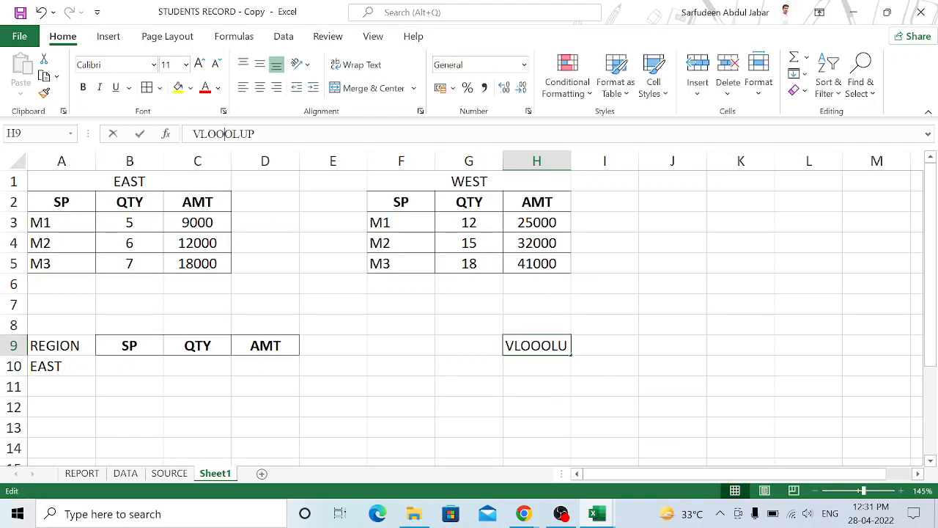
key(BackSpace)
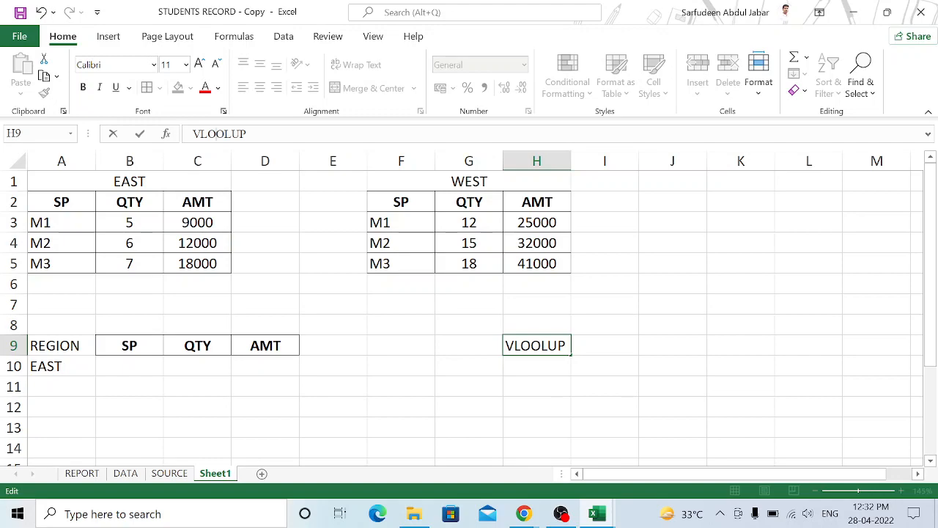
key(Delete)
text(K)
key(Return)
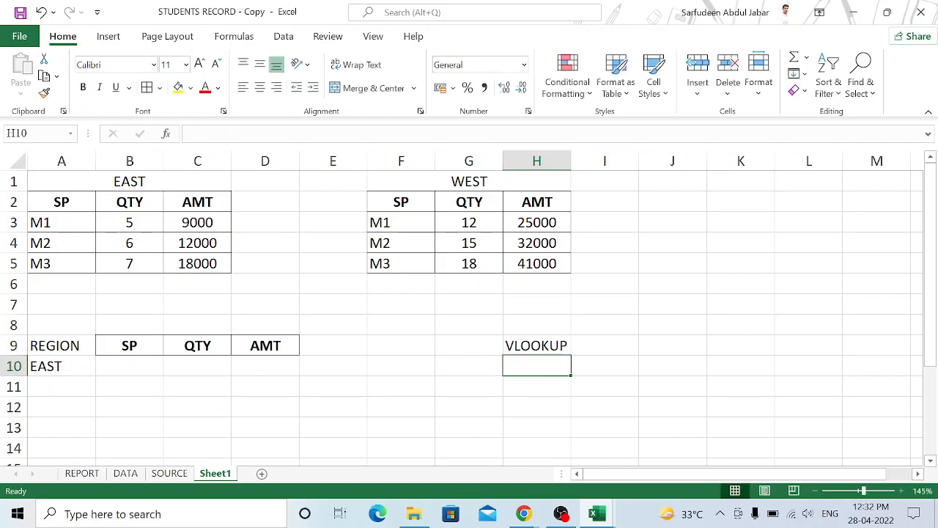
- Enter M2 in cell B10, below the SP header of the lookup table
click(358, 371)
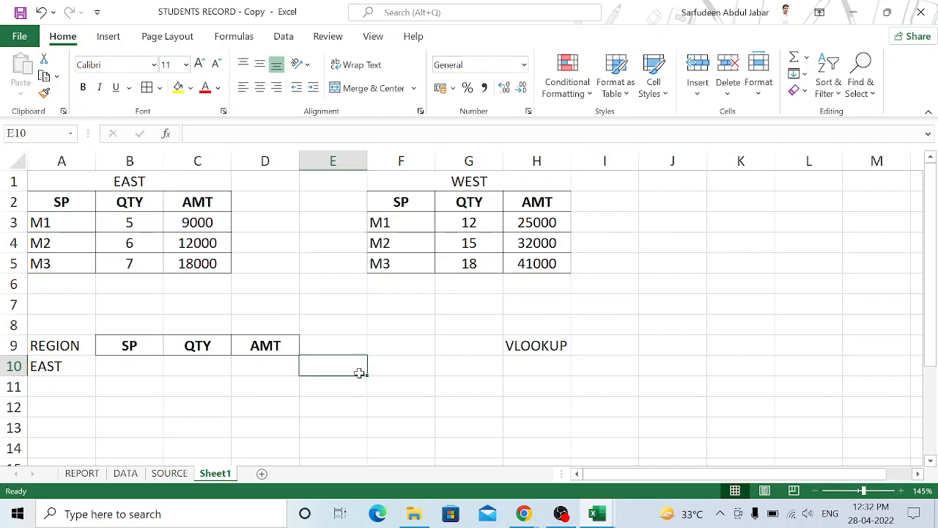
click(132, 363)
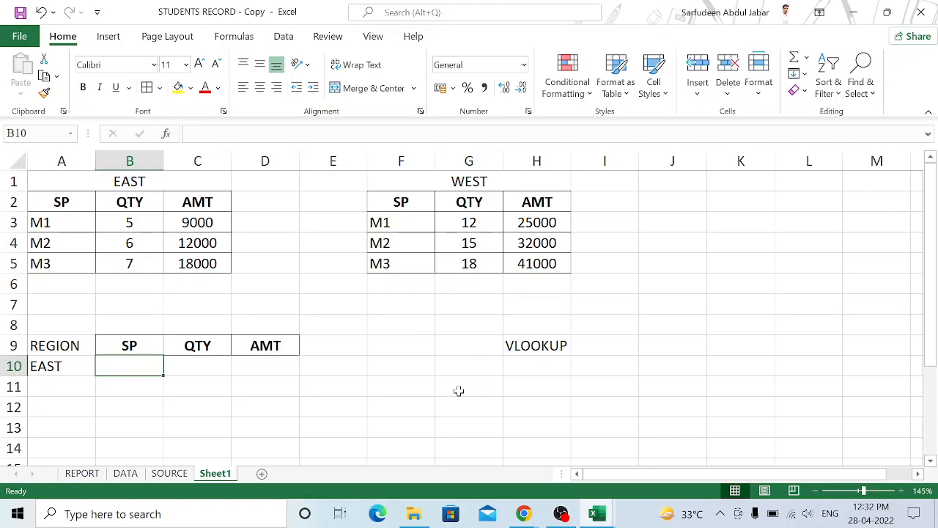
text(M)
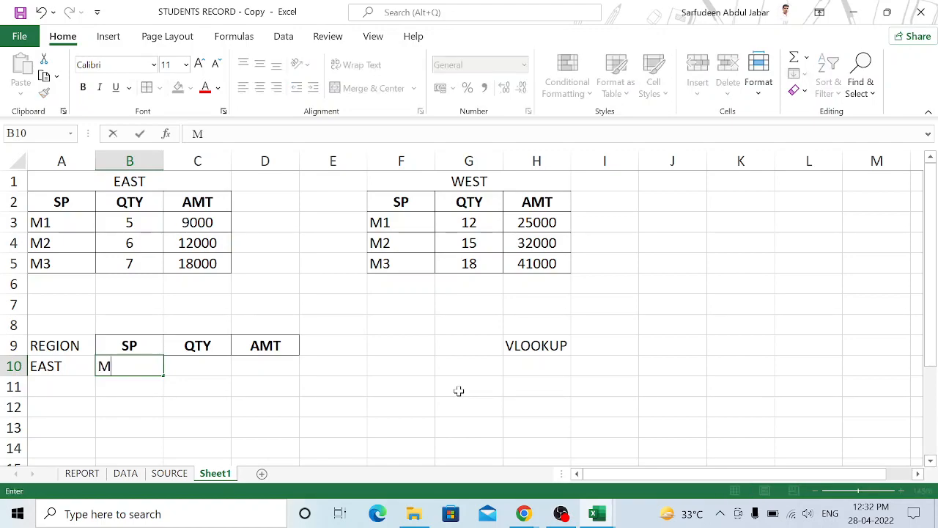
text(2)
key(Return)
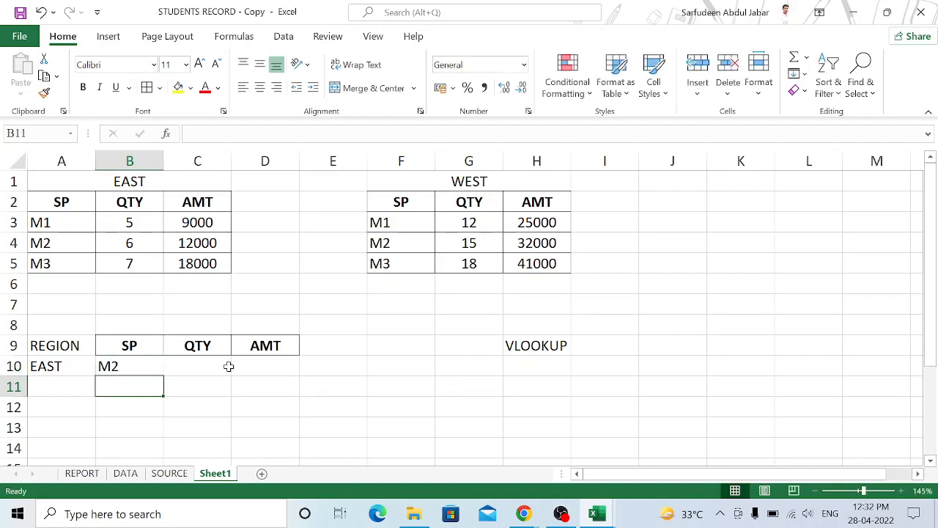
- Check M2's QTY and AMT in the EAST table, and change the region in A10 to WEST
click(130, 246)
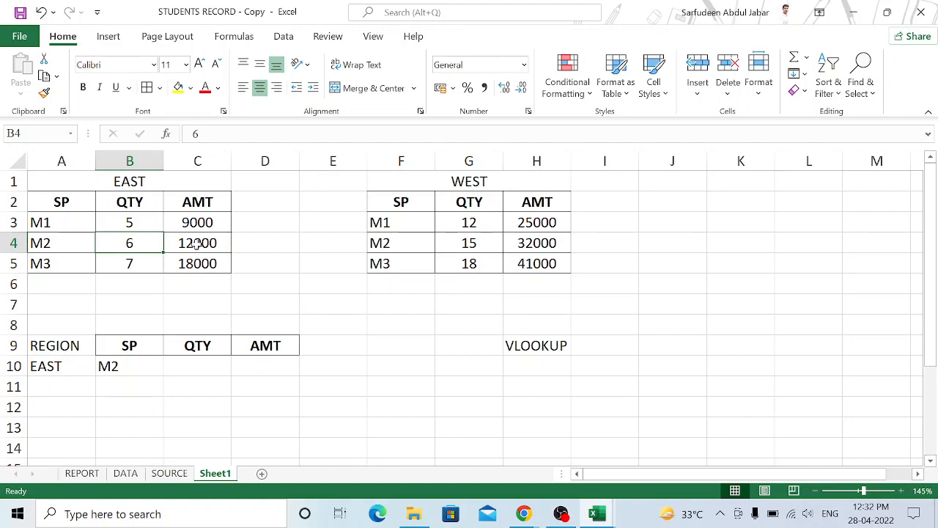
click(217, 243)
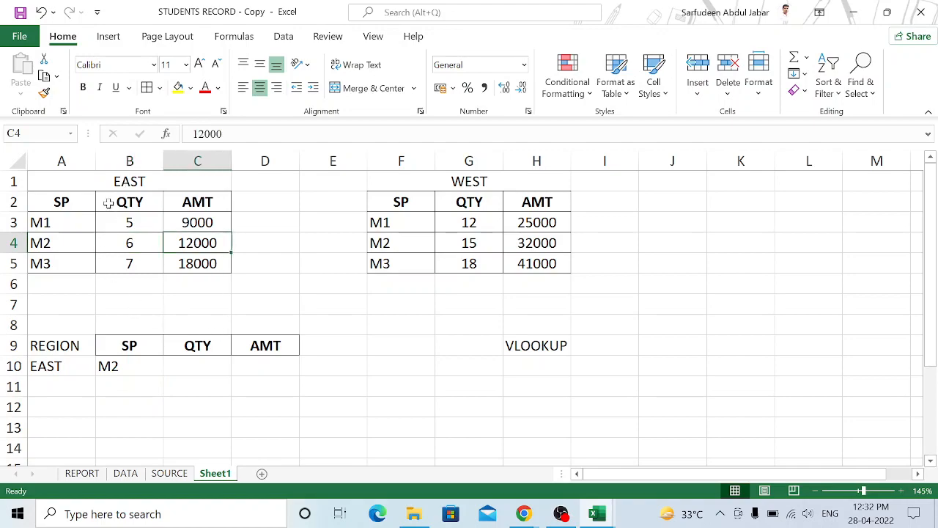
click(65, 365)
text(WEST)
key(Return)
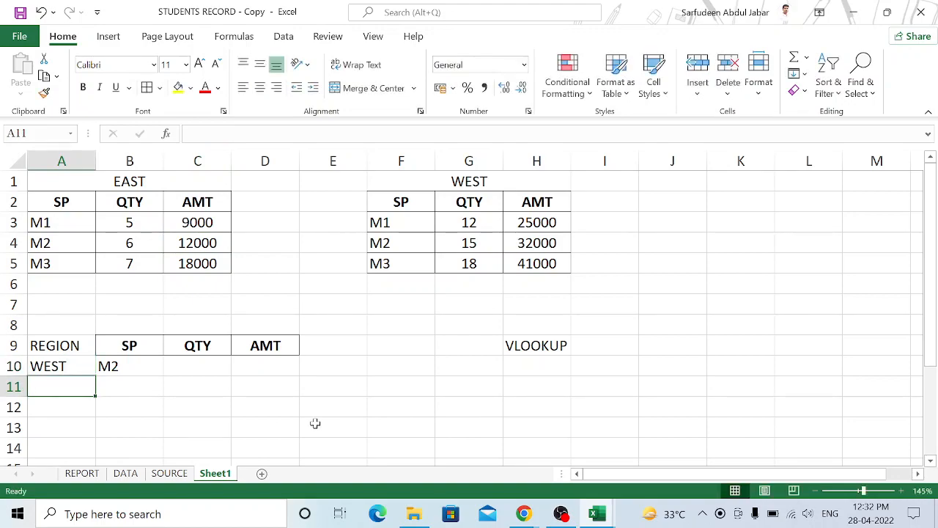
click(184, 365)
click(266, 361)
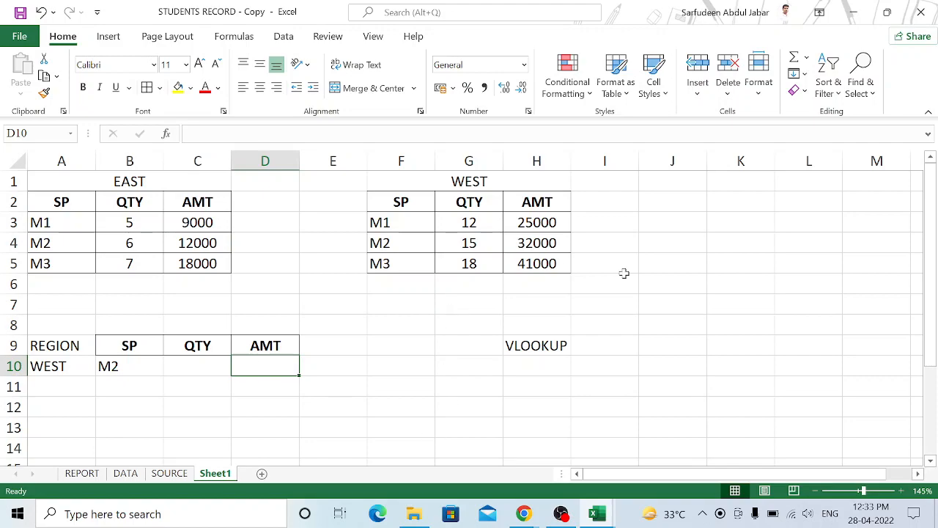
click(125, 365)
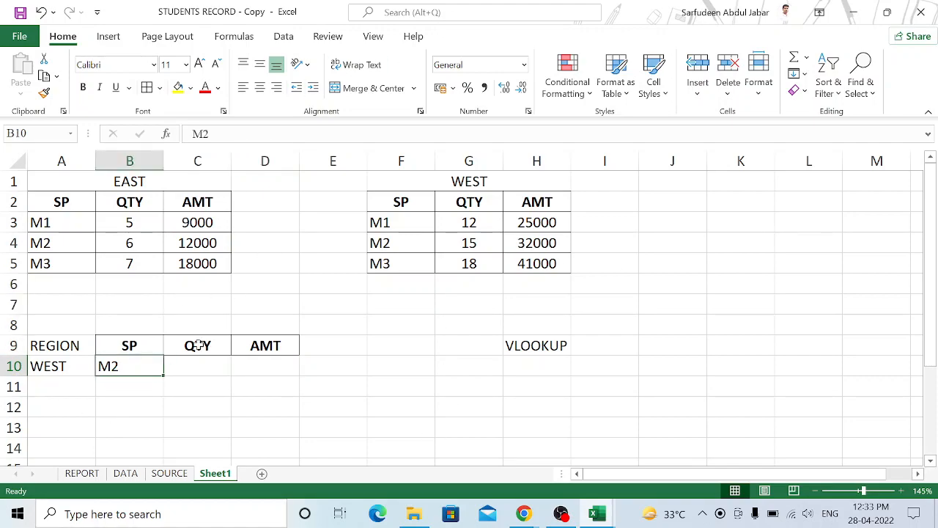
- Auto-hide the ribbon to enlarge the sheet area and clear the VLOOKUP label from cell H9
click(819, 12)
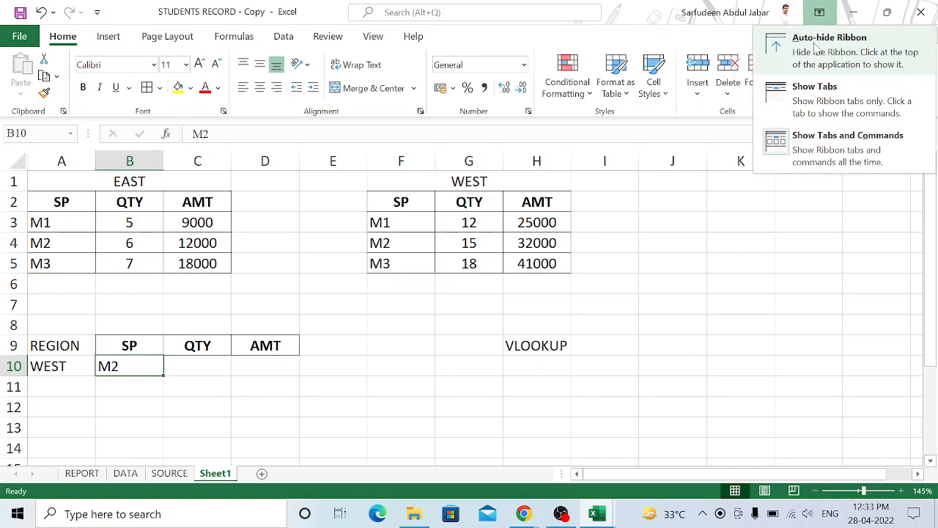
click(836, 20)
click(481, 236)
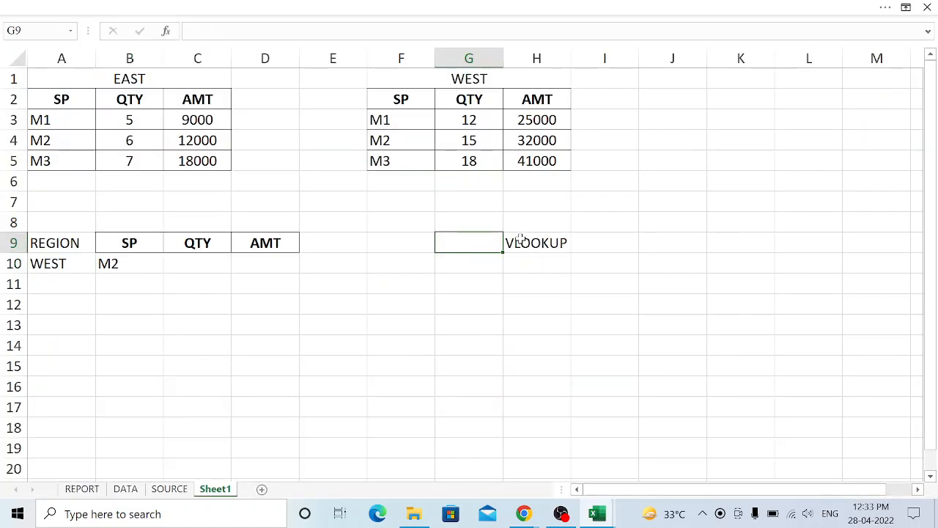
click(511, 243)
key(Delete)
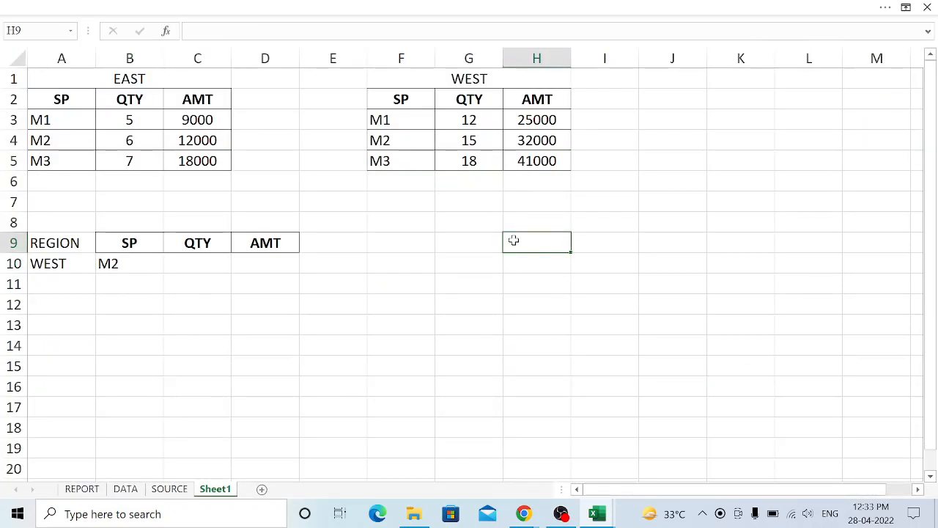
- Examine the REGION and SP entries in row 10 and the QTY and AMT cells to fill from the EAST and WEST tables
click(131, 263)
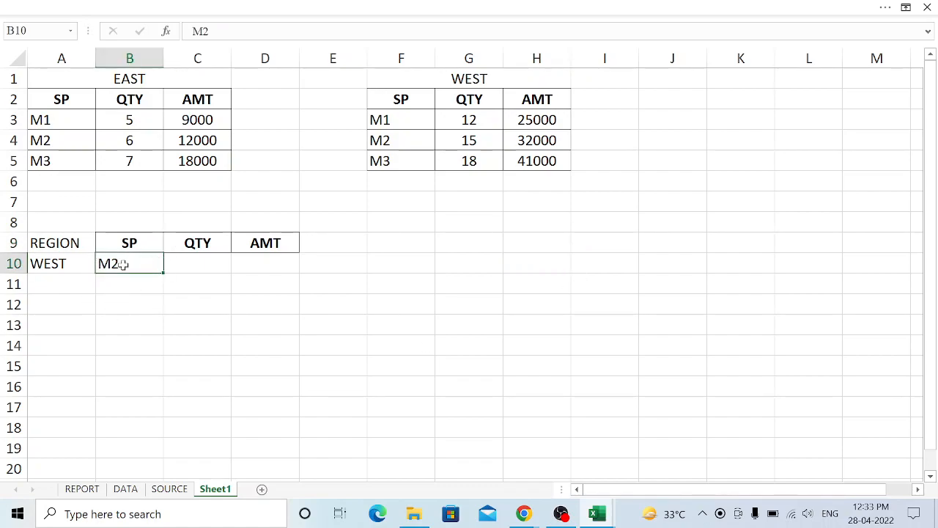
click(193, 262)
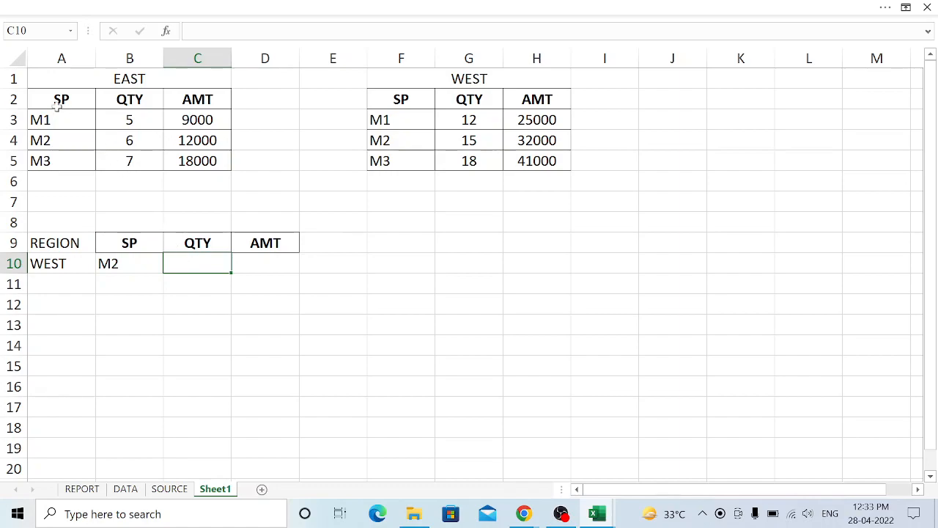
click(51, 79)
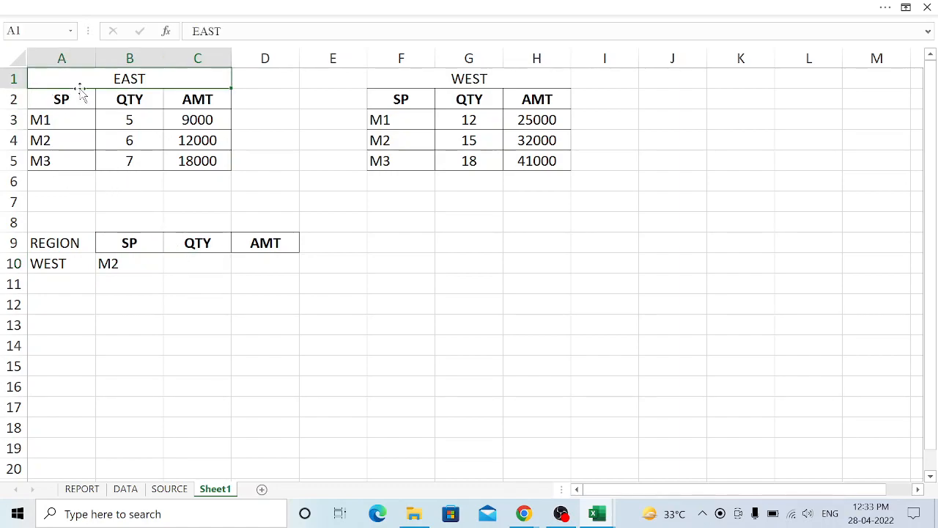
scroll(54, 77, up, 1)
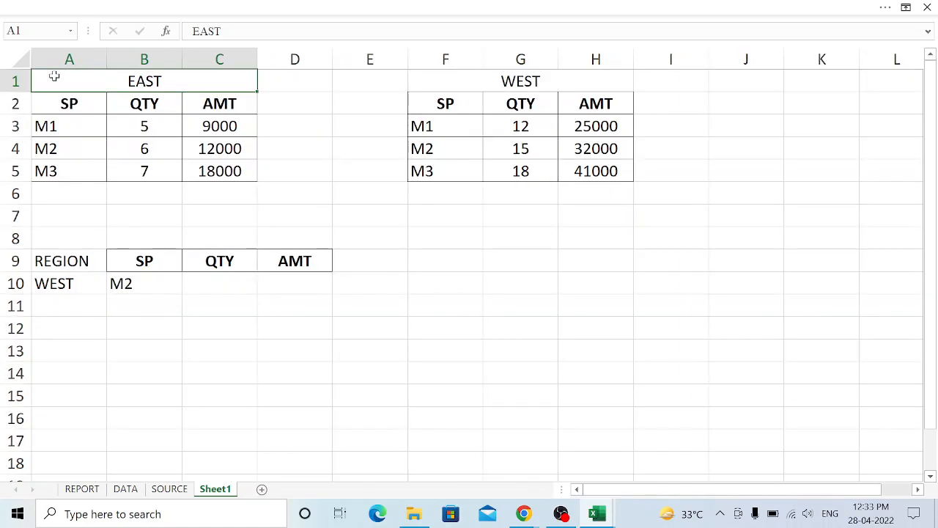
scroll(53, 76, up, 1)
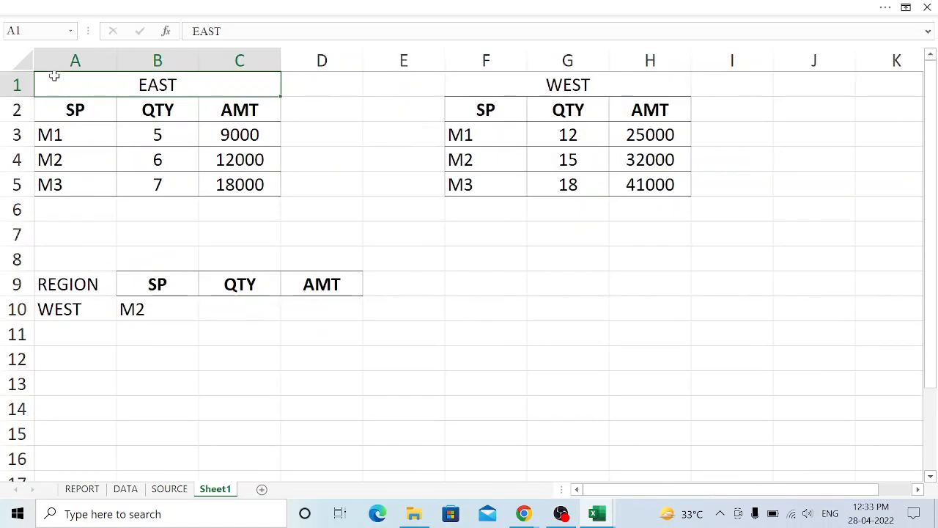
click(83, 308)
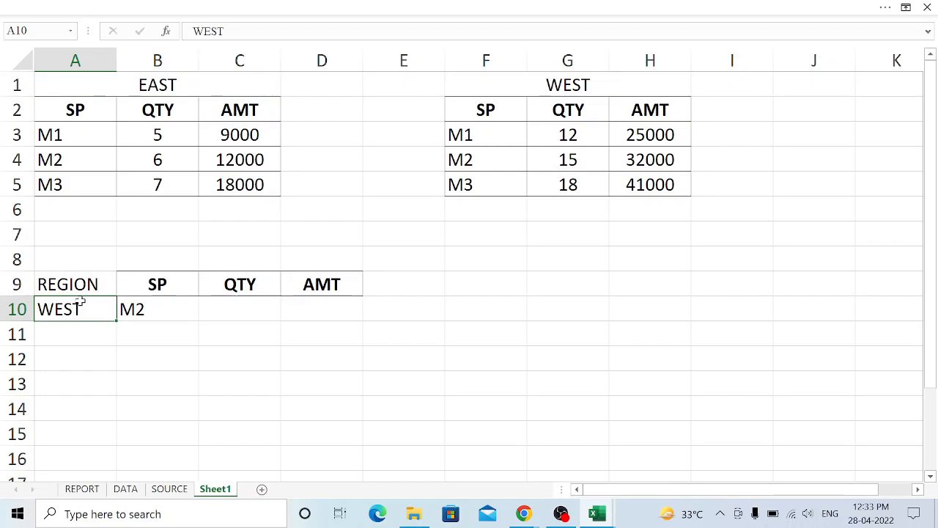
click(224, 304)
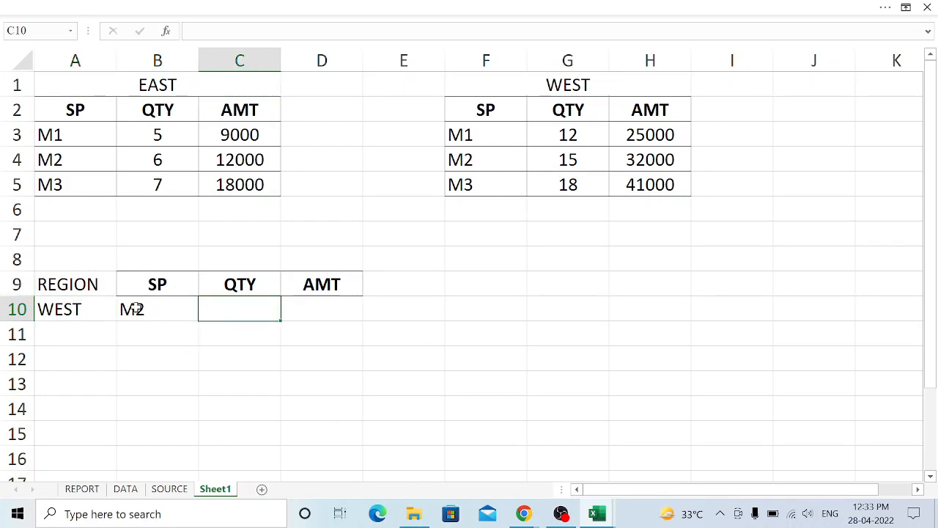
click(312, 310)
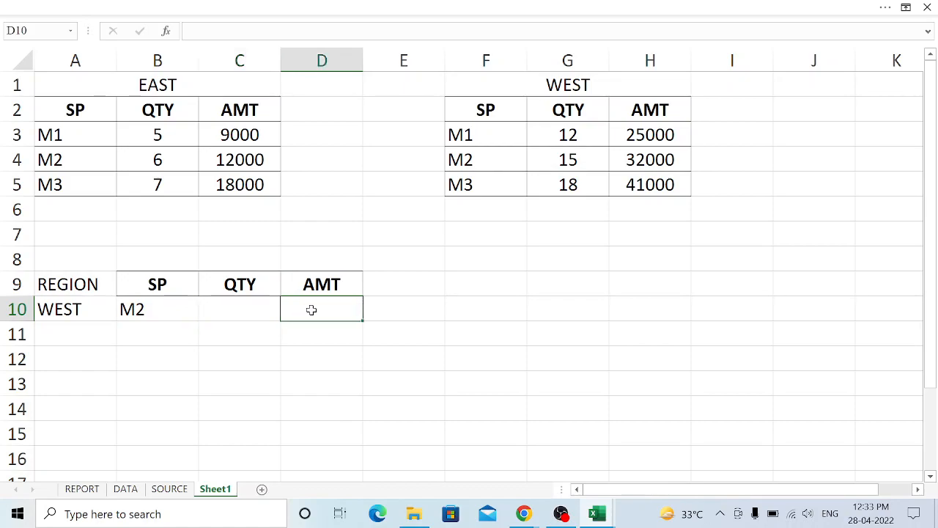
click(180, 310)
click(249, 314)
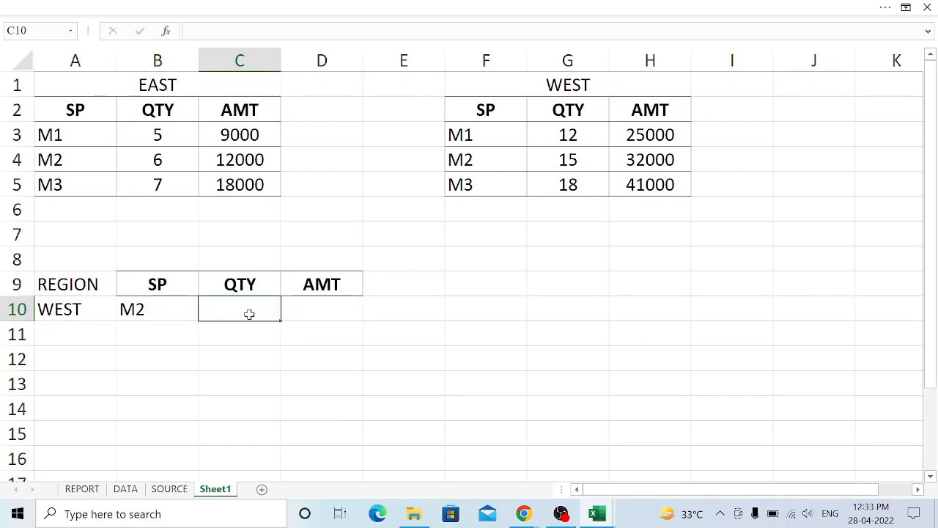
click(160, 313)
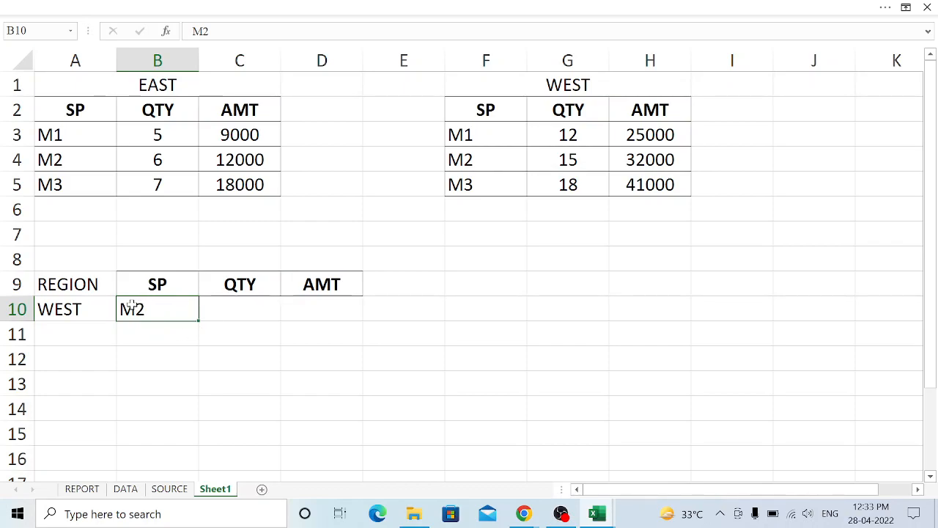
- Enter =VLOOKUP(B10,A2:C5,2,0) in C10 to return the QTY from the EAST table
click(220, 305)
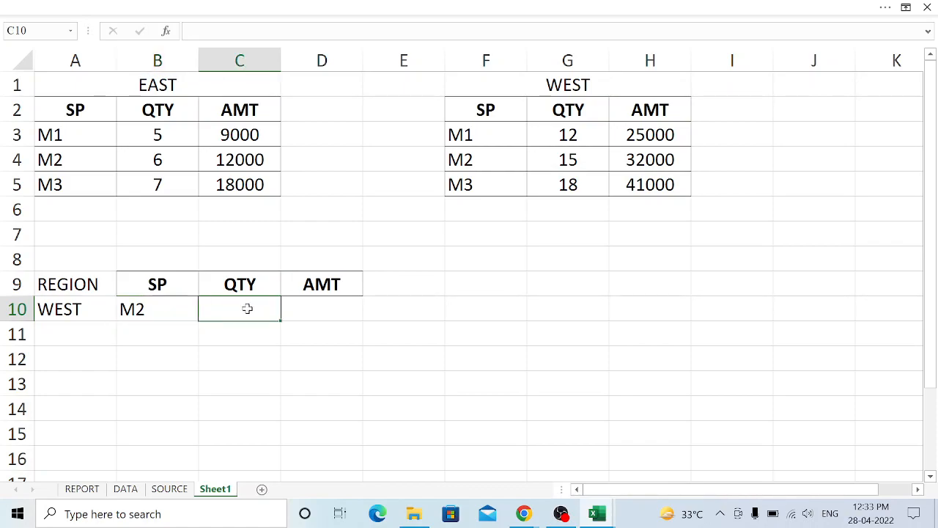
text(=VLO)
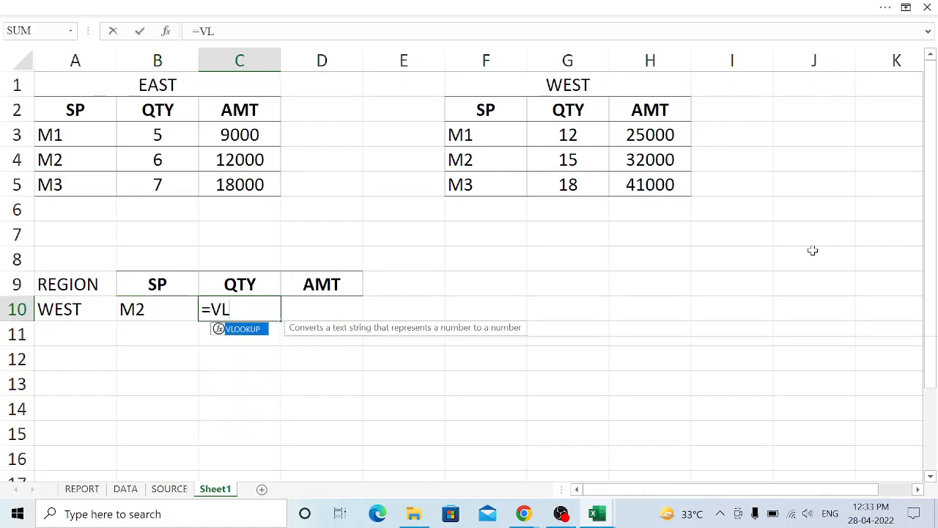
key(Tab)
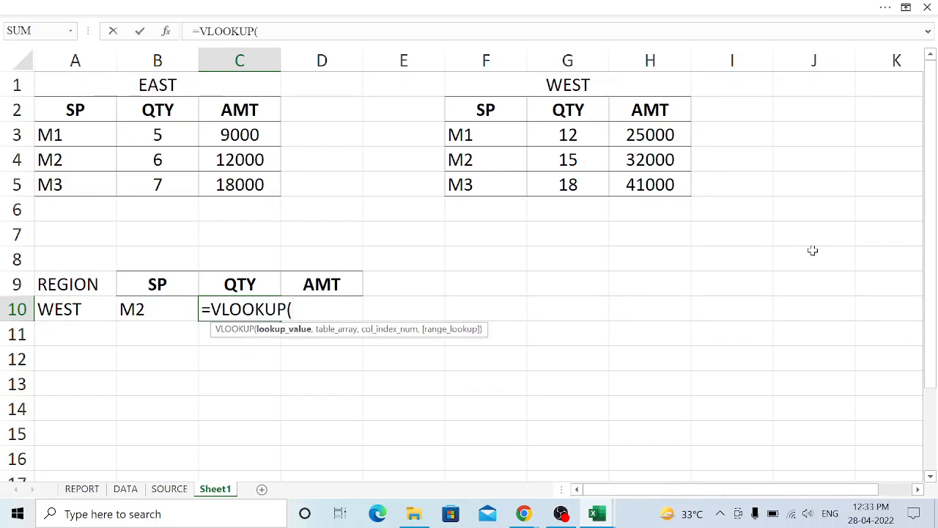
click(156, 310)
text(,)
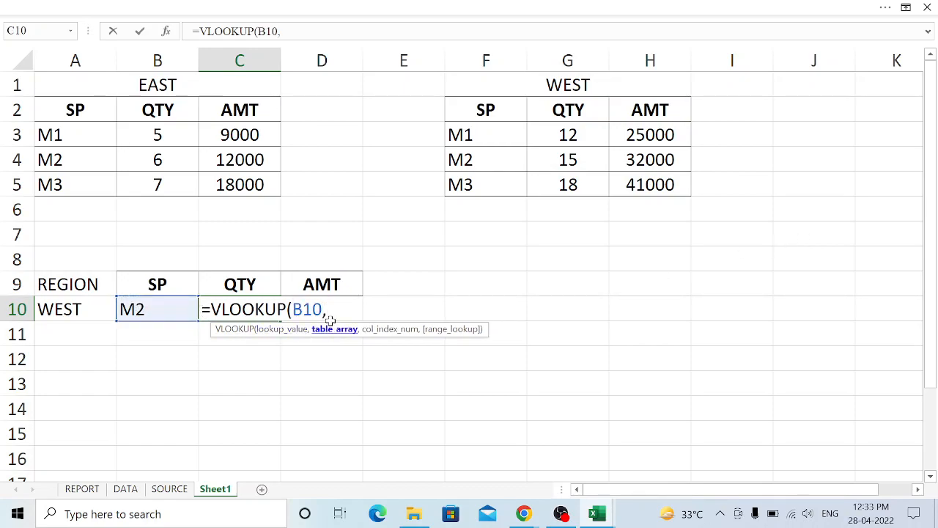
click(74, 106)
drag(127, 107, 242, 183)
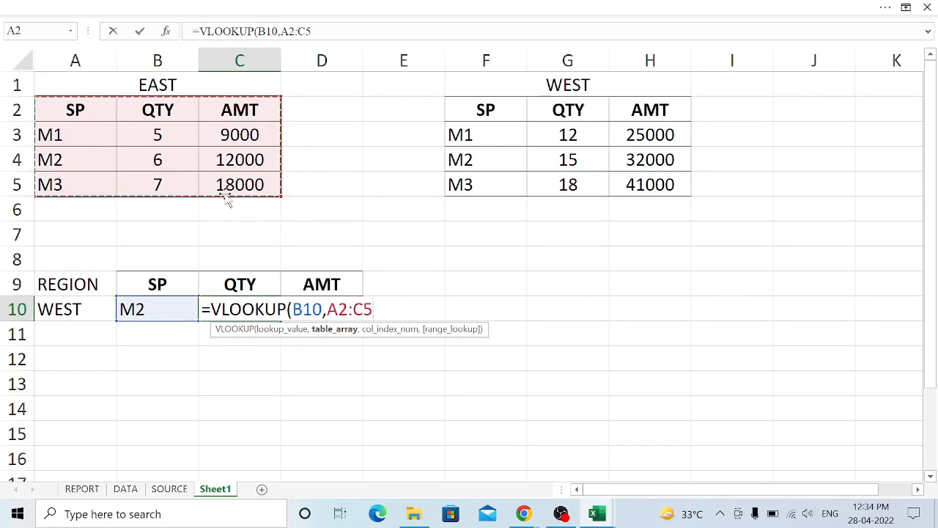
text(,)
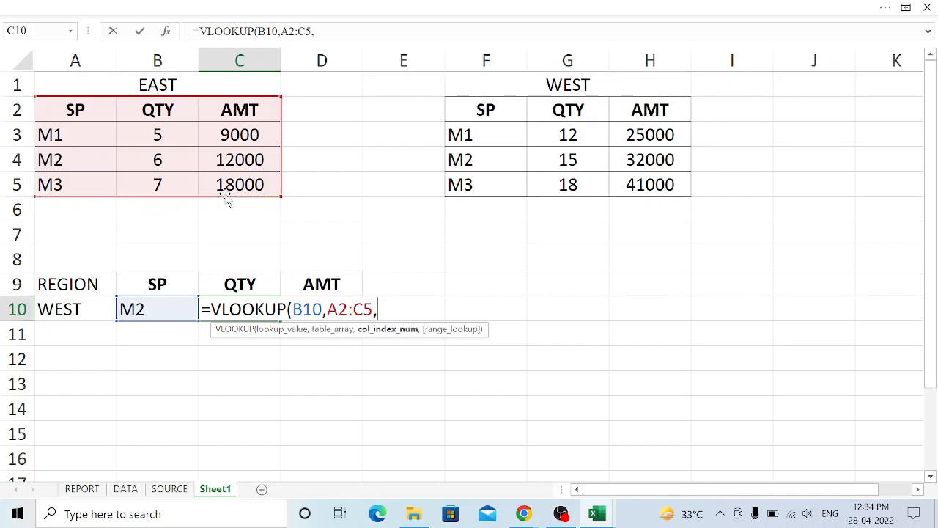
text(2,0))
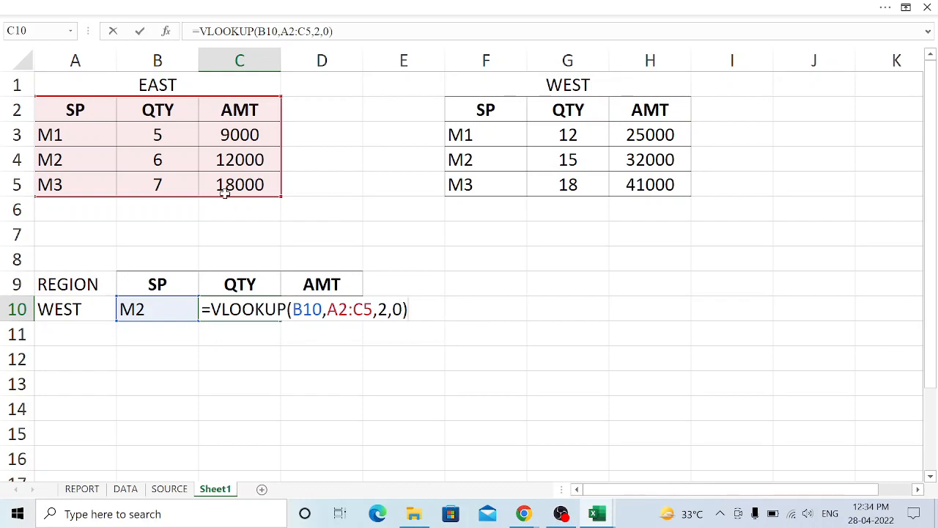
key(Return)
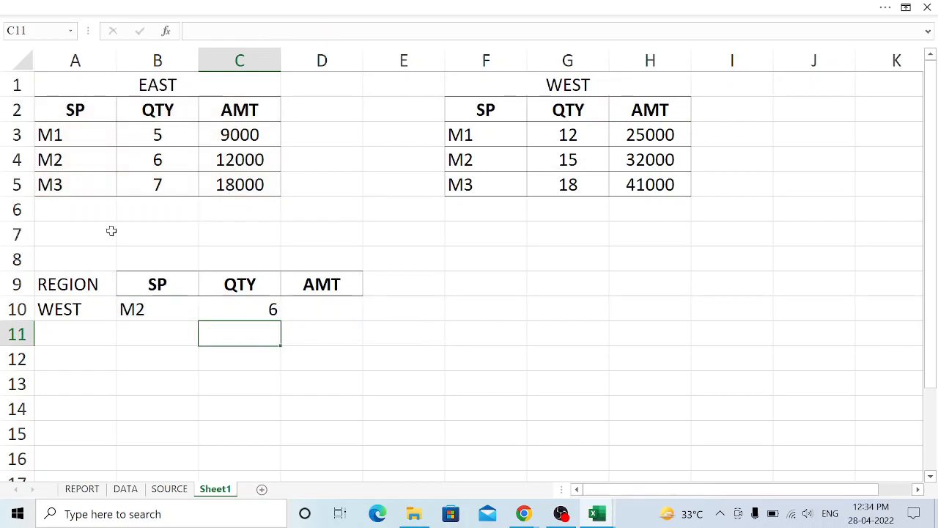
- Compare C10's result with M2's QTY in the EAST table, and change the SP in B10 to M1 to check that too
click(241, 309)
click(157, 159)
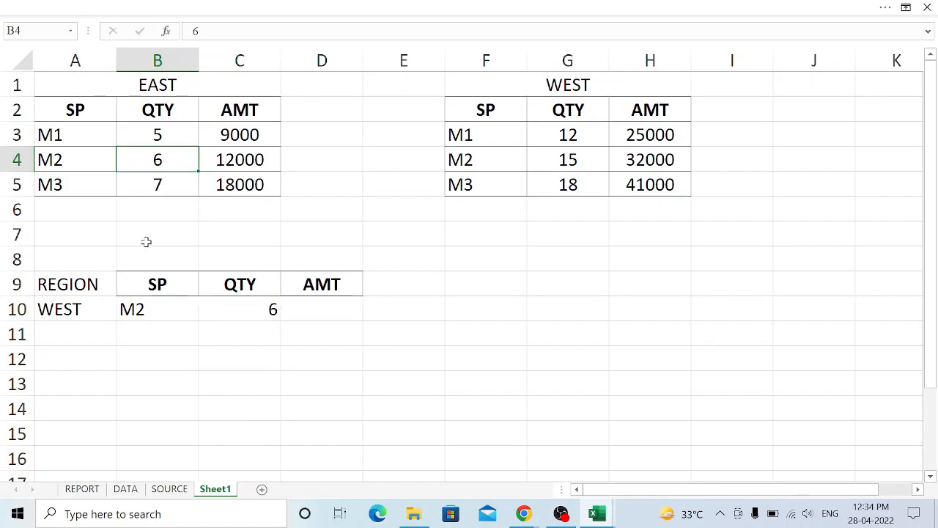
click(156, 310)
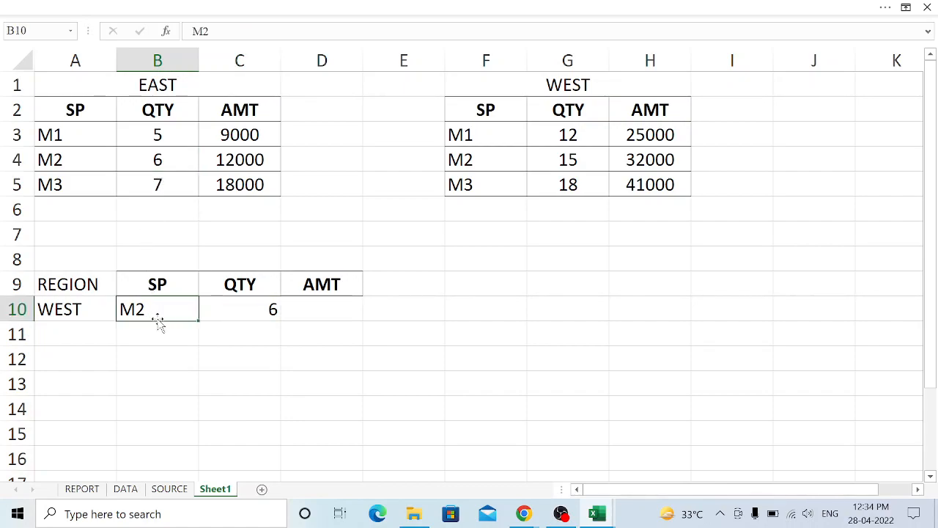
text(M1)
key(Return)
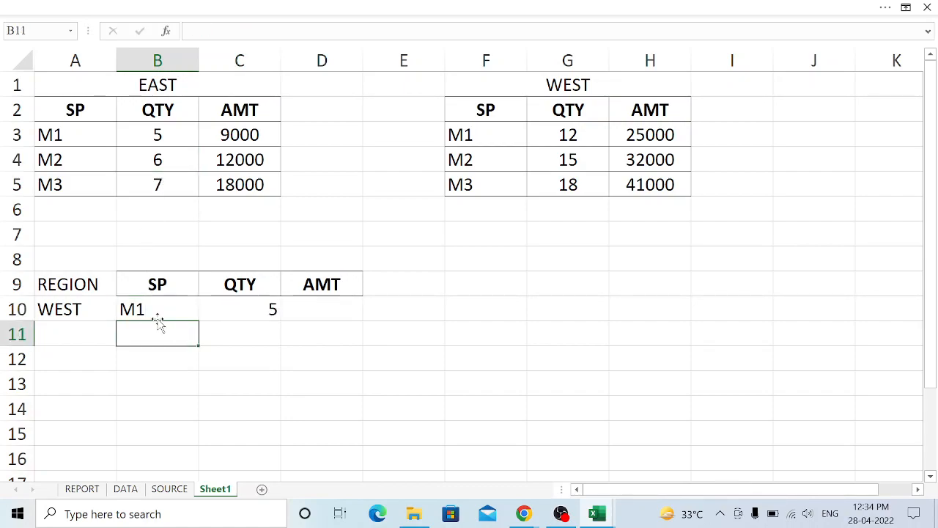
click(155, 130)
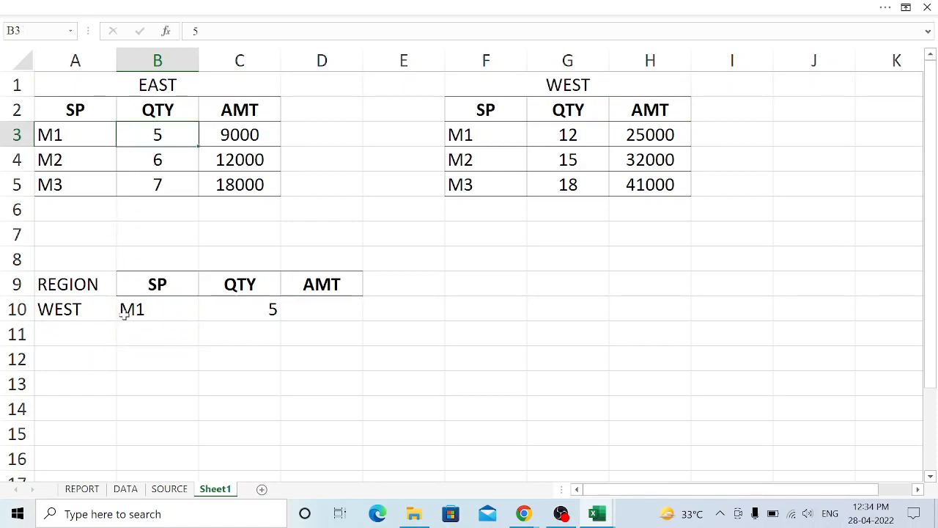
- Examine the WEST region in A10, the lookup formula in C10, and the WEST table range F2:H5
click(85, 312)
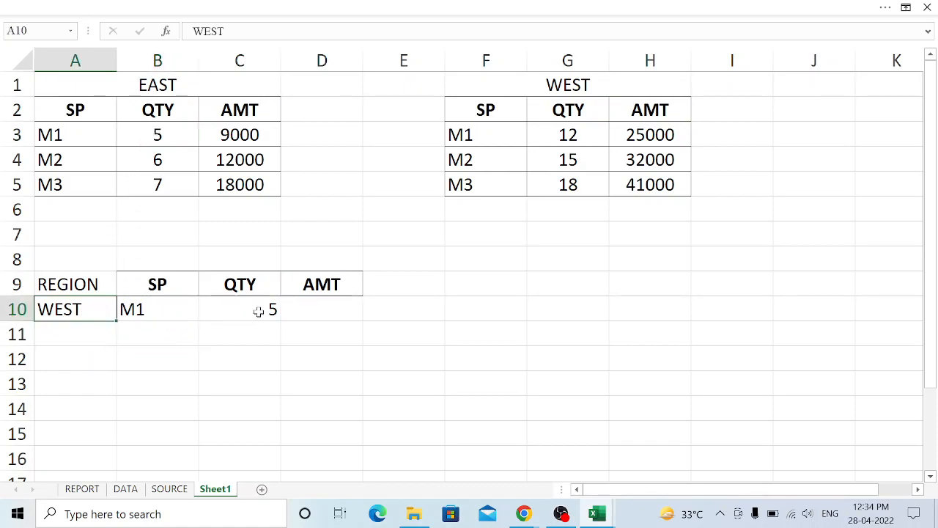
click(312, 308)
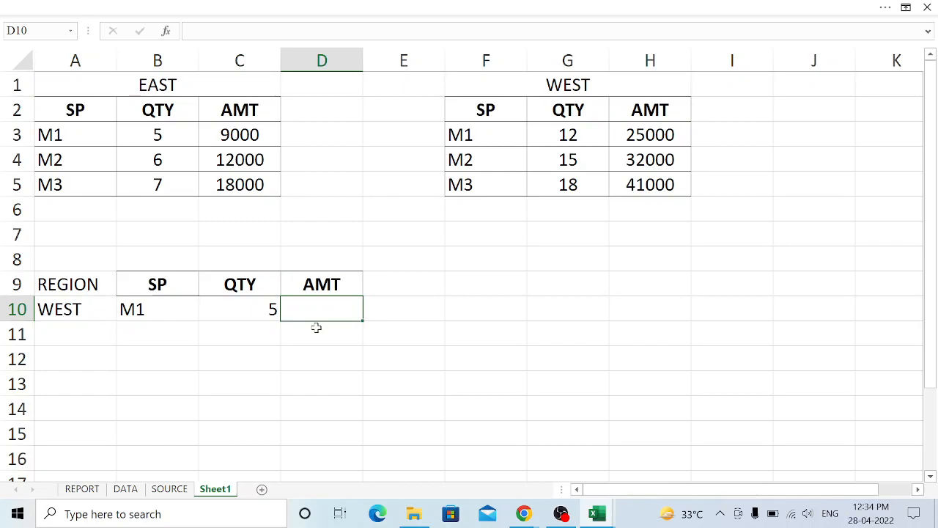
text(=)
key(Escape)
click(253, 311)
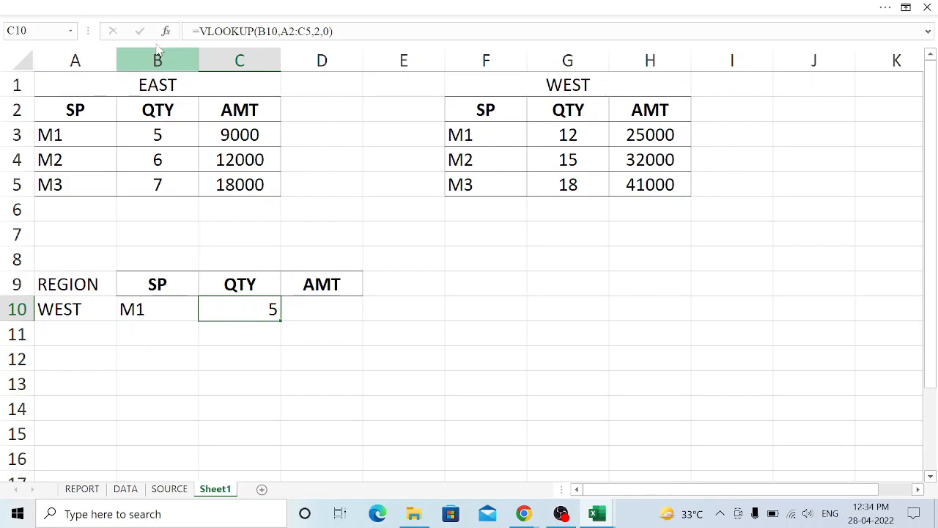
click(77, 311)
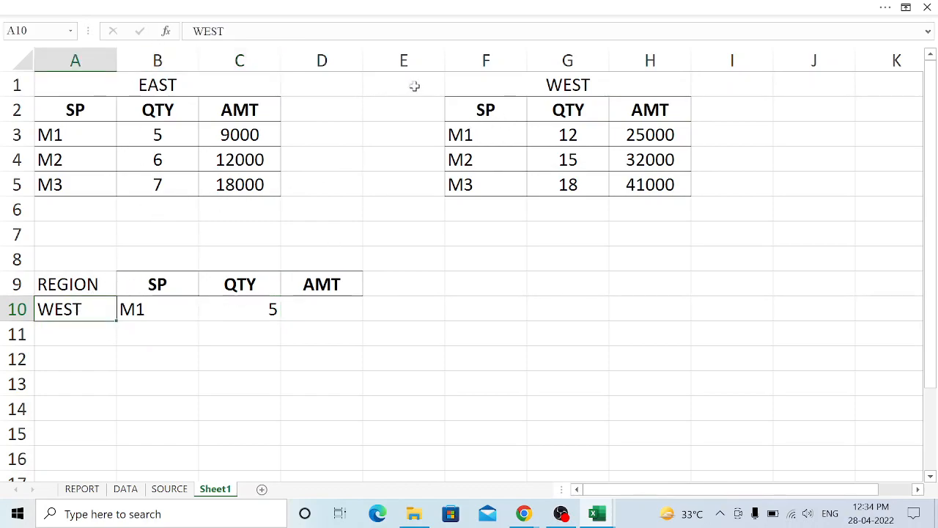
drag(482, 107, 635, 184)
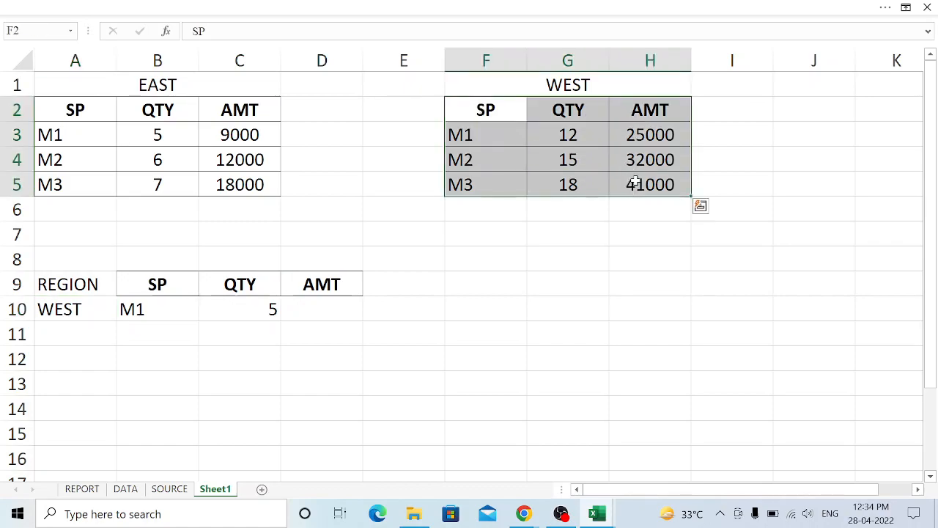
click(402, 279)
click(256, 308)
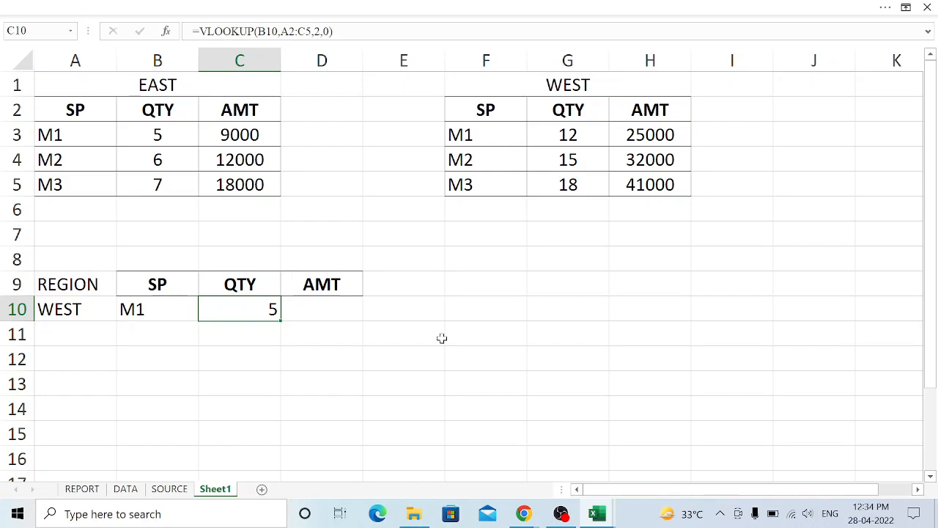
key(F2)
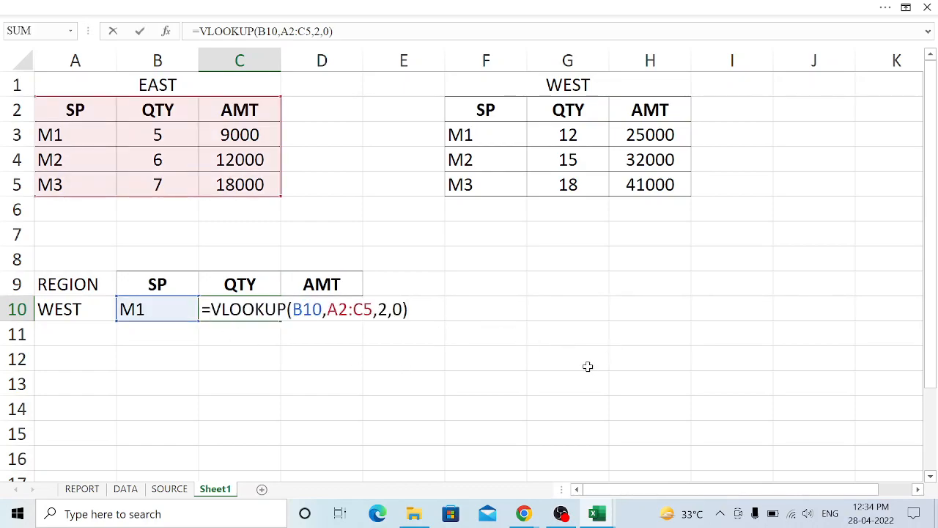
text(IF)
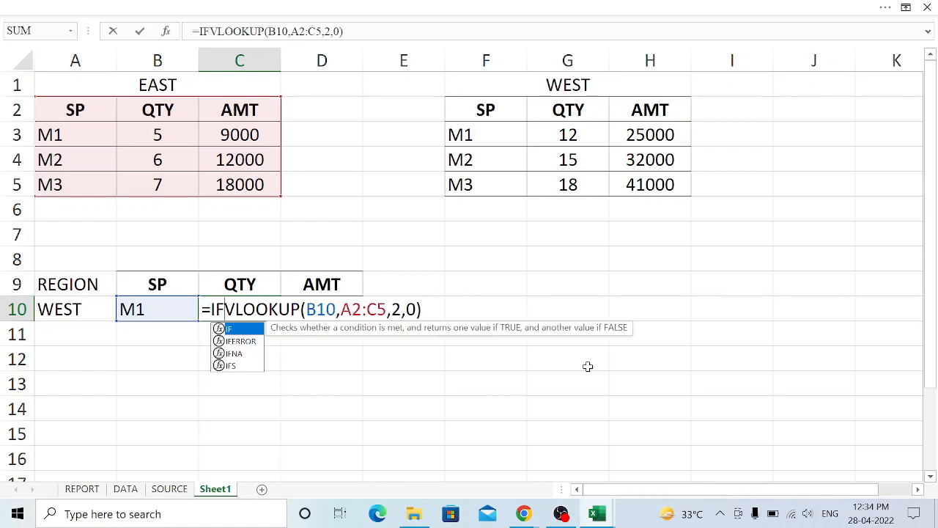
key(Down)
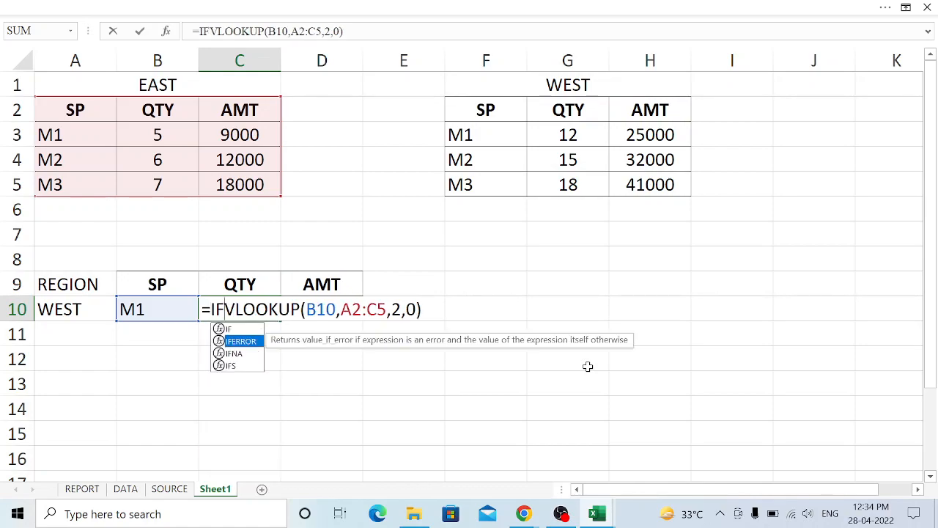
key(Tab)
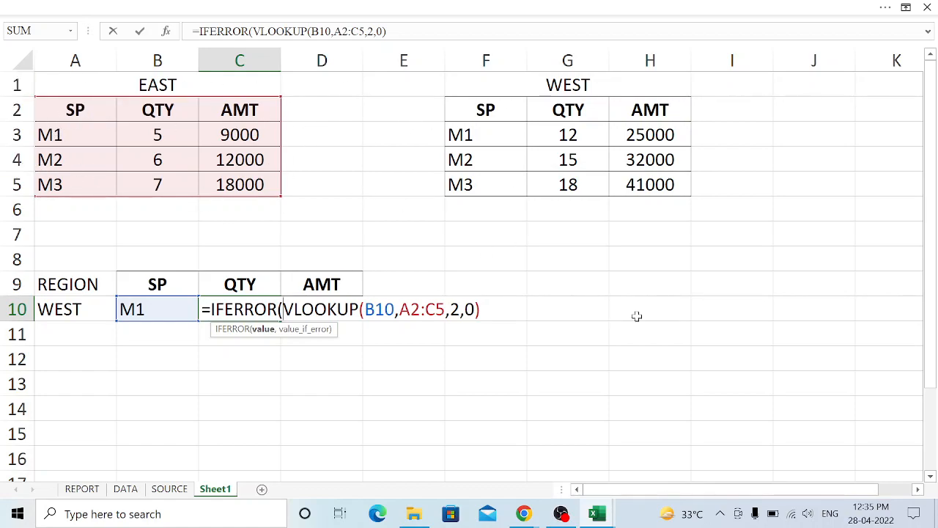
key(Escape)
drag(358, 317, 357, 324)
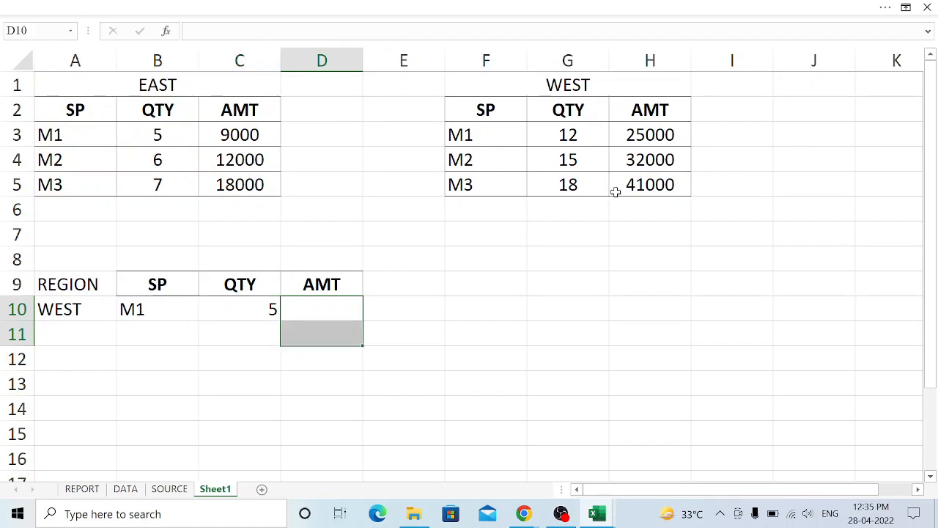
click(303, 178)
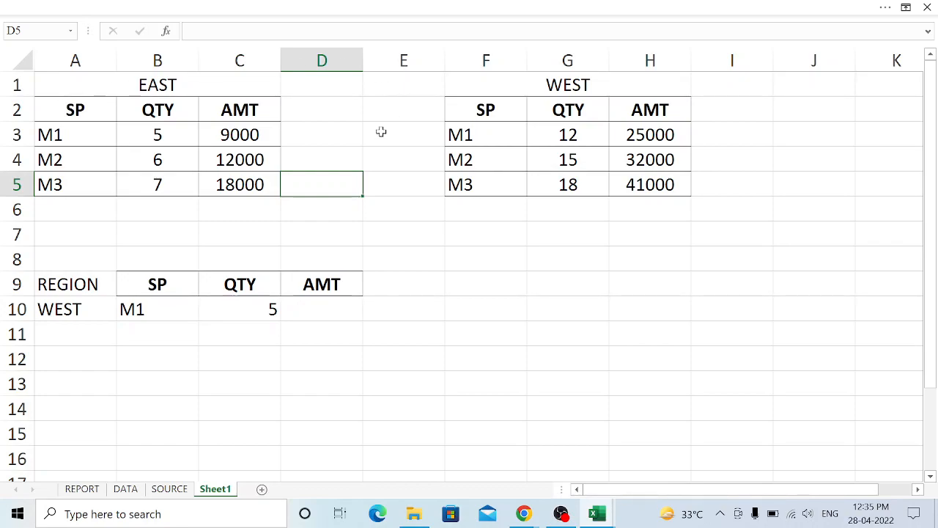
- Replace the QTY formula in C10 with an IF function whose logical test is A10="EAST"
click(228, 303)
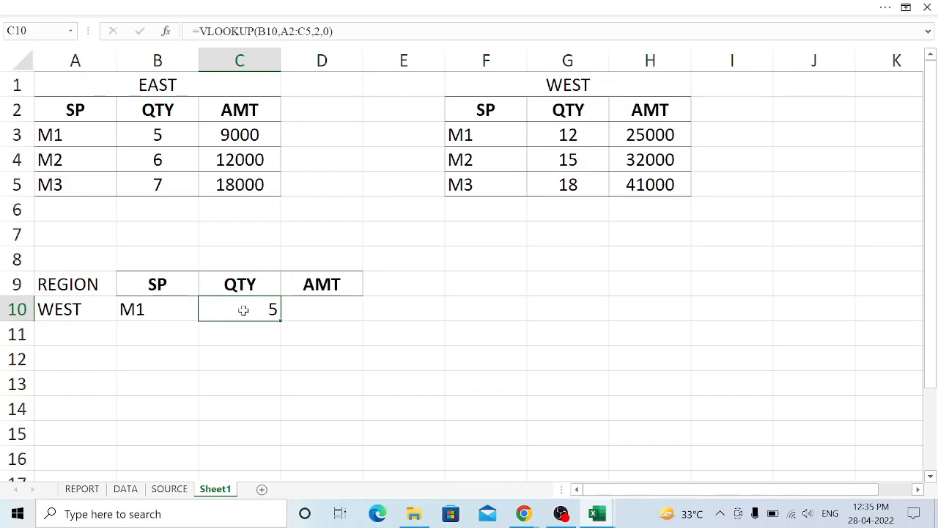
text(=)
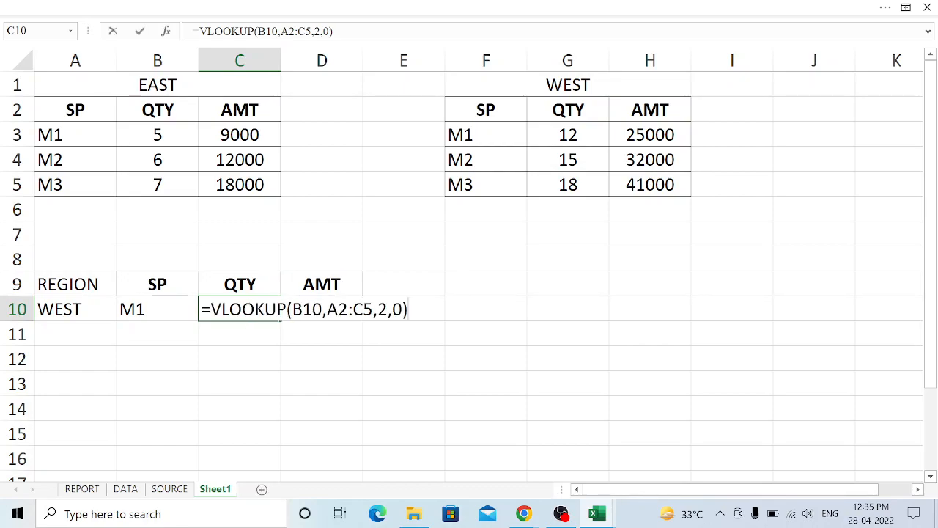
text(IF)
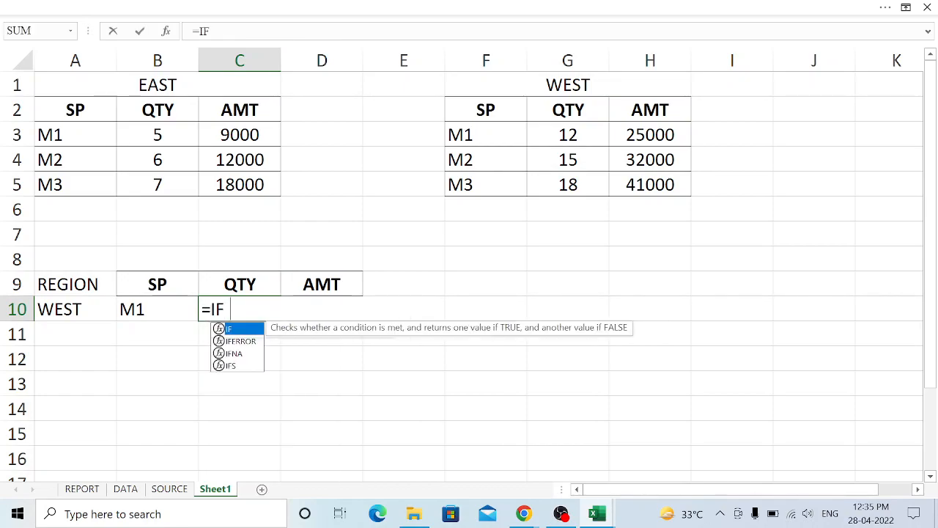
text(()
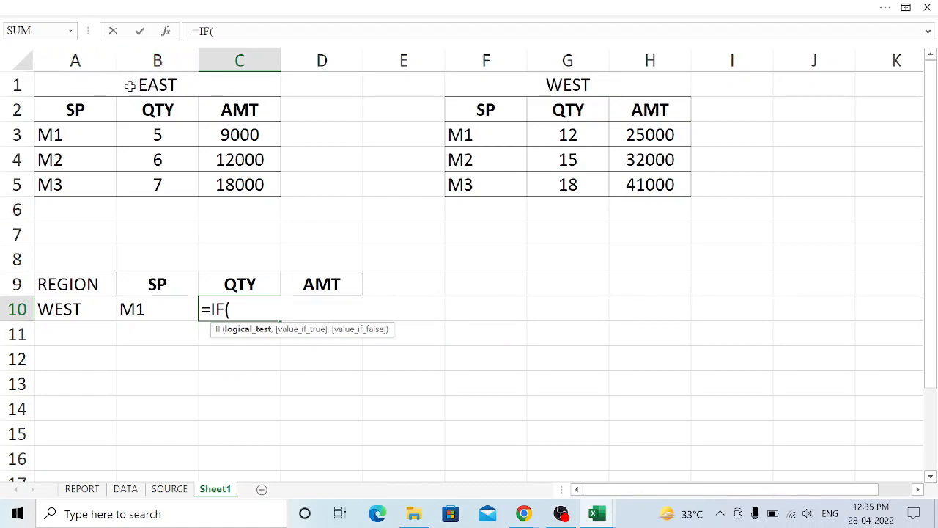
click(65, 309)
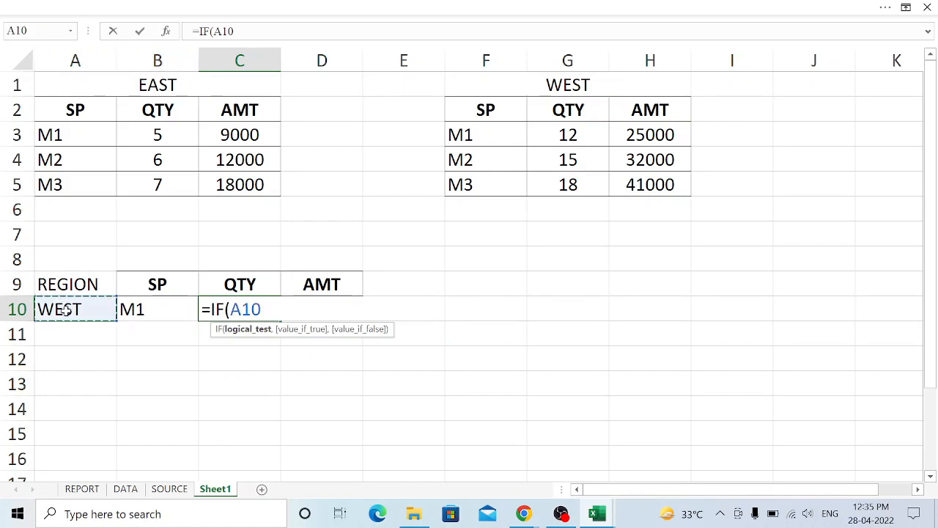
text(=)
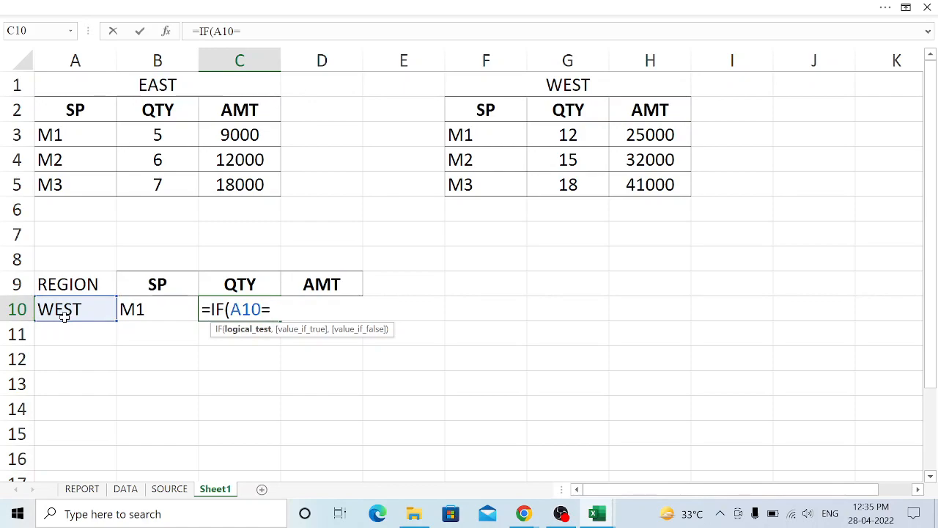
text("EAST)
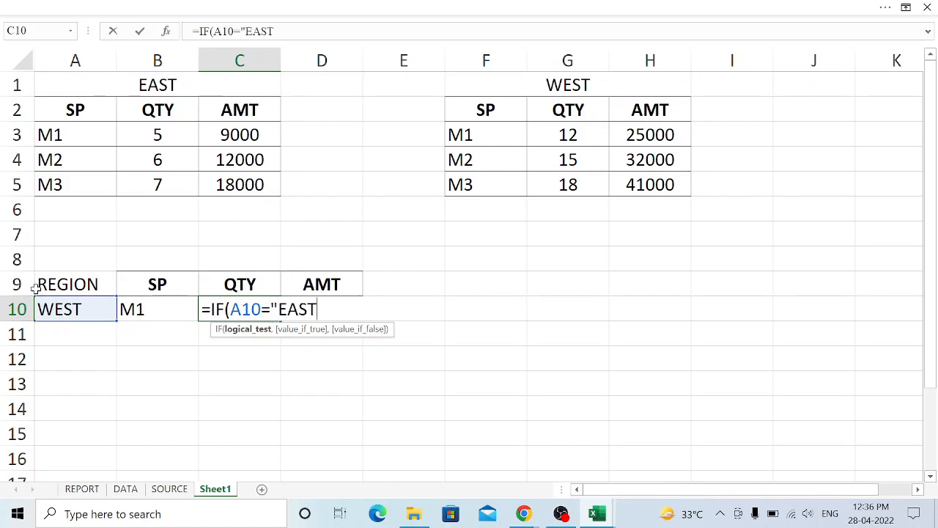
text(",)
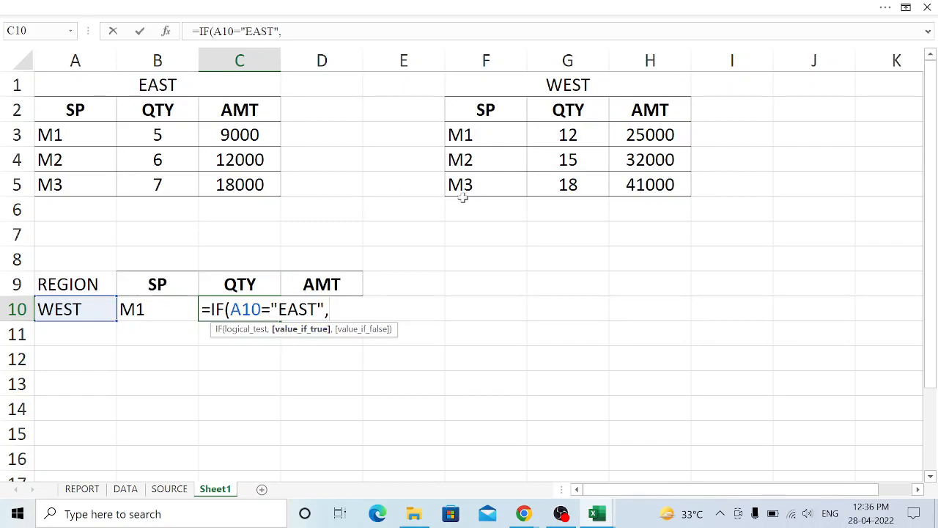
- Enter VLOOKUP($B$10,$A$2:$C$5,2,0) as the value if true of C10's IF, looking up QTY in the EAST table
text(VLO)
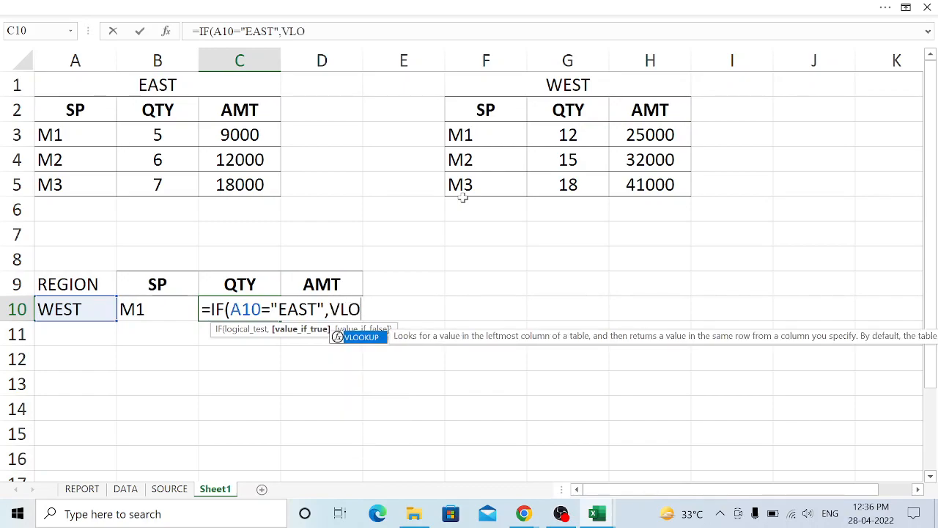
key(Tab)
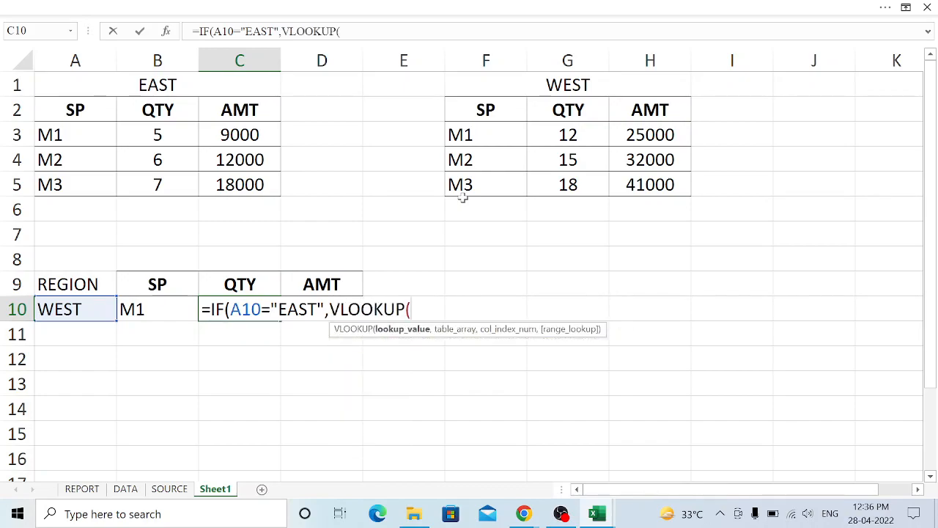
click(154, 311)
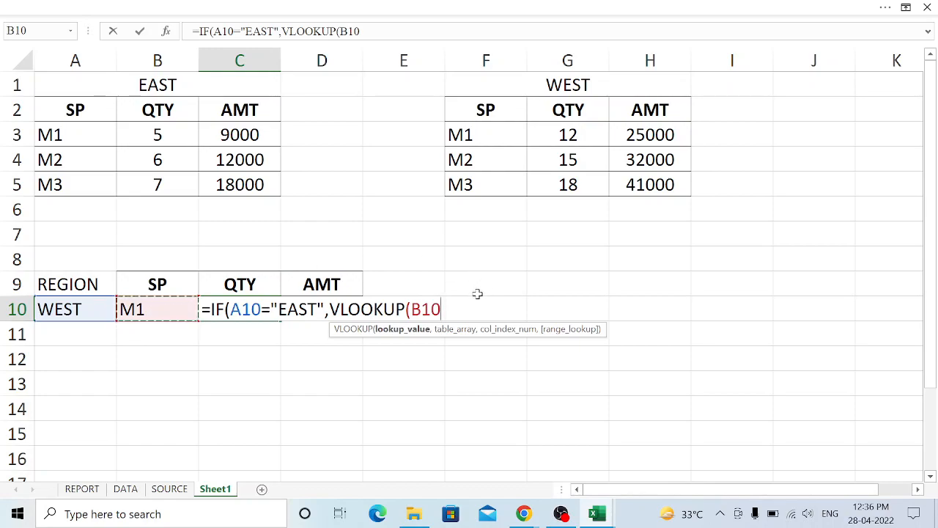
key(F4)
text(,)
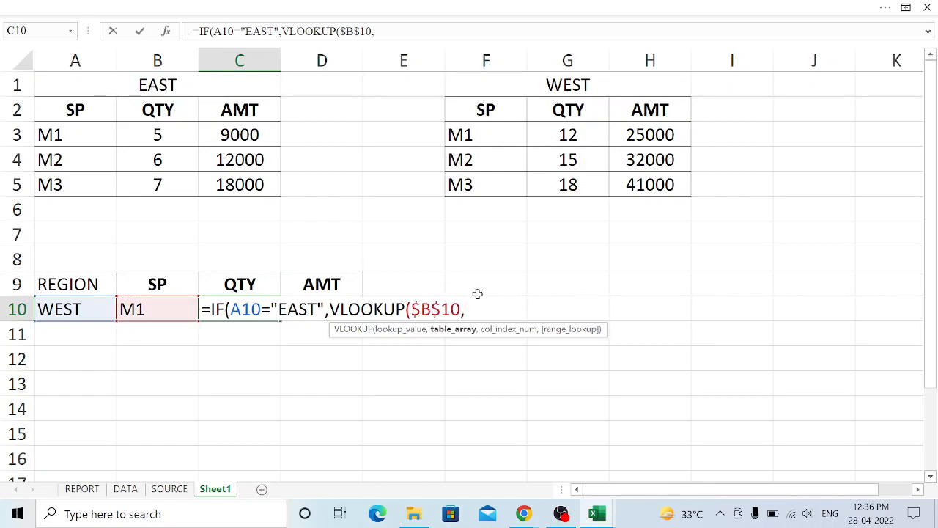
drag(78, 109, 233, 178)
key(F4)
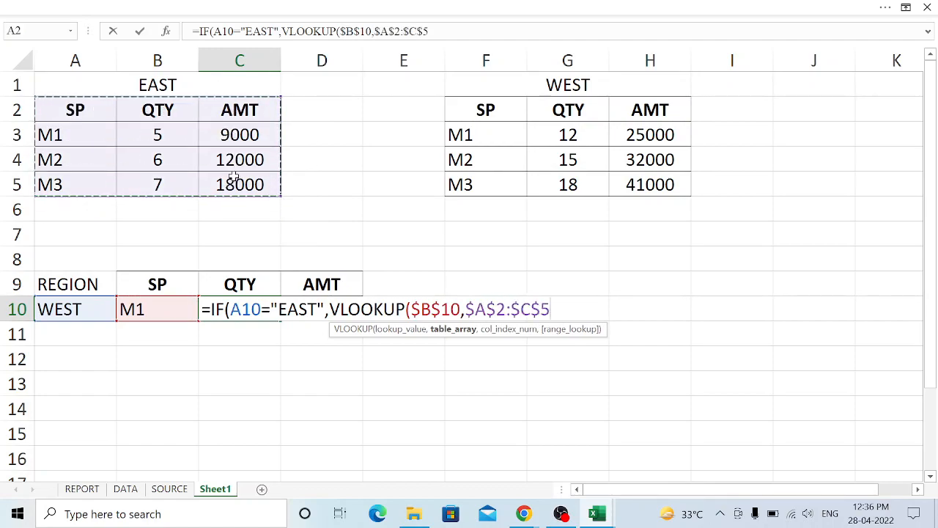
text(,)
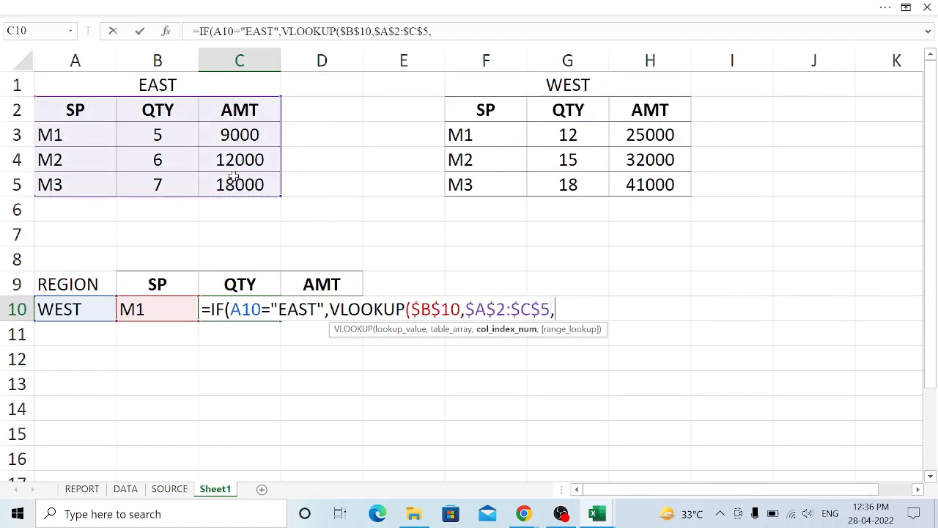
text(2,0))
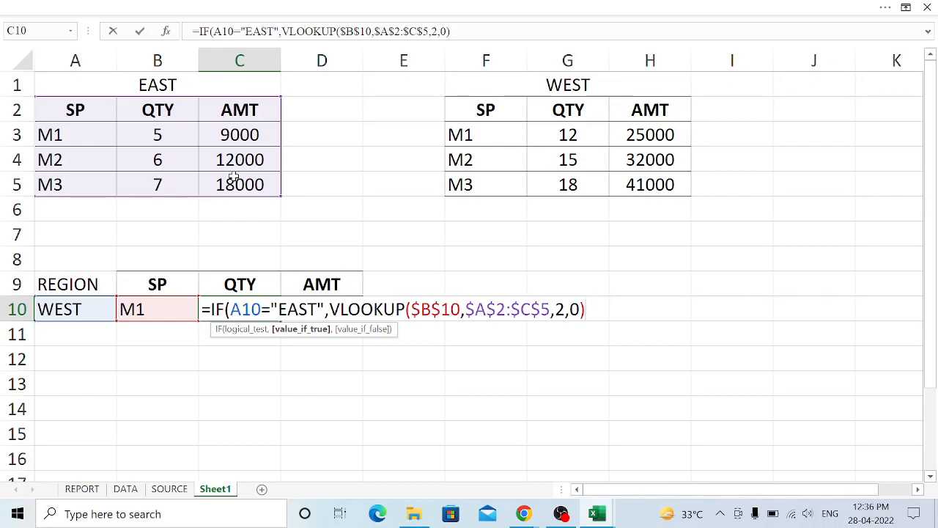
text(,)
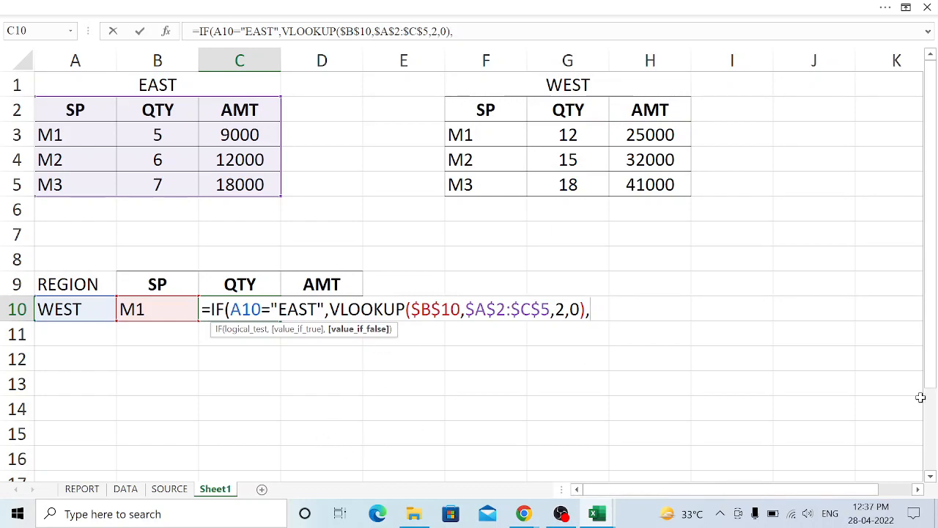
- Nest a second IF as the value if false in C10's formula, with the logical test A10="WEST"
text(IF()
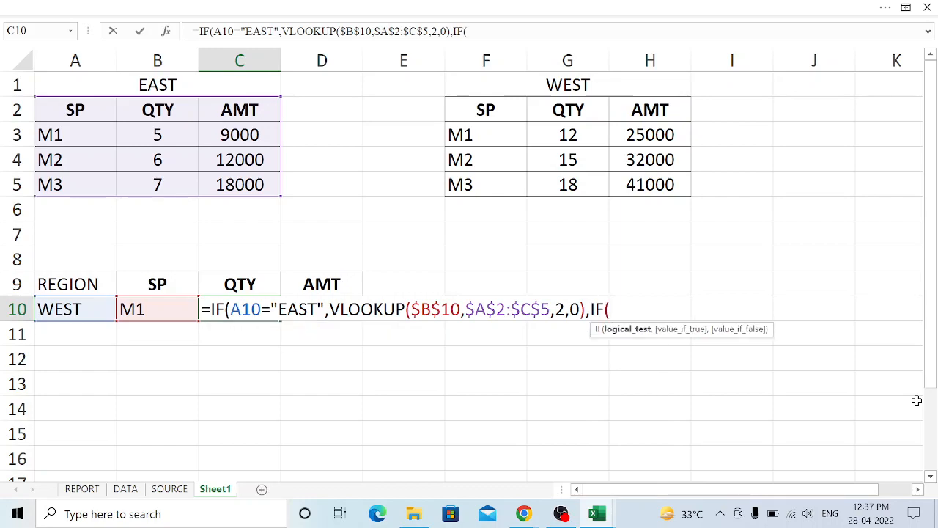
click(84, 309)
text(=)
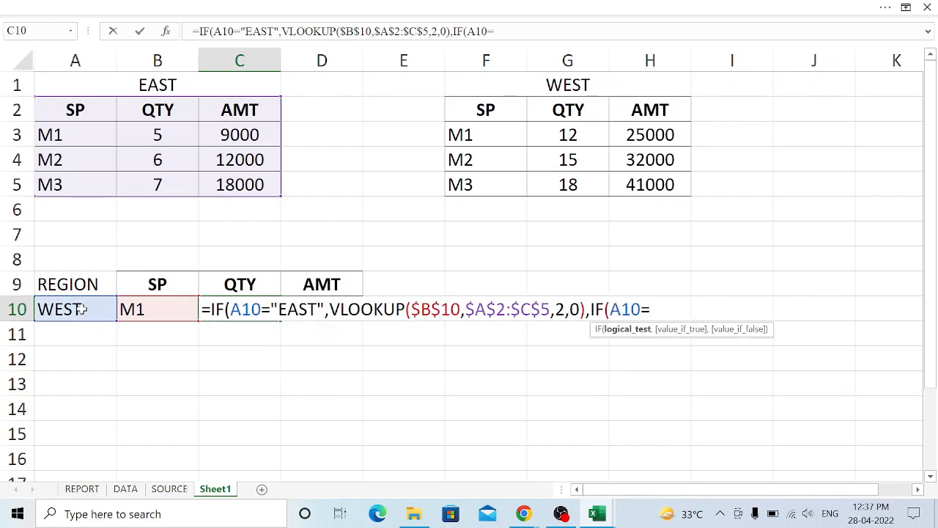
text(")
text(WEST)
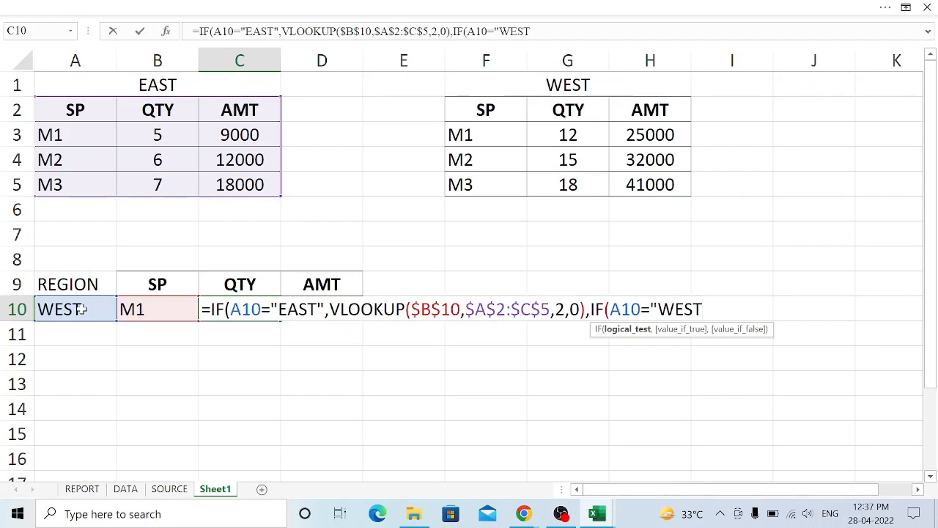
click(81, 309)
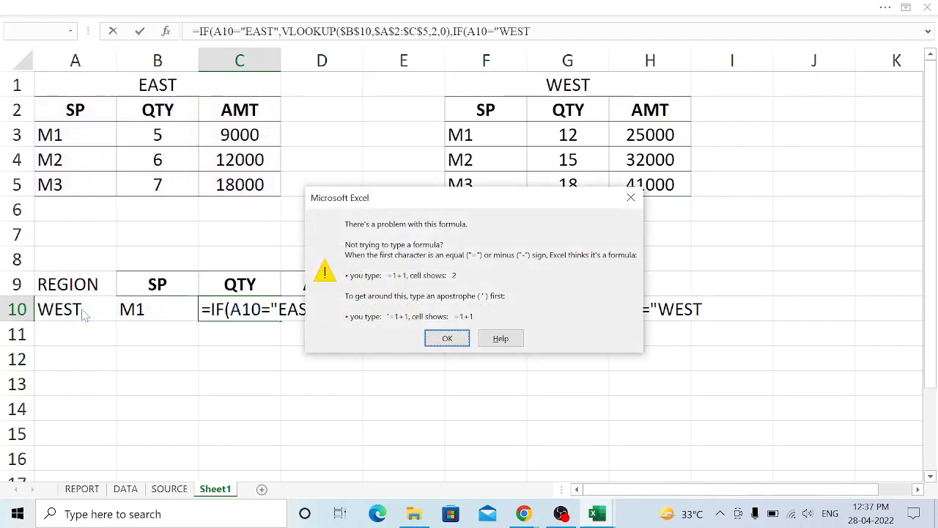
key(Return)
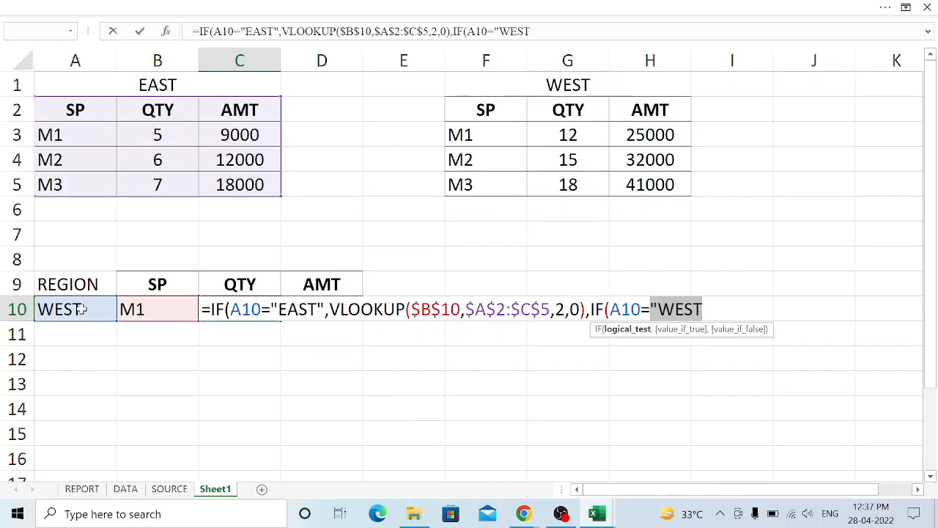
text(")
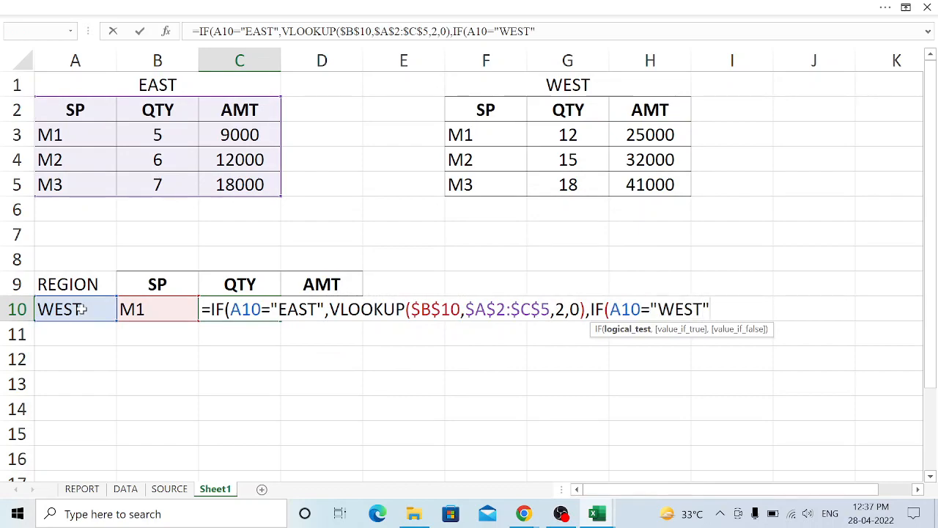
text(,)
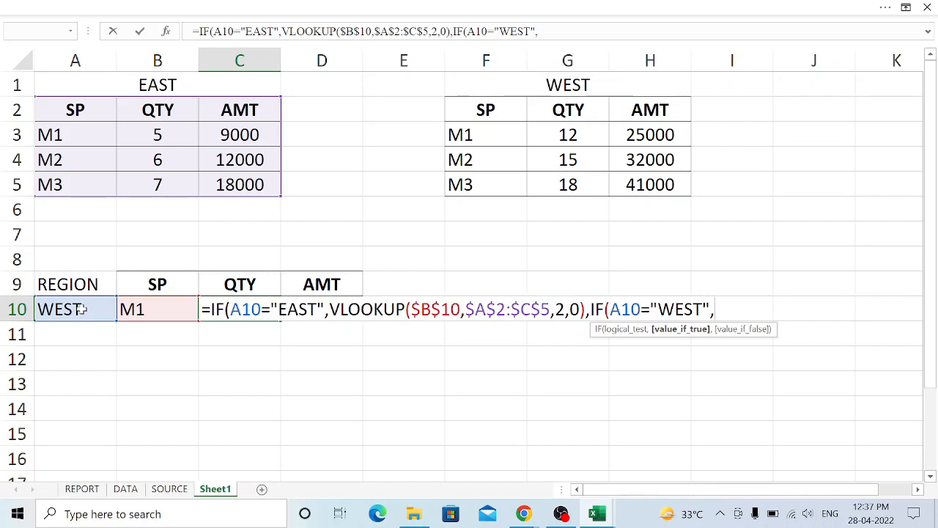
- Enter VLOOKUP($B$10,$F$2:$H$5,2,0) as the nested IF's value if true, looking up QTY in the WEST table
text(VLOOKUP()
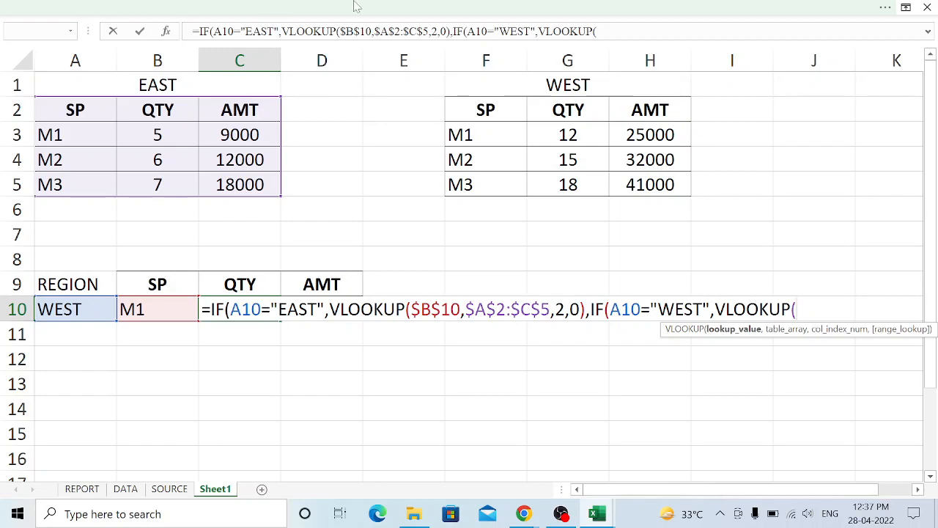
click(156, 311)
key(F4)
text(,)
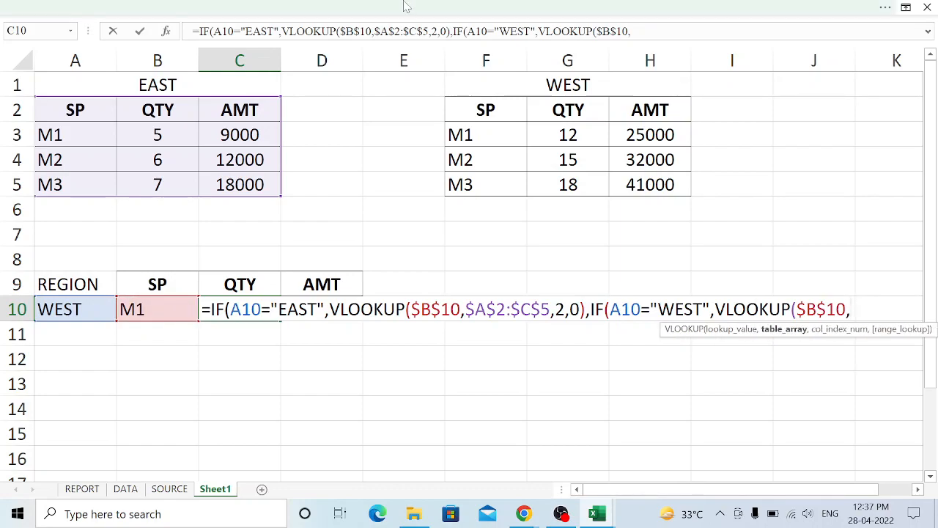
drag(507, 109, 638, 189)
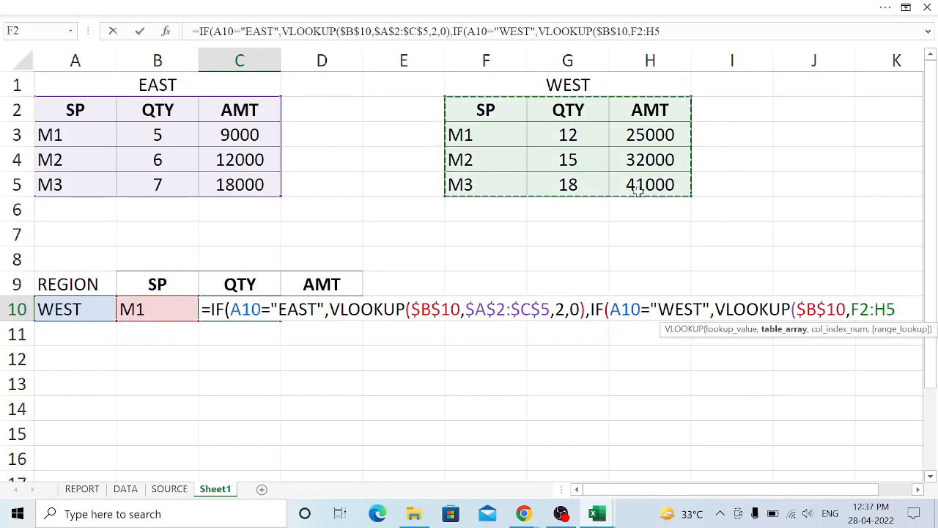
key(F4)
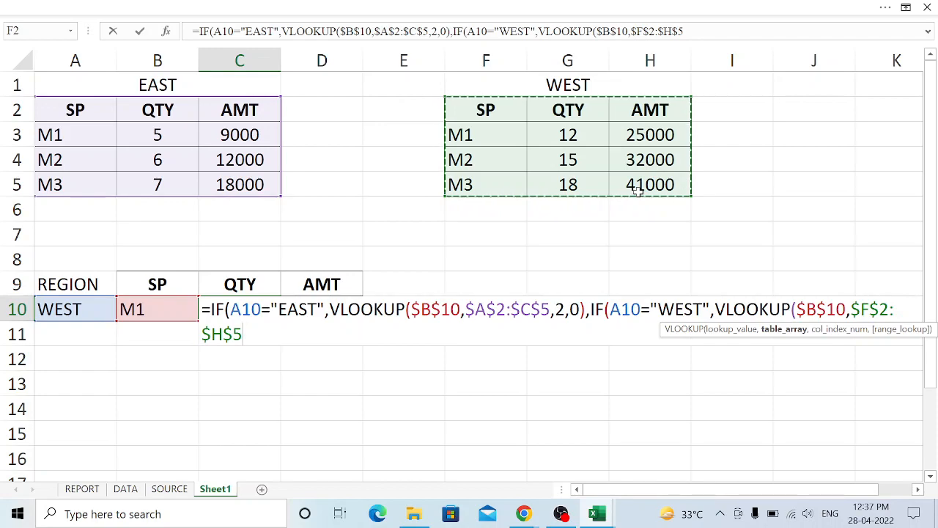
text(,0)
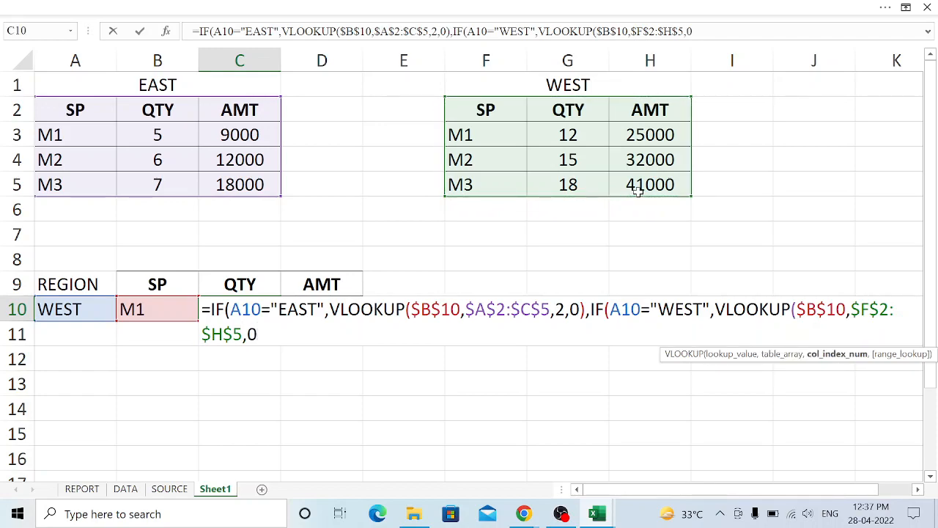
text())
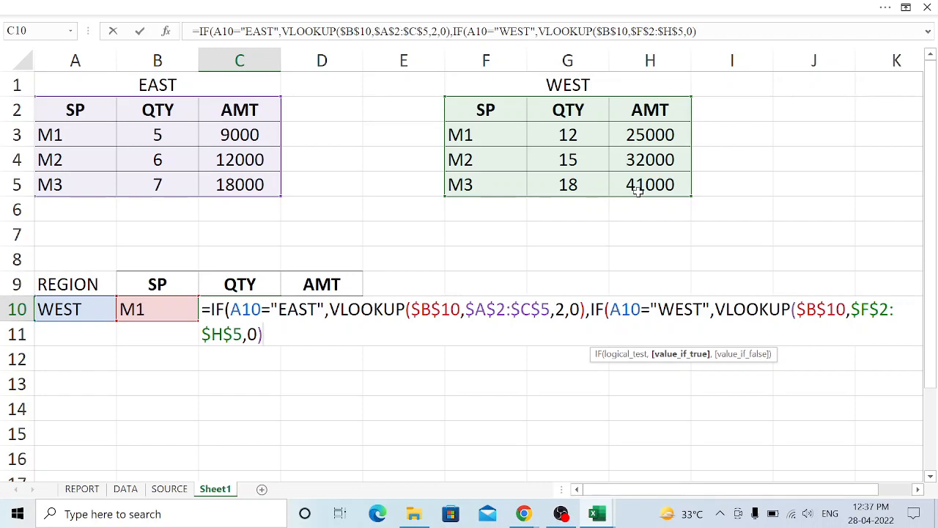
key(BackSpace)
key(BackSpace)
text(2)
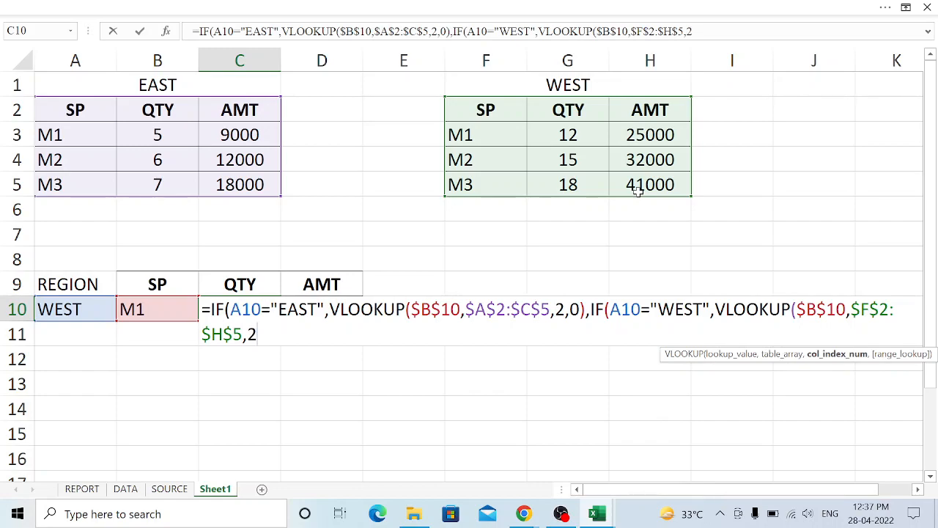
text(,0)
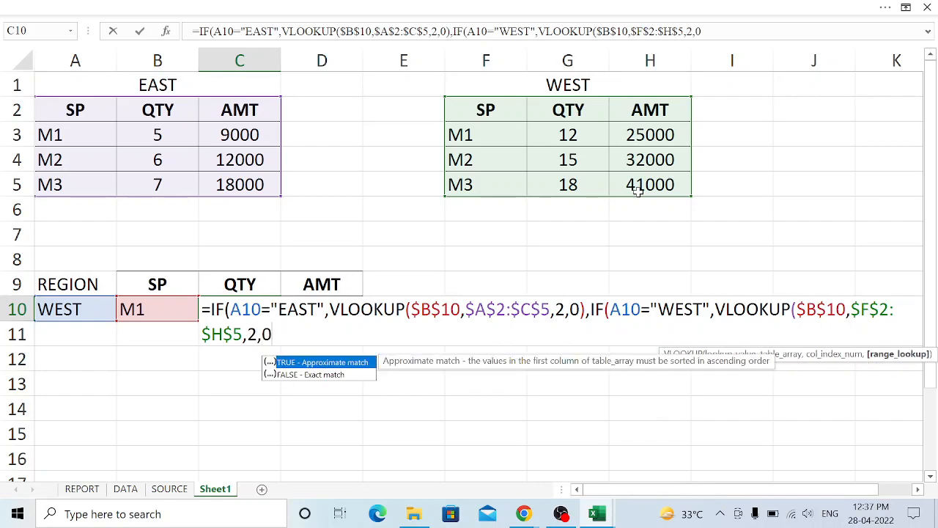
text())
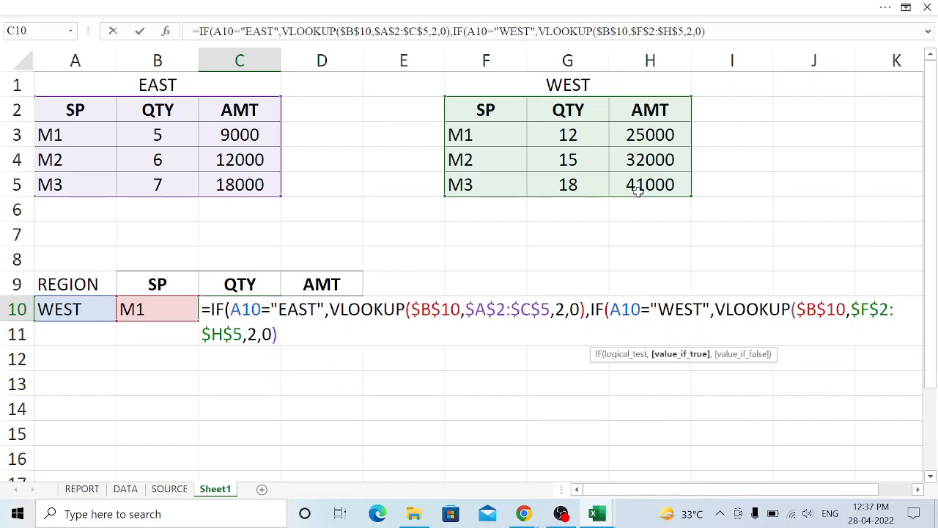
- Set the nested IF's value if false to an empty string "" and complete the QTY formula in C10
text(,)
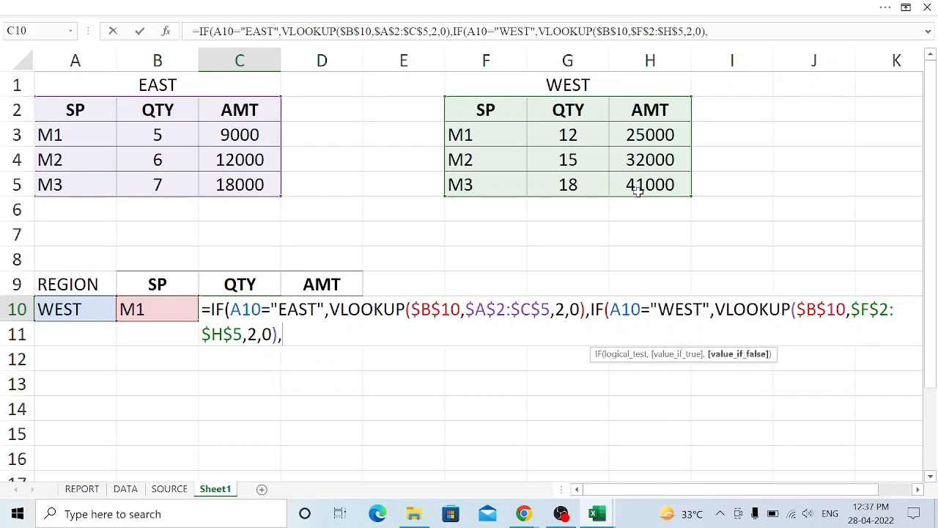
text(""))
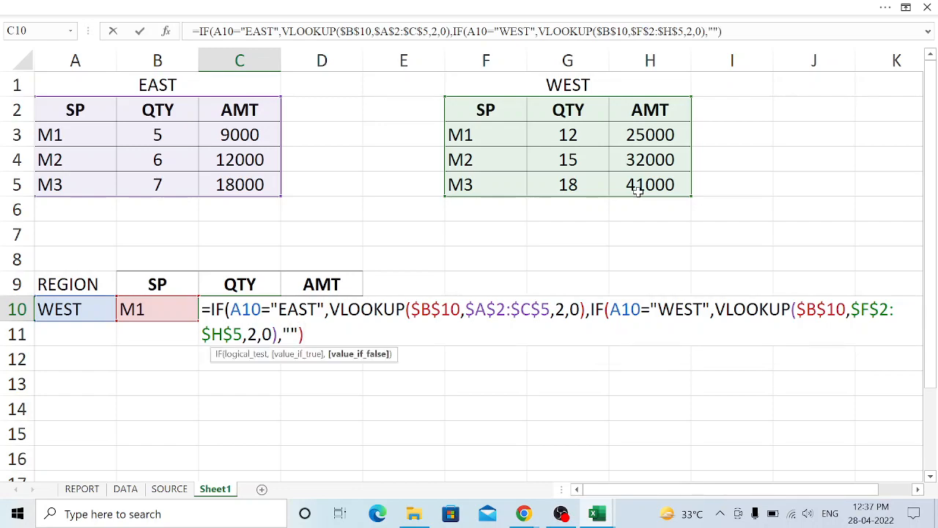
text())
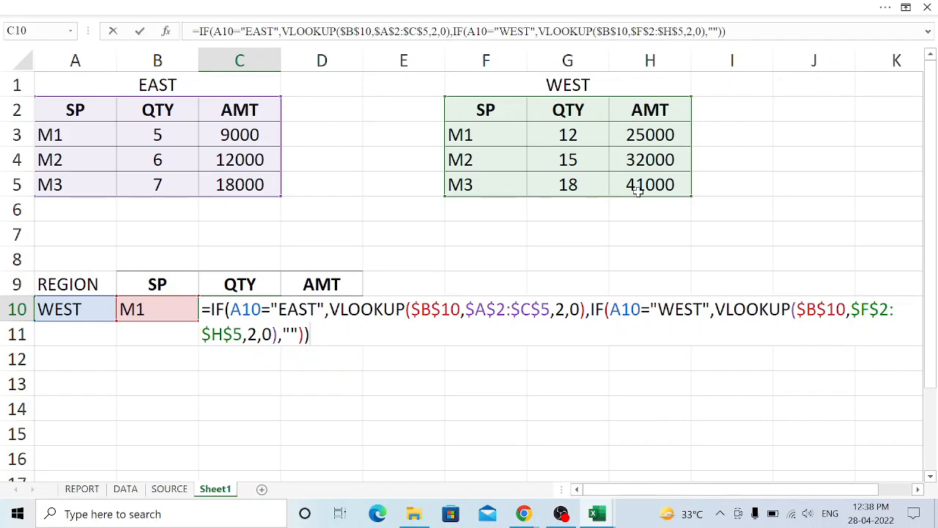
key(Return)
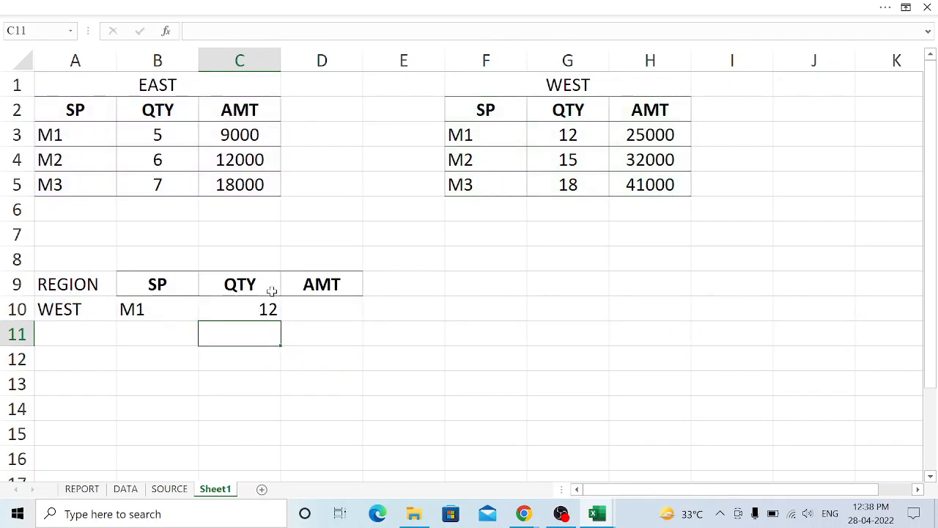
- Change the region in A10 to EAST and compare C10's result with M1's QTY in the EAST table
click(56, 311)
text(EAST)
key(Return)
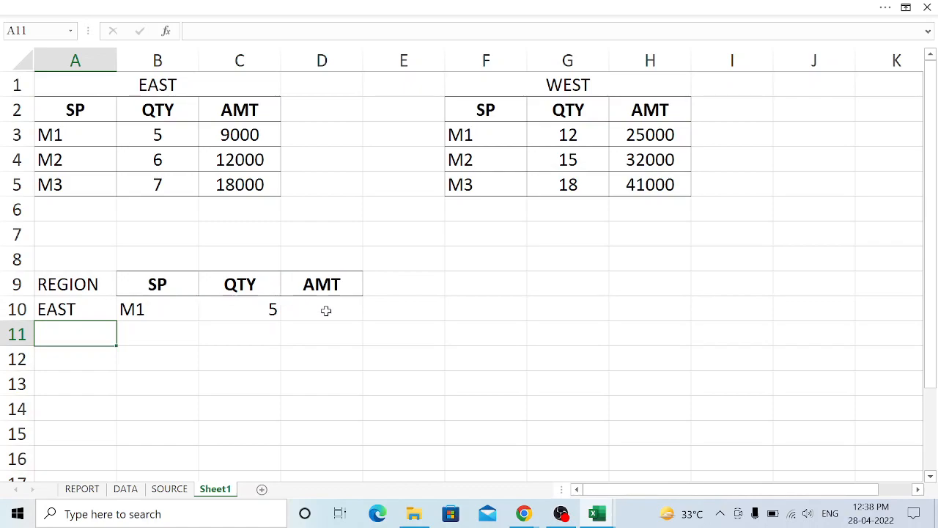
click(242, 310)
click(149, 131)
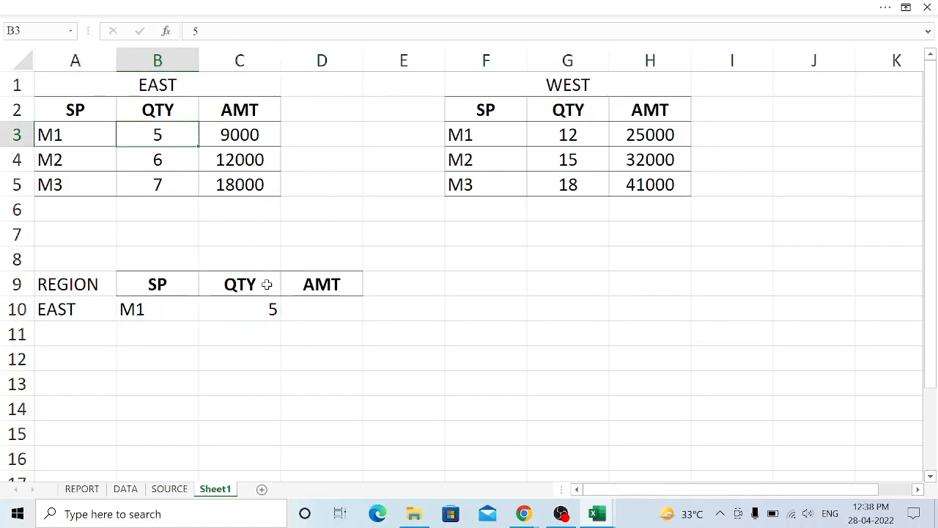
- Fill the QTY formula from C10 into the AMT cell D10
click(313, 312)
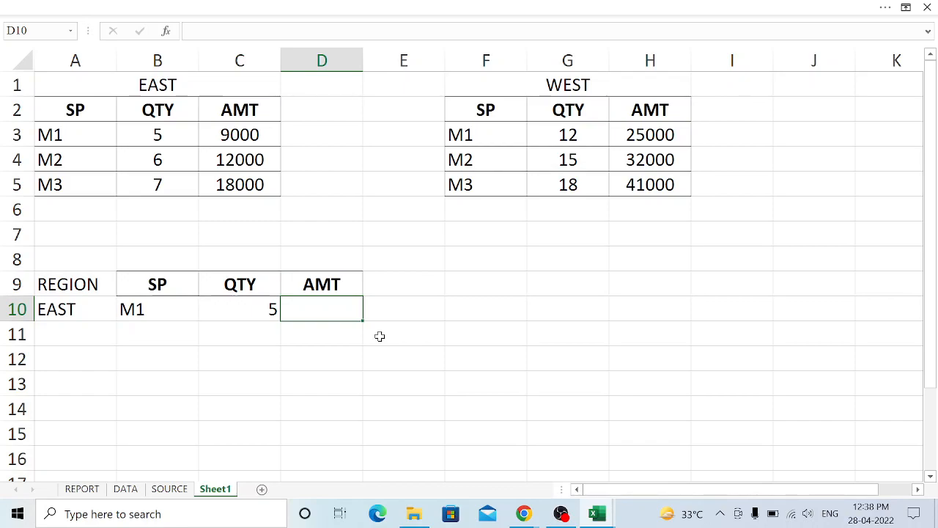
key(ctrl+r)
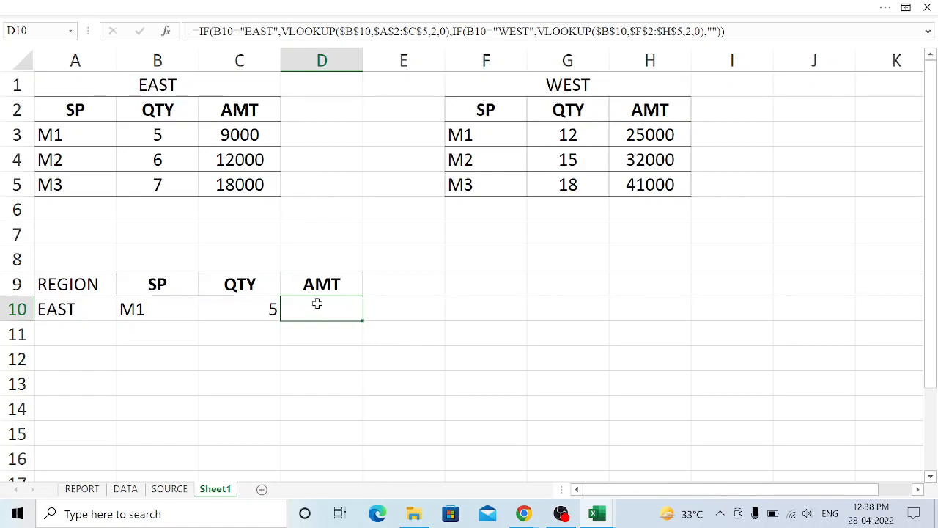
- Make the region reference absolute as $A$10 in both the EAST and WEST tests of C10's QTY formula
click(244, 309)
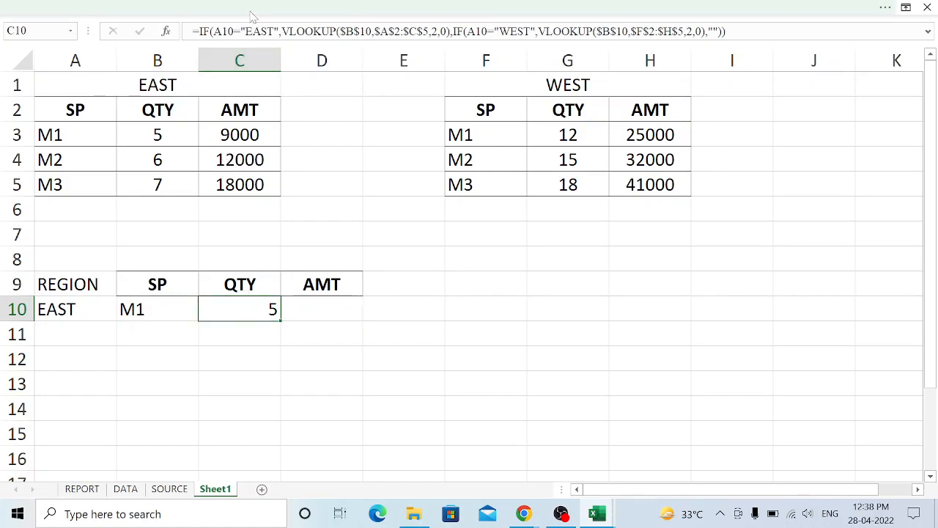
key(F2)
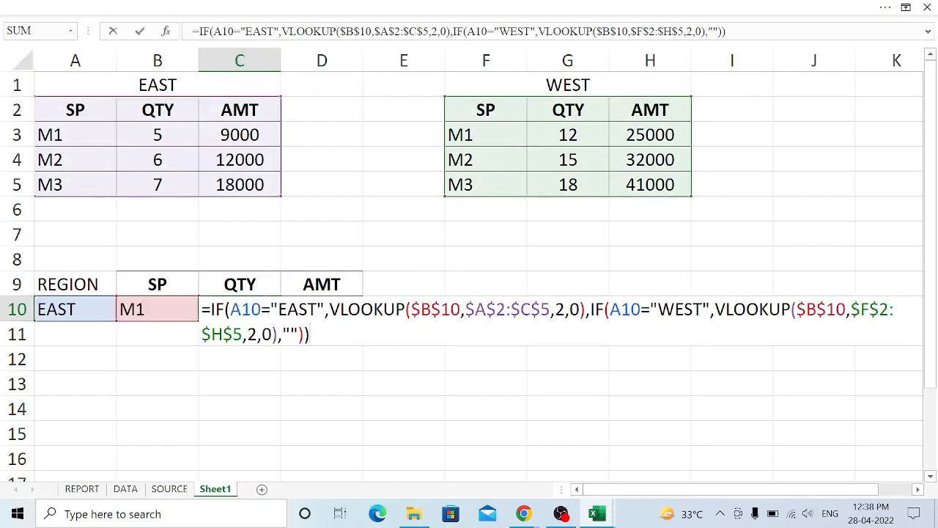
key(F4)
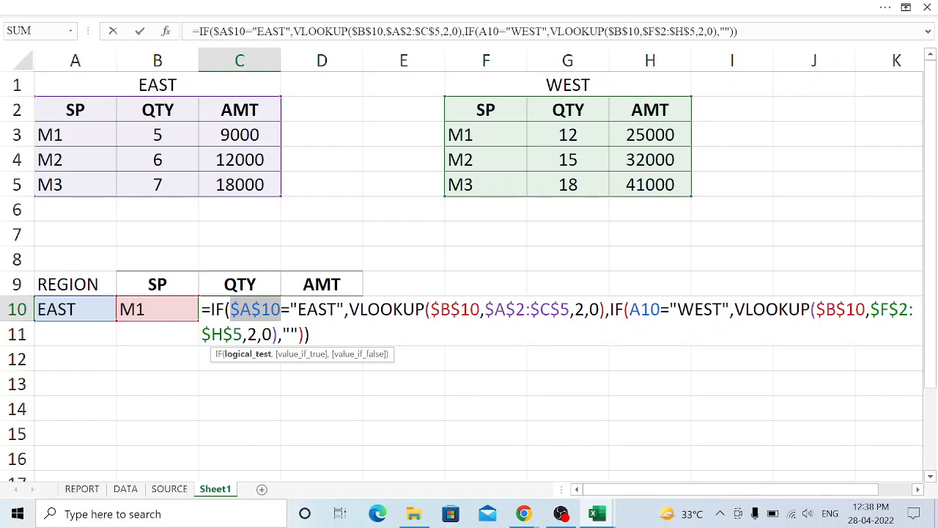
click(645, 309)
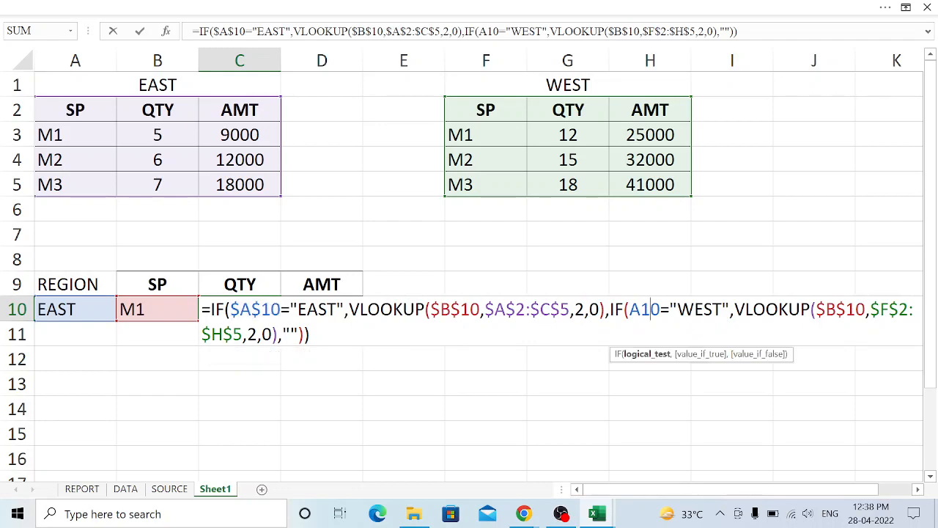
key(F4)
key(Return)
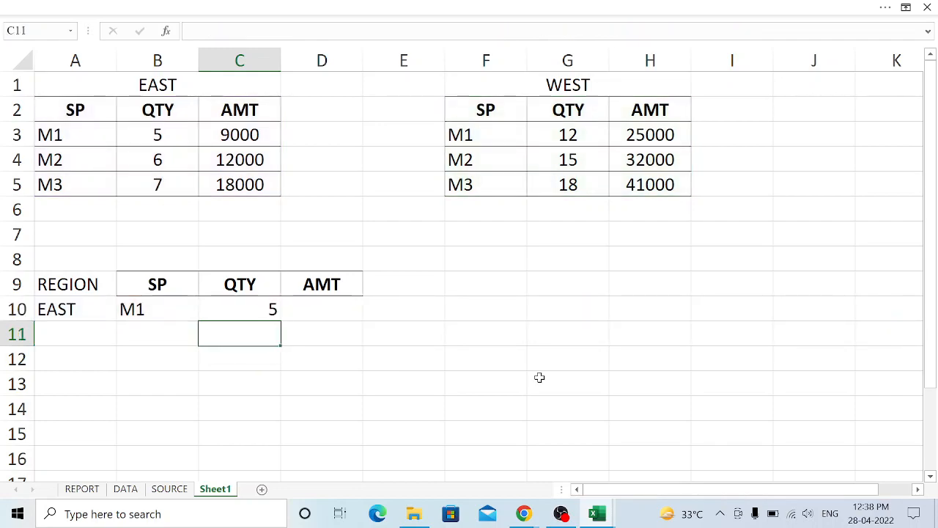
- Fill the QTY formula from C10 into D10 and set the column index to 3 in both of its VLOOKUPs for AMT
click(344, 311)
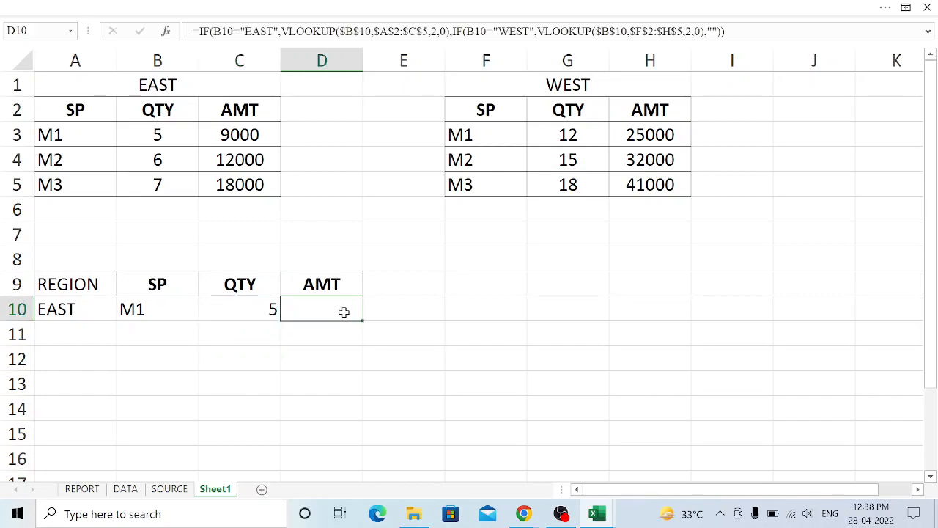
key(ctrl+r)
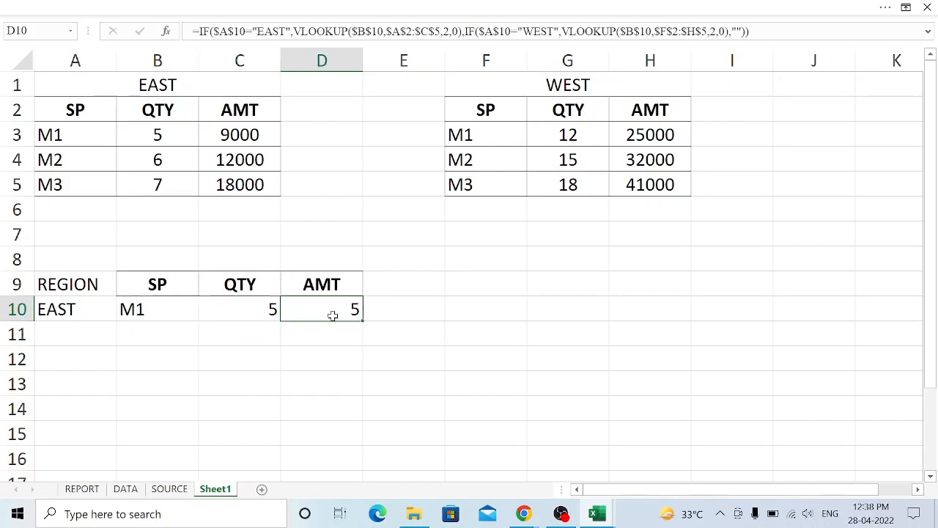
key(F2)
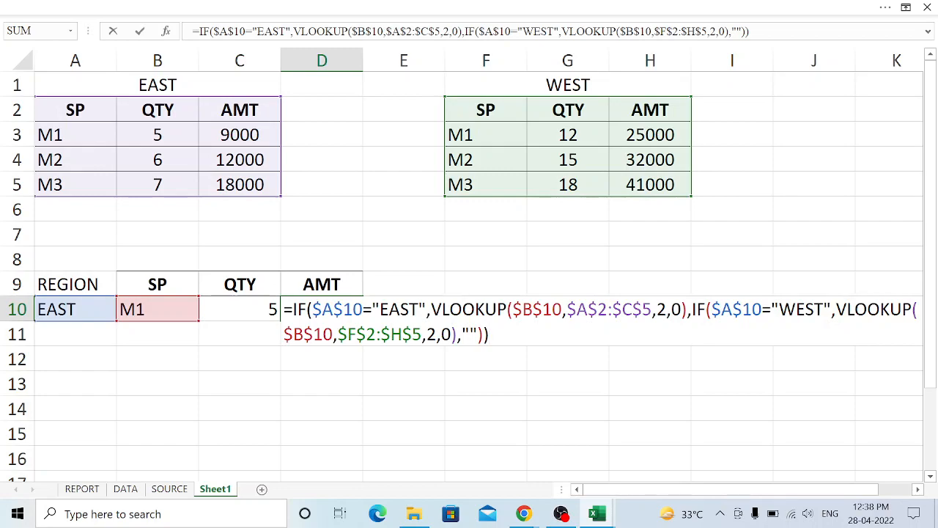
double_click(661, 309)
text(3)
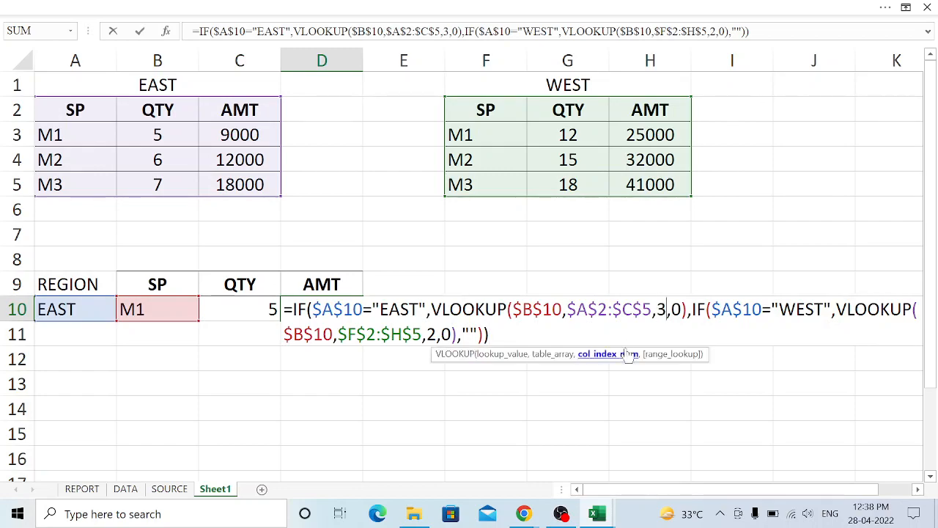
click(428, 334)
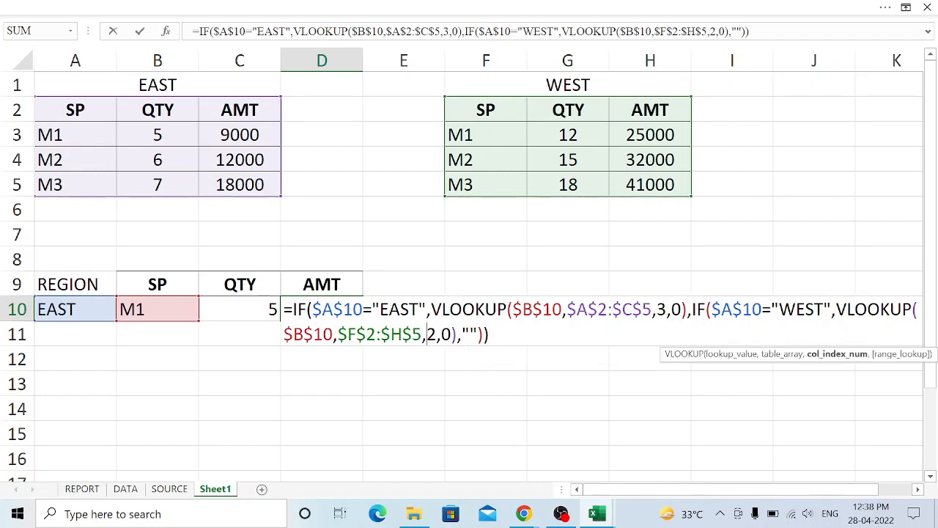
key(Delete)
text(3)
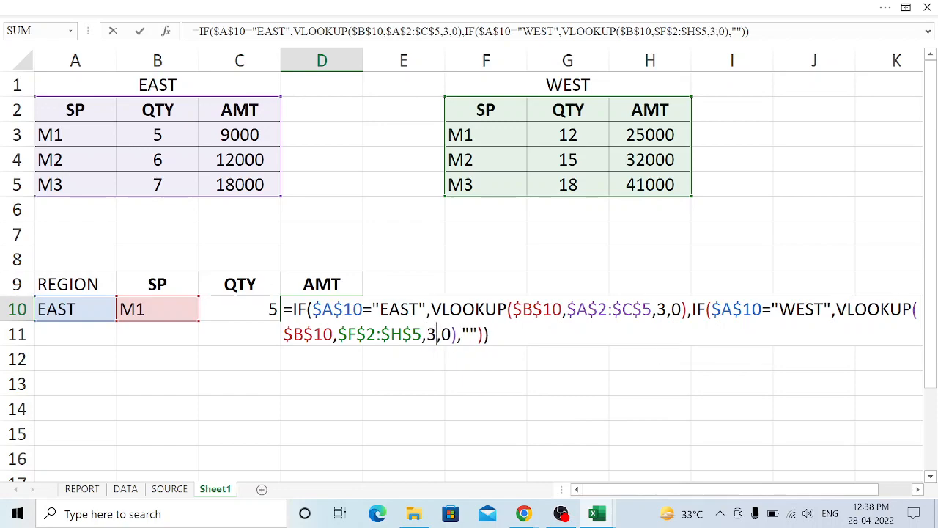
key(Return)
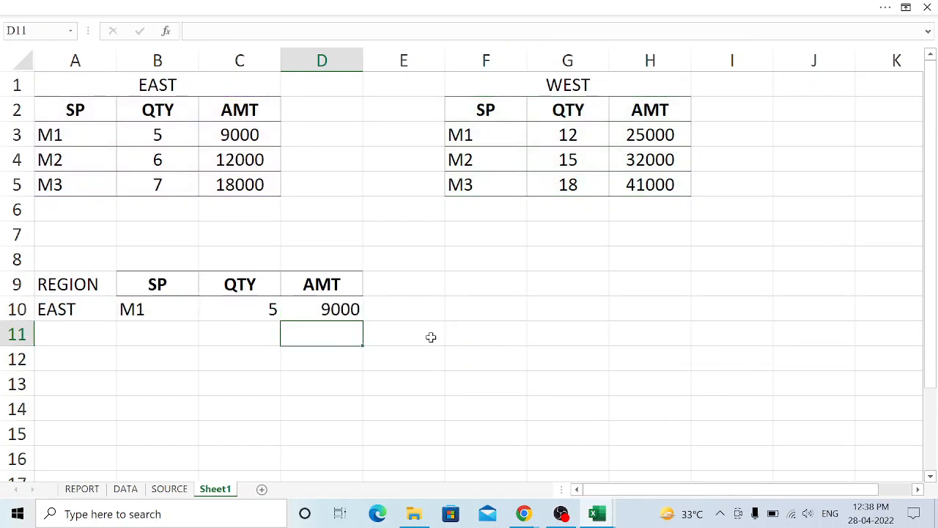
- Change the region in A10 to WEST to test the QTY and AMT lookups
click(85, 310)
key(F2)
key(BackSpace)
key(BackSpace)
key(BackSpace)
key(BackSpace)
text(WEST)
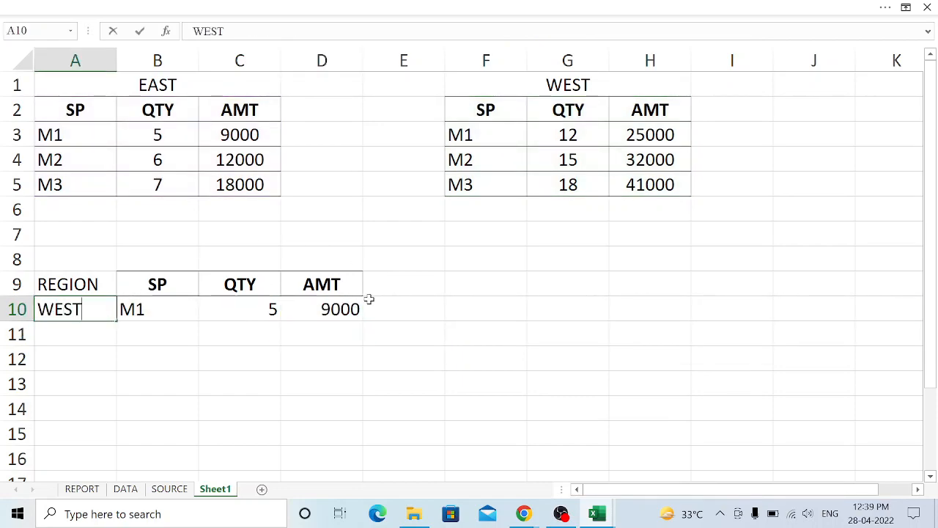
key(Return)
- Change the SP in B10 to M3
key(Up)
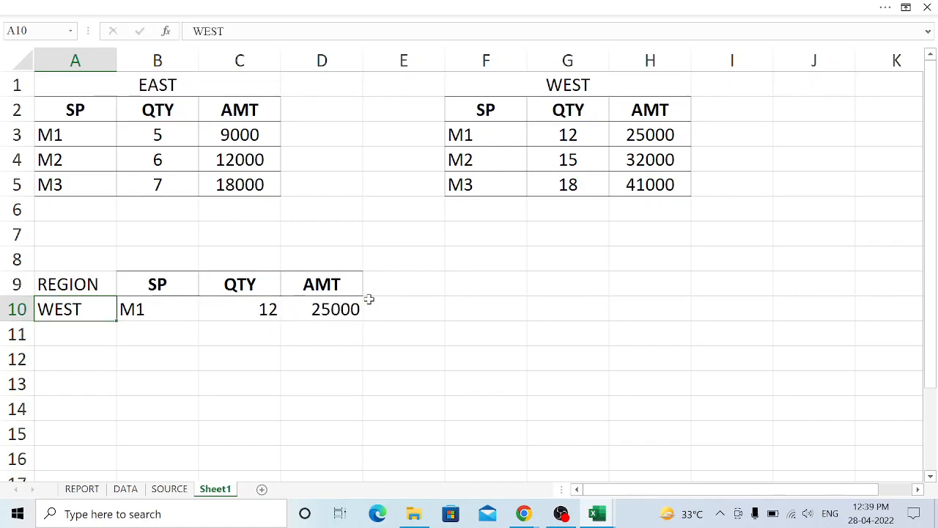
key(Right)
key(F2)
key(BackSpace)
text(3)
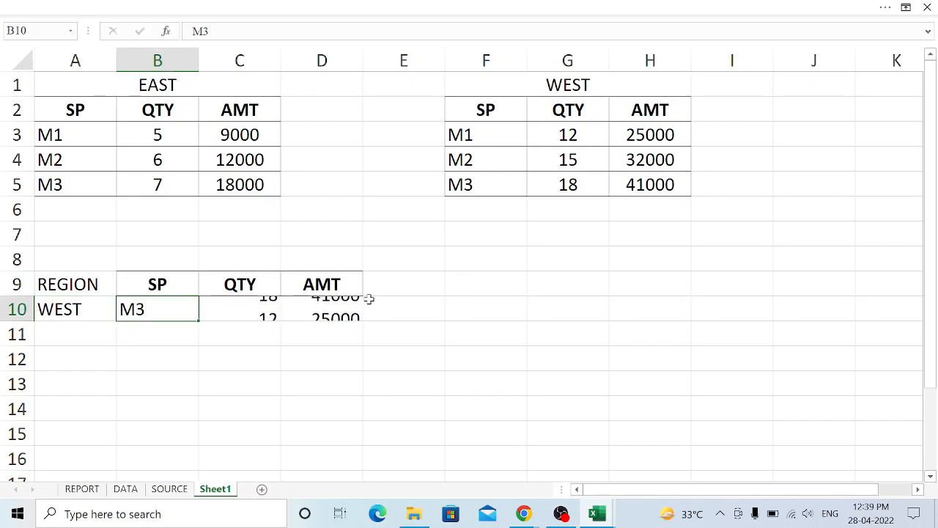
key(Return)
key(Left)
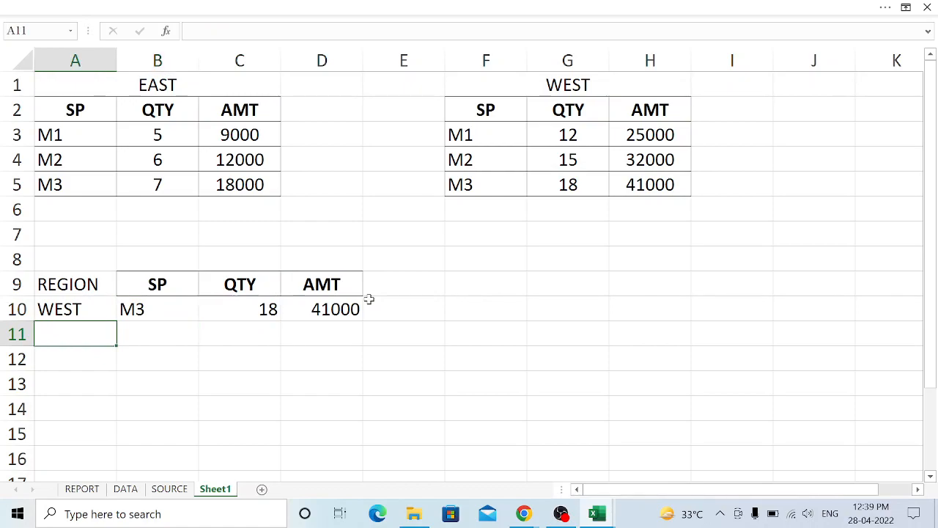
- Set the region in A10 back to EAST to test the lookups for the other SP
key(Up)
text(EAST)
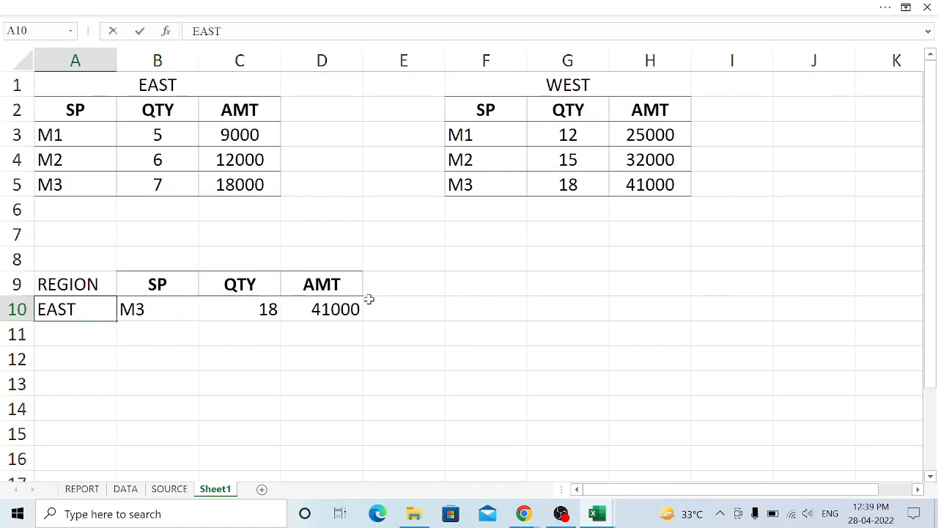
key(Return)
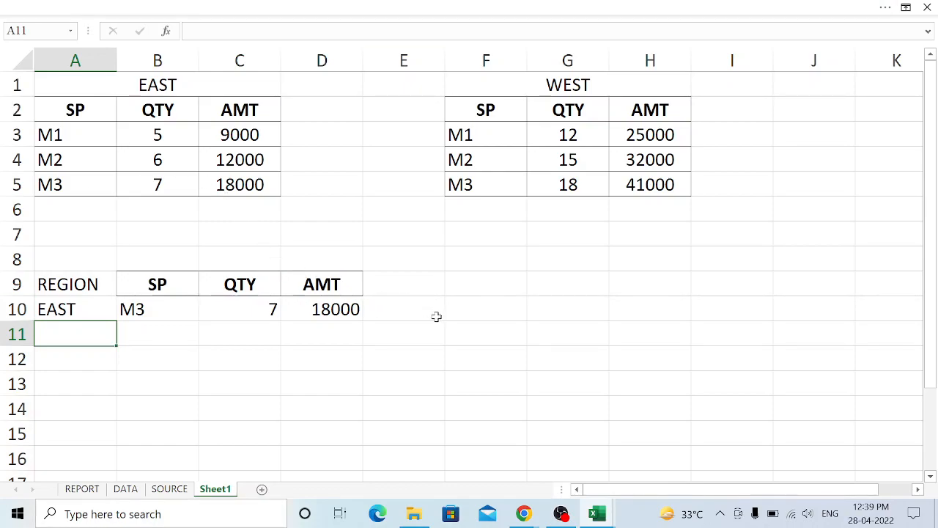
scroll(434, 317, down, 1)
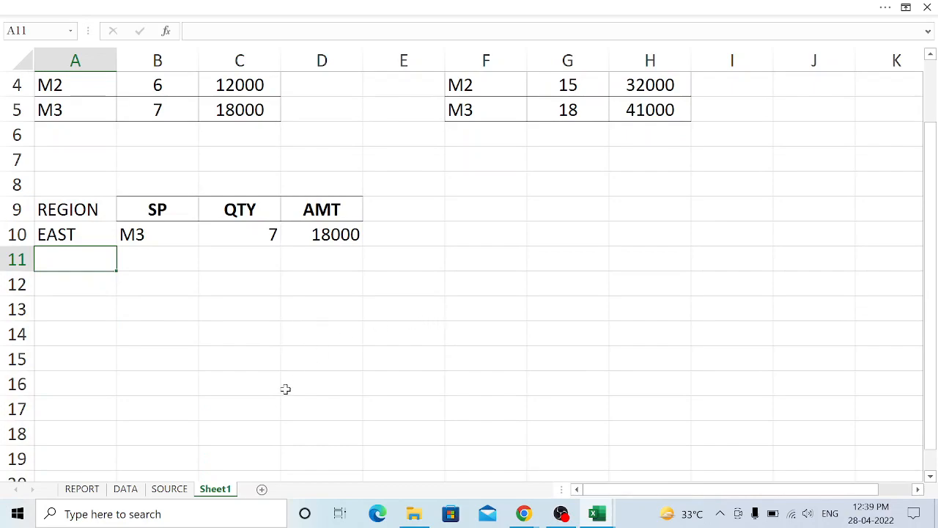
scroll(222, 355, up, 1)
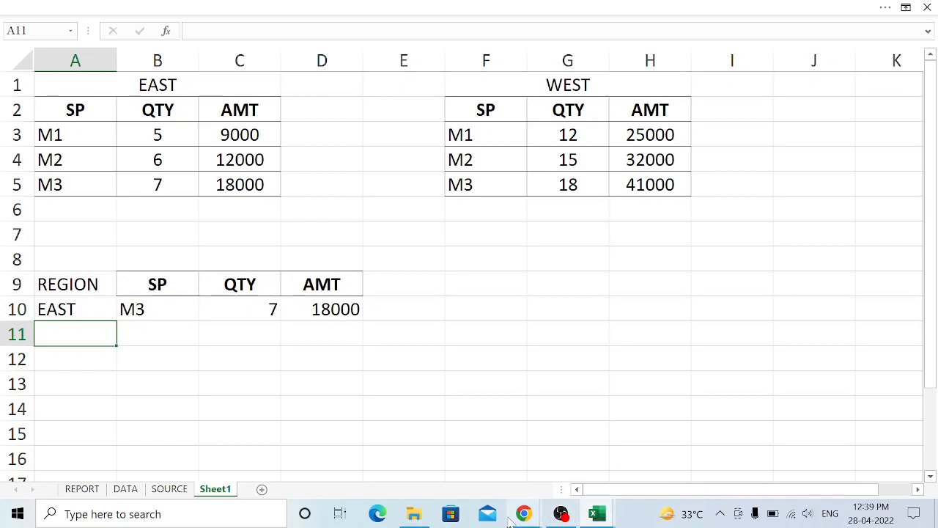
- Switch to the Advance excel syllabus workbook and locate the Vlookup from Multiple Table topic in C11
mouse_move(597, 514)
click(490, 456)
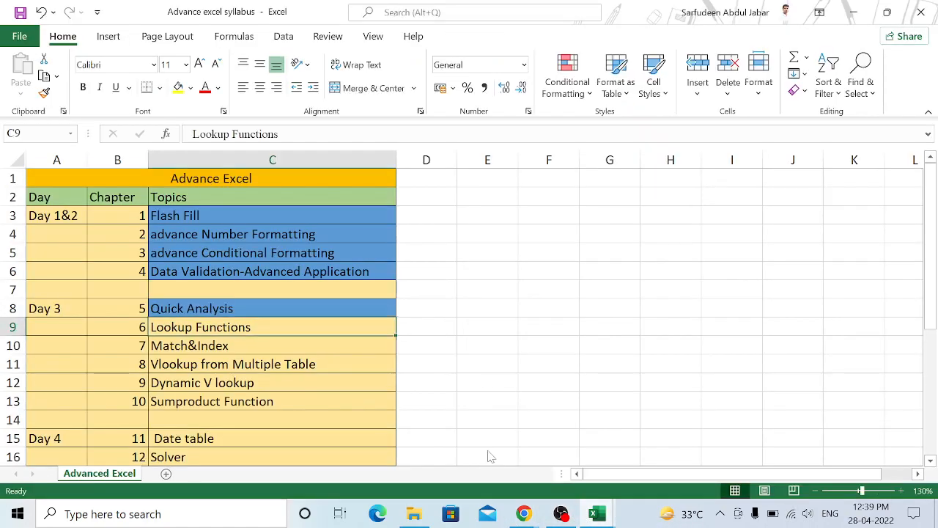
click(186, 368)
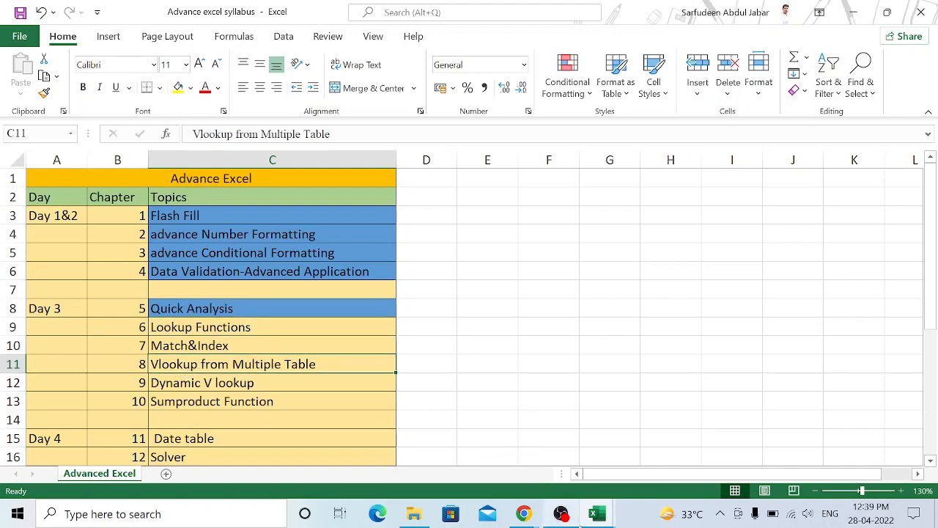
mouse_move(588, 519)
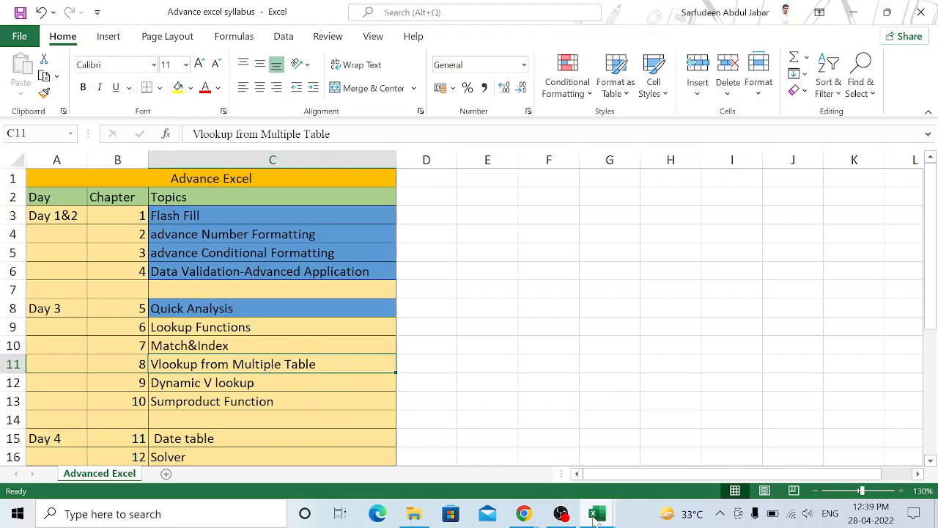
mouse_move(635, 469)
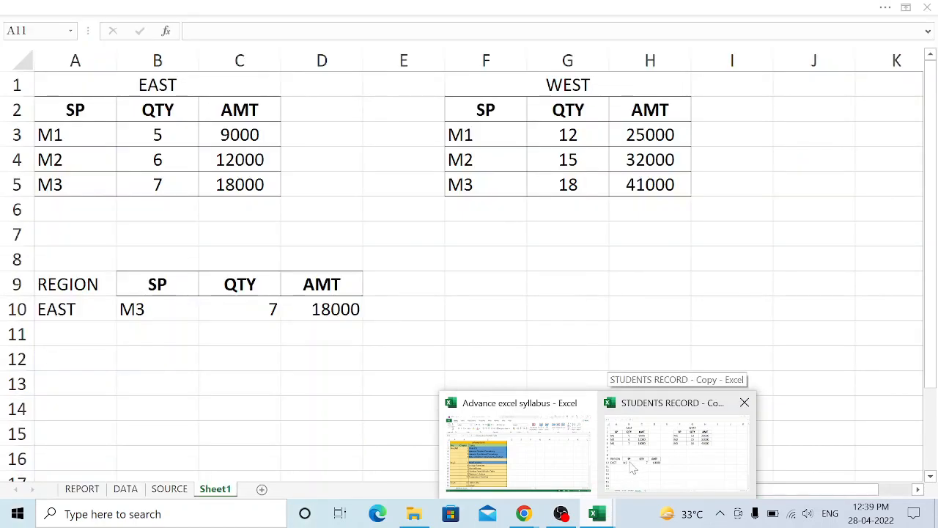
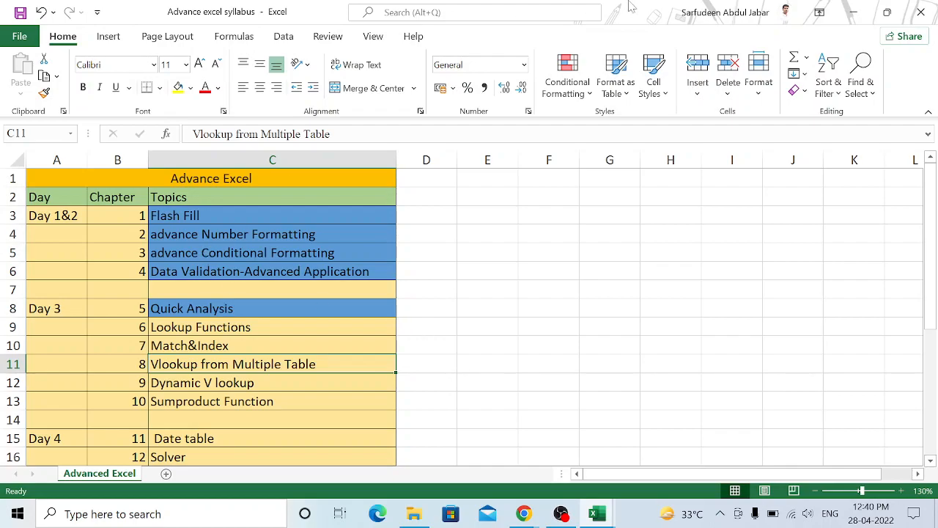
- Return to the STUDENTS RECORD - Copy workbook and copy the REGION lookup block A9:D10, choosing F9 as the destination
click(597, 513)
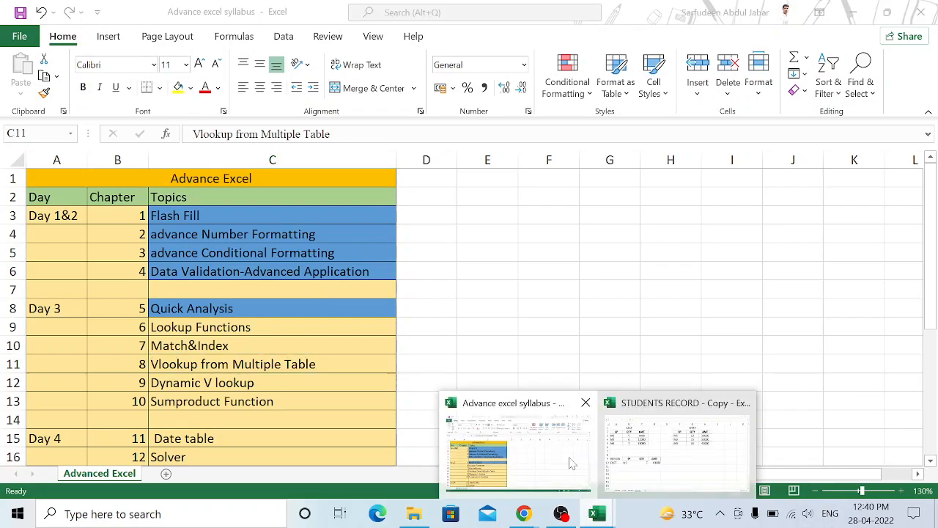
click(638, 456)
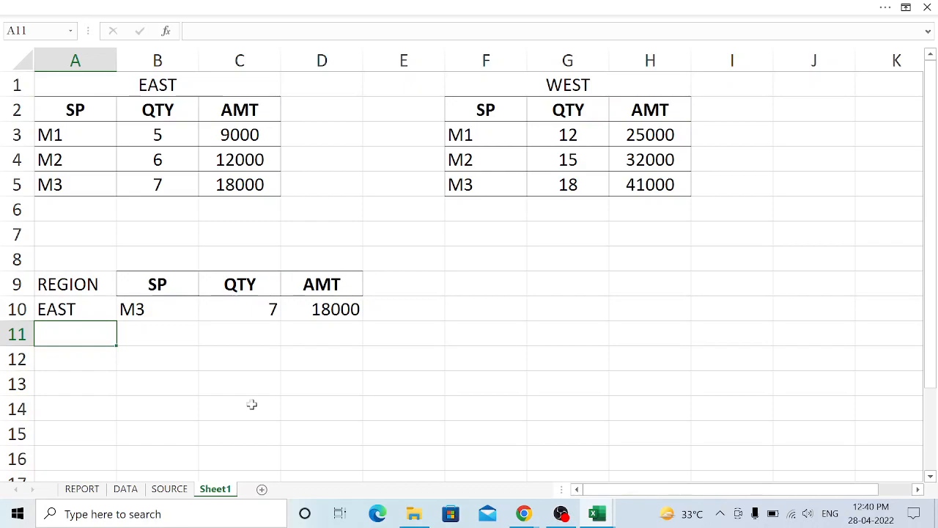
click(81, 361)
drag(55, 285, 322, 310)
key(ctrl+c)
click(485, 285)
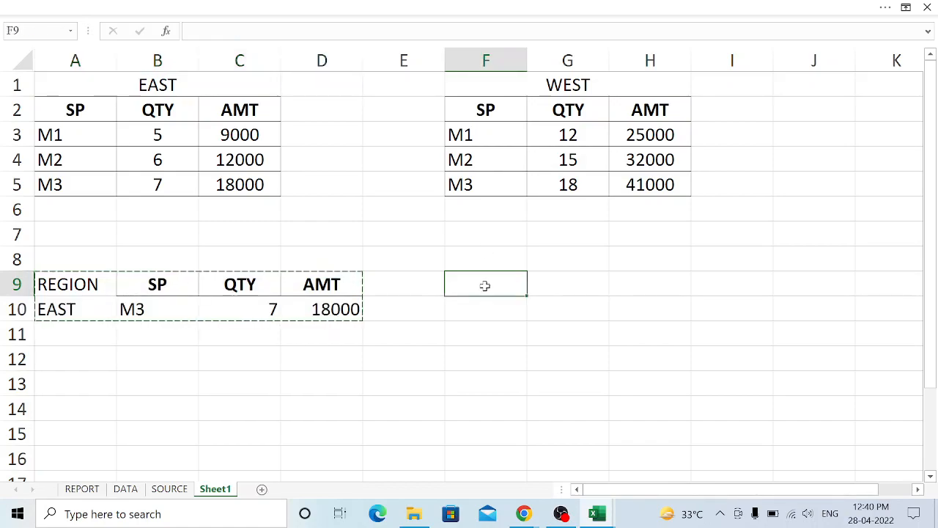
- Paste the copied REGION, SP, QTY and AMT block at F9 and clear the copy's values in G10:I10
key(ctrl+v)
drag(561, 308, 712, 317)
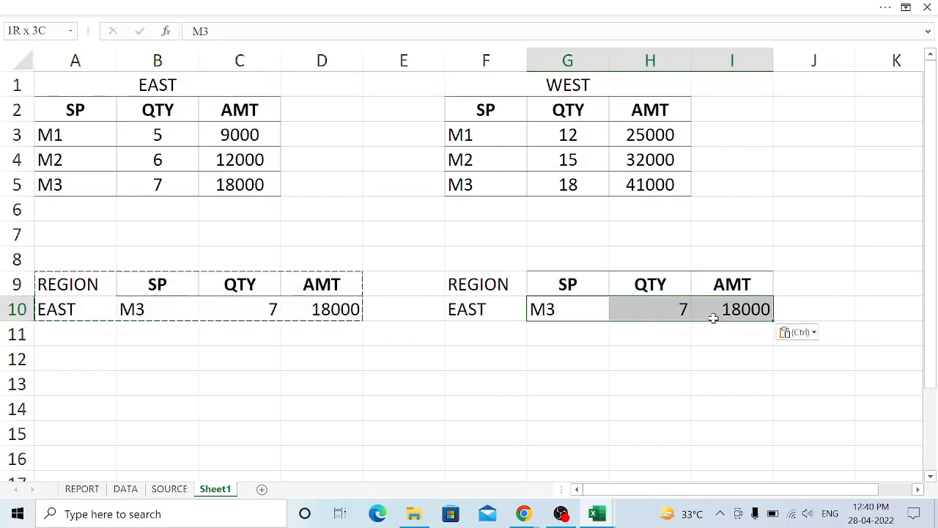
key(Delete)
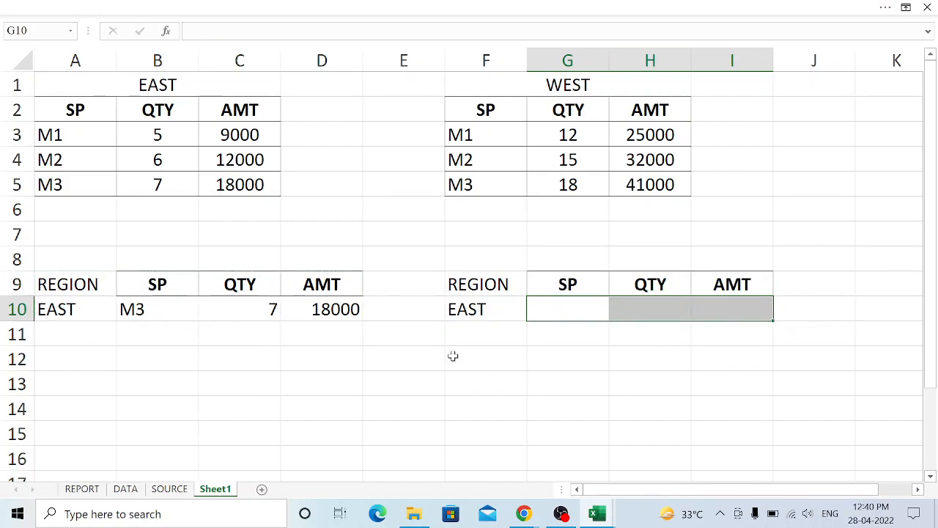
text(=SUM)
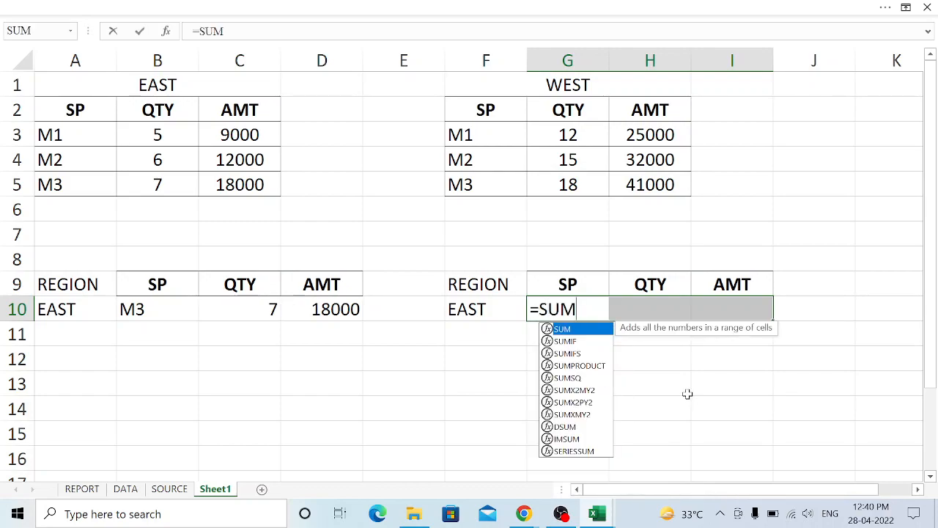
text(IF)
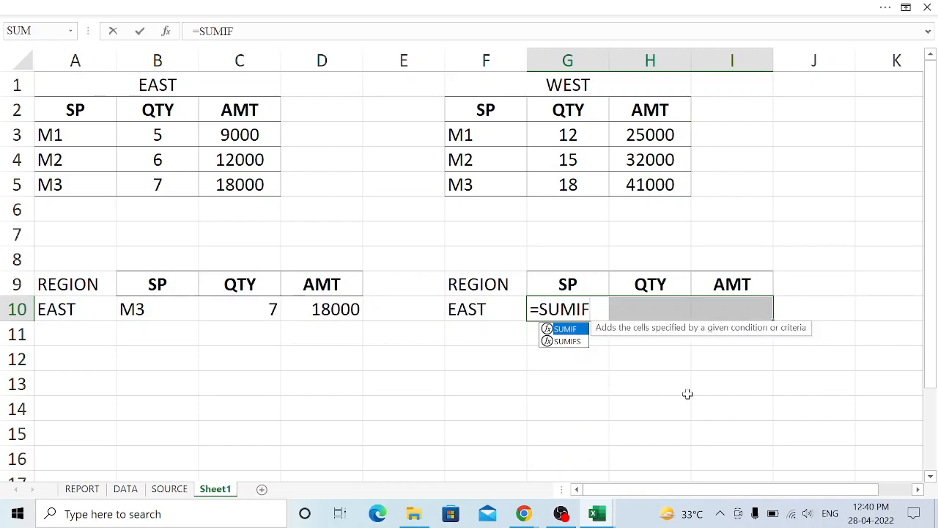
text(S()
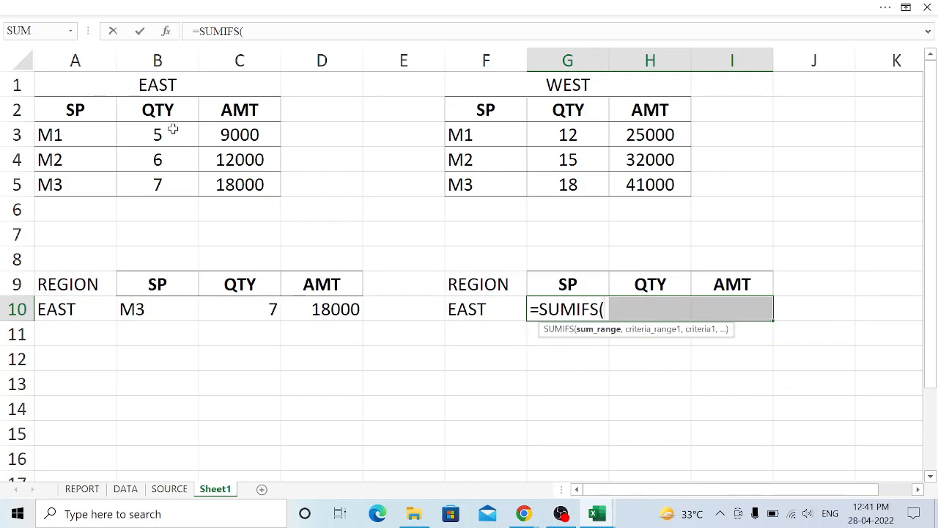
drag(169, 130, 167, 180)
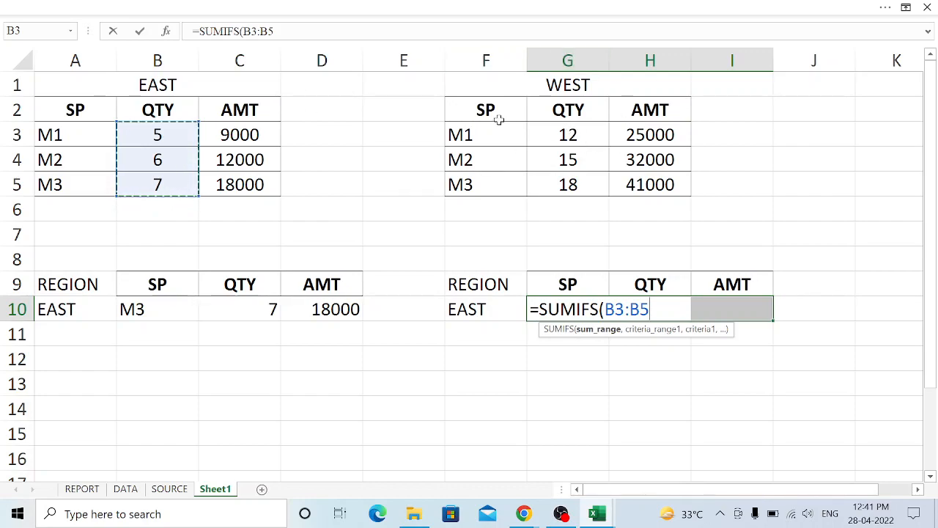
key(Escape)
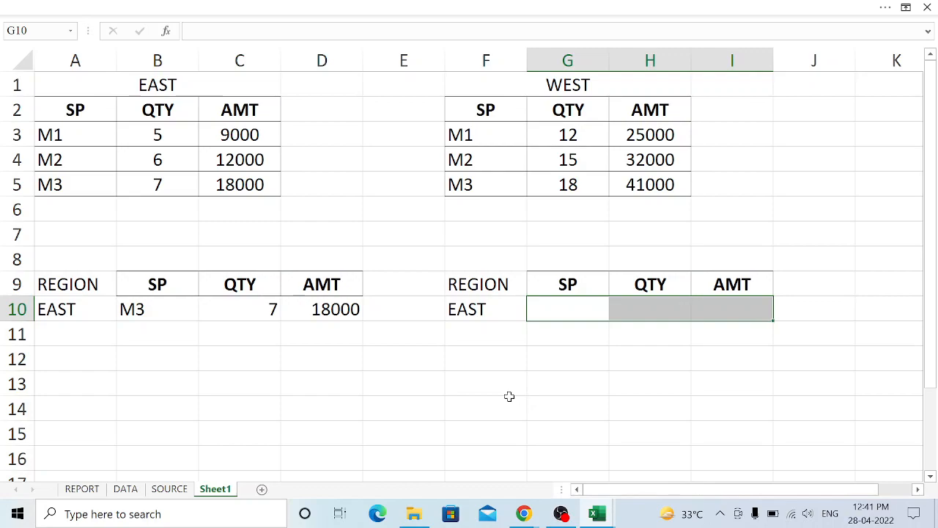
- Clear EAST from F10 and the REGION heading from F9 in the pasted block
drag(478, 284, 701, 307)
click(452, 309)
key(Delete)
click(480, 285)
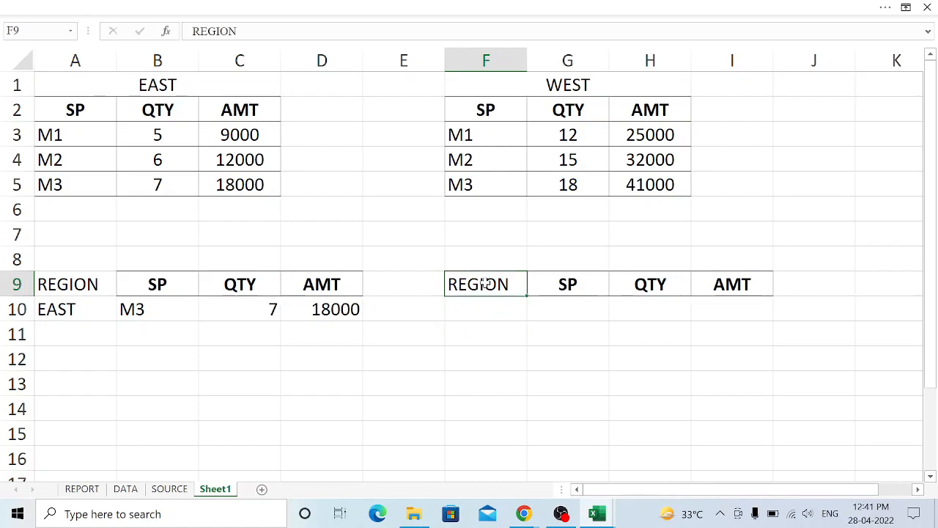
key(Delete)
click(548, 375)
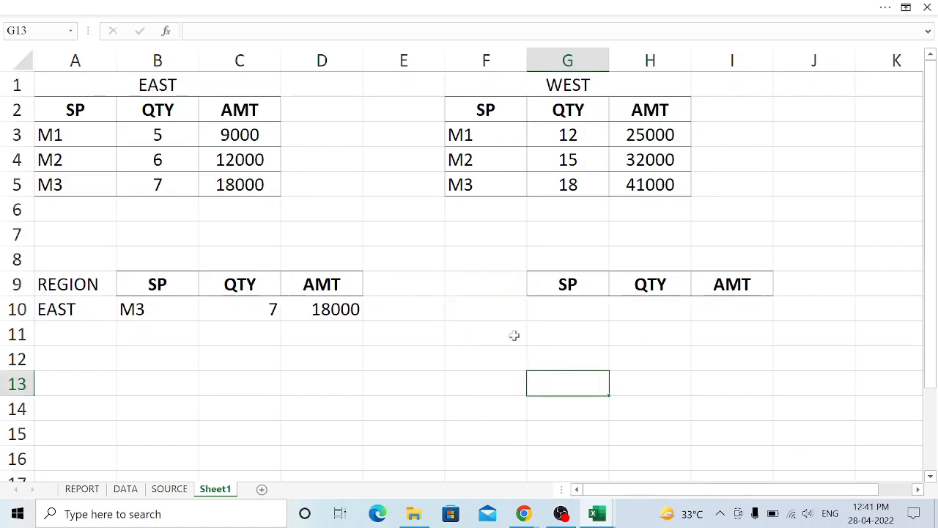
click(483, 262)
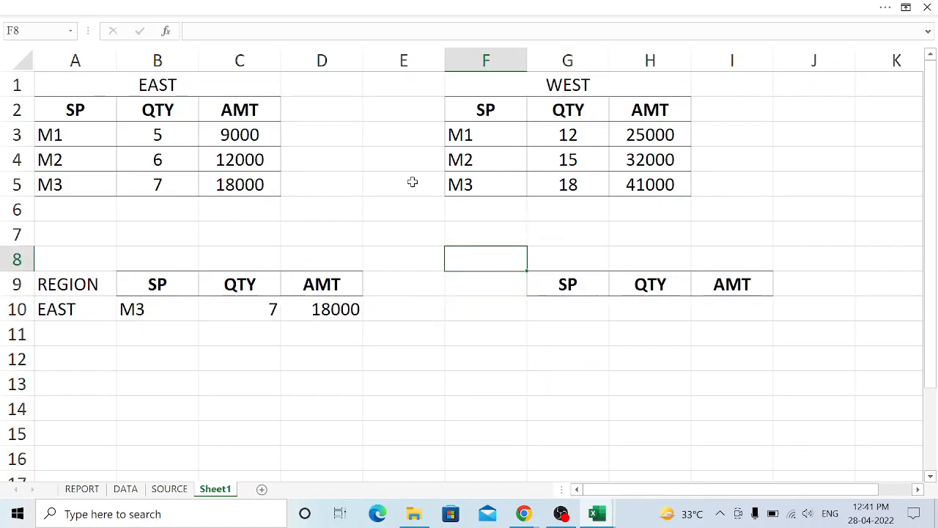
click(187, 84)
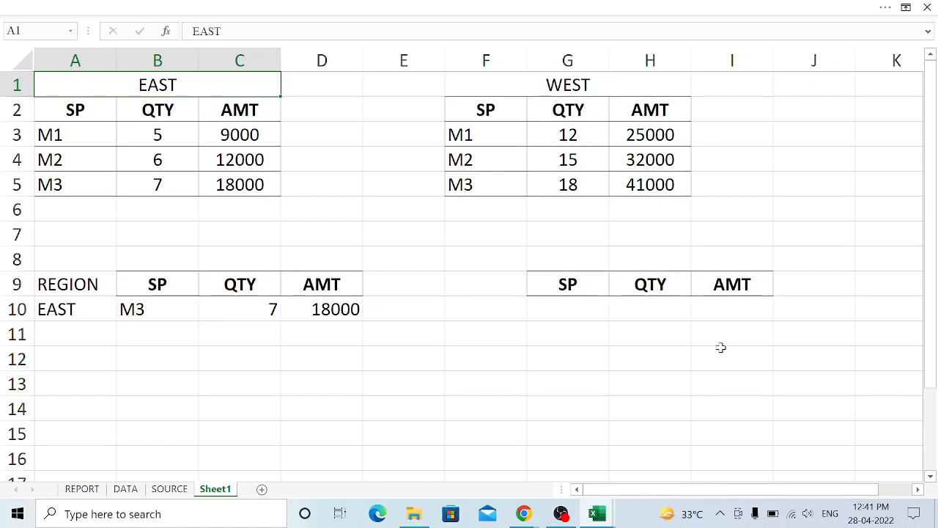
click(409, 110)
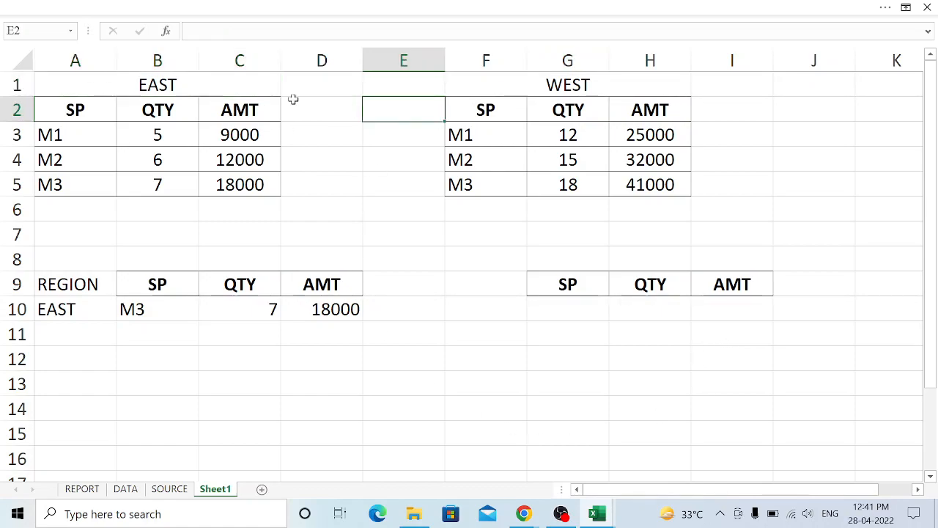
- Insert a new blank column before column A
right_click(75, 61)
click(116, 190)
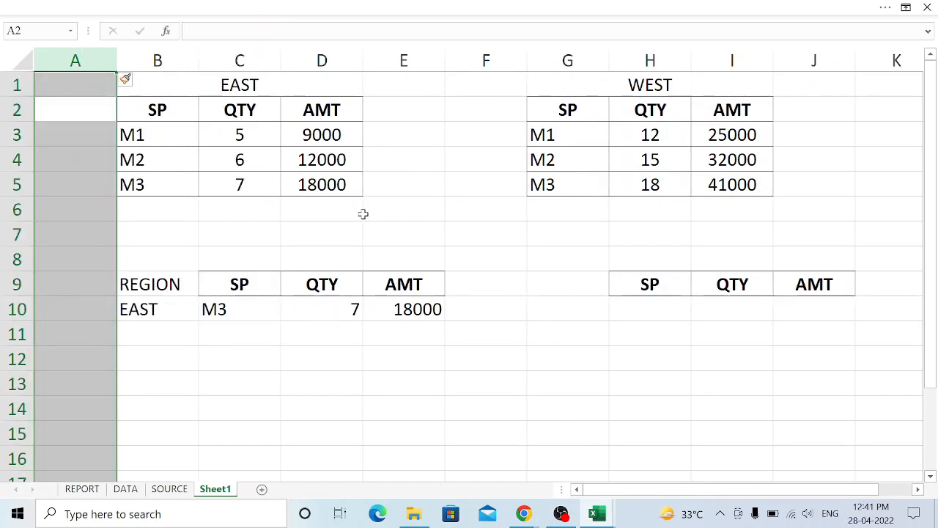
click(357, 209)
- Enter EAST in A3 and fill it down to A5 beside the EAST table's rows
click(81, 135)
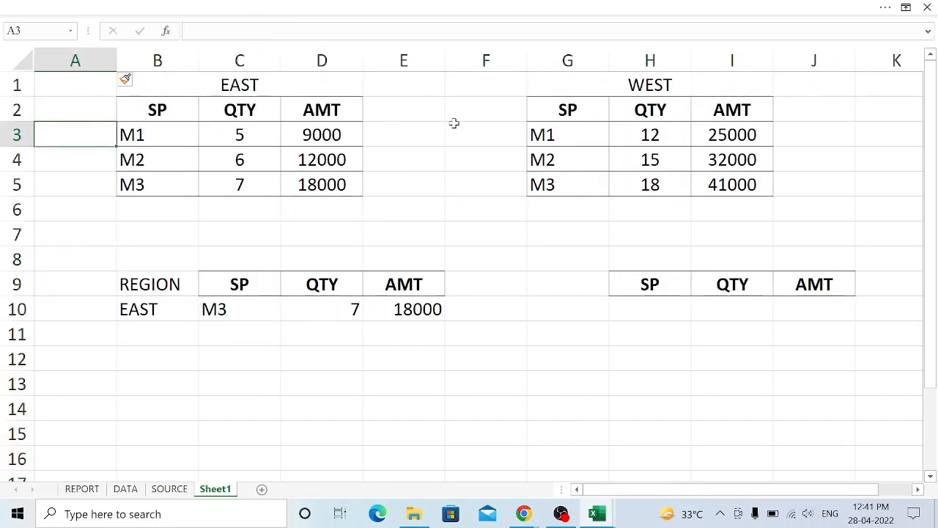
text(EAS)
key(Return)
key(Up)
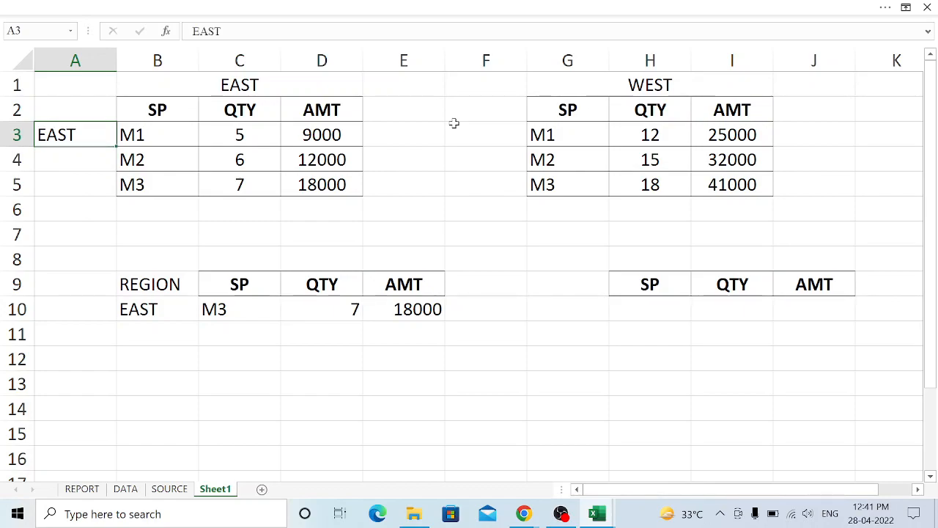
key(Down)
key(Down)
key(Up)
key(Up)
key(shift+Down)
key(shift+Down)
key(ctrl+d)
- Enter WEST in F3 and fill it down to F5 beside the WEST table's rows
key(Right)
key(Right)
key(Right)
key(Right)
key(Right)
key(Up)
key(Up)
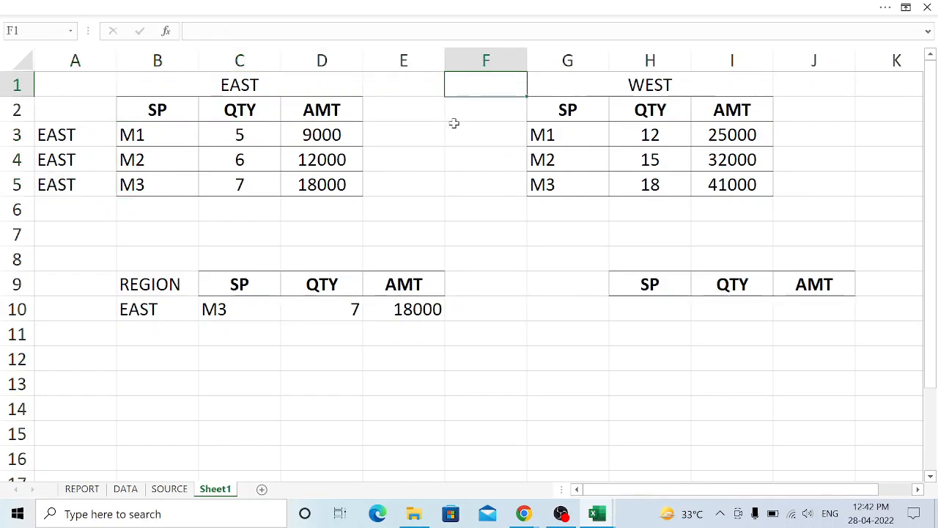
key(Right)
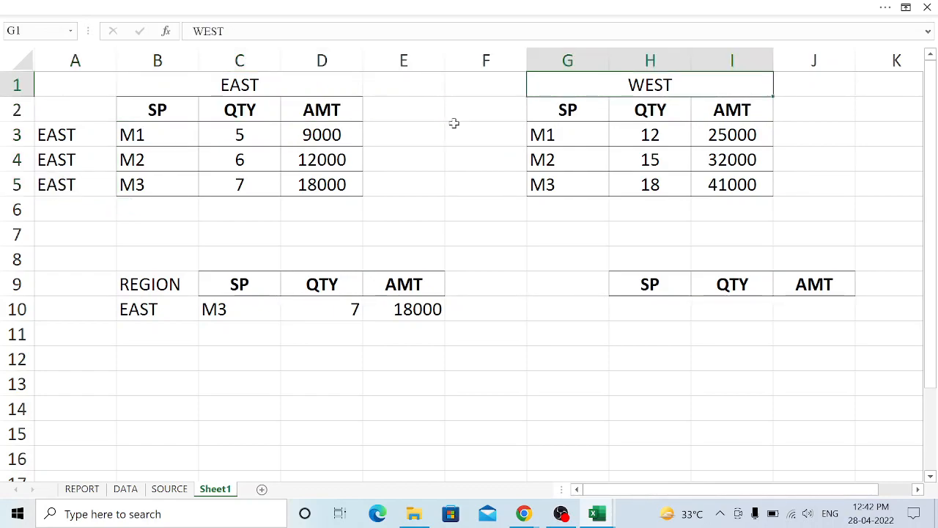
key(Down)
key(Left)
key(Left)
key(Down)
click(454, 128)
text(Wes)
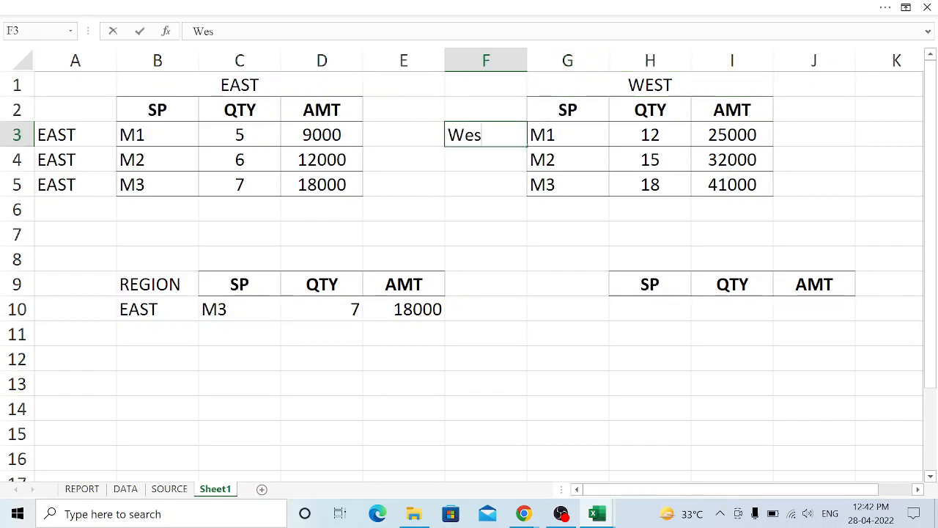
key(BackSpace)
key(BackSpace)
key(BackSpace)
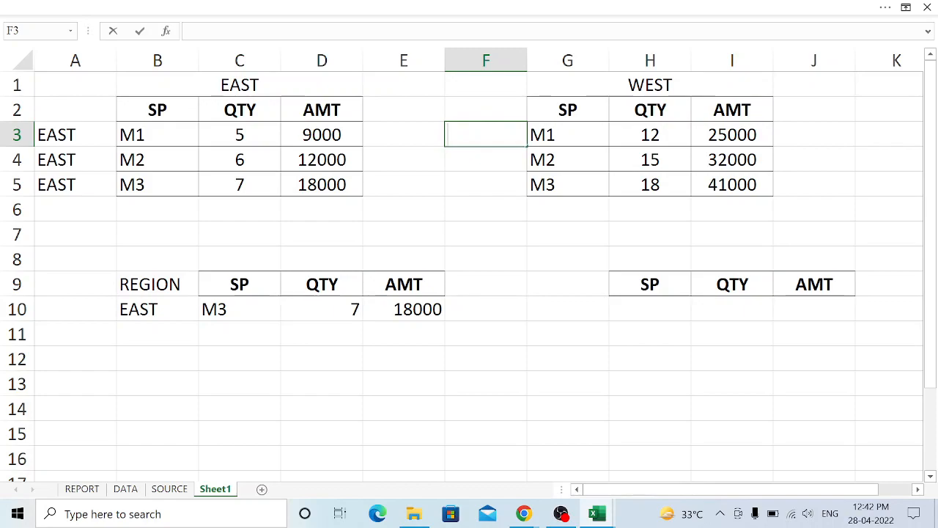
text(WEST)
key(Return)
click(451, 125)
key(shift+Down)
key(shift+Down)
key(ctrl+d)
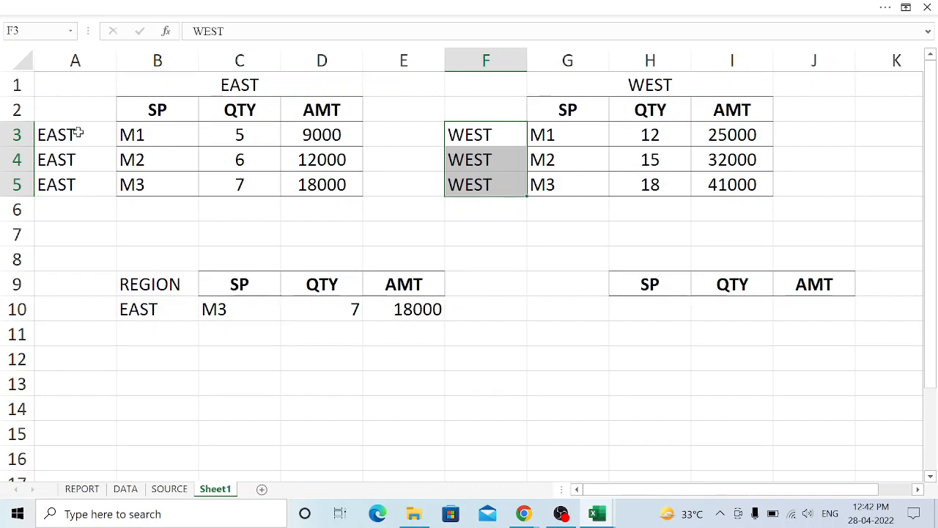
key(ctrl+v)
click(208, 87)
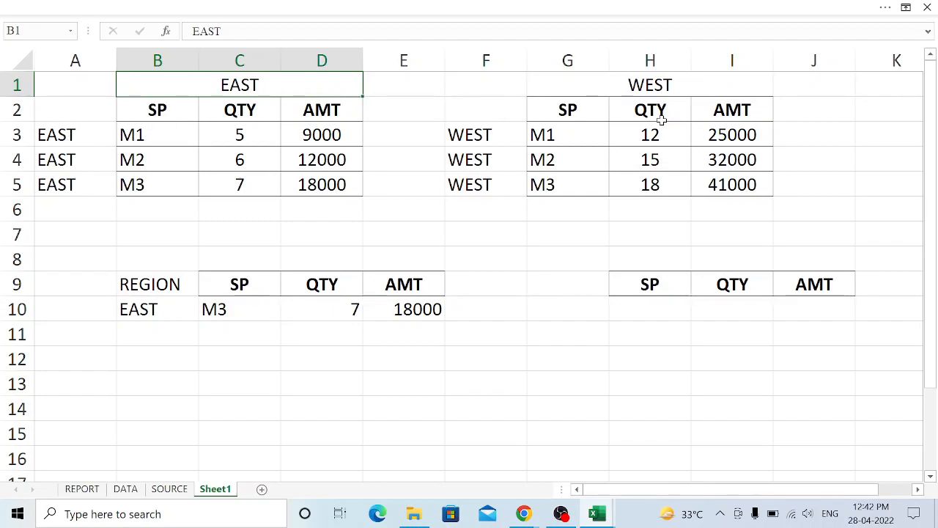
click(643, 225)
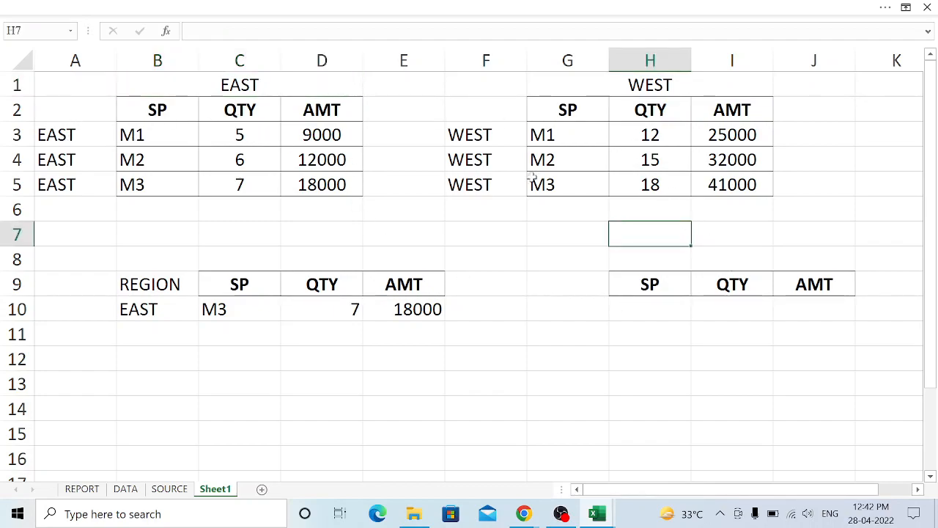
click(460, 114)
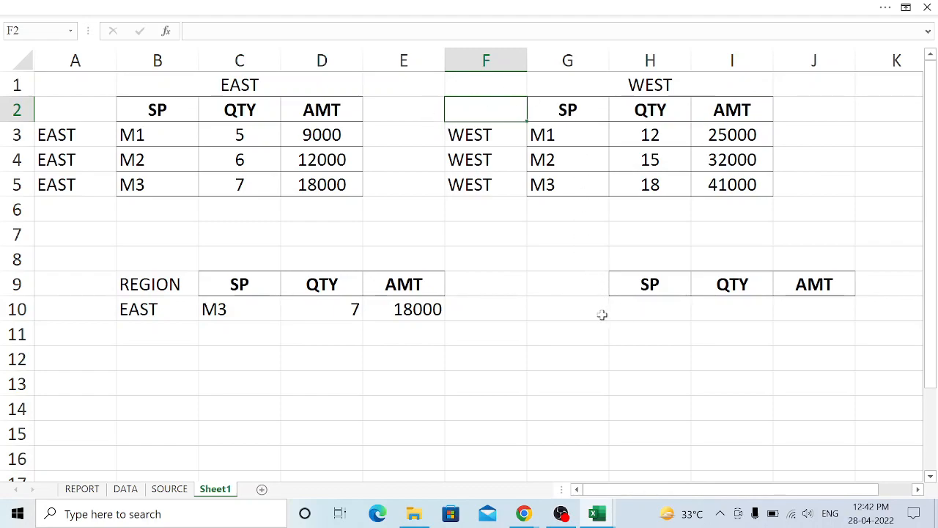
- Enter the heading REGION in A2 and F2 above the EAST and WEST labels
click(68, 113)
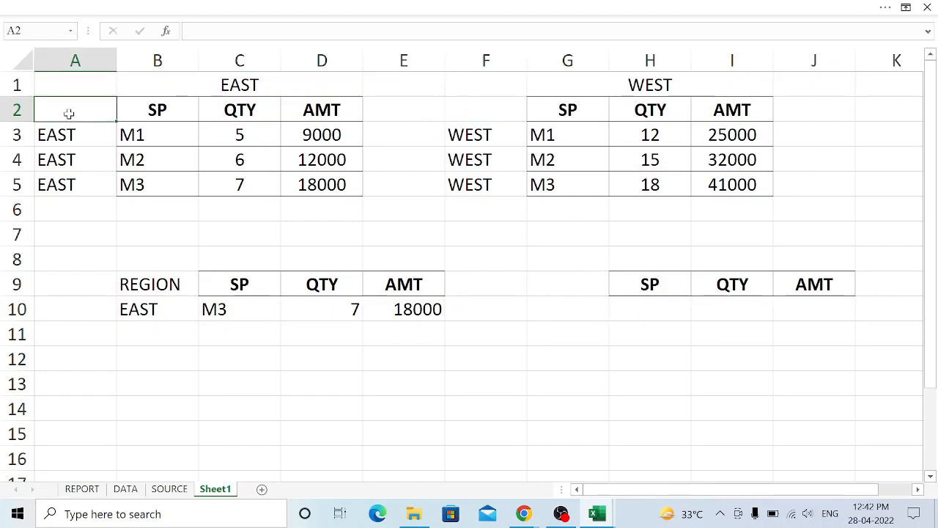
text(REGION)
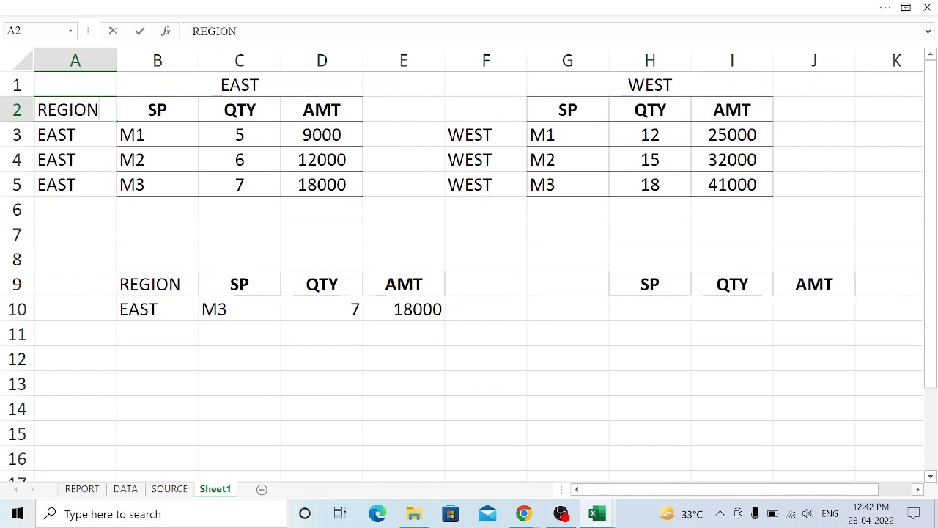
click(482, 110)
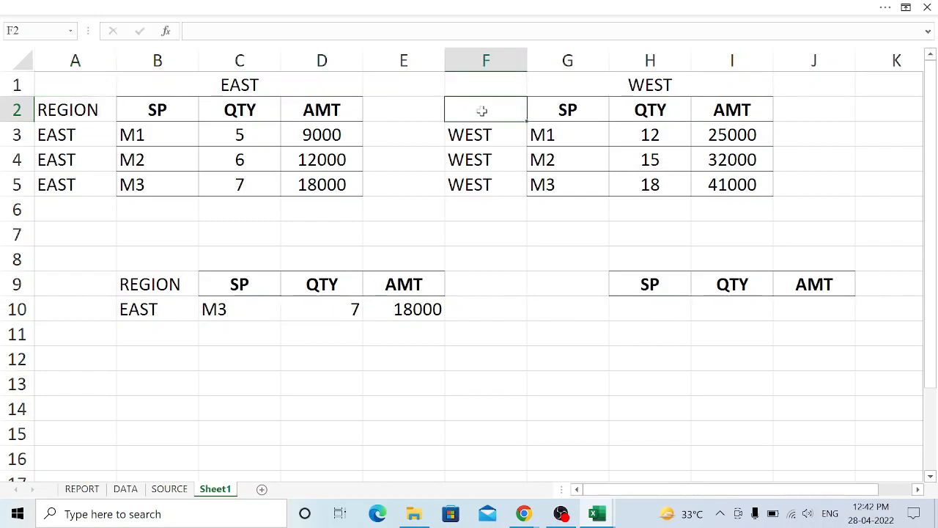
text(REGION)
key(Return)
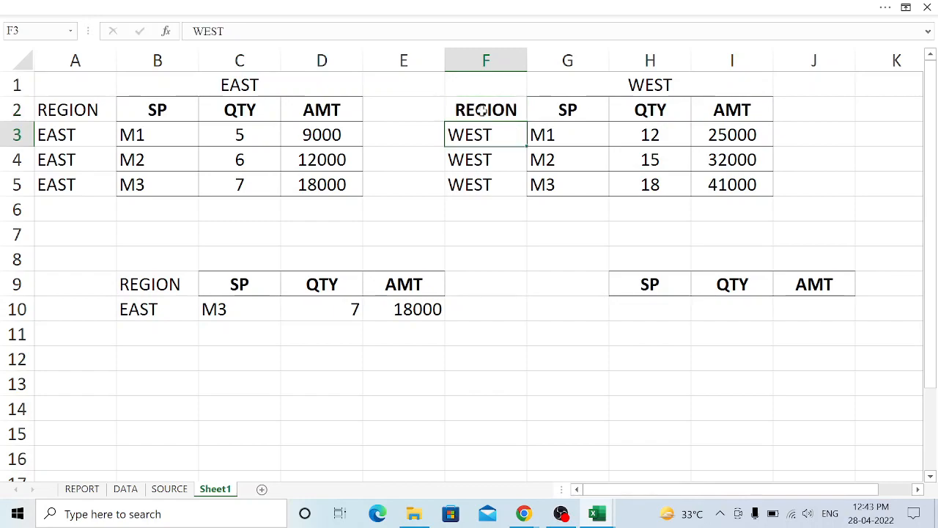
- Enter the heading REGION in G9, before the second result table's SP heading
click(584, 290)
text(REGION)
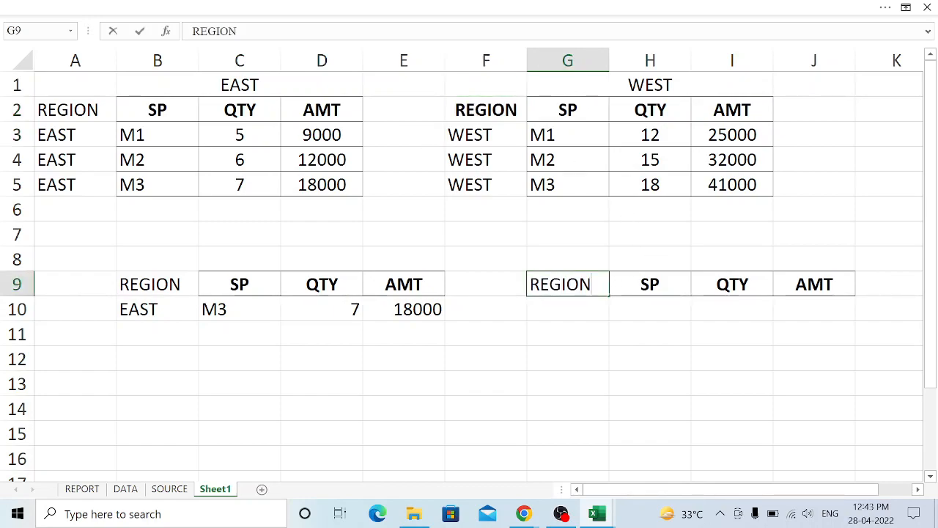
key(Return)
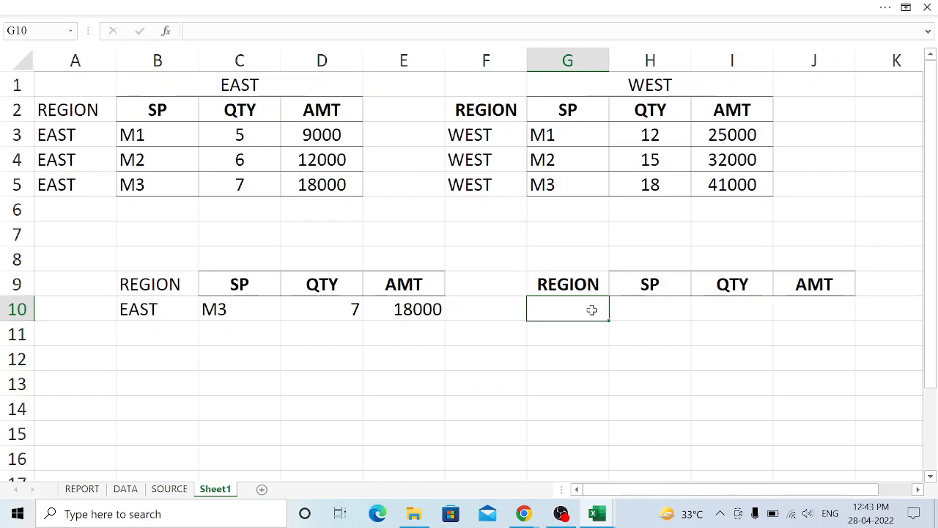
click(632, 309)
click(743, 315)
click(795, 307)
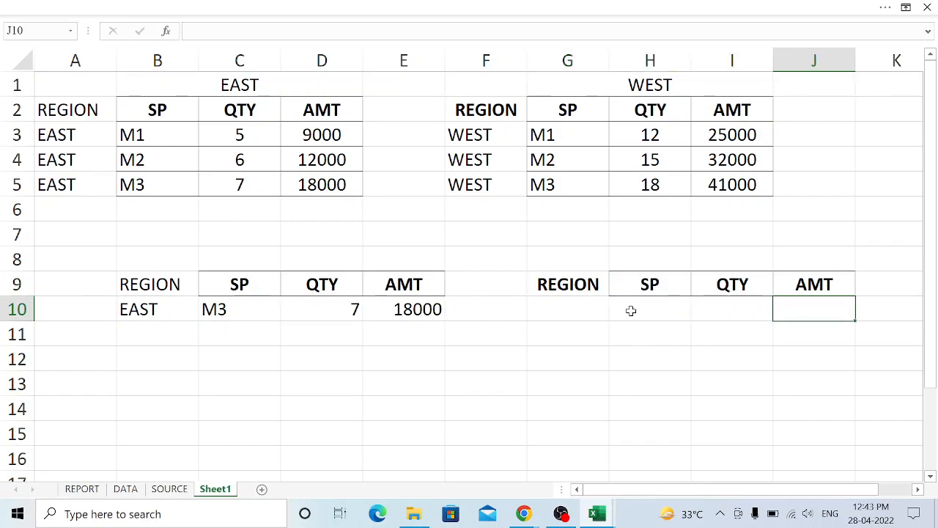
click(600, 307)
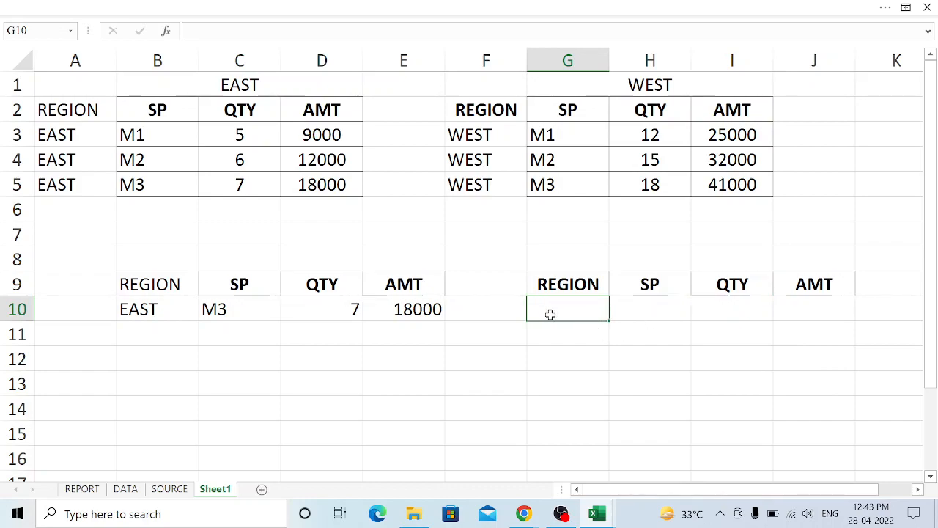
- Copy the REGION, SP, QTY and AMT headings from G9:J9 to row 12, starting at G12
drag(571, 283, 782, 287)
key(ctrl+c)
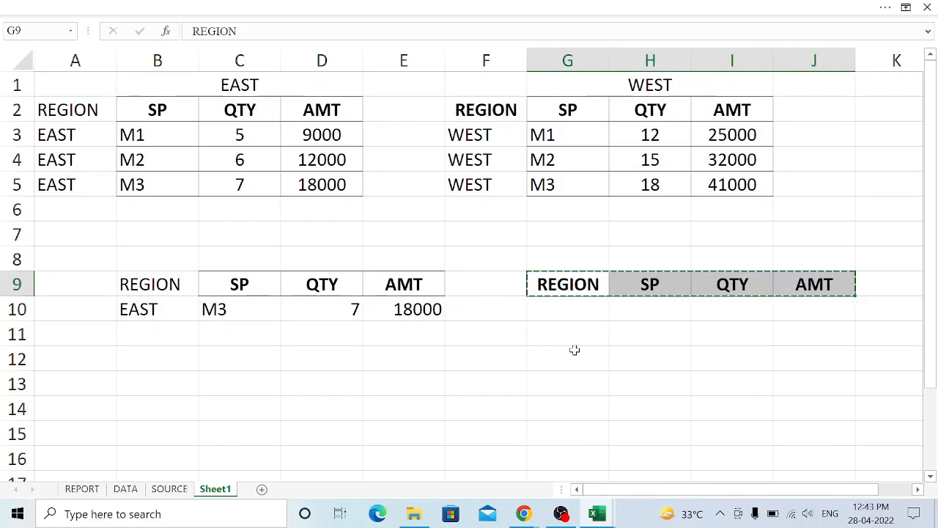
click(575, 351)
key(ctrl+v)
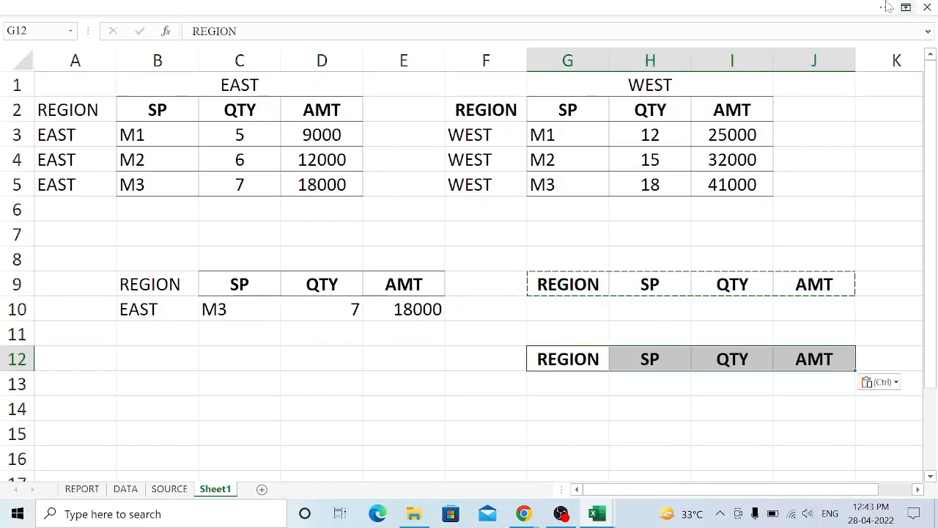
- Show the full ribbon with its tabs and commands, and zoom the sheet out to 145%
click(906, 7)
click(850, 132)
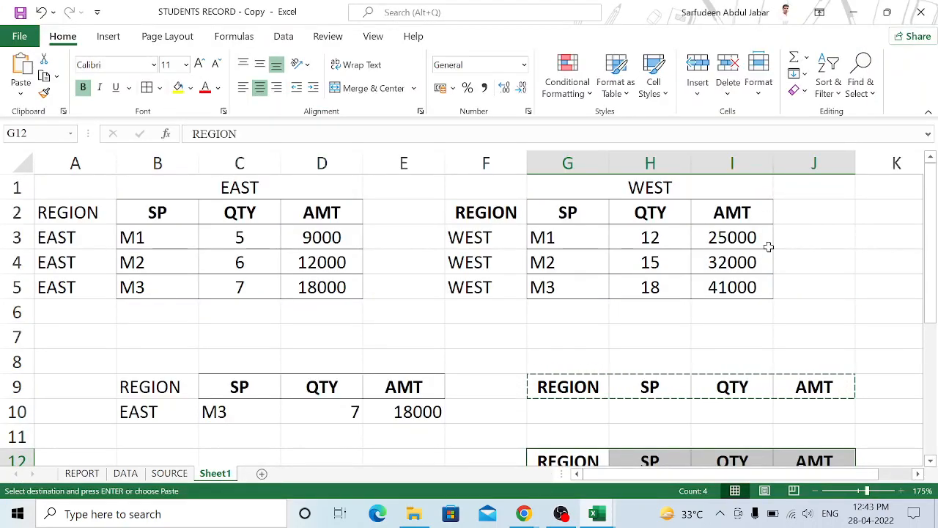
ctrl+scroll(534, 321, down, 2)
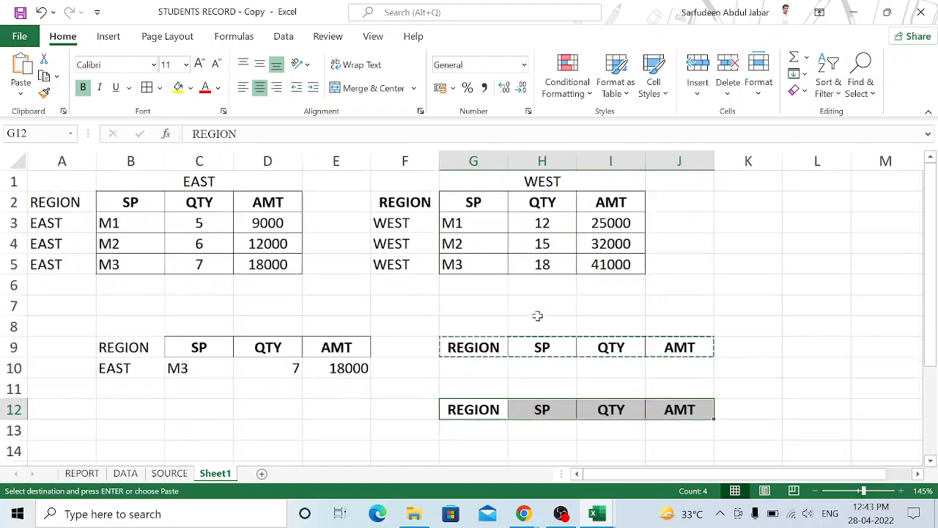
- Enter EAST in G10 as the region criterion under the REGION heading
ctrl+scroll(539, 313, down, 1)
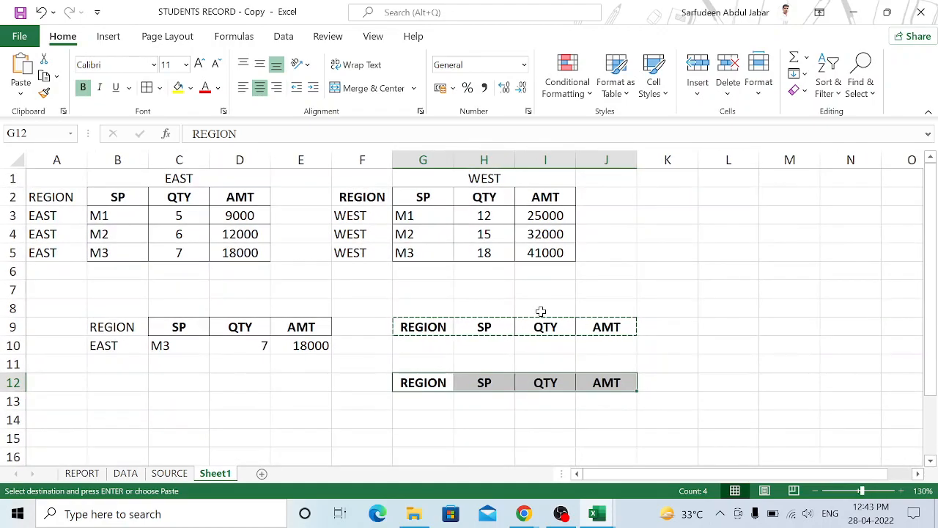
click(736, 277)
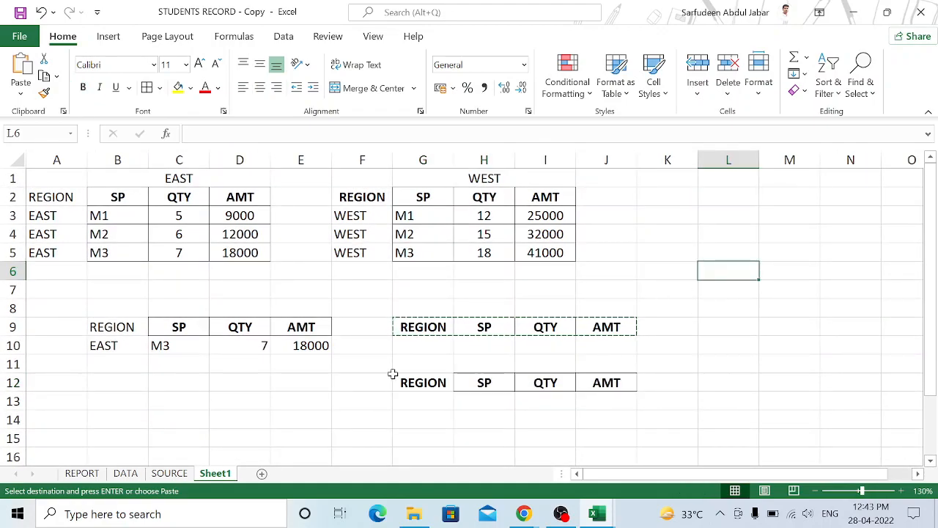
click(416, 384)
click(432, 345)
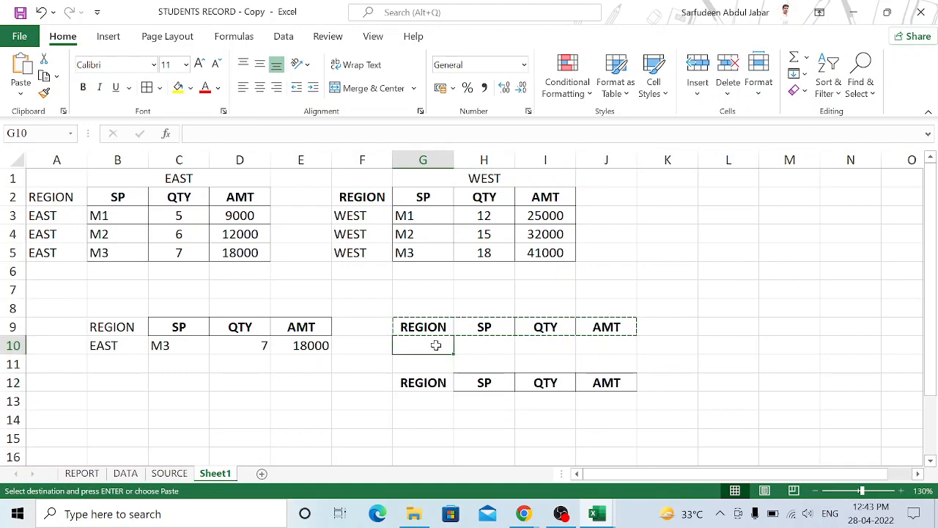
text(EAST)
key(Return)
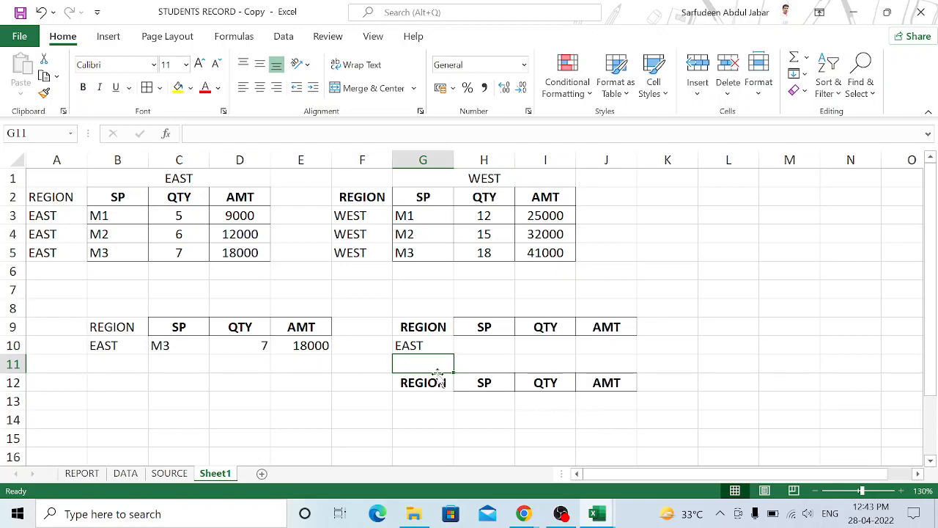
click(424, 333)
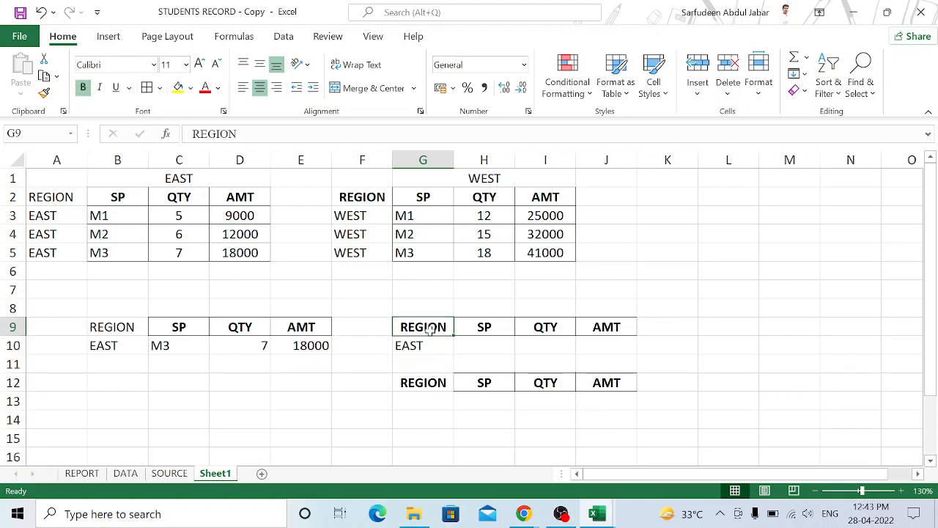
click(423, 383)
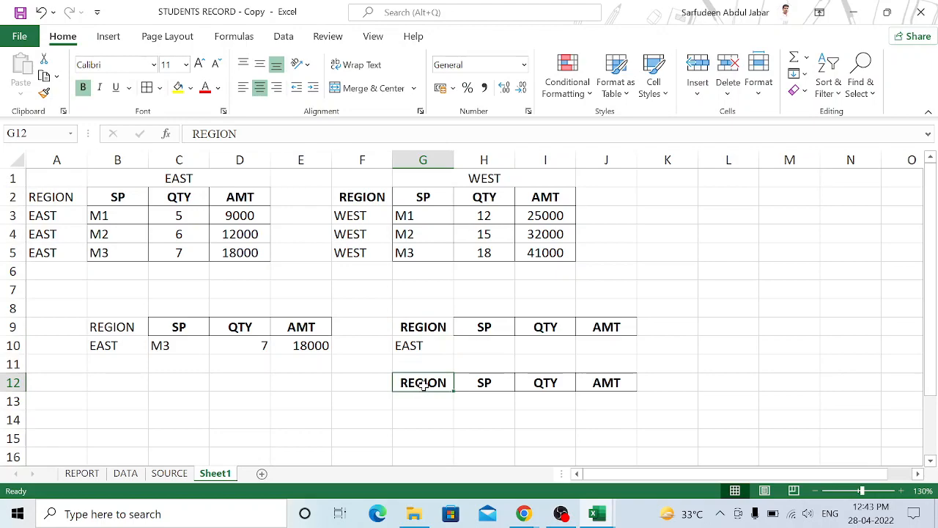
drag(427, 389, 429, 393)
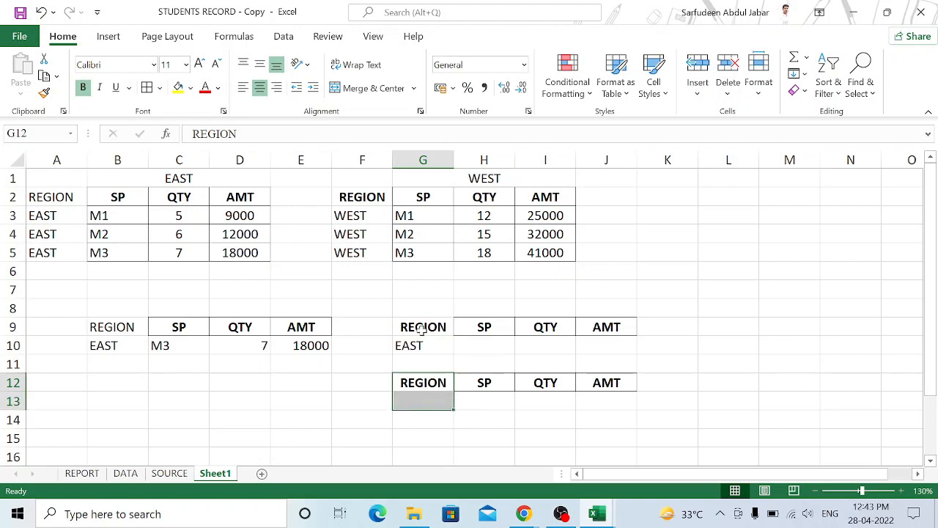
click(444, 400)
text(=)
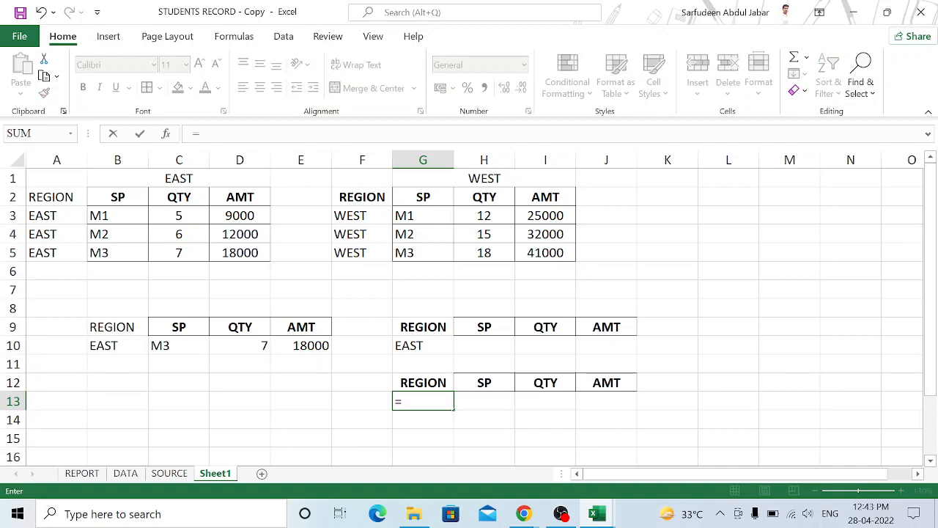
key(BackSpace)
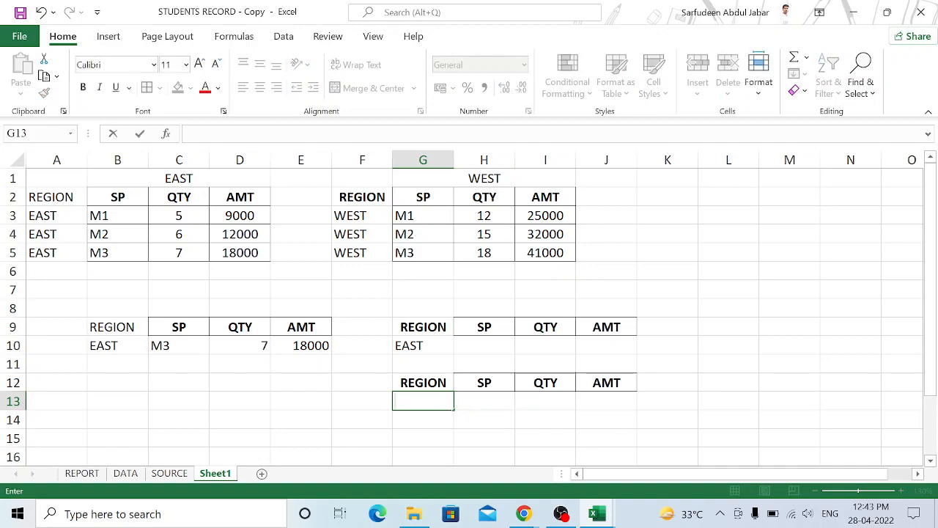
click(432, 383)
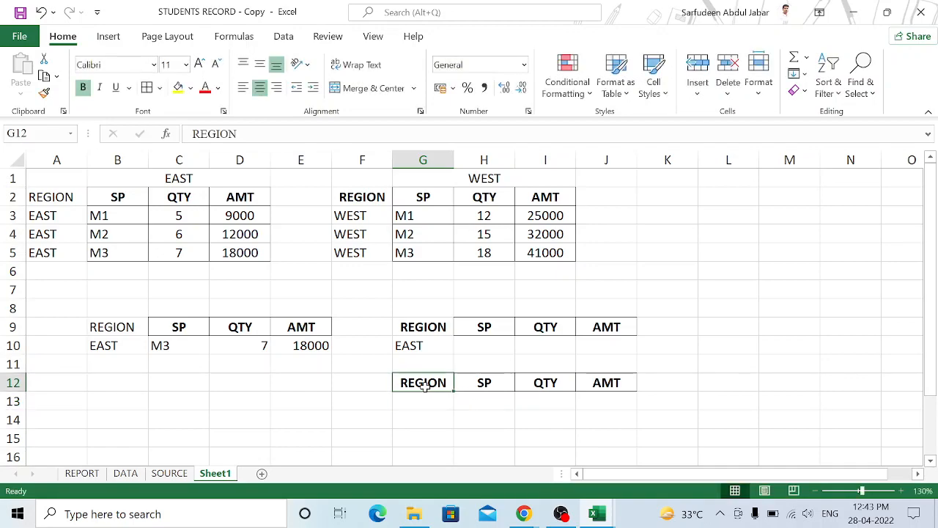
drag(420, 327, 420, 335)
click(486, 350)
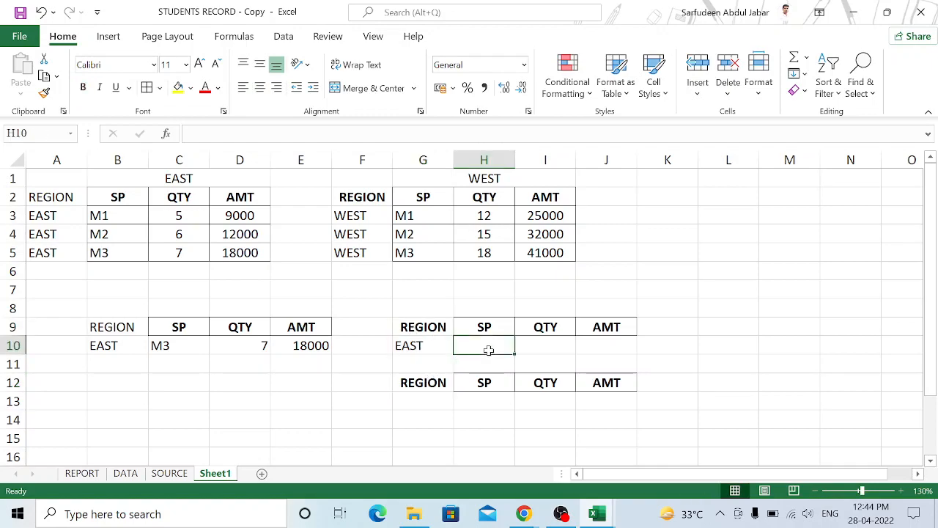
click(431, 331)
drag(437, 330, 438, 347)
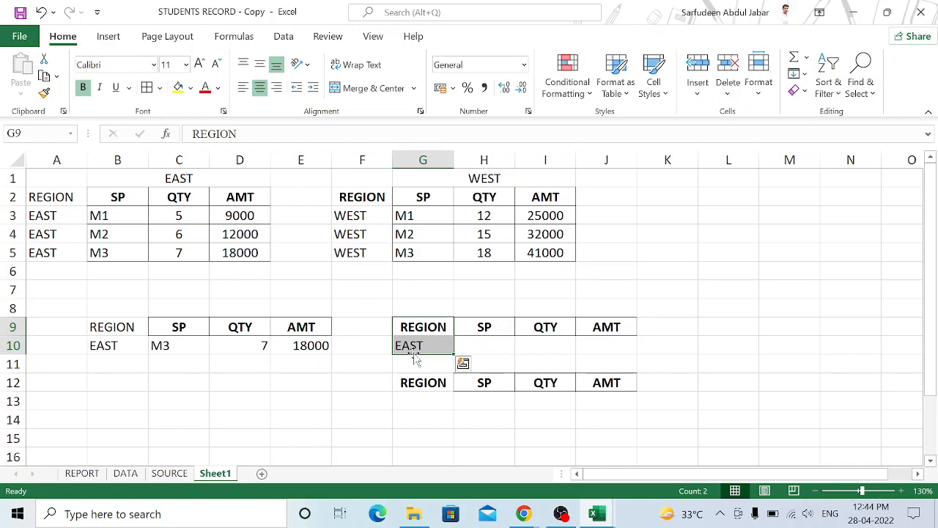
click(431, 326)
- Start an Advanced Filter that copies to another location, with both A2:D5 and F2:I5 as the list range
drag(431, 326, 605, 343)
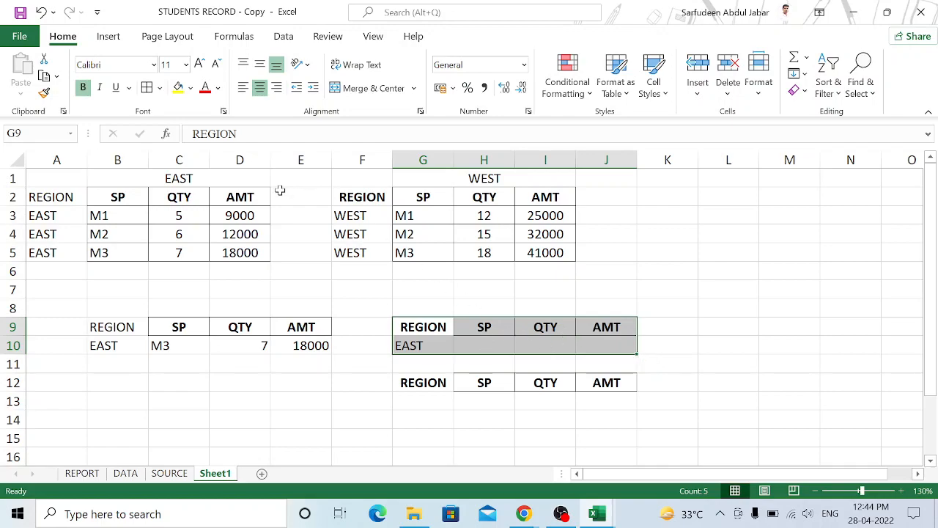
click(286, 38)
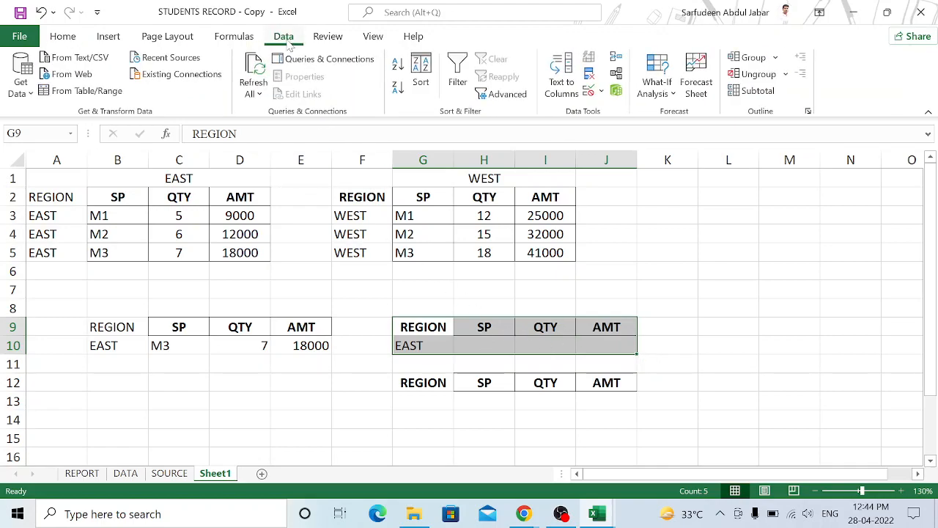
click(496, 94)
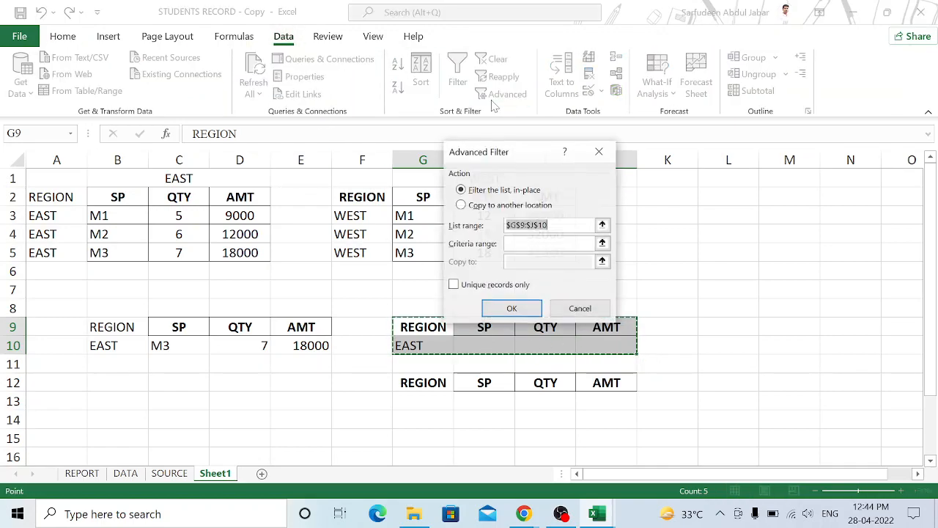
drag(505, 154, 698, 52)
click(662, 104)
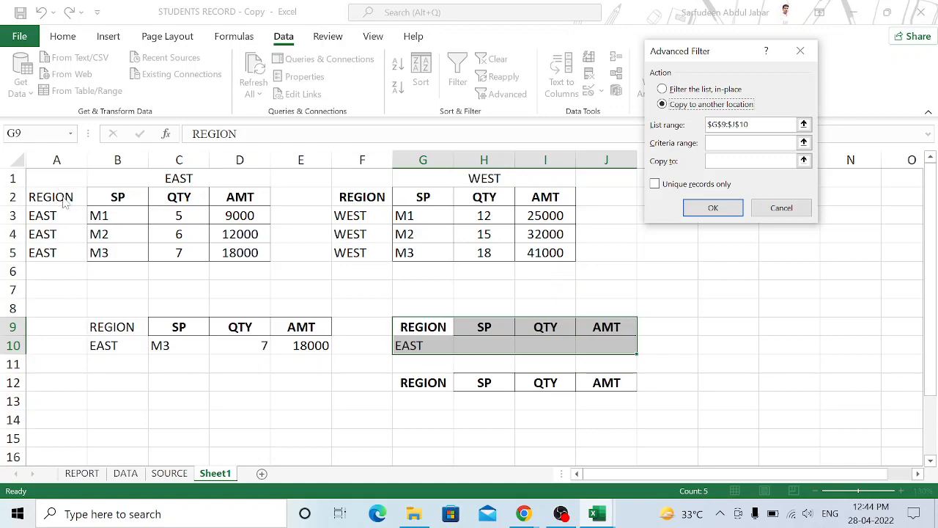
drag(758, 124, 705, 126)
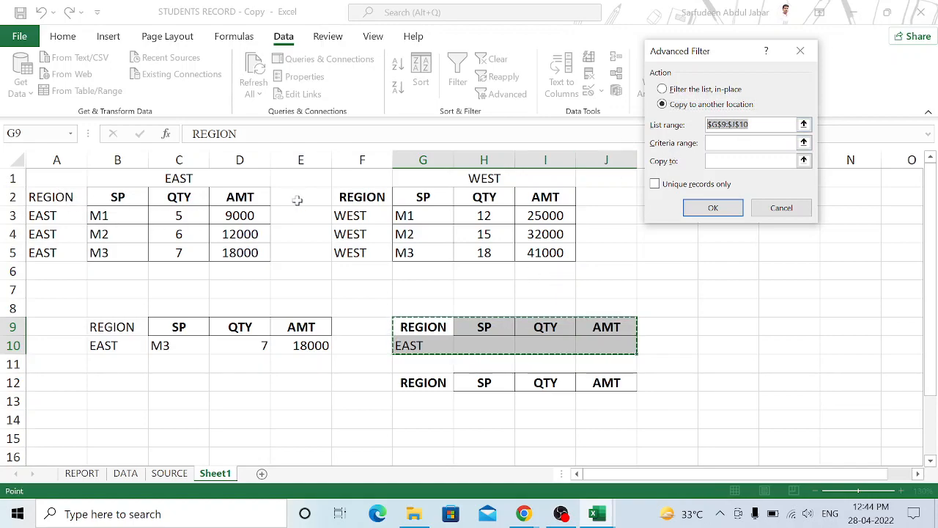
drag(64, 197, 218, 250)
drag(370, 194, 540, 251)
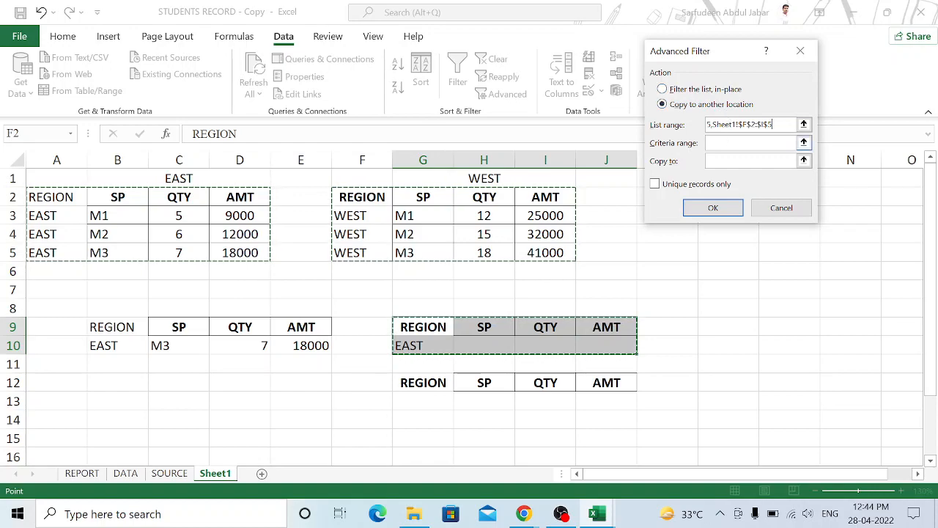
- Try to run the filter with criteria range G9:J10, copying unique records only to G12:J12
click(747, 142)
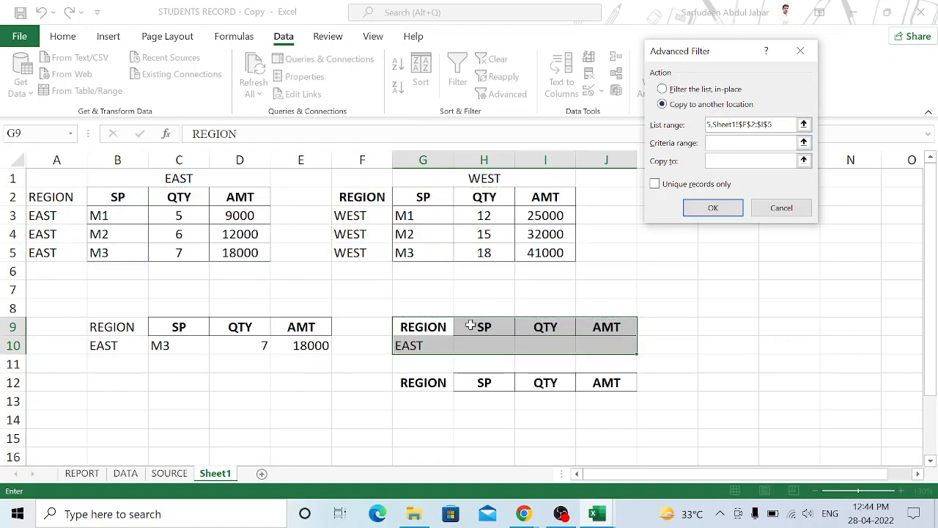
drag(434, 325, 444, 347)
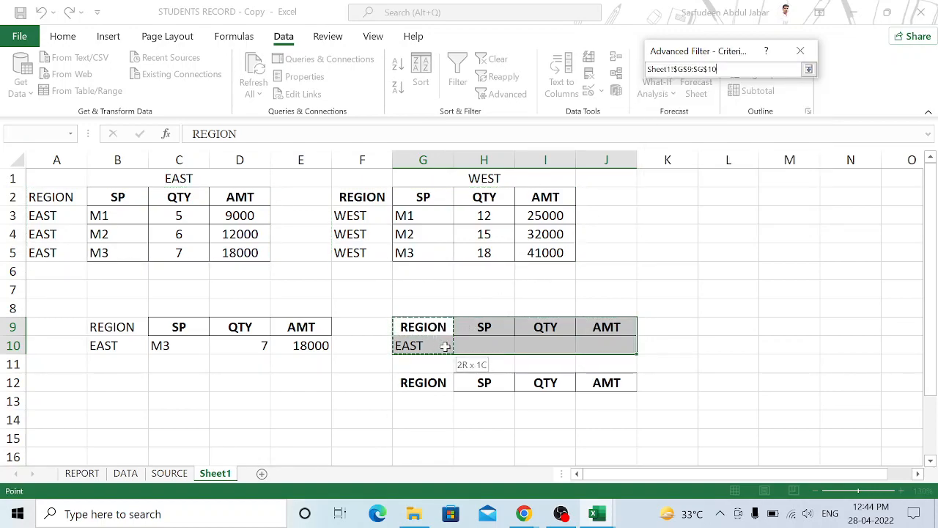
drag(572, 346, 593, 345)
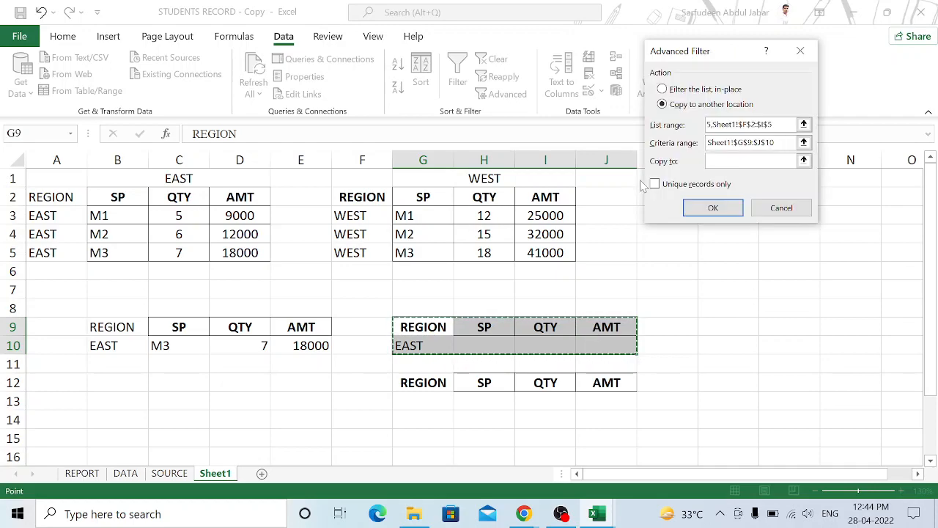
click(706, 165)
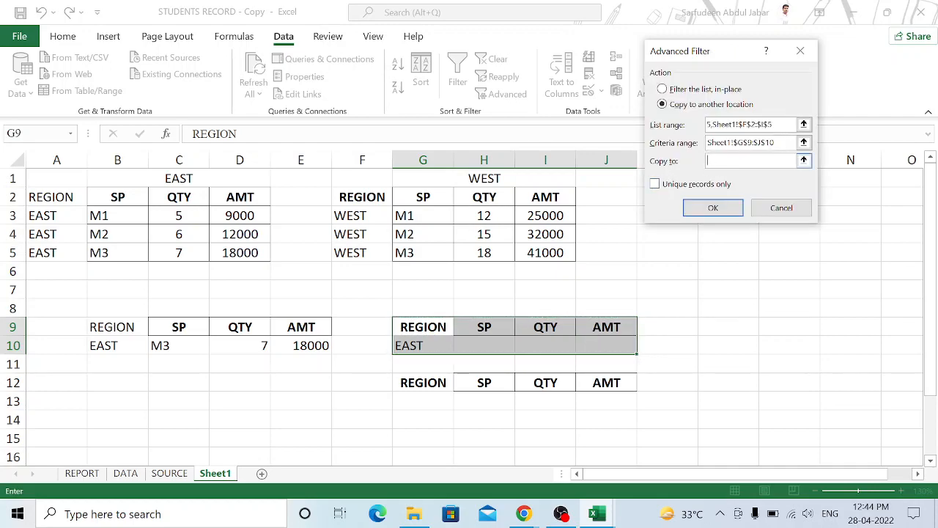
drag(428, 386, 604, 384)
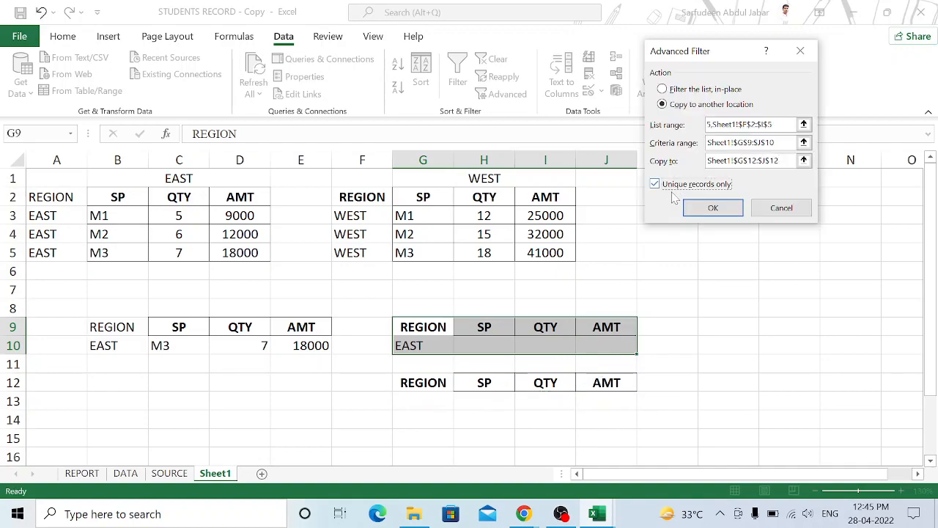
click(698, 213)
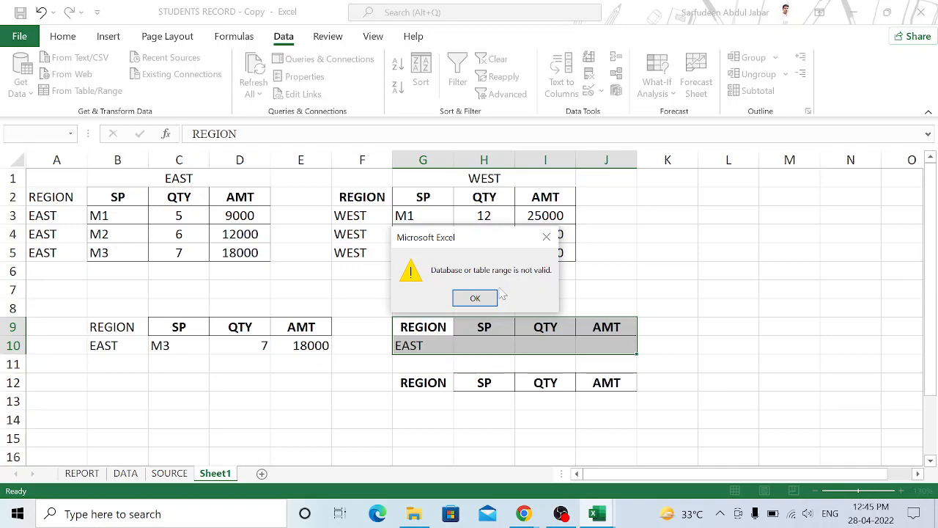
click(464, 298)
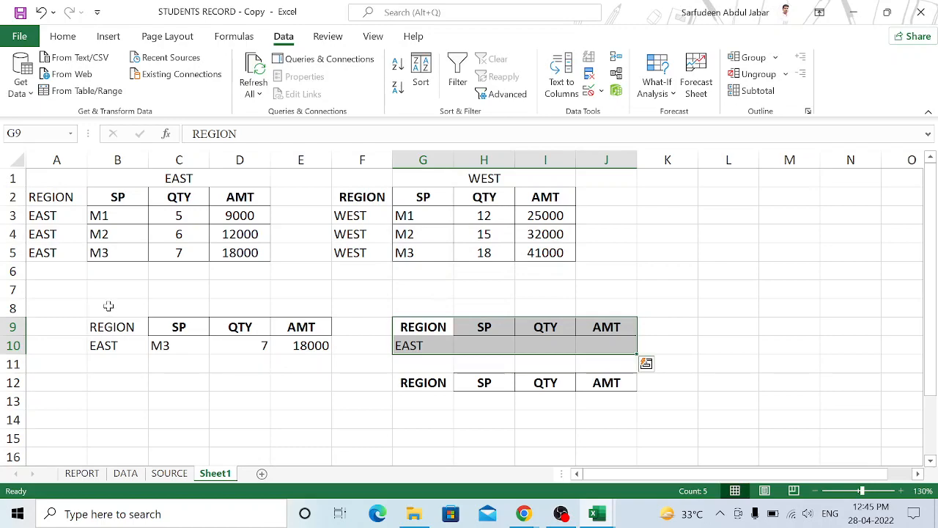
- Move the lookup result table from B9:E10 to K3:N4, and the WEST table to A6, directly below the EAST data
drag(90, 305, 305, 362)
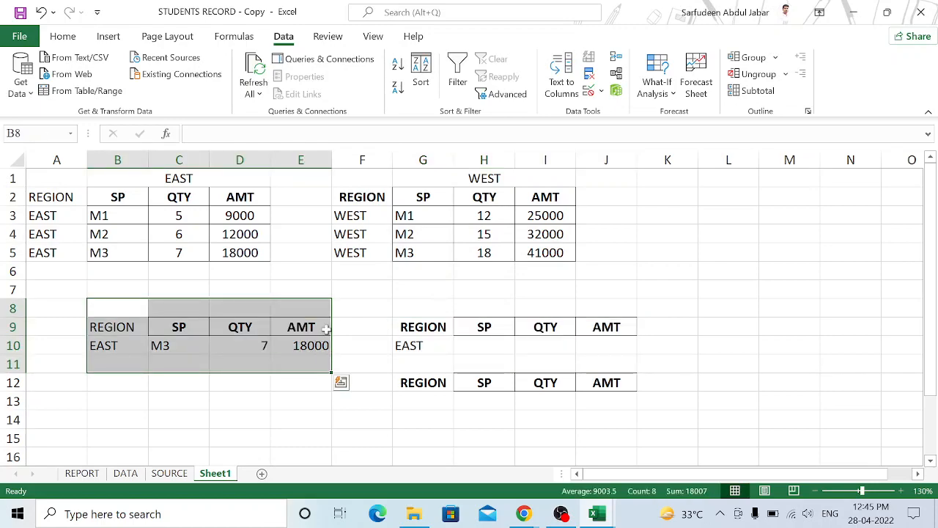
drag(325, 331, 844, 214)
drag(375, 195, 219, 334)
- Delete row 6 with the repeated headings so the EAST and WEST records form one continuous list
right_click(10, 271)
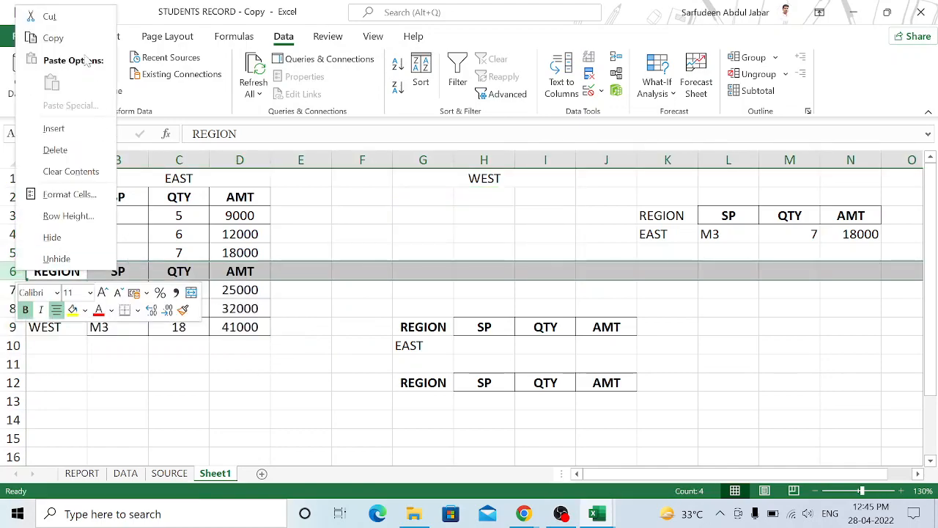
click(102, 149)
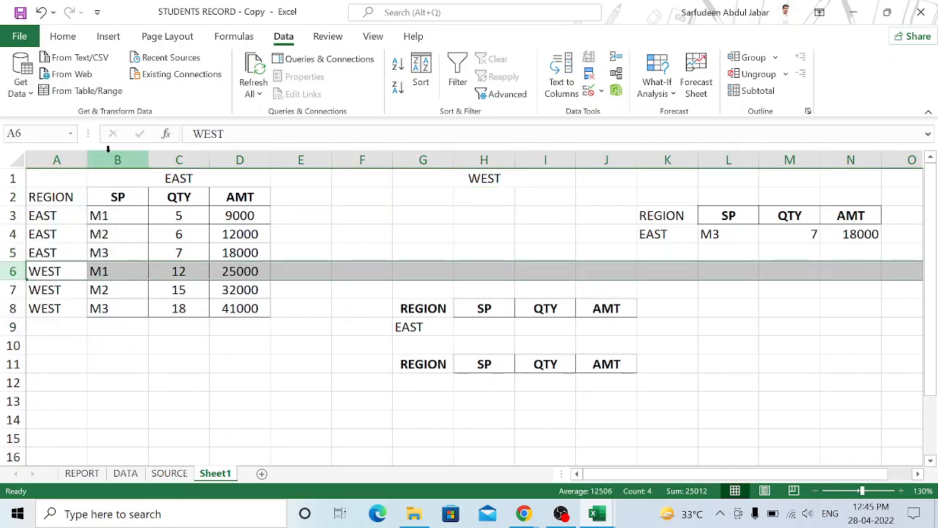
click(367, 249)
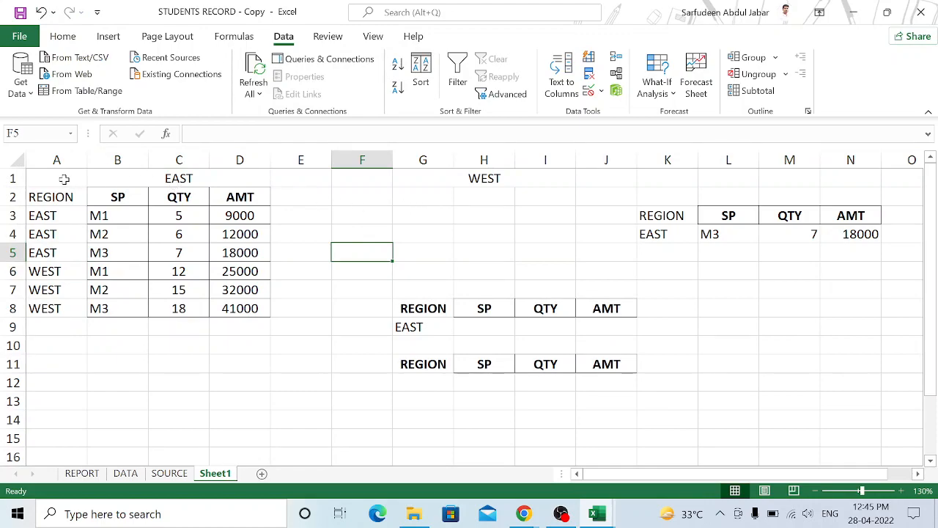
- Start an Advanced Filter that copies to another location, using the combined table A2:D8 as the list range
drag(422, 307, 608, 325)
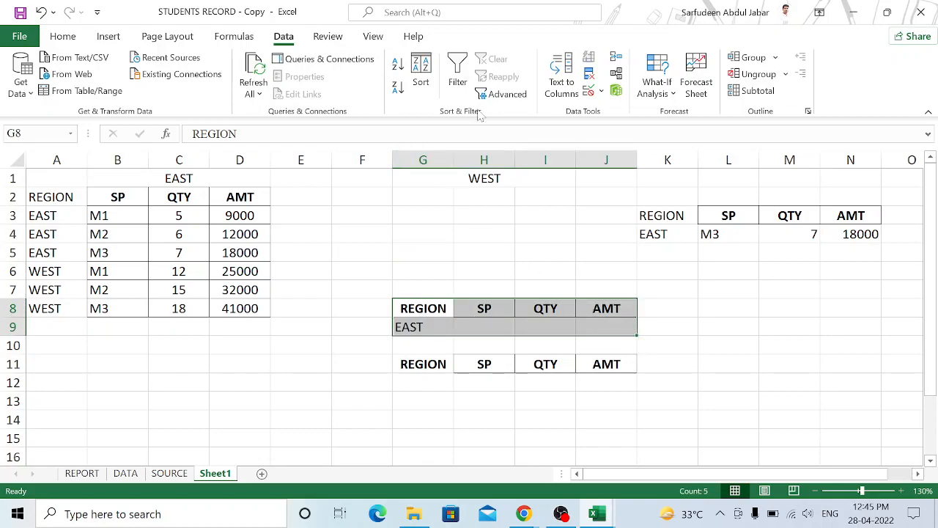
click(501, 96)
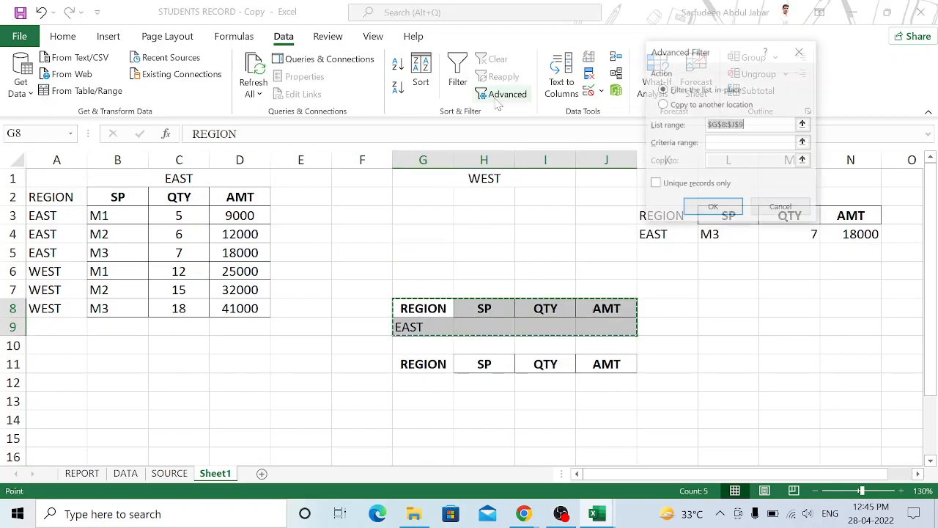
click(703, 105)
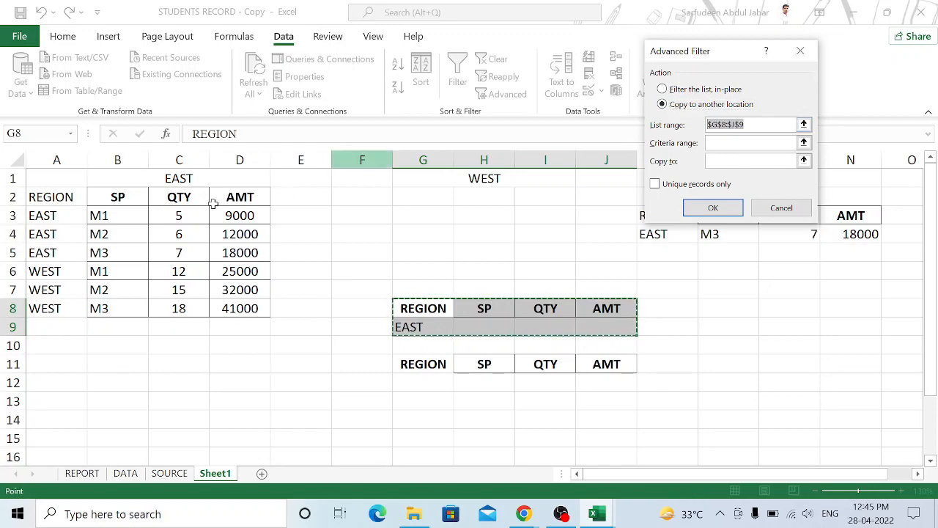
drag(70, 196, 231, 310)
- Apply the filter with criteria range G8:J9, copying unique records only to G11:J11
click(784, 142)
drag(434, 308, 617, 326)
click(733, 160)
drag(427, 364, 606, 363)
click(670, 184)
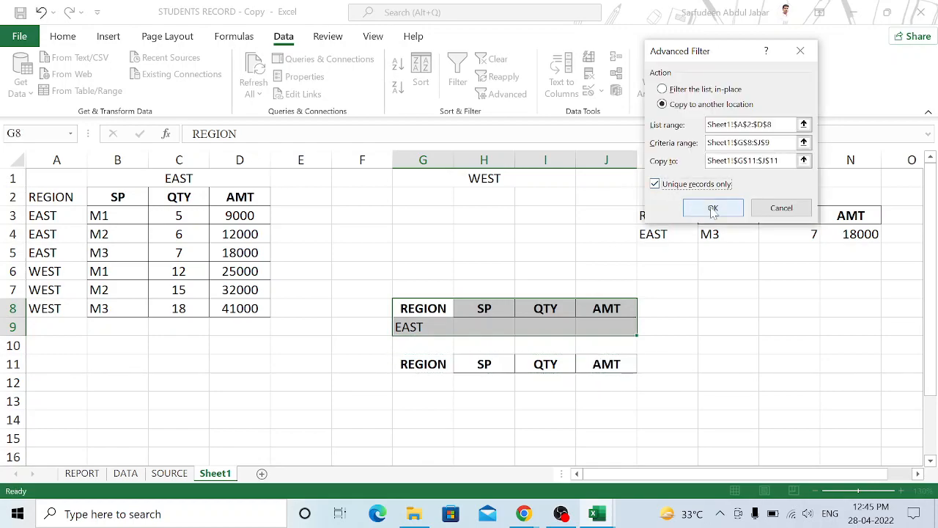
click(712, 207)
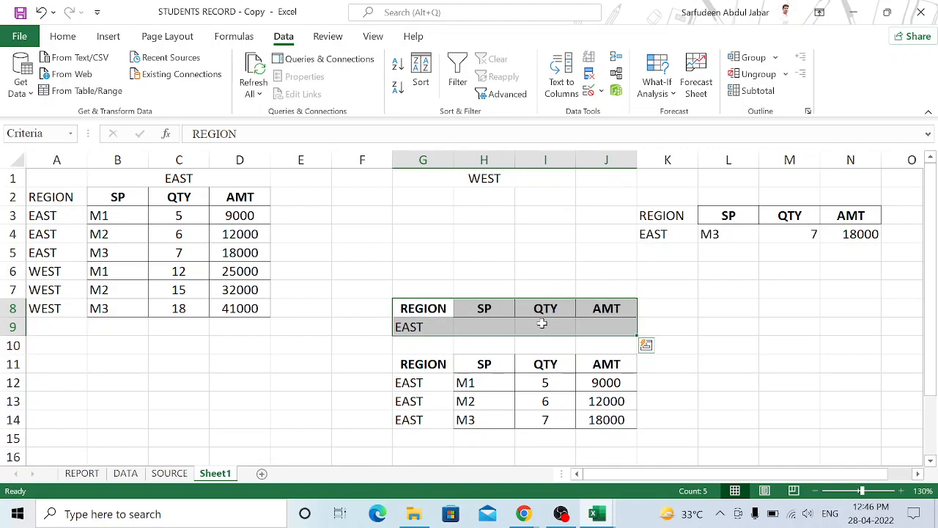
click(425, 326)
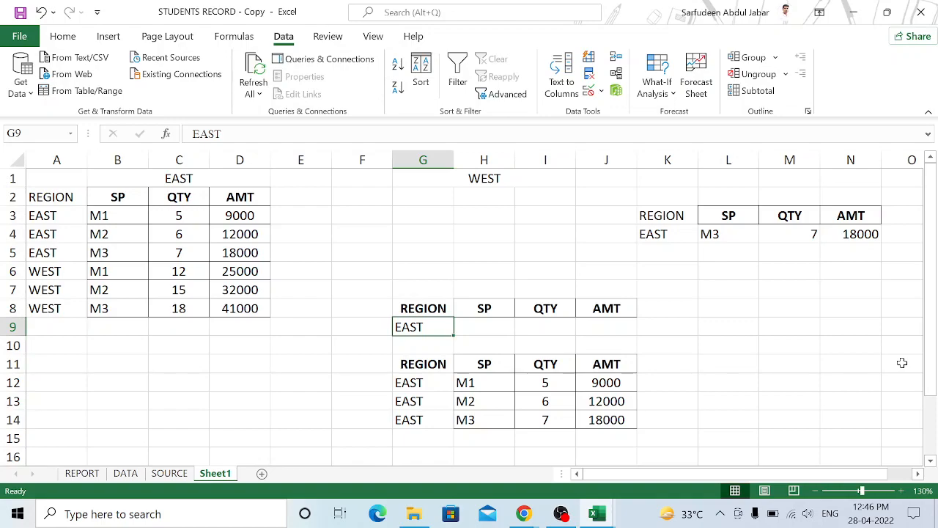
- Set the REGION criterion in G9 to WEST and select the criteria range G8:J9
text(WEST)
key(Return)
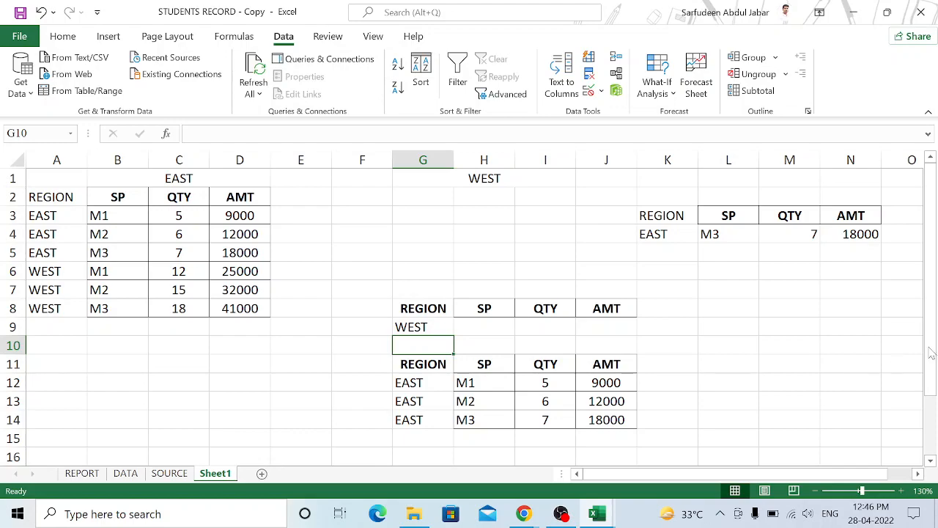
drag(422, 306, 578, 320)
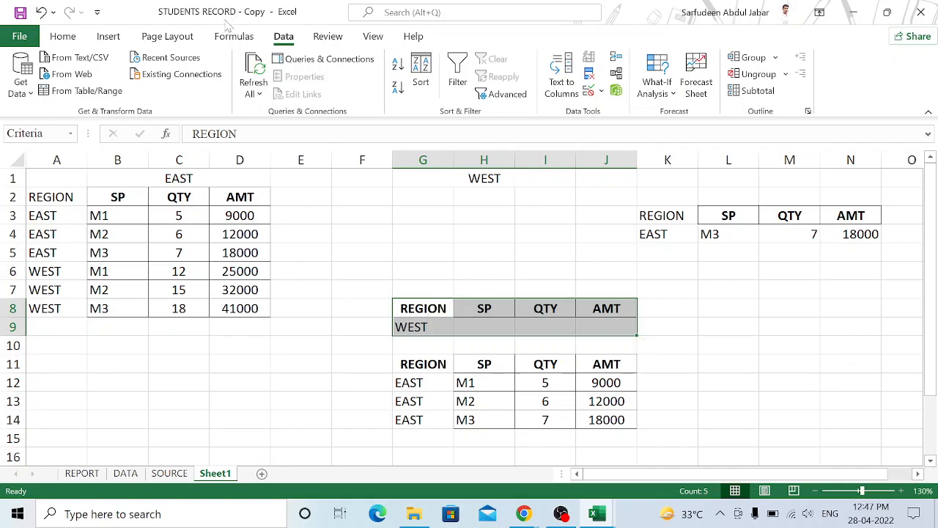
- Start recording a macro named ADVFIL, stored in This Workbook
click(375, 38)
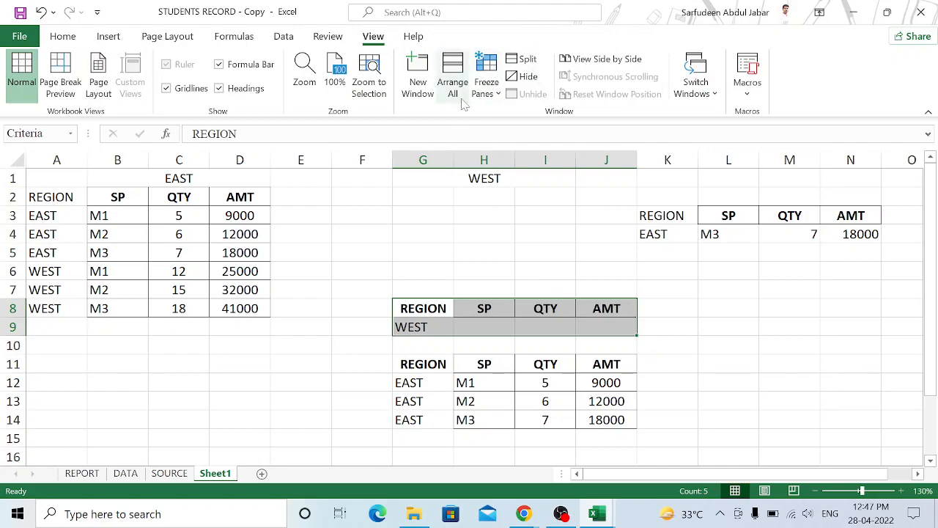
click(749, 101)
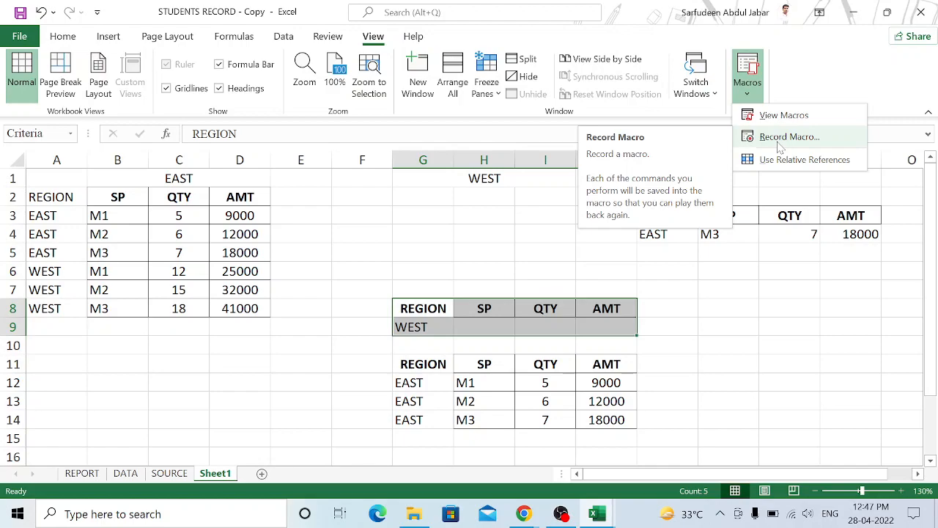
click(781, 138)
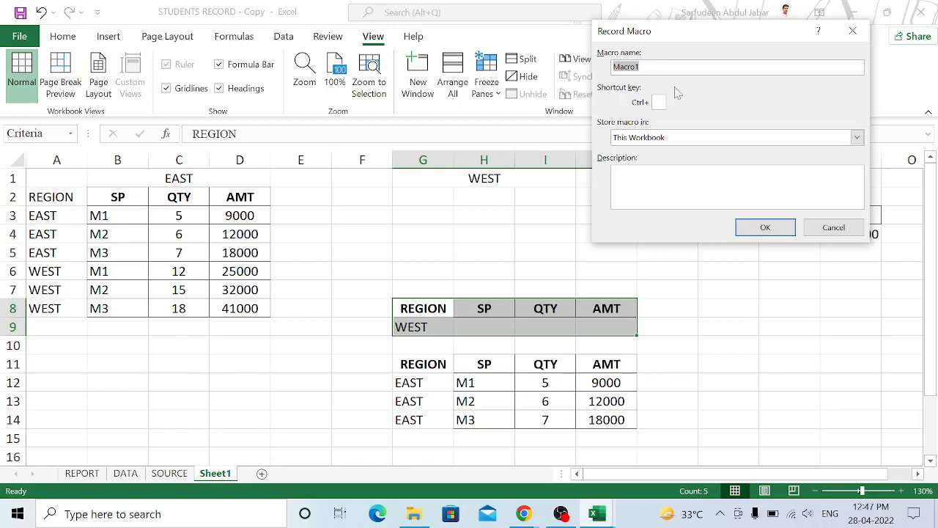
text(ADVFIL)
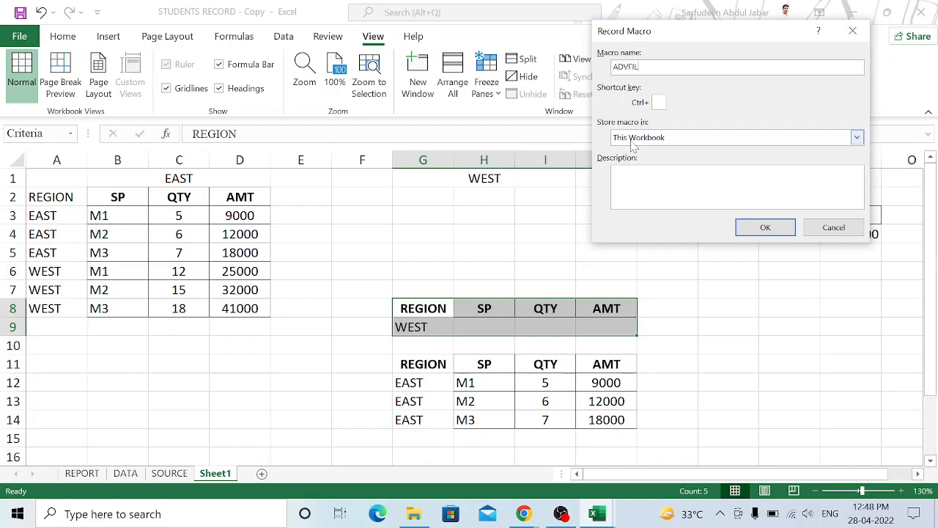
click(856, 138)
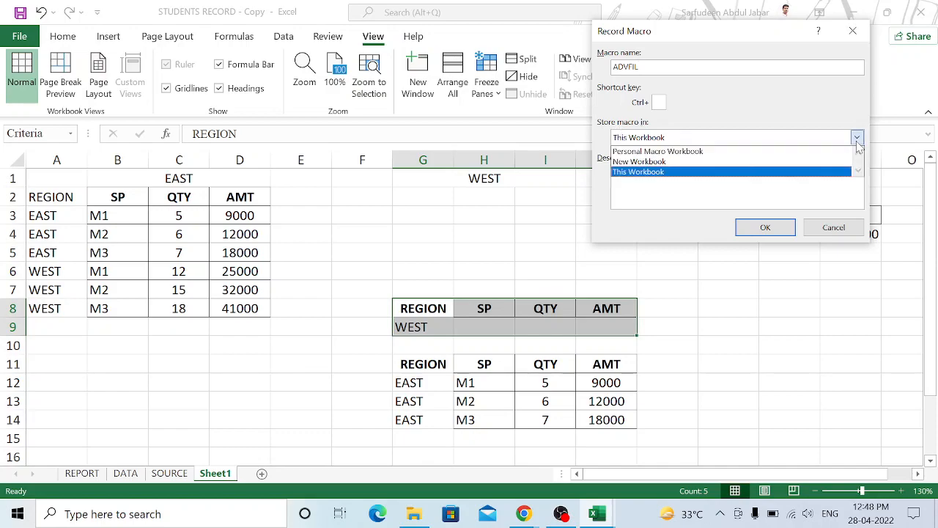
click(688, 172)
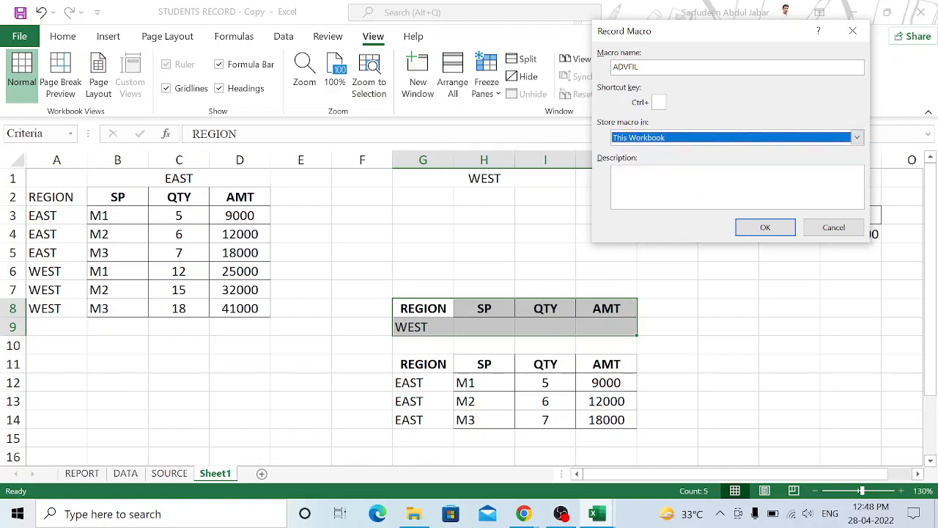
click(688, 177)
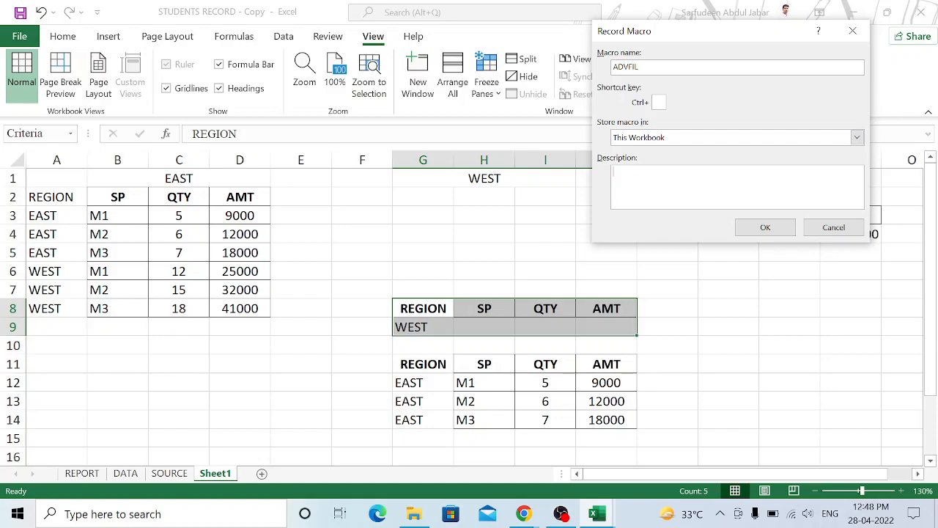
click(762, 229)
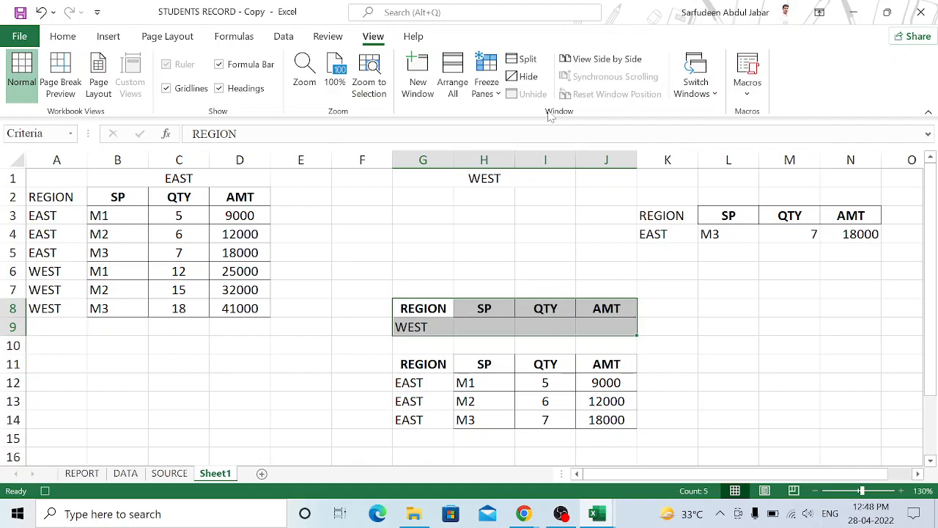
- Start an Advanced Filter that copies to another location, reselecting A2:D8 on Sheet1 as the list range
click(282, 38)
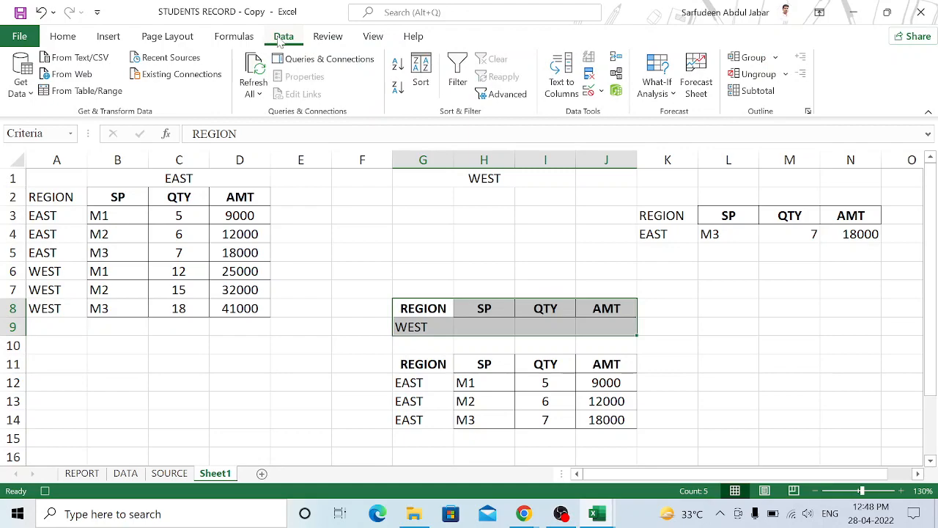
click(505, 100)
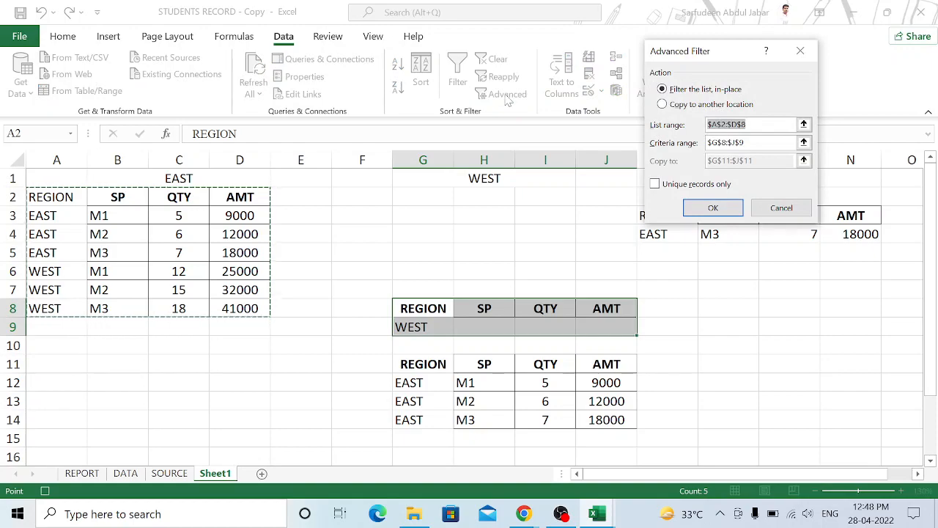
click(663, 105)
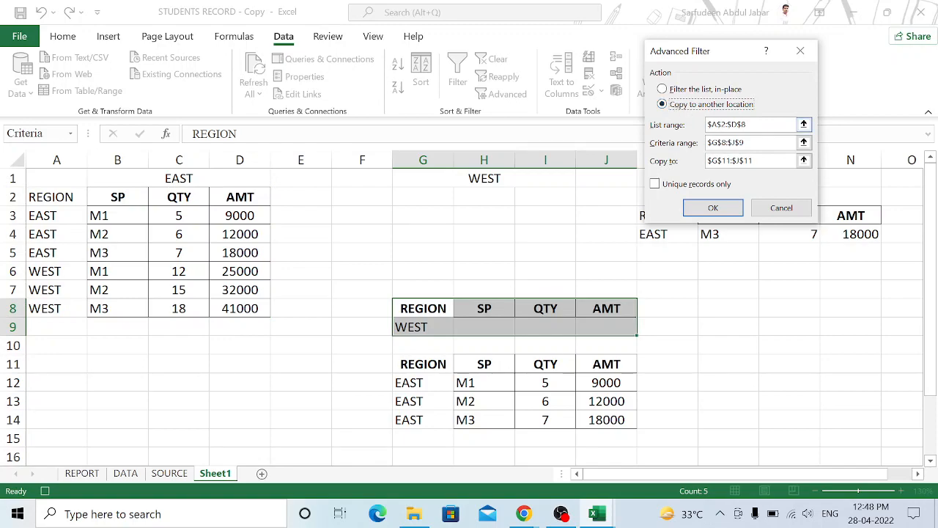
drag(749, 124, 706, 127)
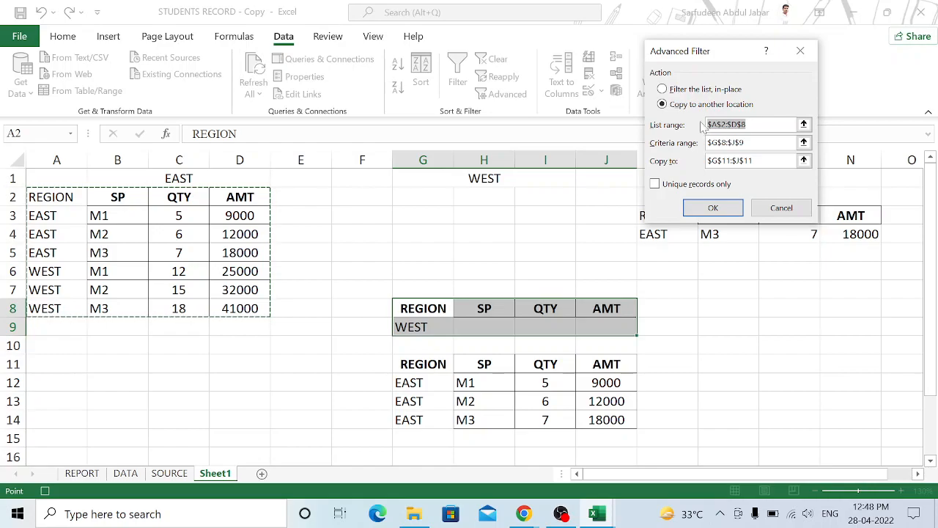
drag(40, 192, 238, 309)
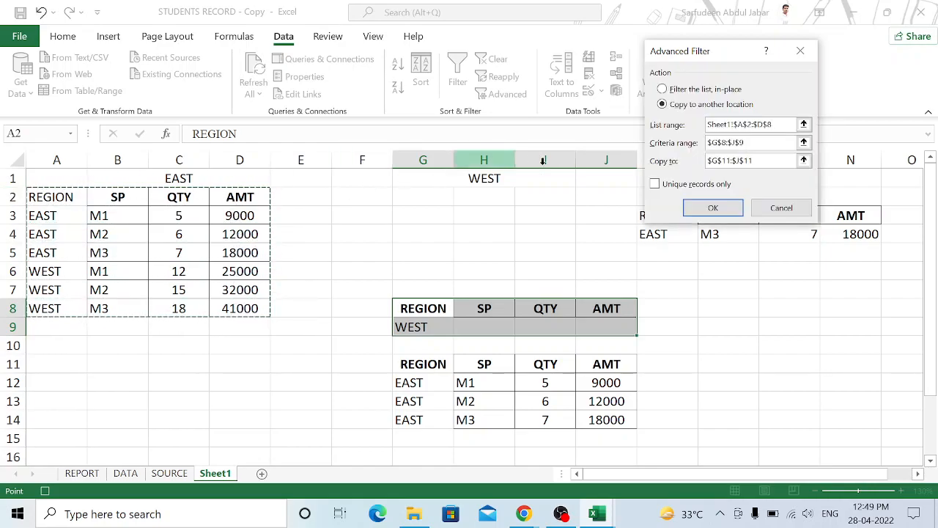
- Apply the filter with criteria range G8:J9, copying unique records only to the headings in G11:J11
key(Tab)
drag(416, 306, 598, 332)
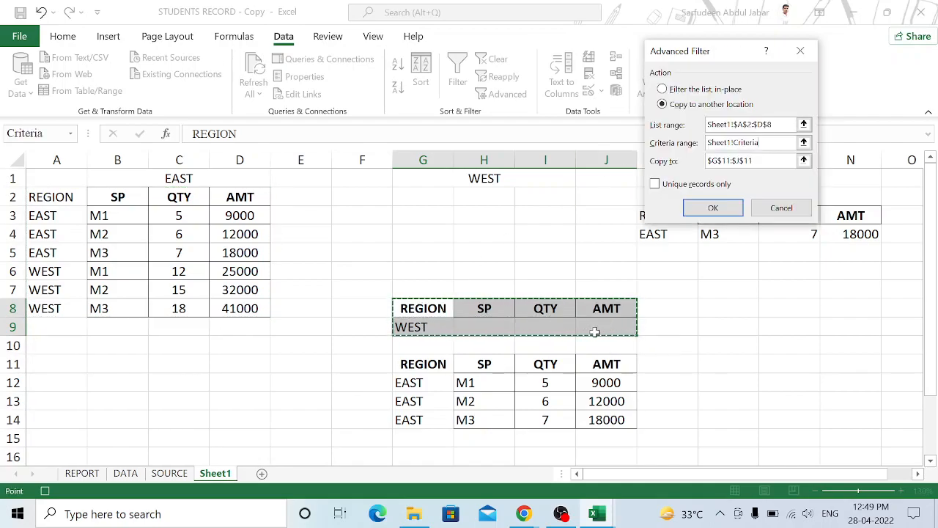
double_click(730, 169)
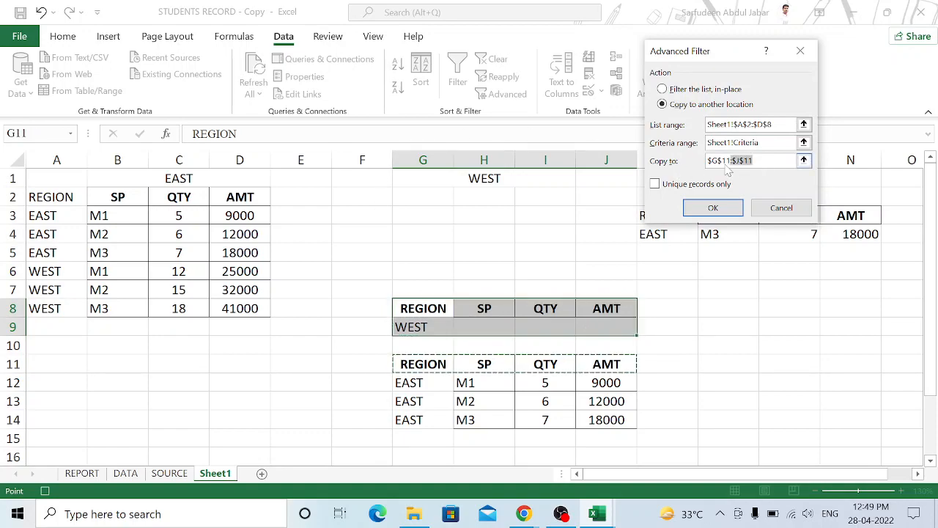
drag(404, 363, 591, 366)
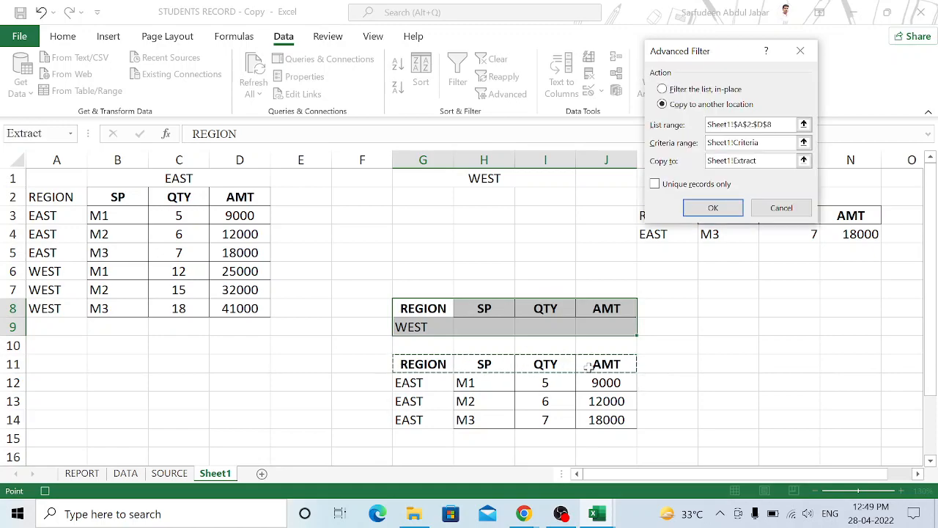
click(655, 185)
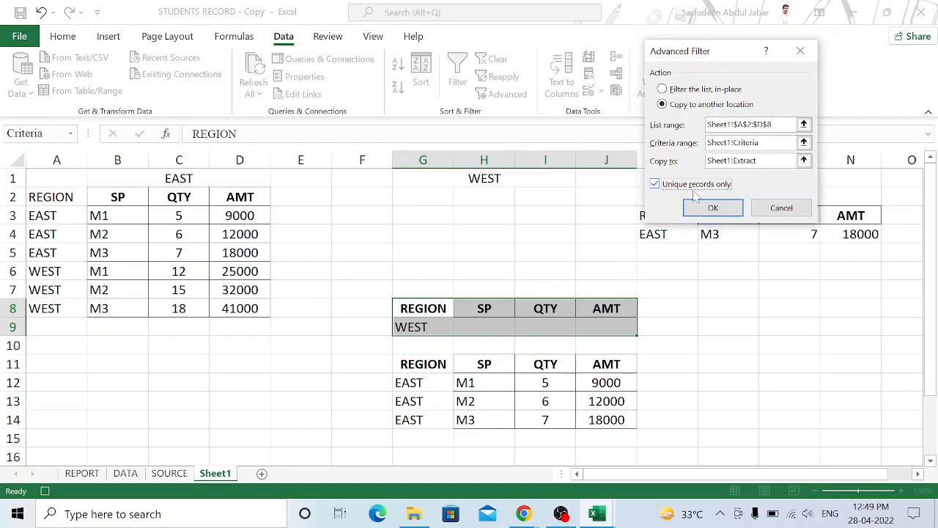
click(713, 208)
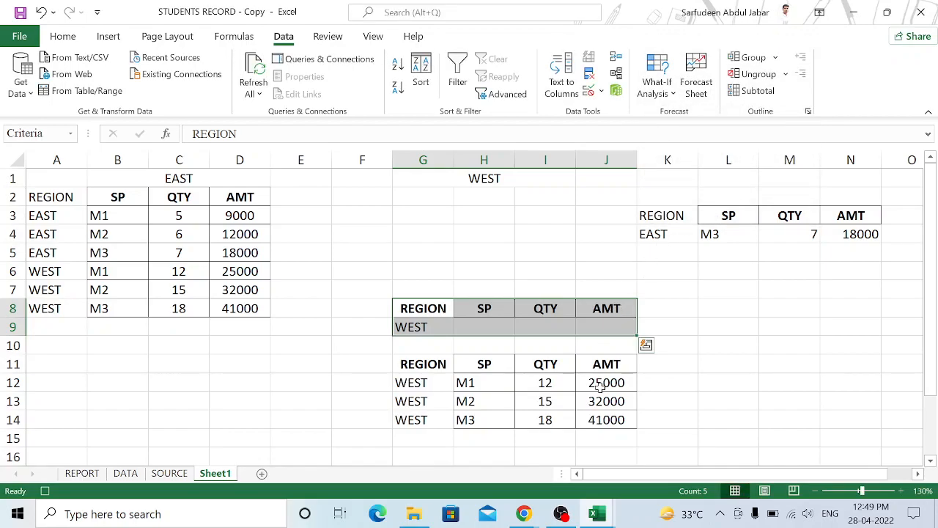
- Stop recording the ADVFIL macro and deselect the criteria range
click(371, 39)
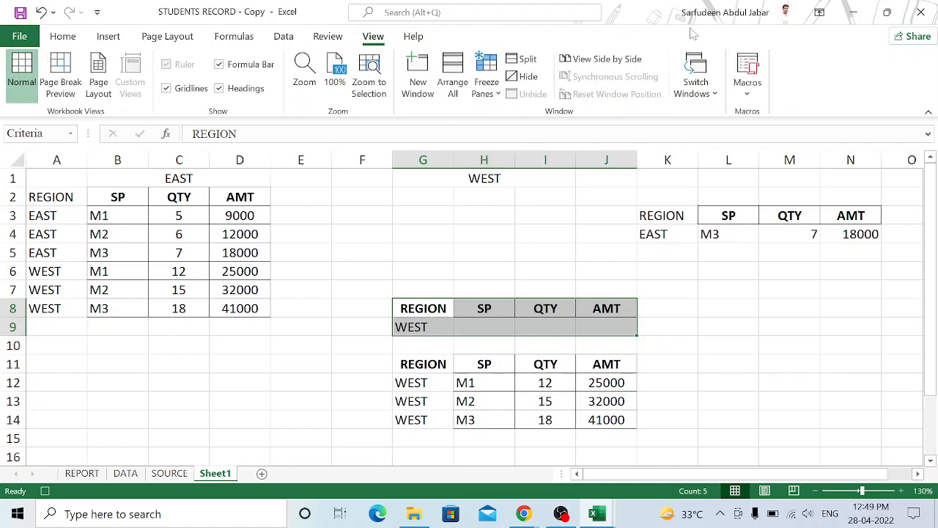
click(744, 103)
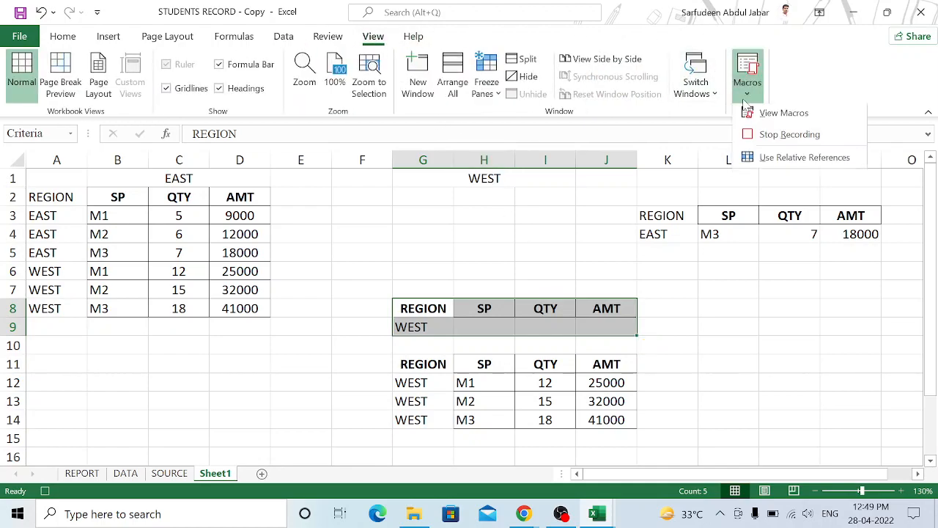
click(759, 139)
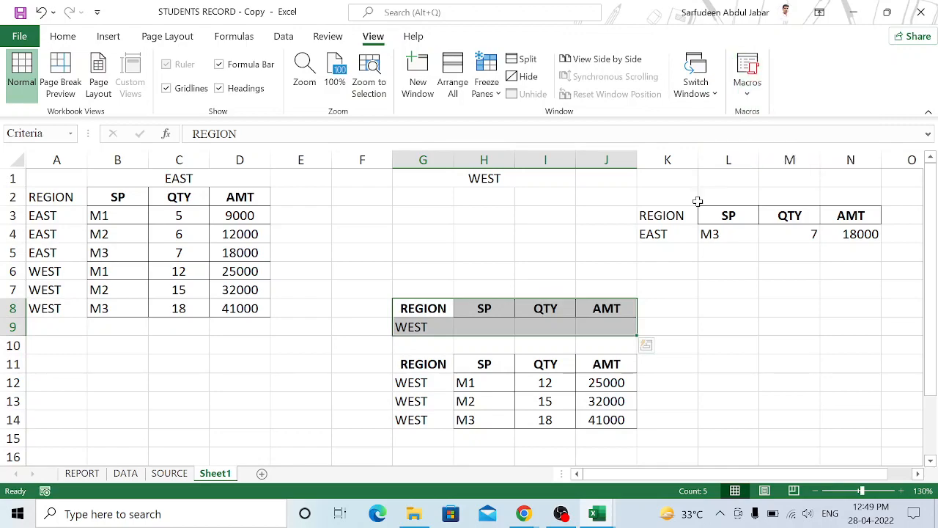
click(457, 257)
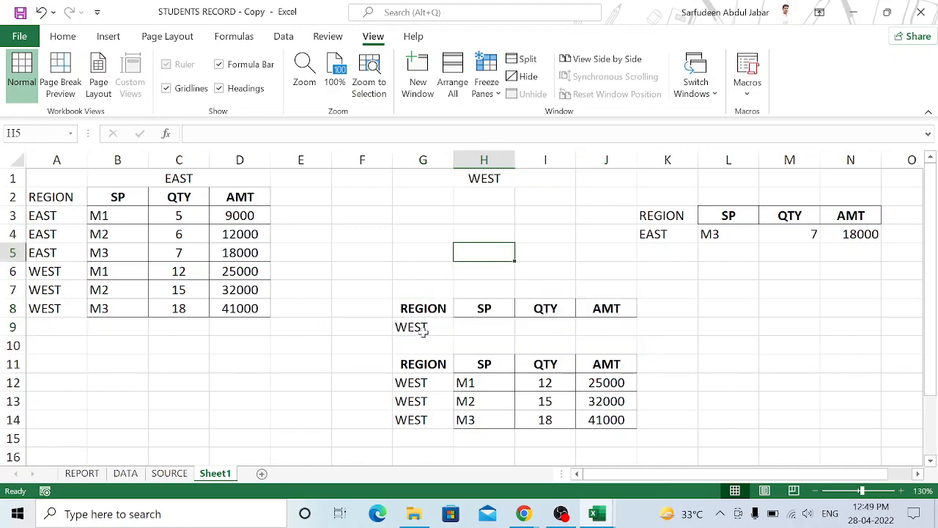
- Clear the REGION criterion in G9 and enter M2 as the SP criterion in H9
click(423, 332)
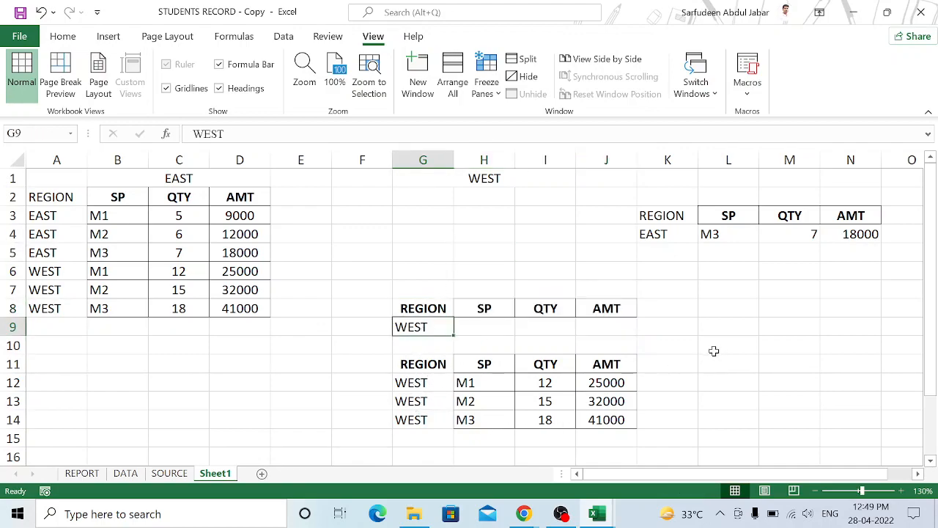
key(Delete)
key(Return)
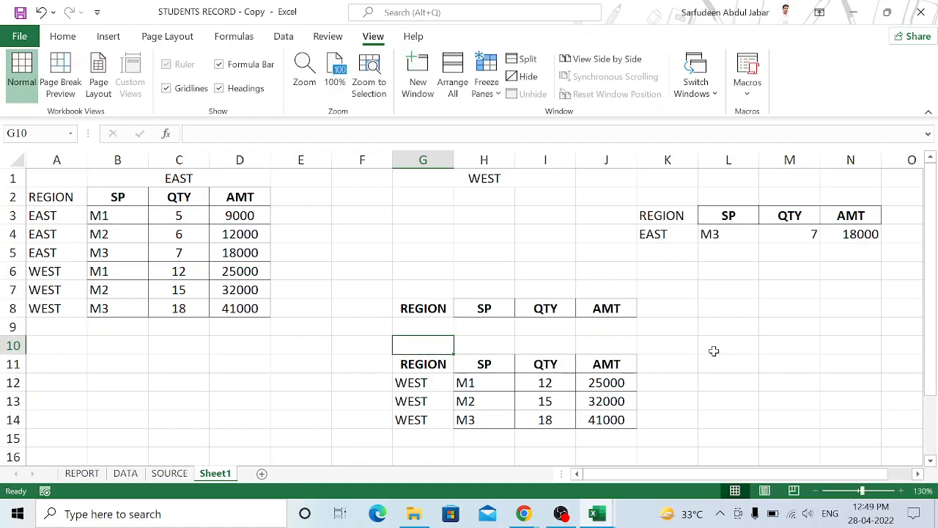
click(480, 327)
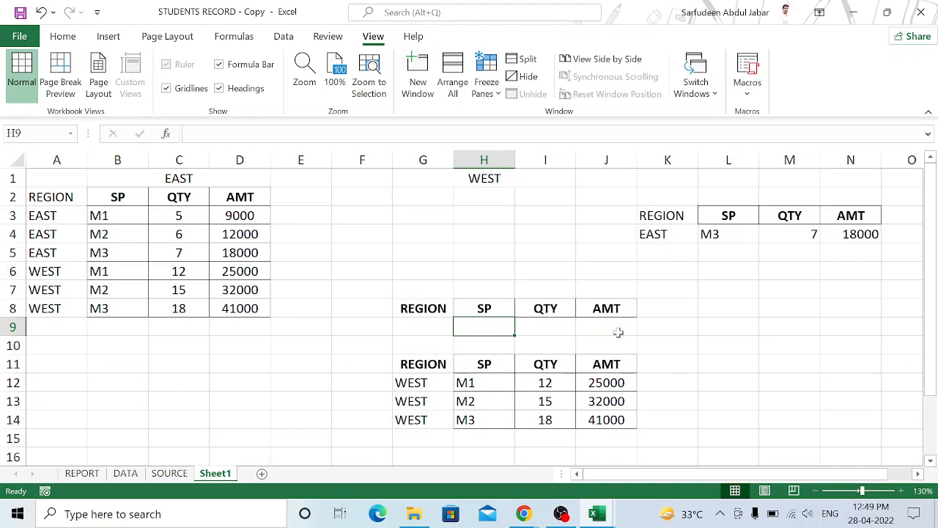
text(M2)
key(Return)
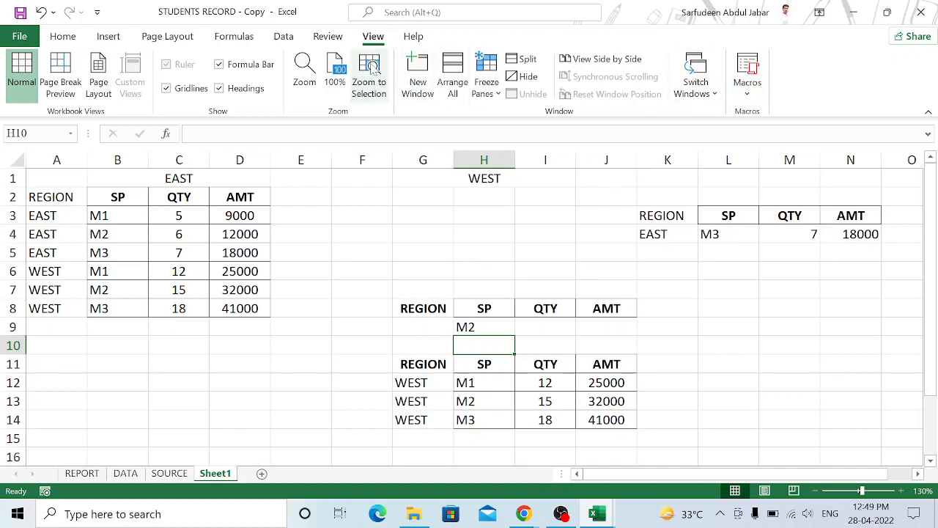
- Run the ADVFIL macro to extract the records matching the M2 criterion
click(748, 99)
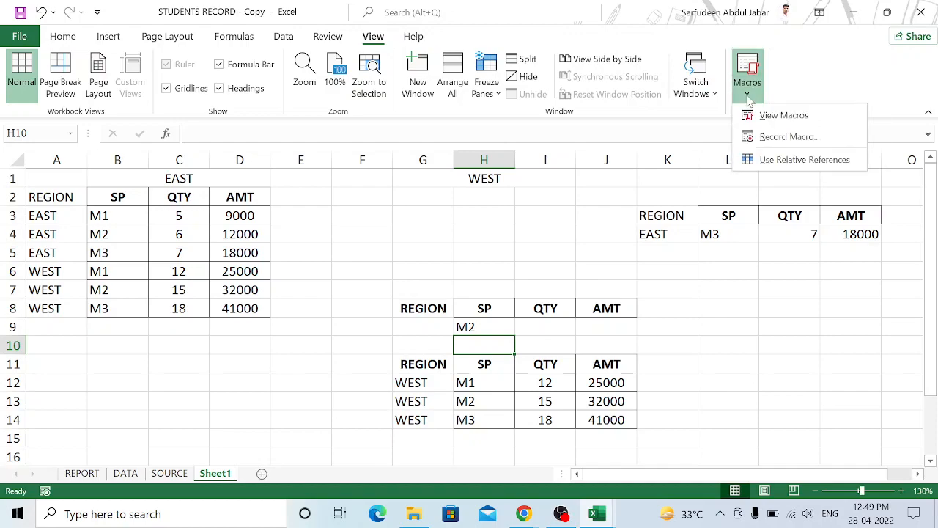
click(776, 123)
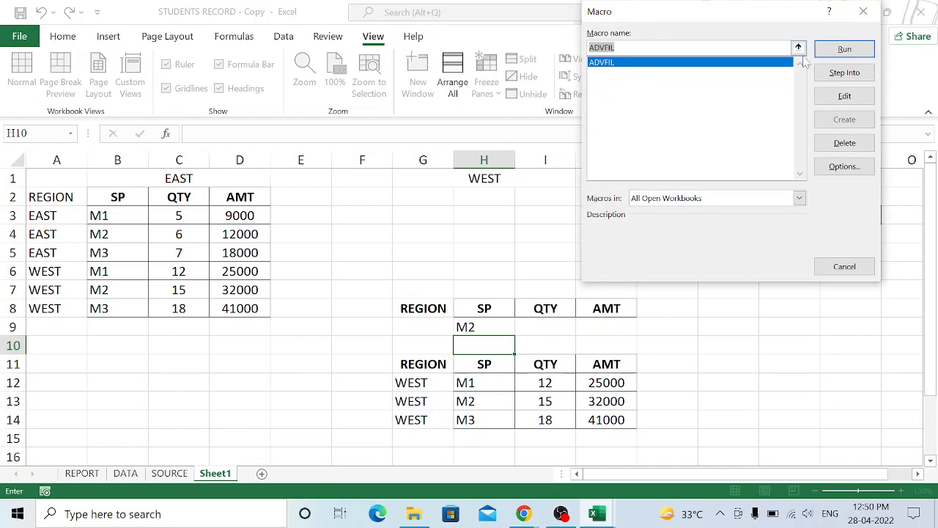
click(845, 49)
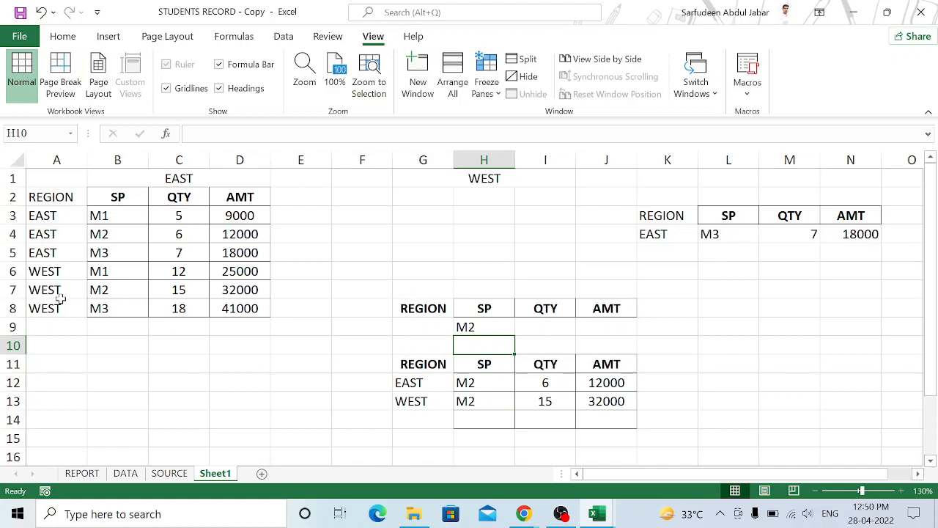
- Add EAST as the REGION criterion in G9, alongside the M2 criterion
click(409, 331)
text(EAST)
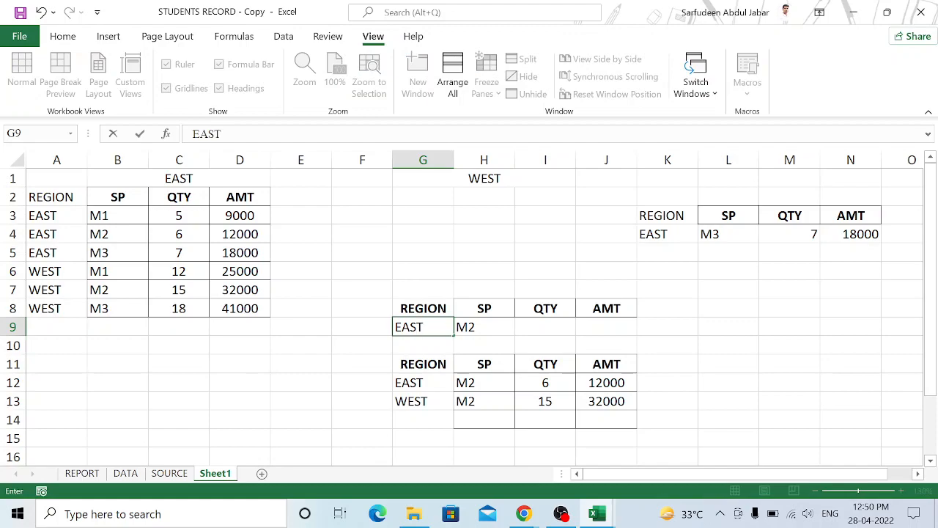
key(Return)
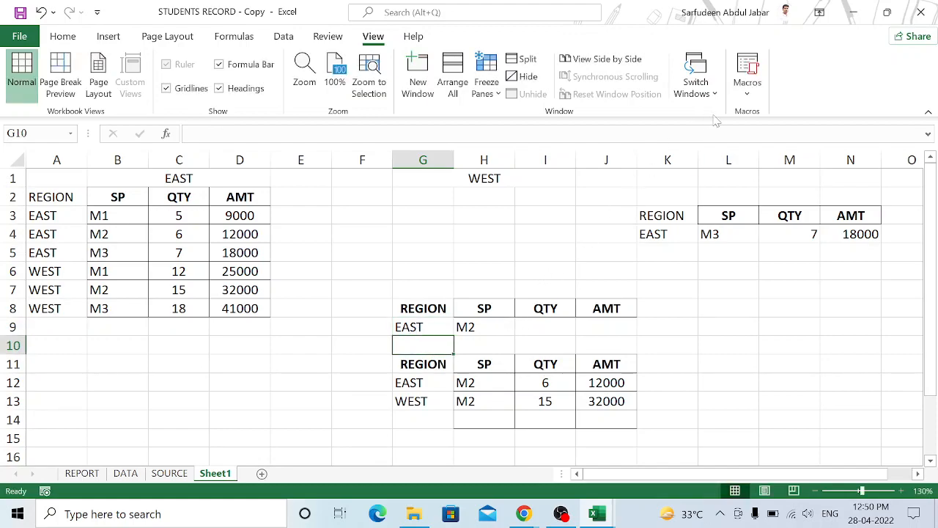
- Run the ADVFIL macro to extract the records matching both the EAST and M2 criteria
click(747, 94)
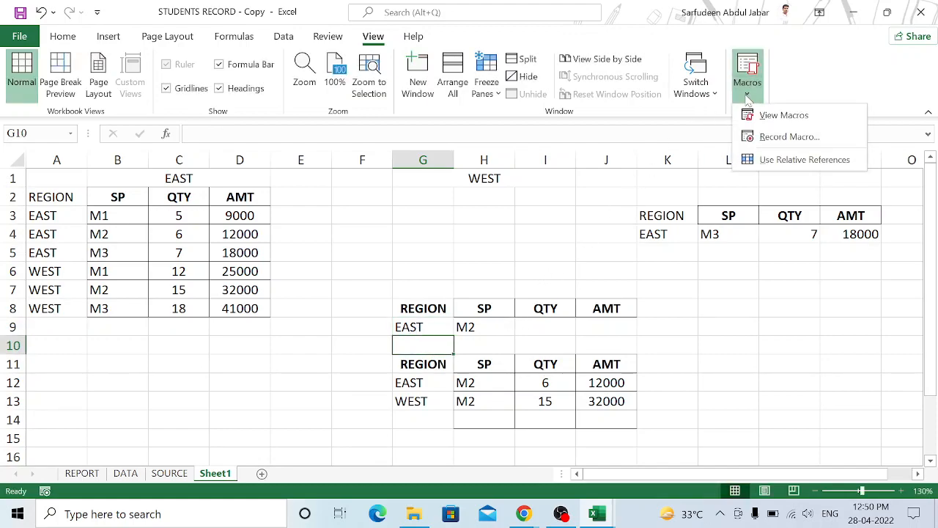
click(793, 119)
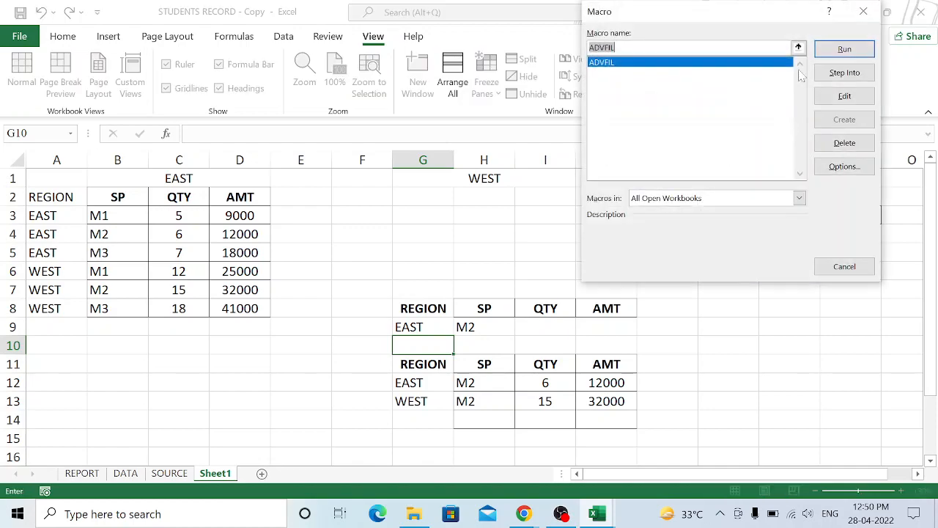
click(843, 49)
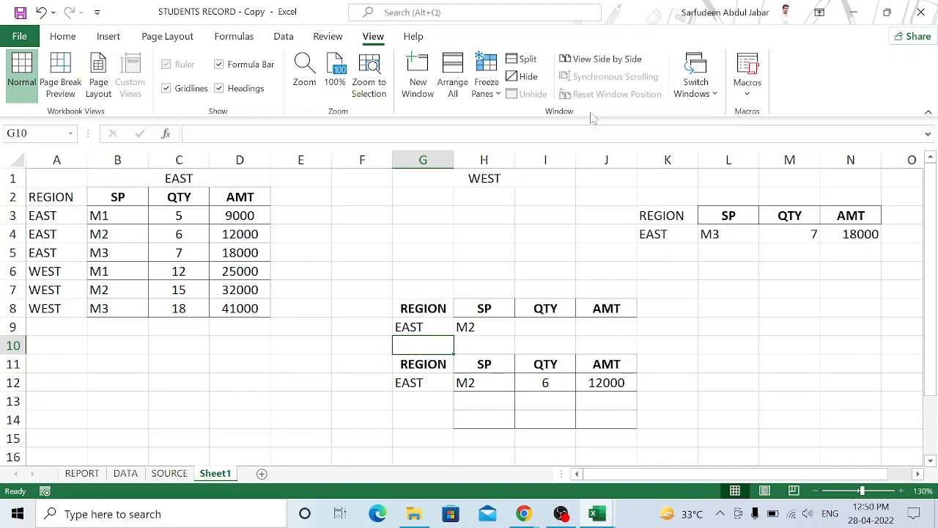
- Start saving a copy of the workbook in the STUDENTS RECORD folder with the Excel Macro-Enabled Workbook file type
click(20, 37)
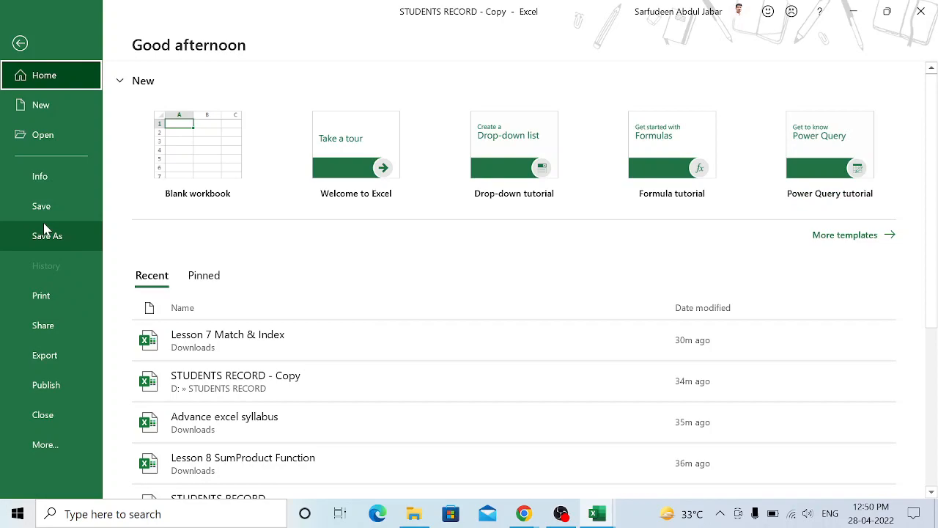
click(58, 235)
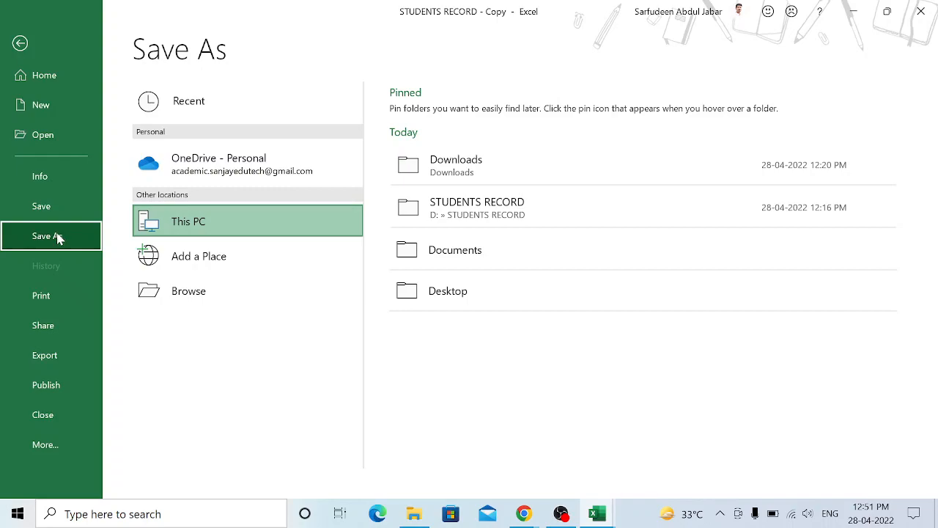
click(417, 211)
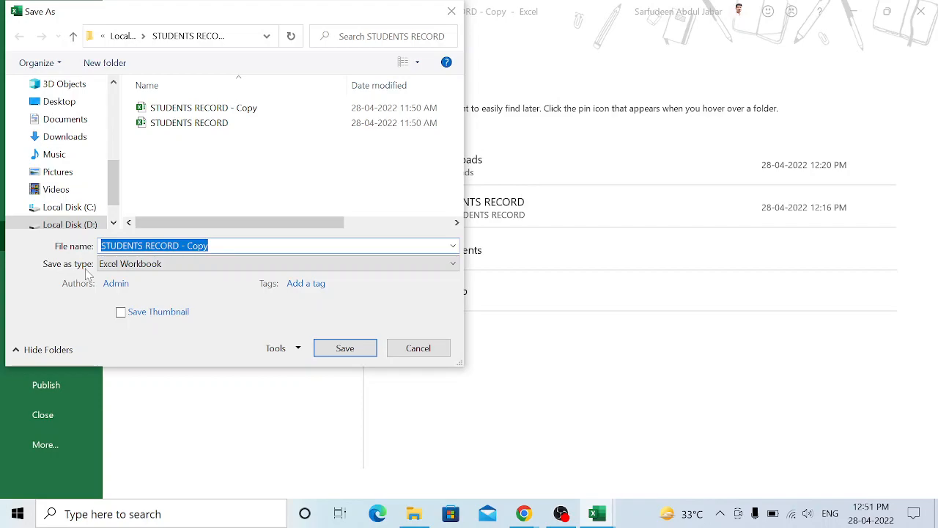
click(216, 264)
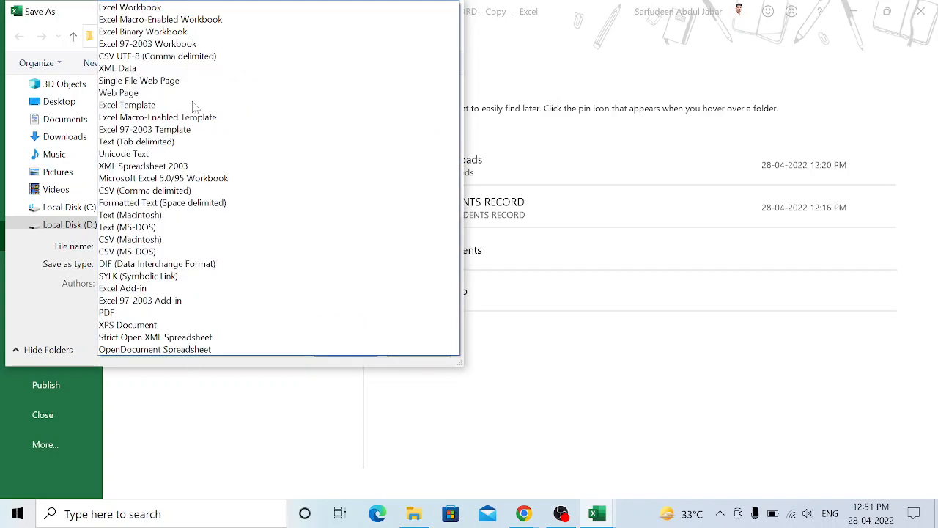
click(147, 8)
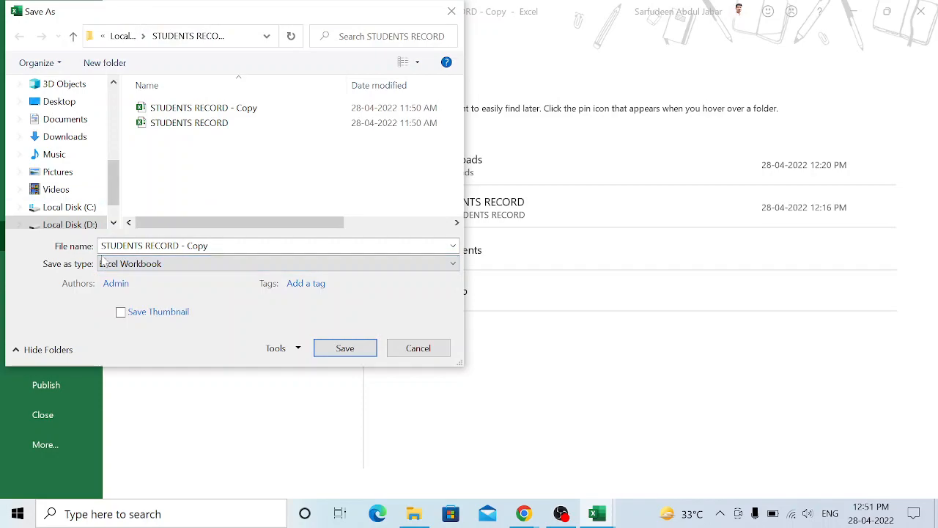
click(173, 268)
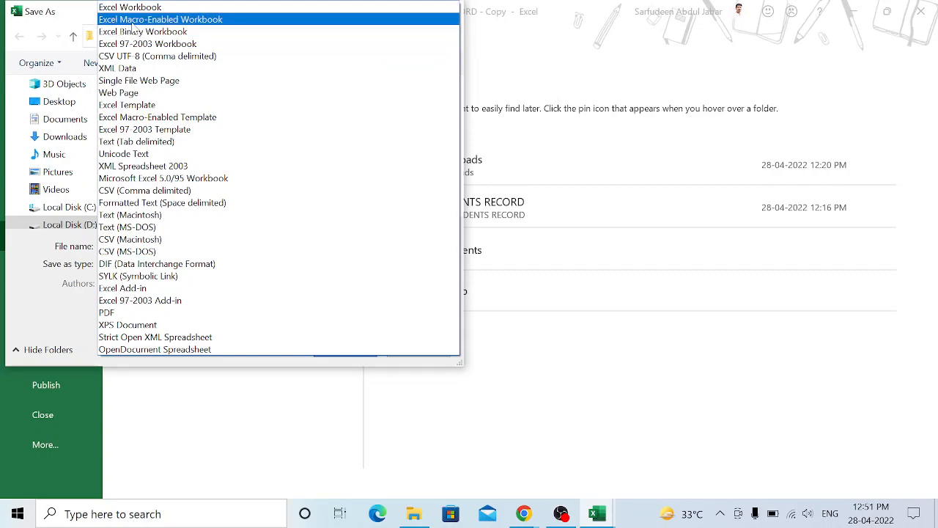
click(199, 24)
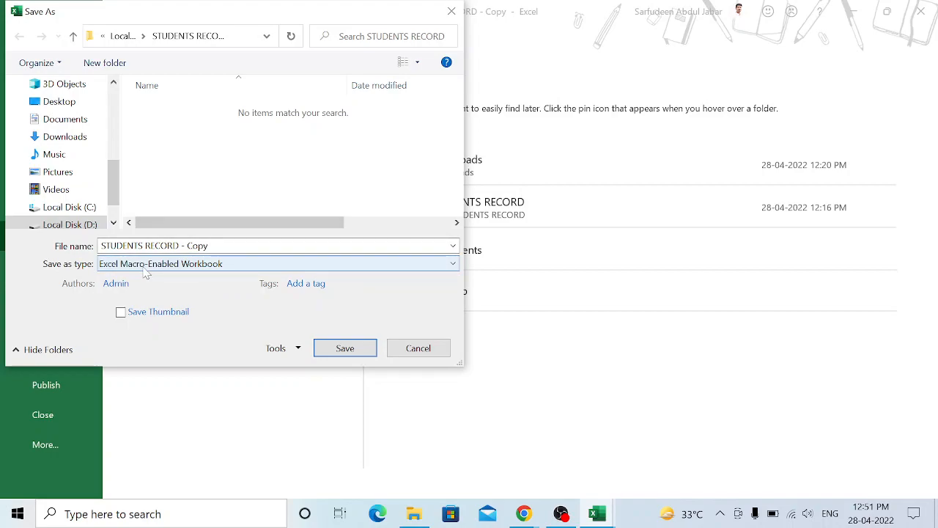
- Name the macro-enabled copy STUDENTS RECORD - MACRO and save it
click(357, 352)
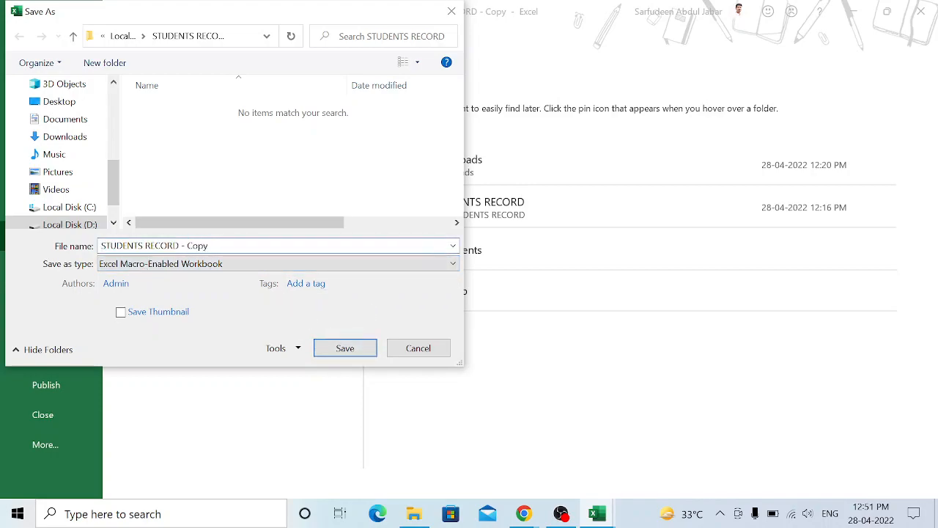
key(BackSpace)
key(BackSpace)
key(BackSpace)
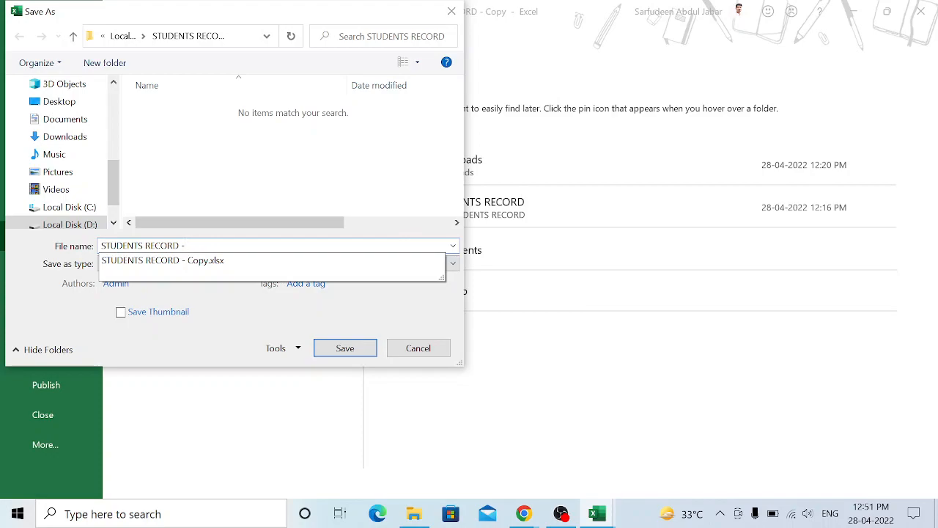
text(MACRO)
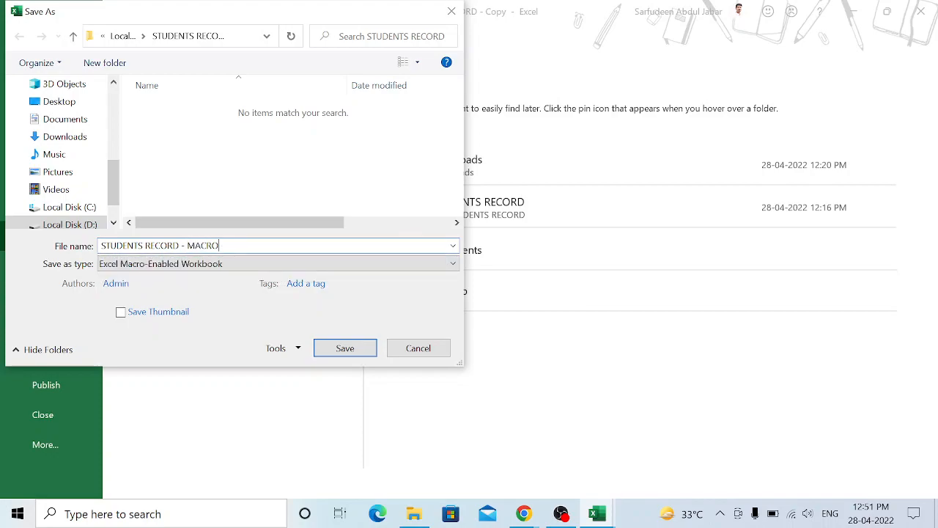
key(Return)
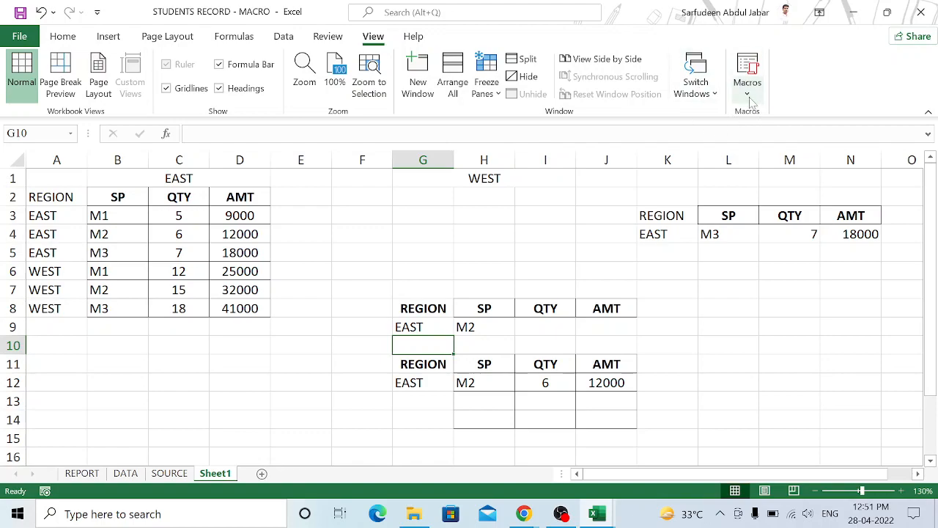
click(483, 233)
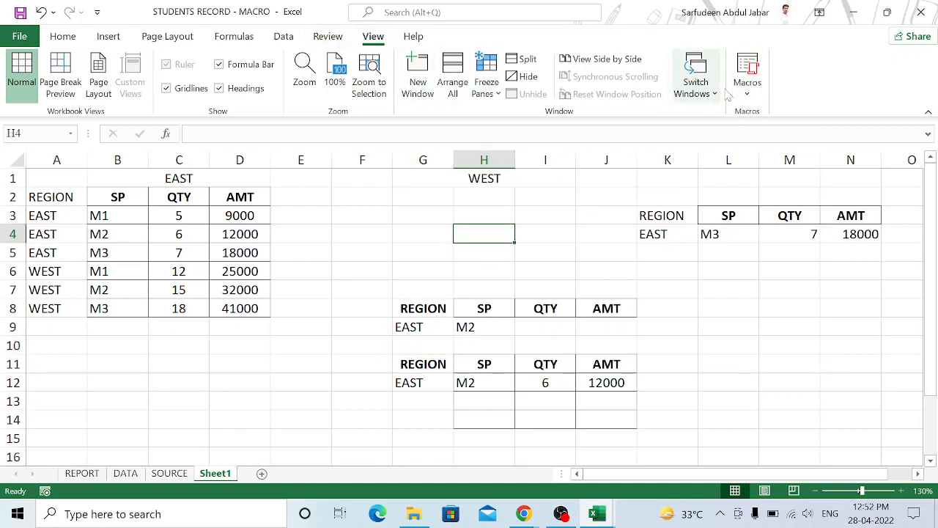
click(750, 98)
click(762, 114)
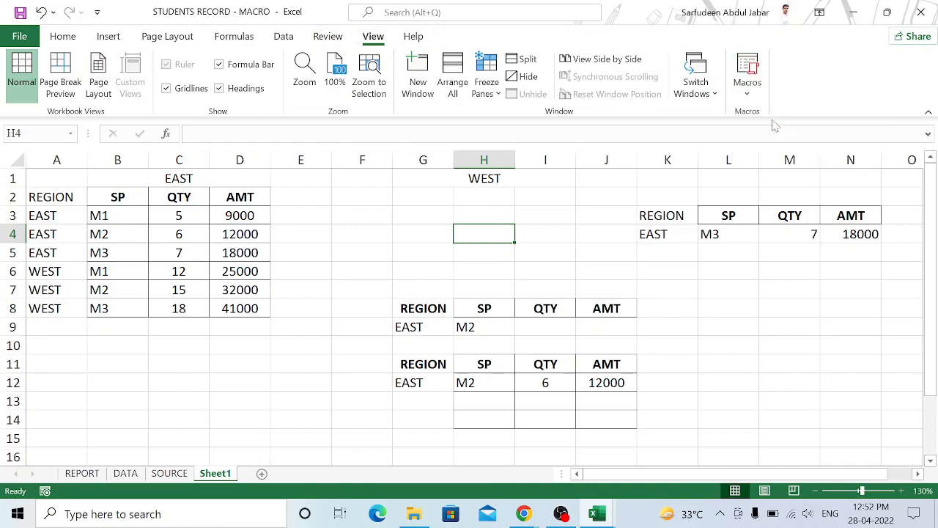
click(864, 11)
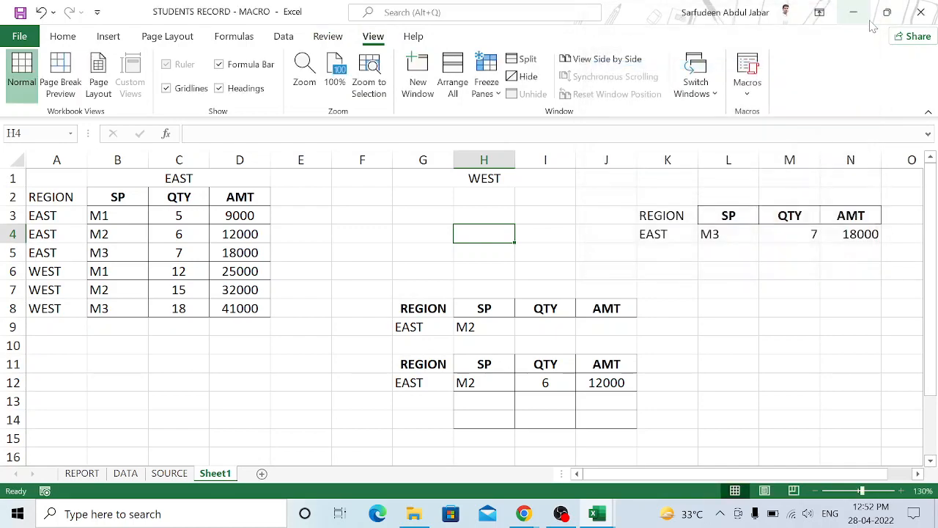
click(585, 234)
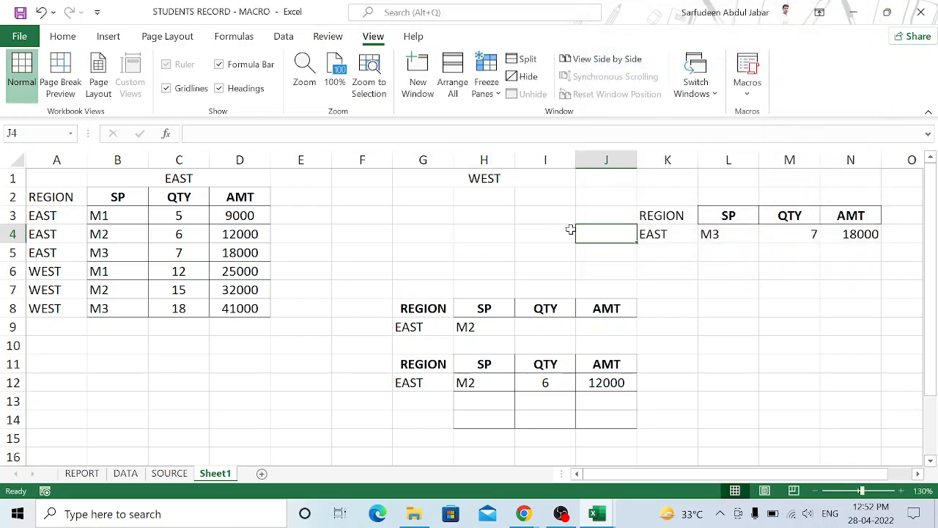
- Draw a rounded rectangle about 2.43 cm wide and 0.86 cm high below the small table in columns K to N
click(110, 38)
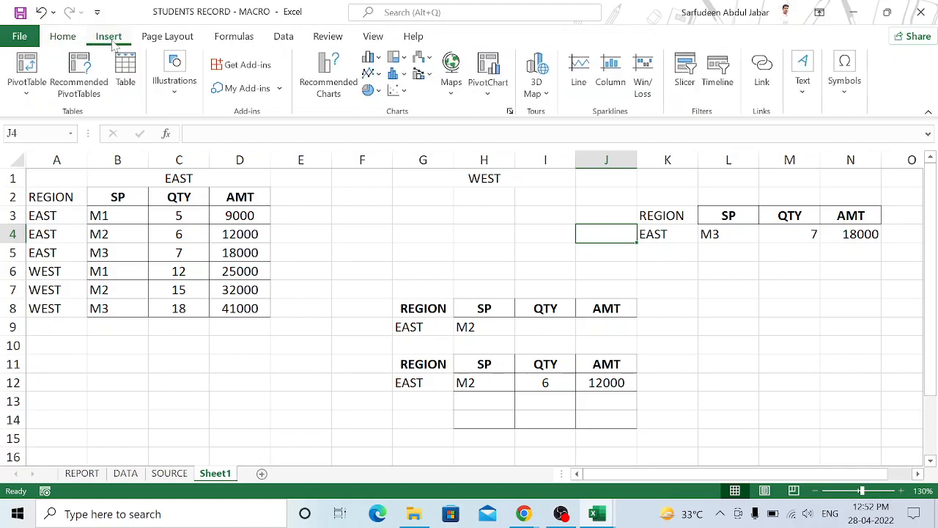
click(174, 95)
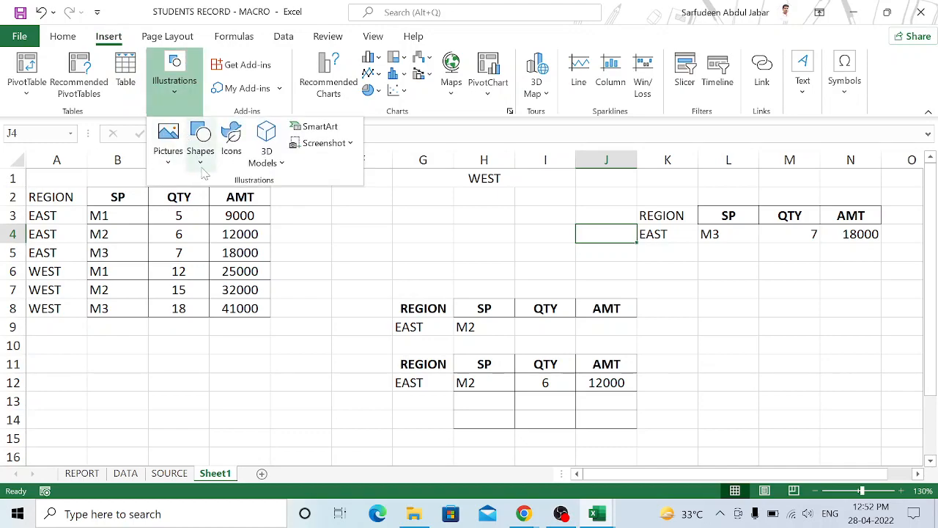
click(201, 170)
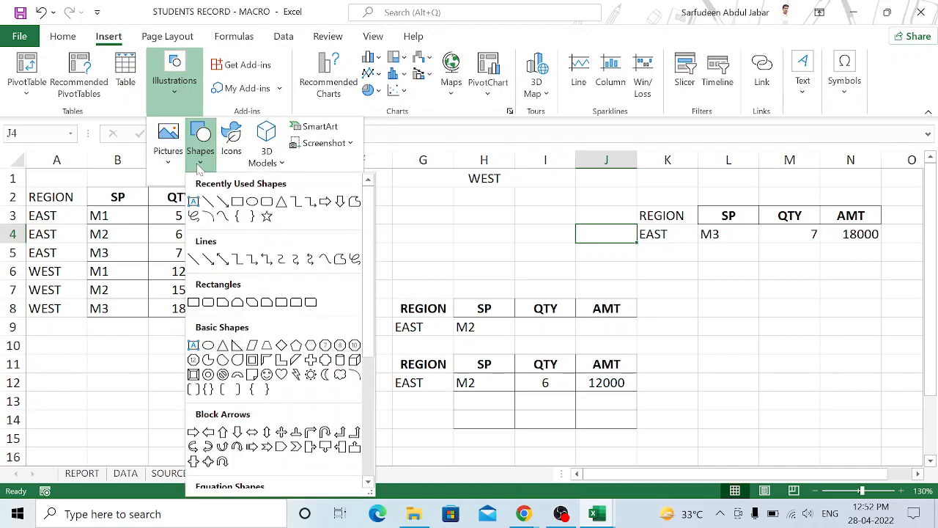
click(266, 202)
drag(697, 272, 783, 302)
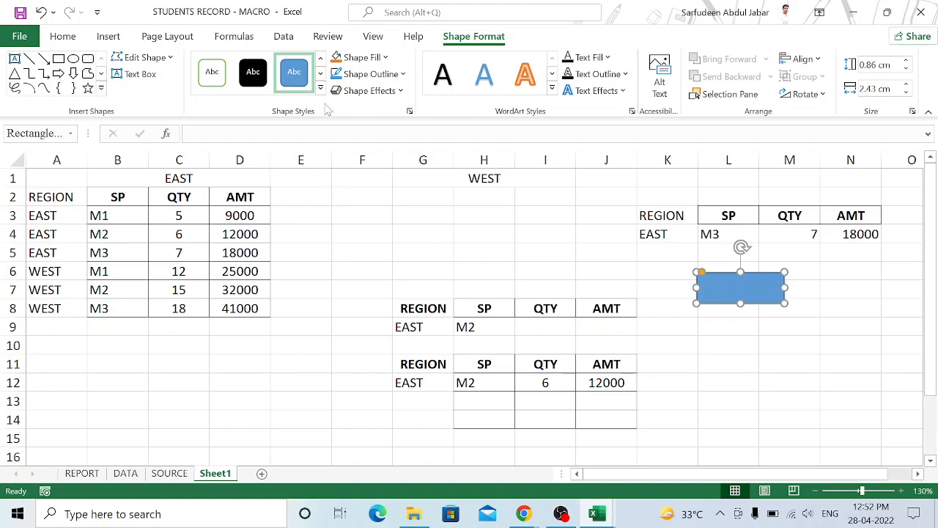
- Give the rounded rectangle the glossy blue theme style from the last row of theme styles and label it CLICK
click(321, 89)
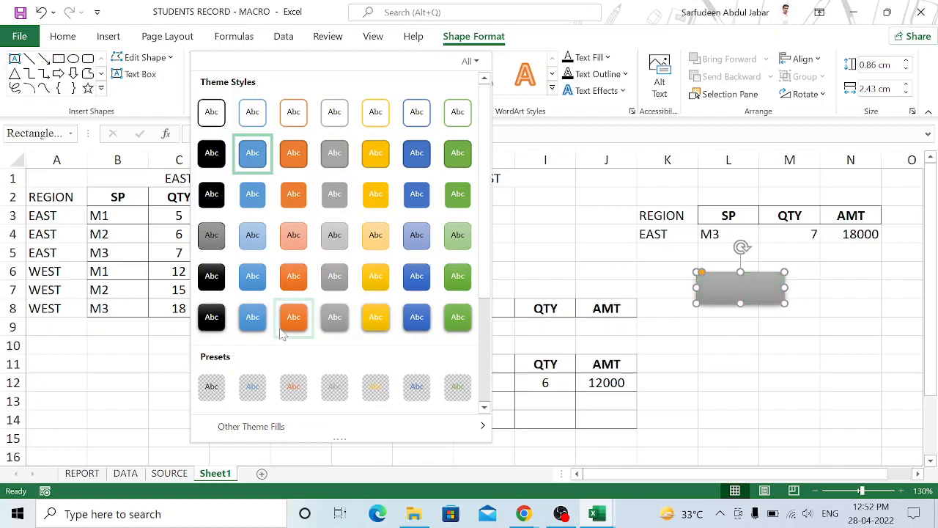
click(264, 330)
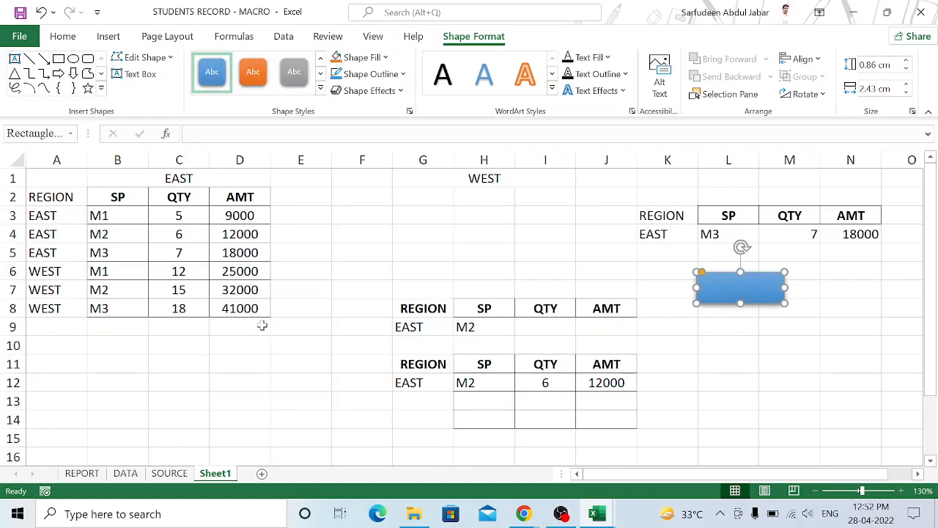
right_click(736, 288)
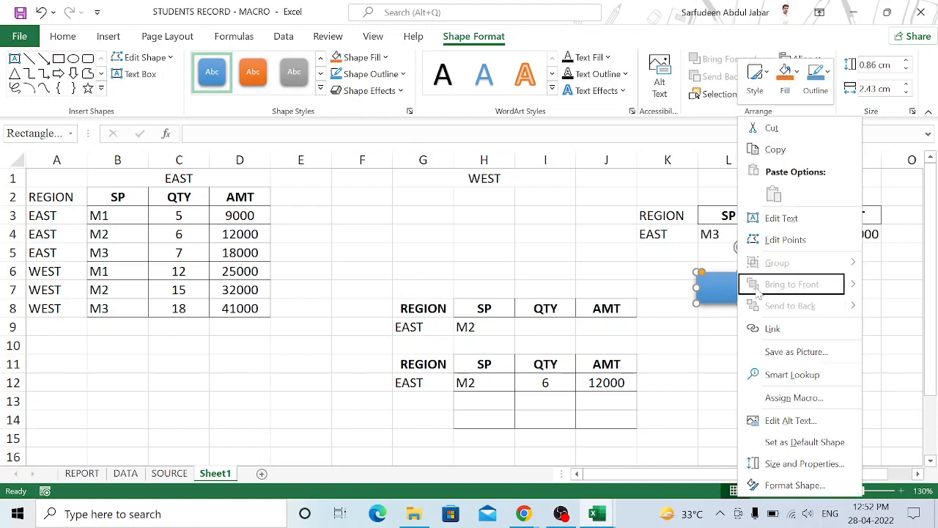
click(794, 225)
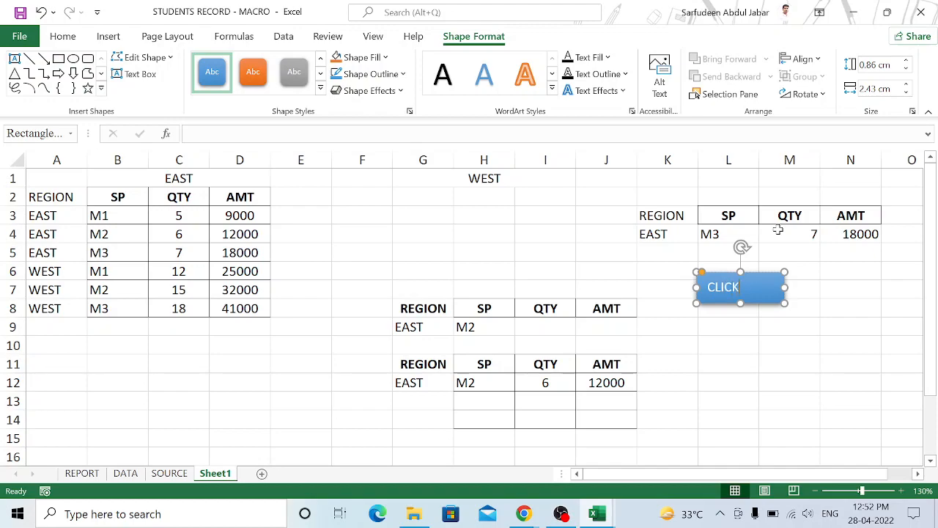
- Assign the ADVFIL macro to the CLICK shape and deselect the shape
right_click(765, 296)
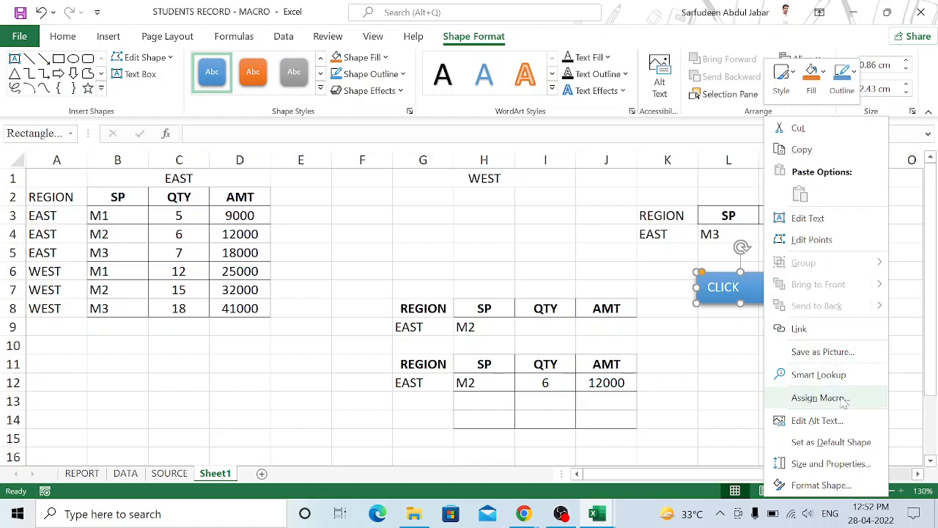
click(818, 397)
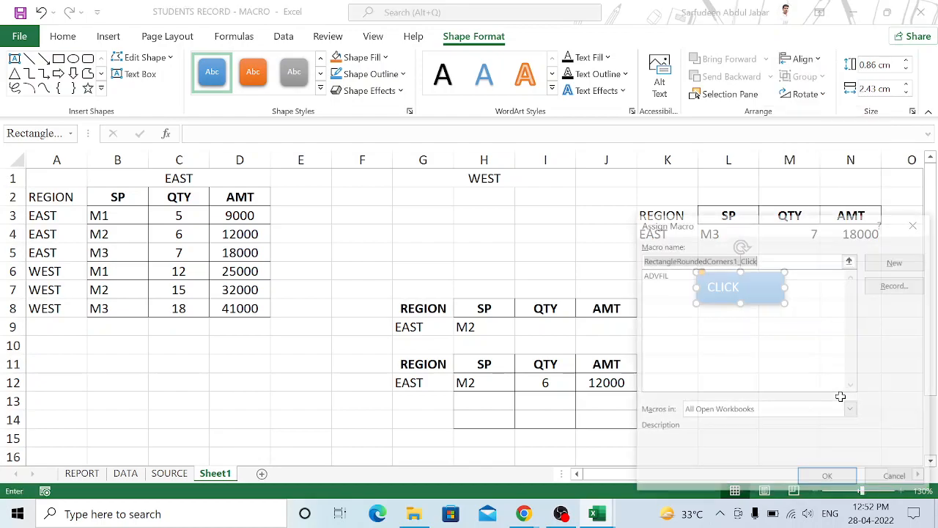
click(664, 275)
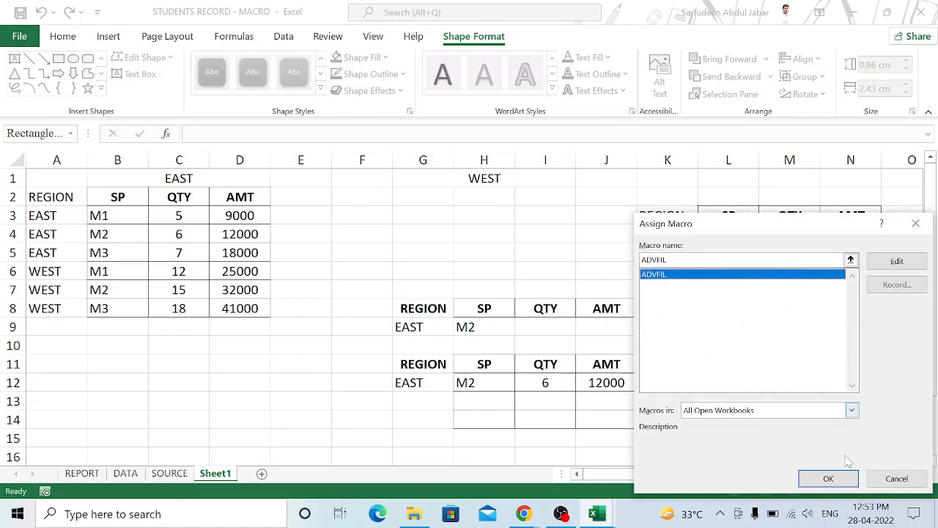
click(828, 479)
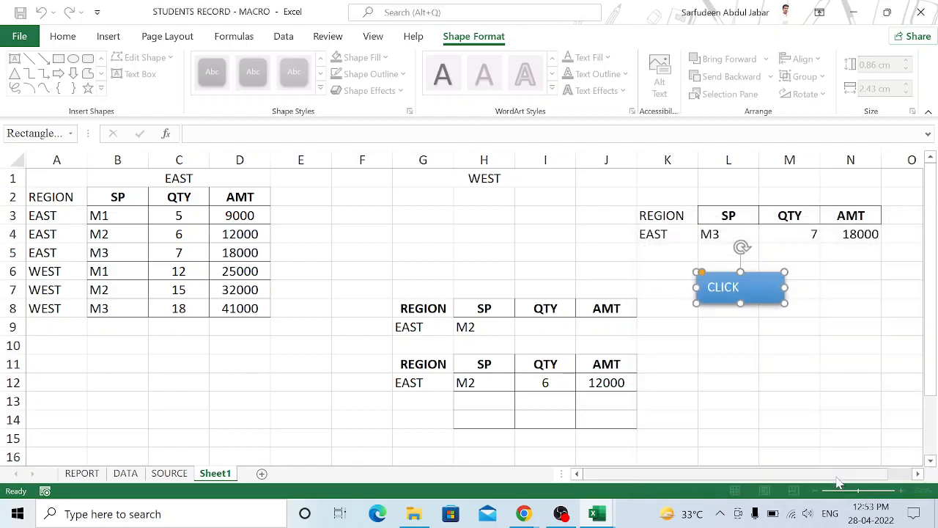
click(778, 381)
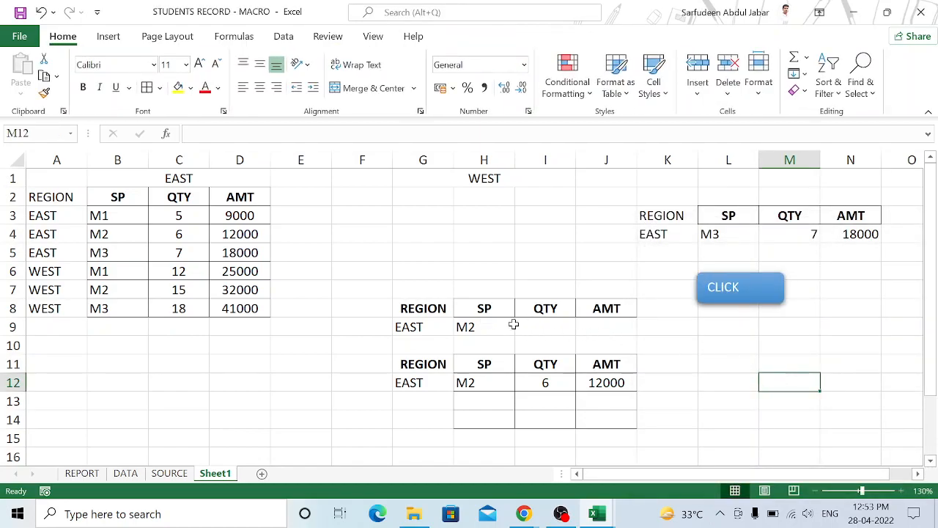
- Clear the REGION and SP criteria in G9:H9, set the QTY criterion in I9 to >10, and run the filter macro from the CLICK shape
drag(422, 327, 478, 329)
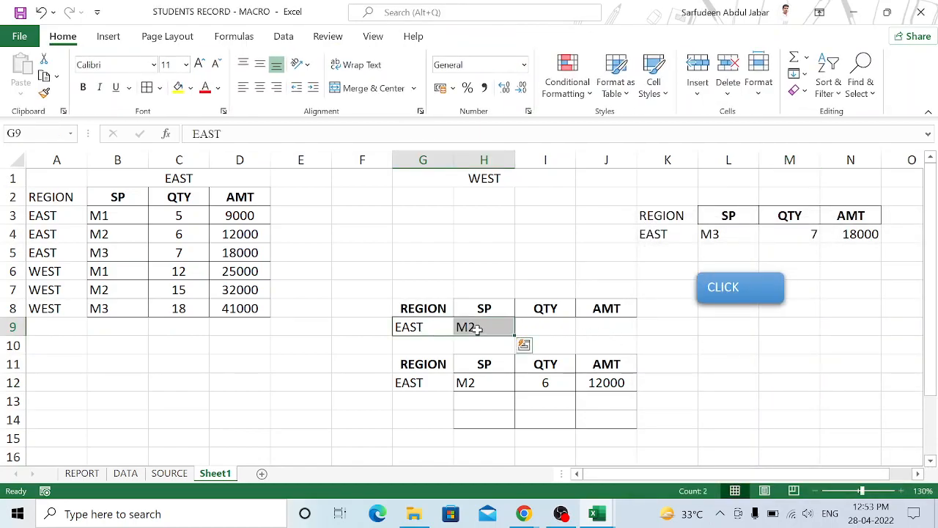
key(Delete)
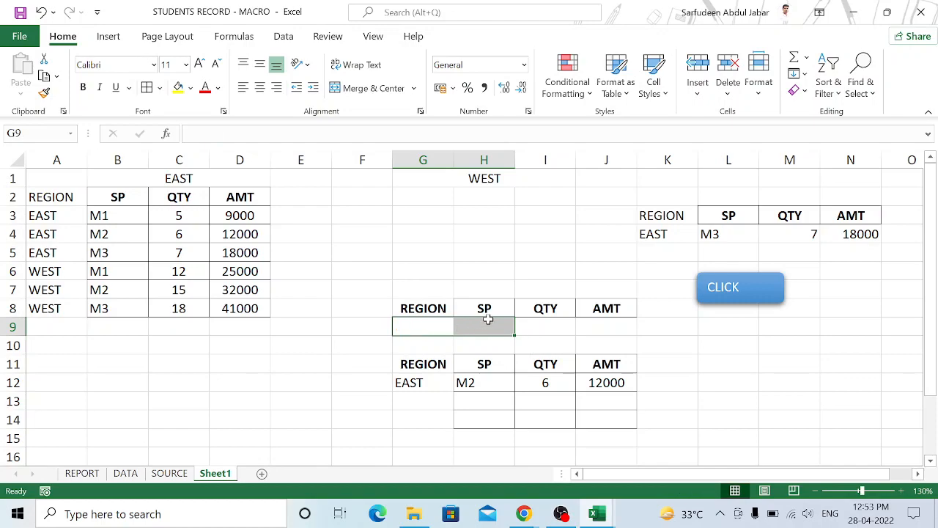
click(541, 325)
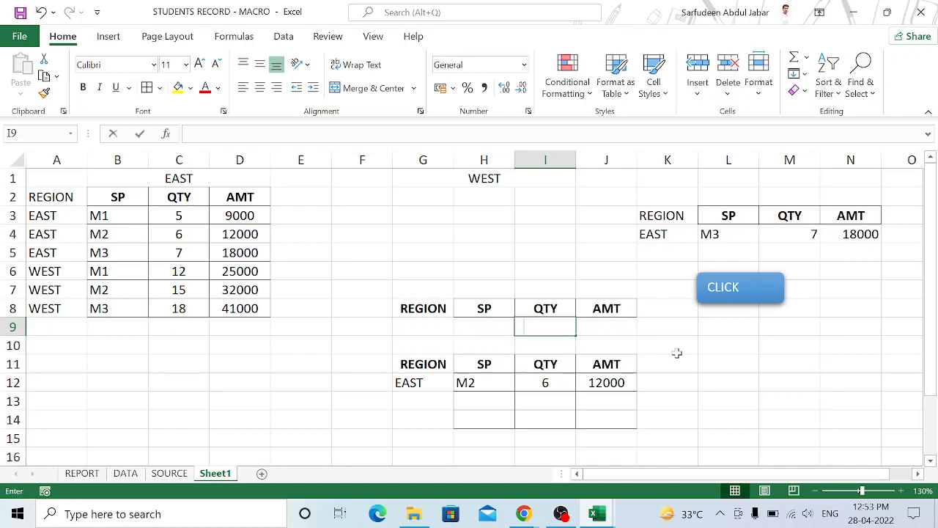
text(>10)
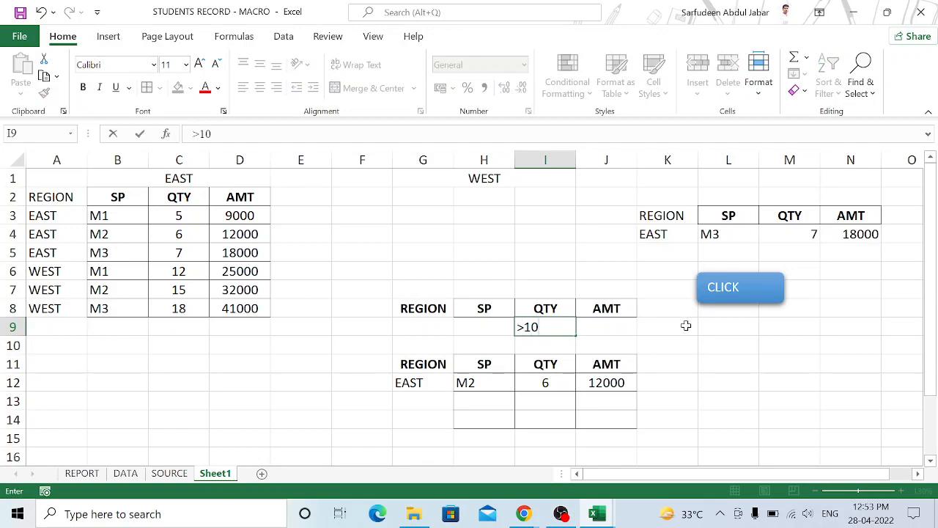
click(694, 322)
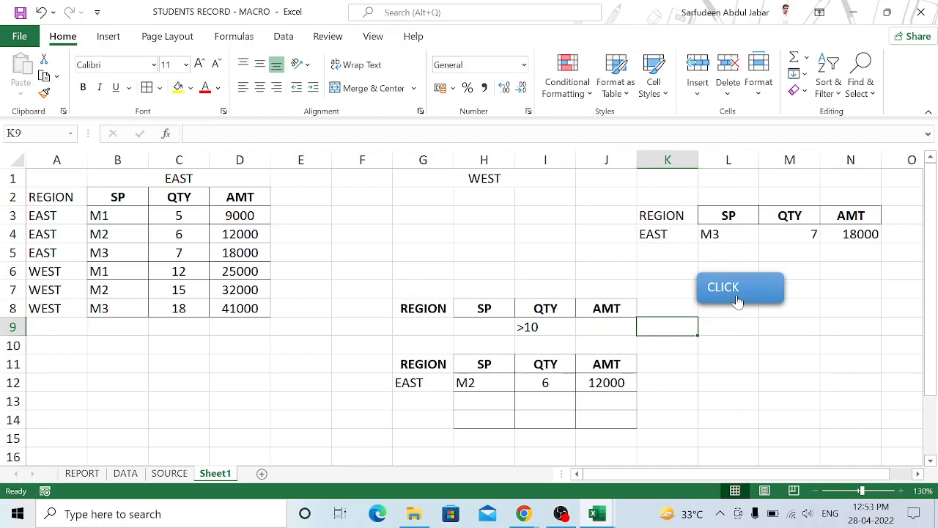
click(737, 300)
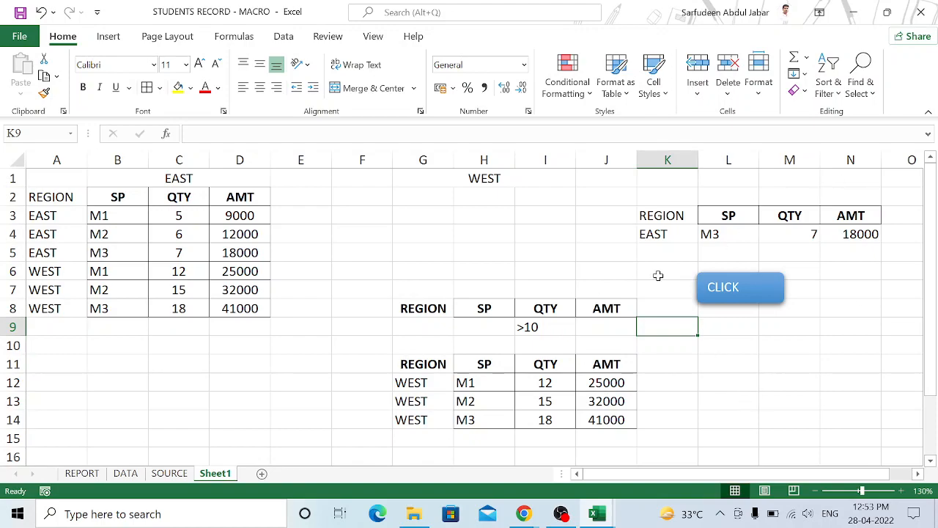
- Set the REGION criterion in G9 to WEST and run the filter macro from the CLICK shape
click(424, 325)
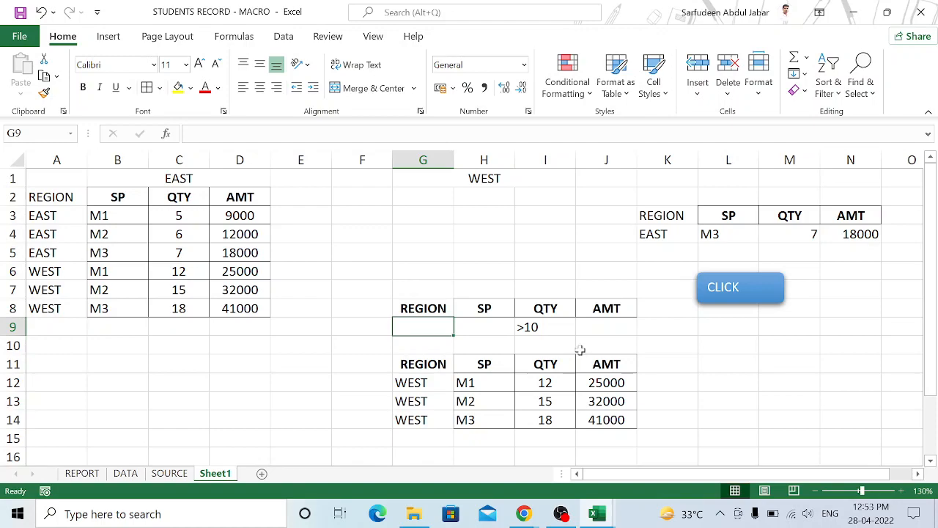
text(WEST)
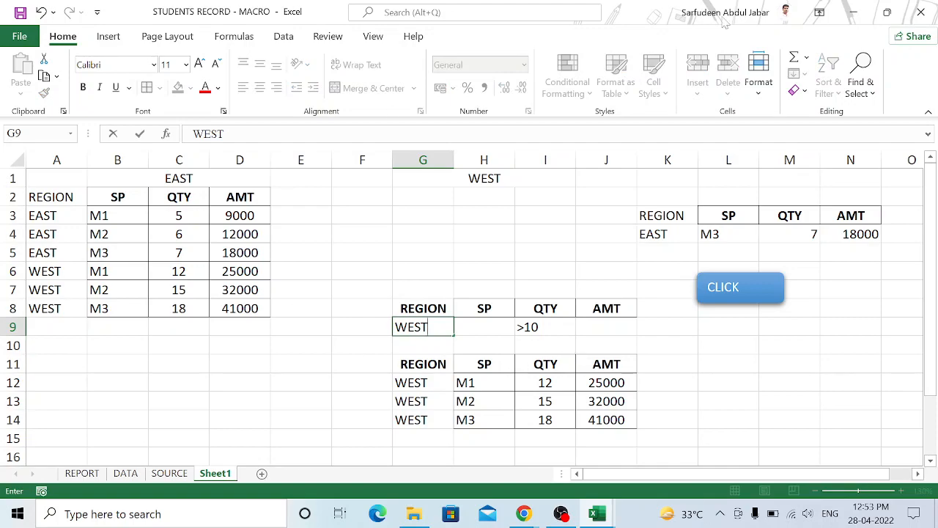
click(741, 289)
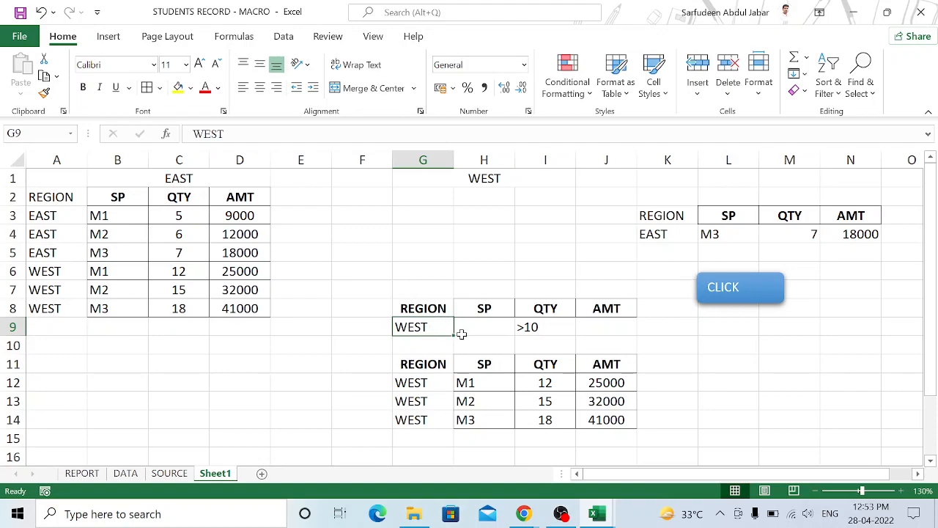
- Set the REGION criterion in G9 to EAST and rerun the filter macro from the CLICK shape
text(EAST)
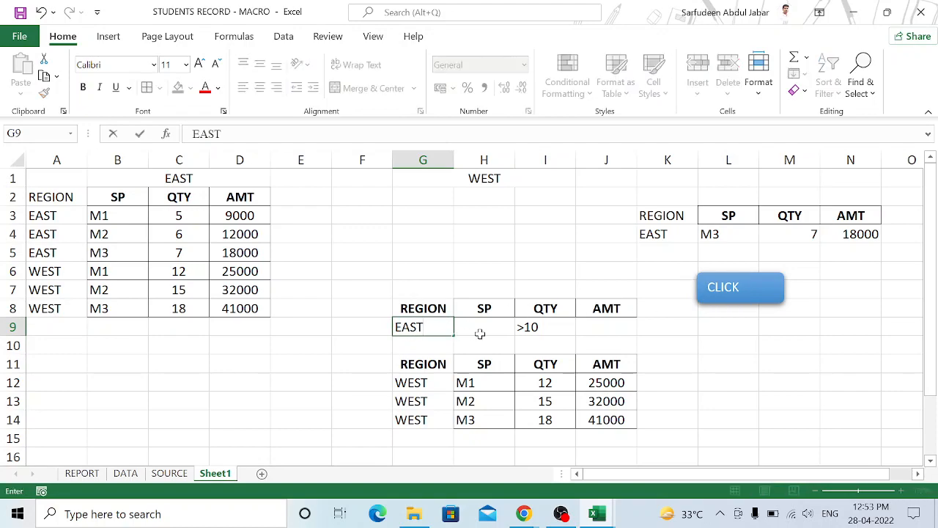
key(Return)
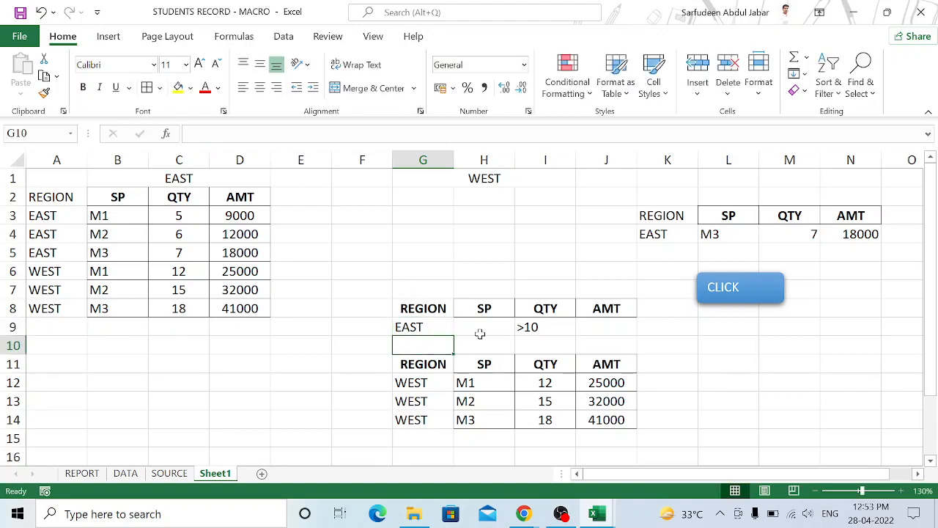
click(722, 293)
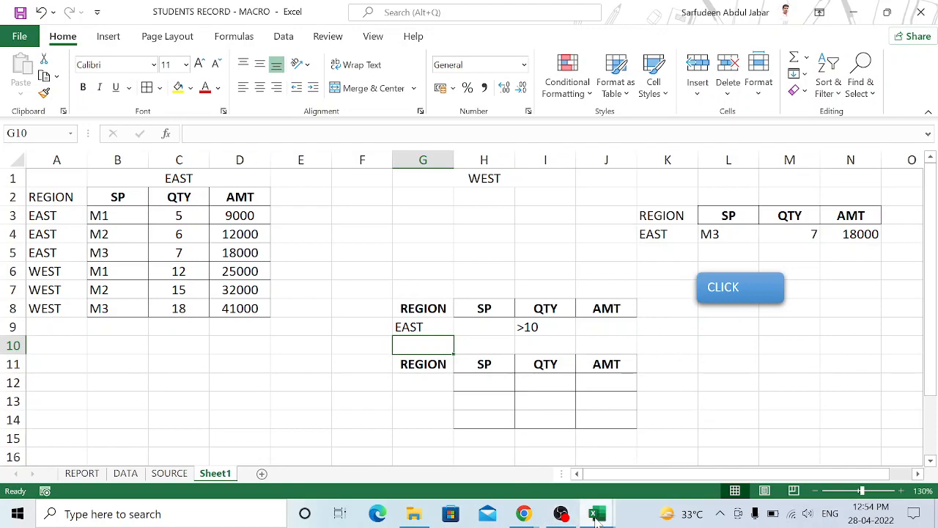
- Switch to the Advance excel syllabus workbook and select the advanced Uses Of Macro topic
mouse_move(600, 520)
click(539, 475)
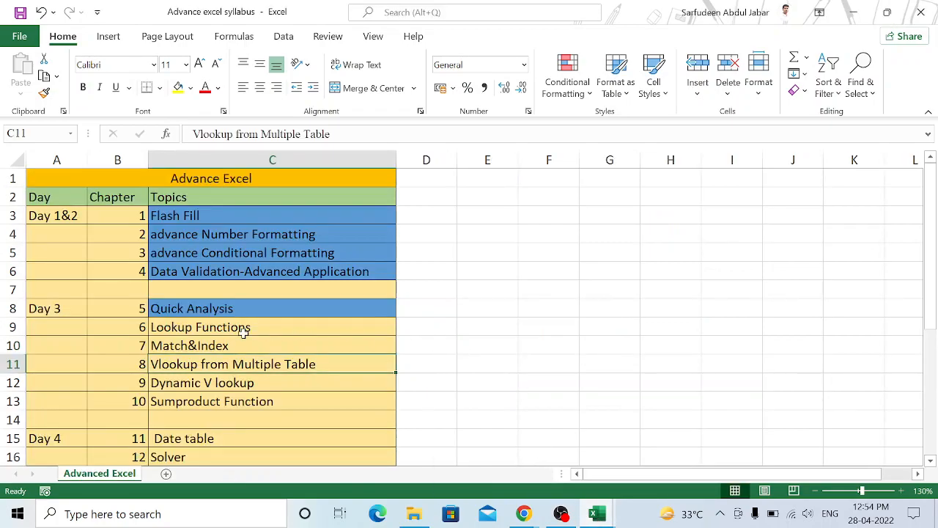
scroll(345, 325, down, 3)
scroll(345, 331, down, 1)
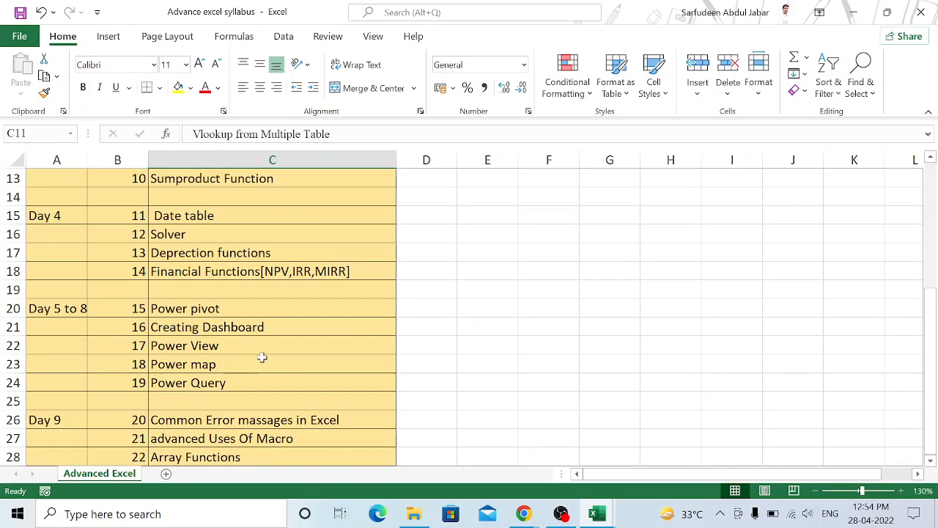
scroll(264, 355, down, 1)
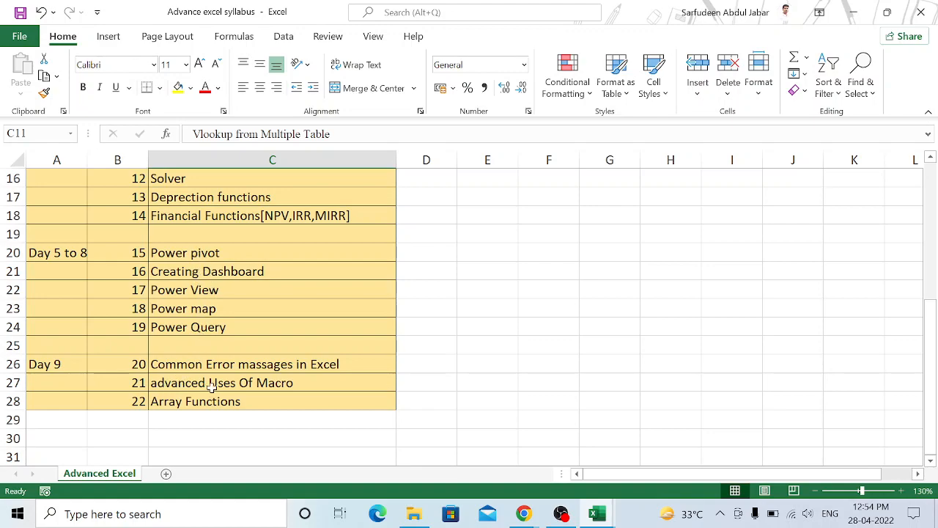
click(256, 384)
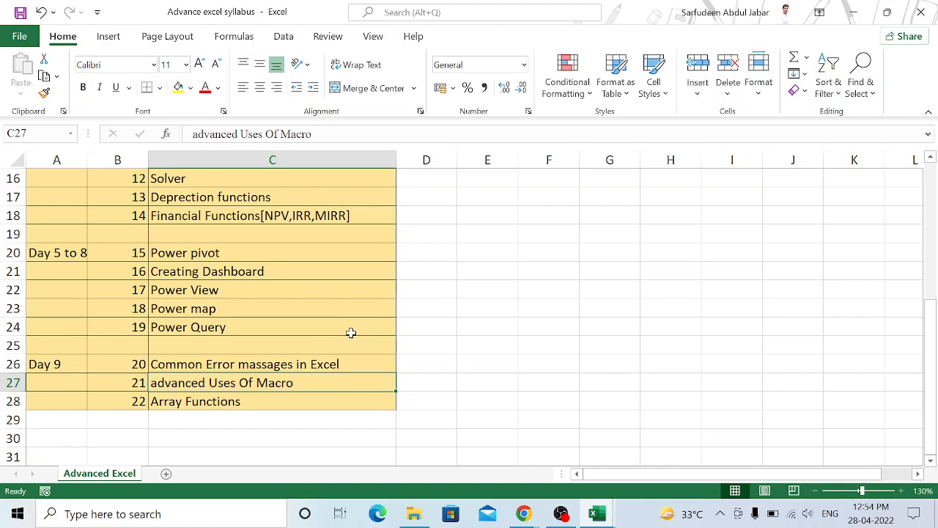
- Return to the STUDENTS RECORD - MACRO workbook, view the VBA code of the ADVFIL macro, and close the editor
click(596, 515)
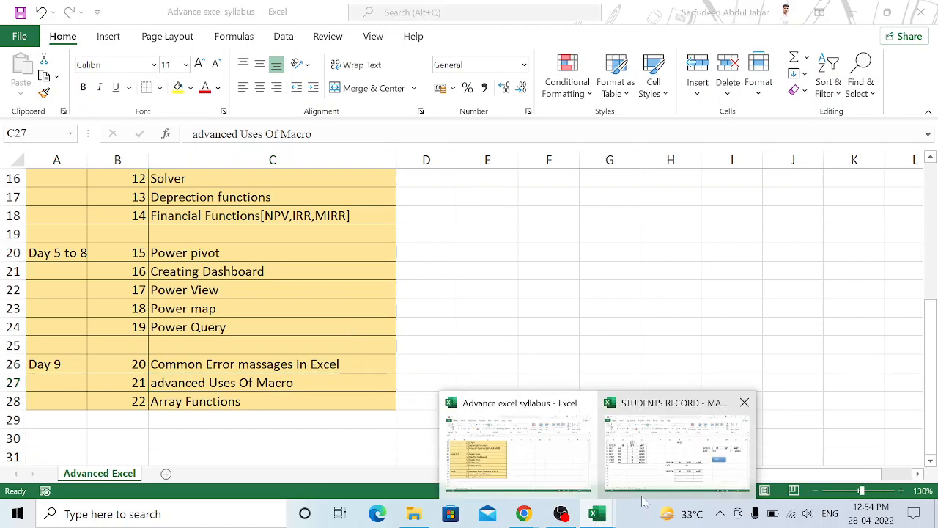
click(654, 457)
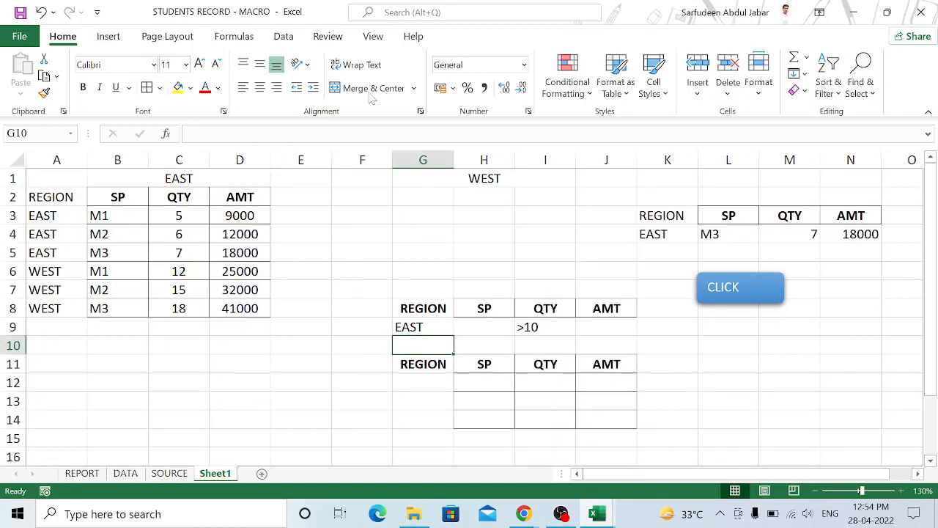
click(374, 38)
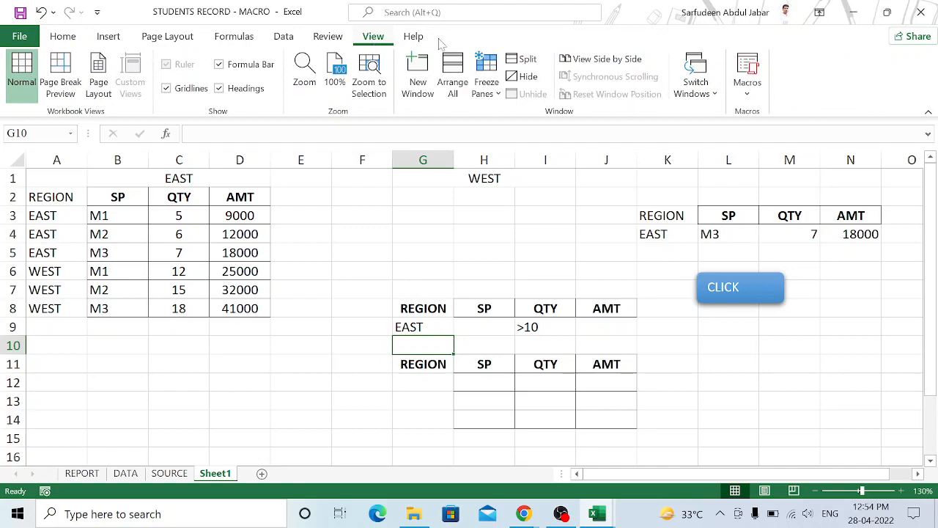
click(749, 94)
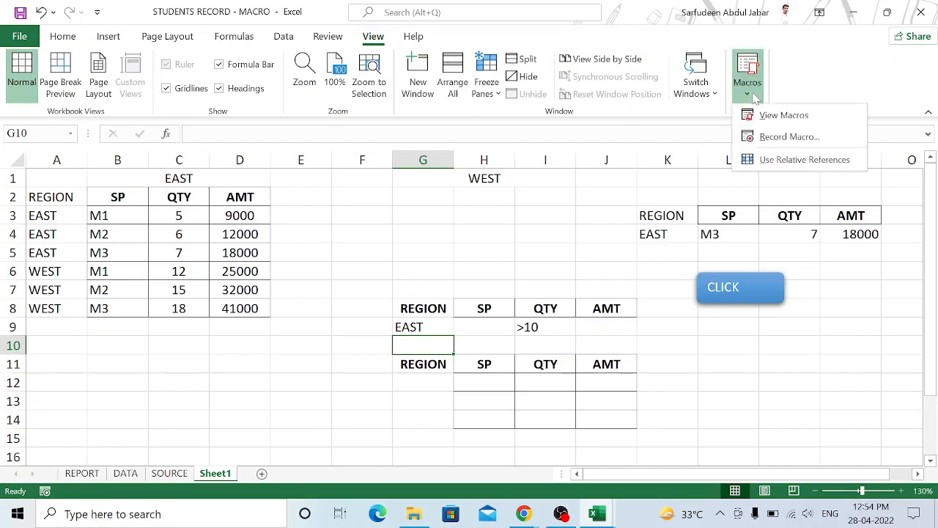
click(792, 116)
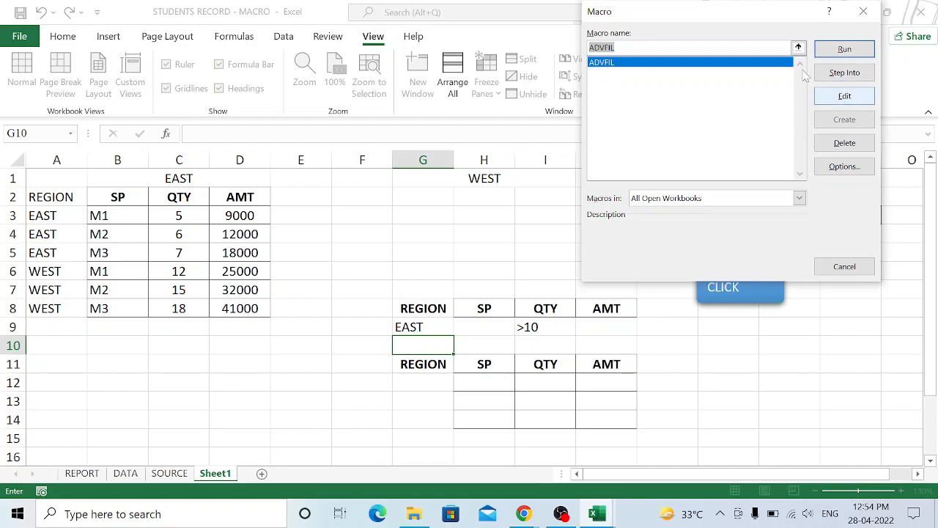
click(846, 96)
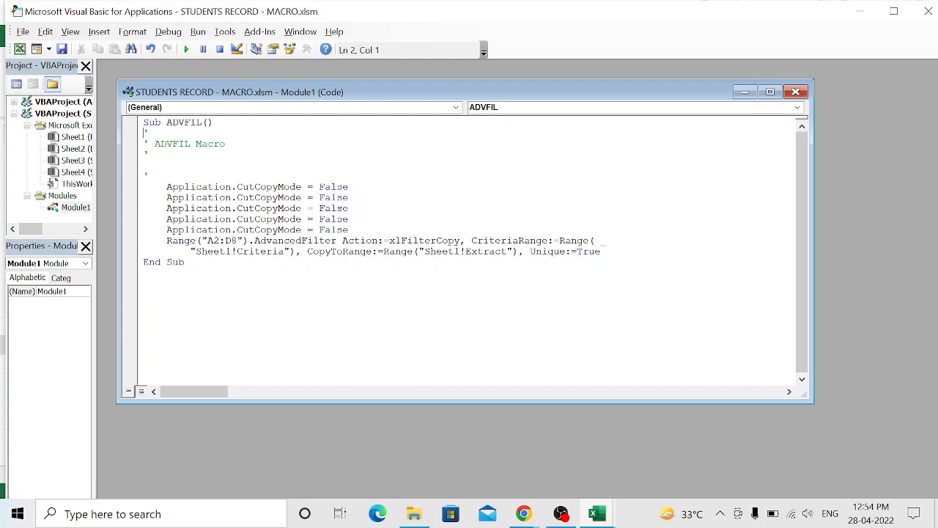
click(928, 11)
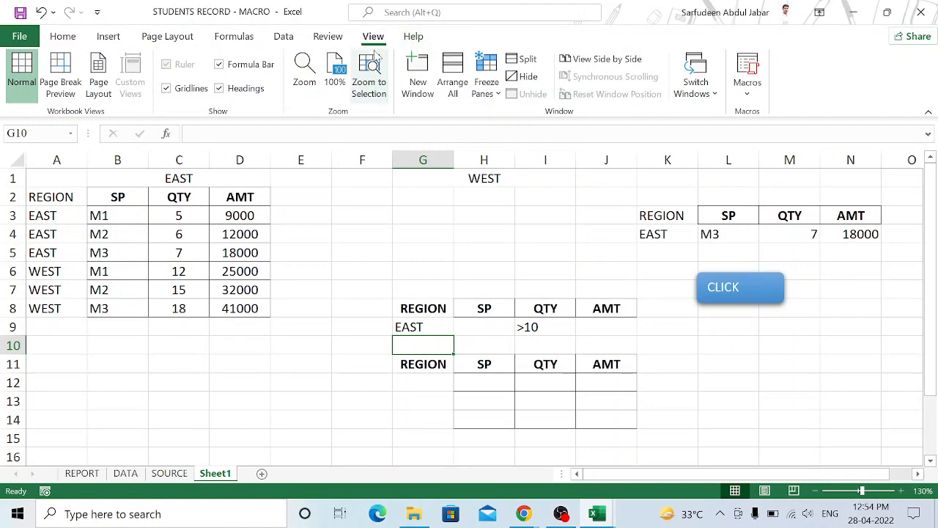
- Reopen the ADVFIL macro's code from the macro list to review its AdvancedFilter statement, and return to Sheet1
click(748, 99)
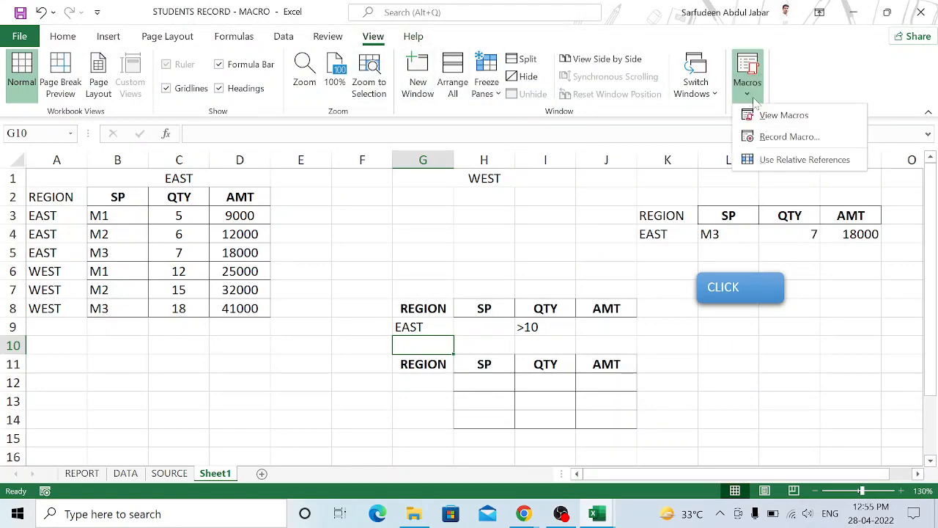
click(773, 119)
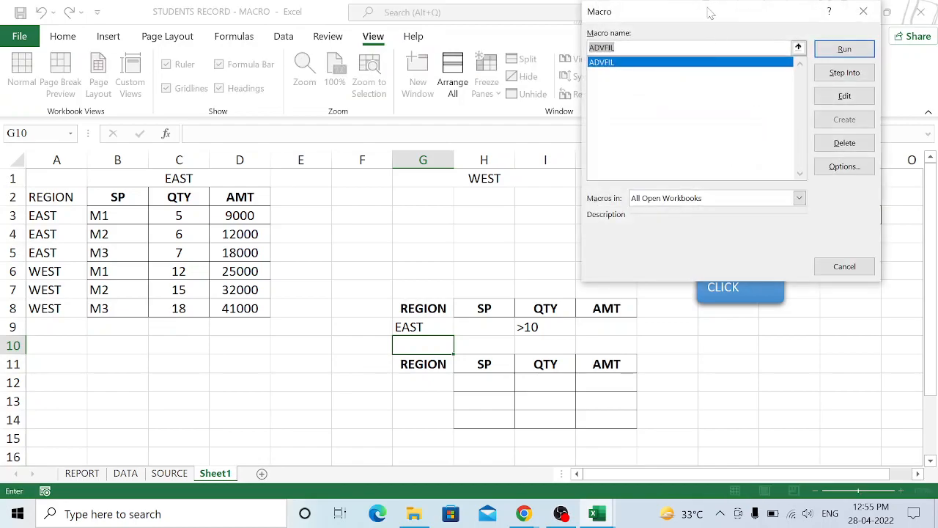
drag(710, 11, 506, 94)
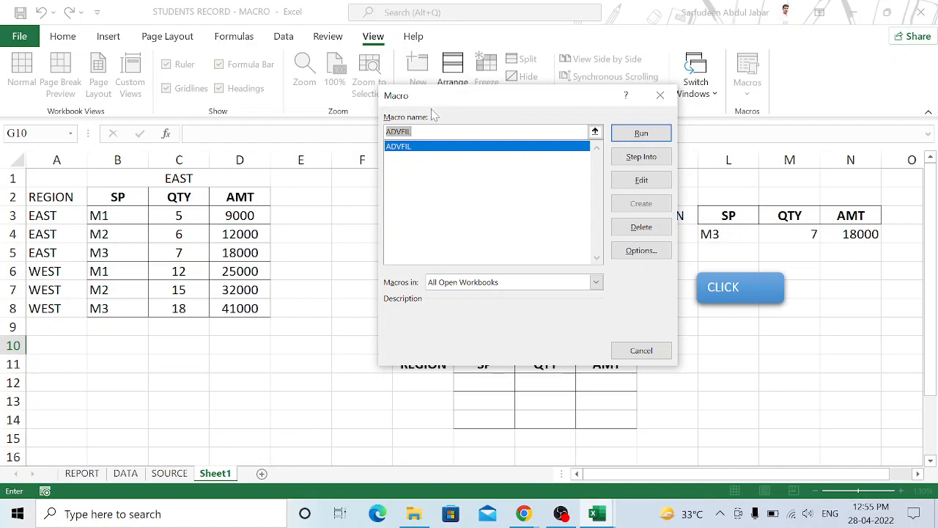
click(642, 181)
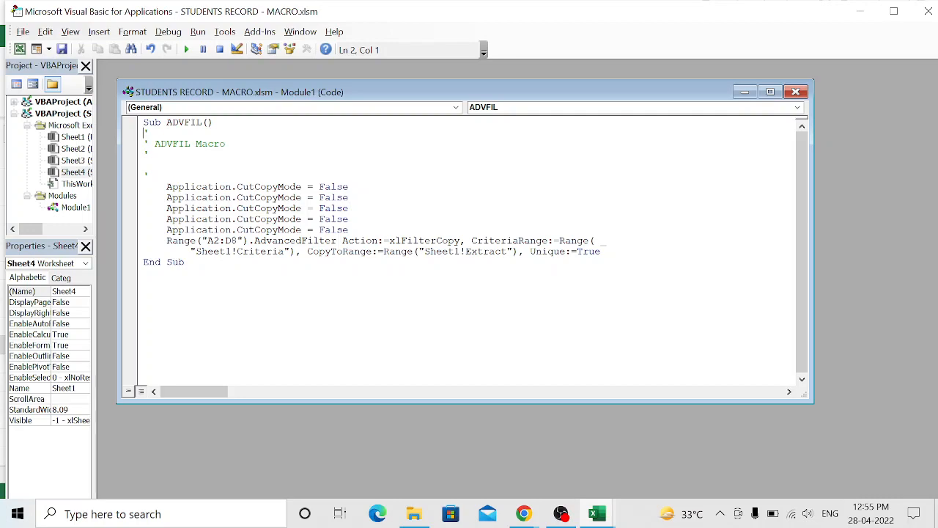
click(928, 12)
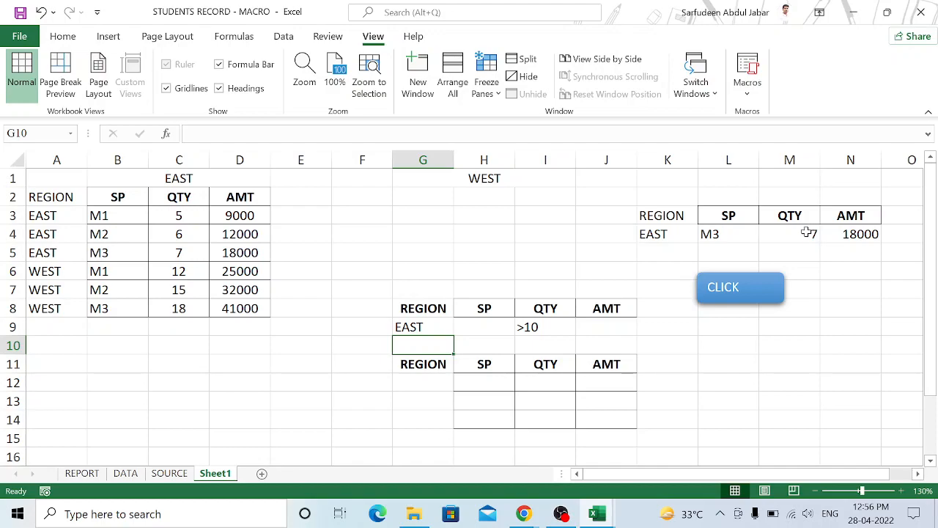
click(719, 357)
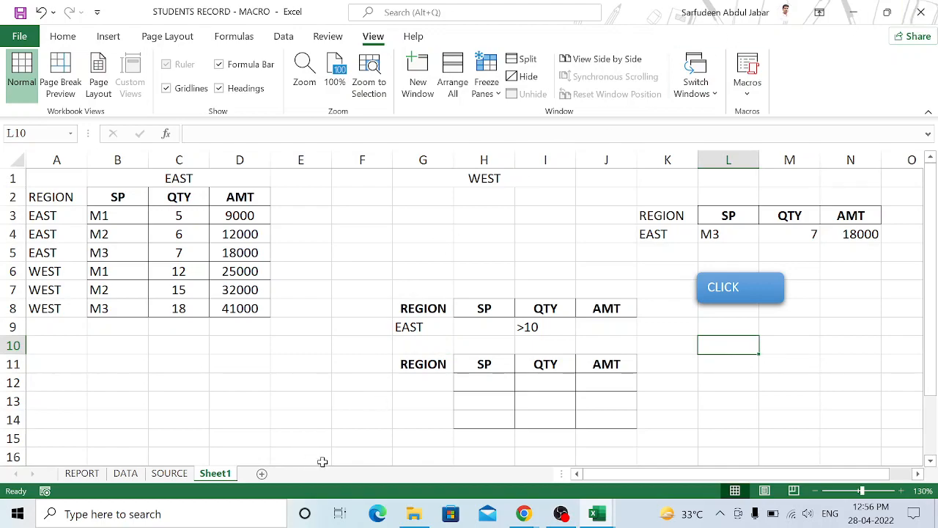
- Look through the SOURCE, DATA and REPORT sheets of the workbook, ending on the DATA sheet
click(157, 475)
click(123, 473)
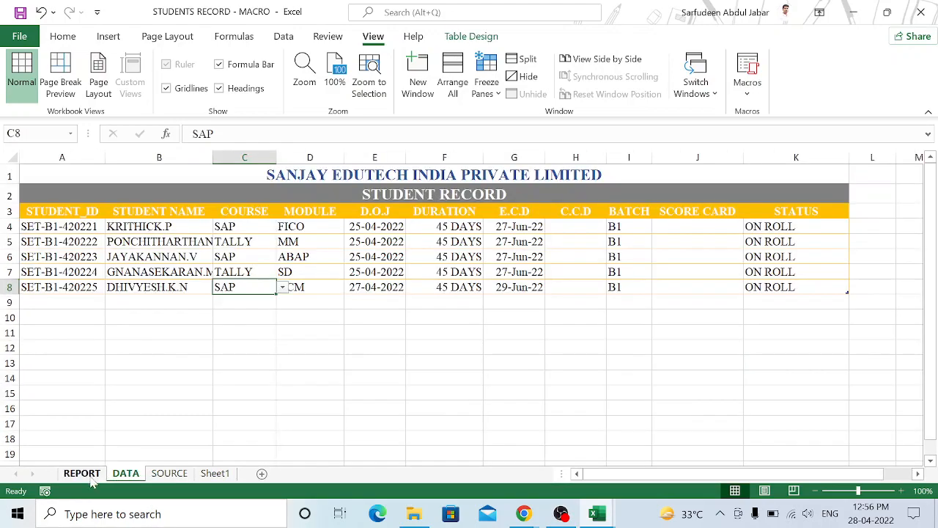
click(83, 475)
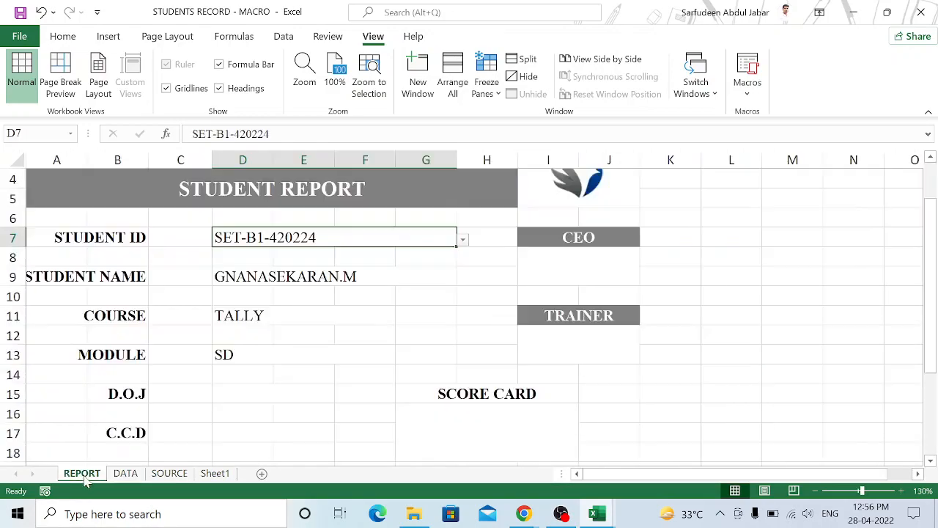
click(171, 475)
click(126, 475)
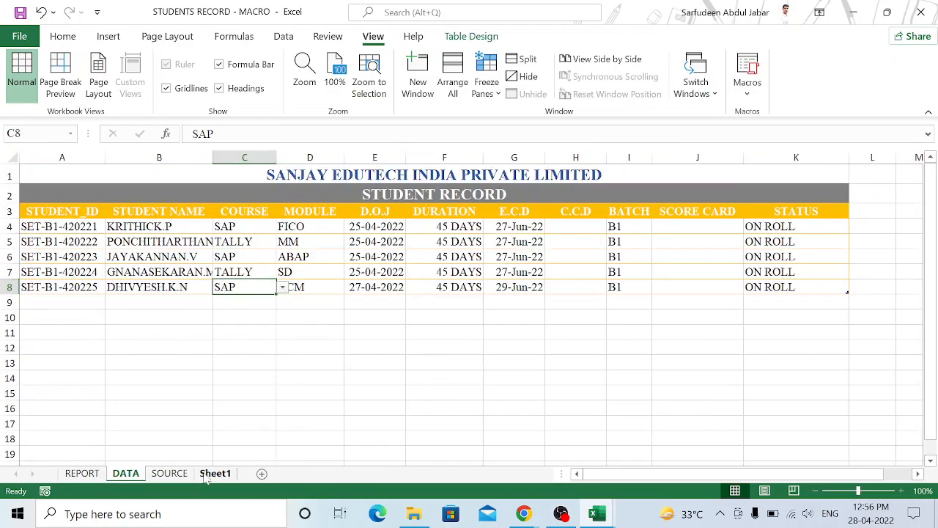
- Switch back to the Advance excel syllabus workbook and review the topics from Day 5 to 8 up to Day 3
click(597, 509)
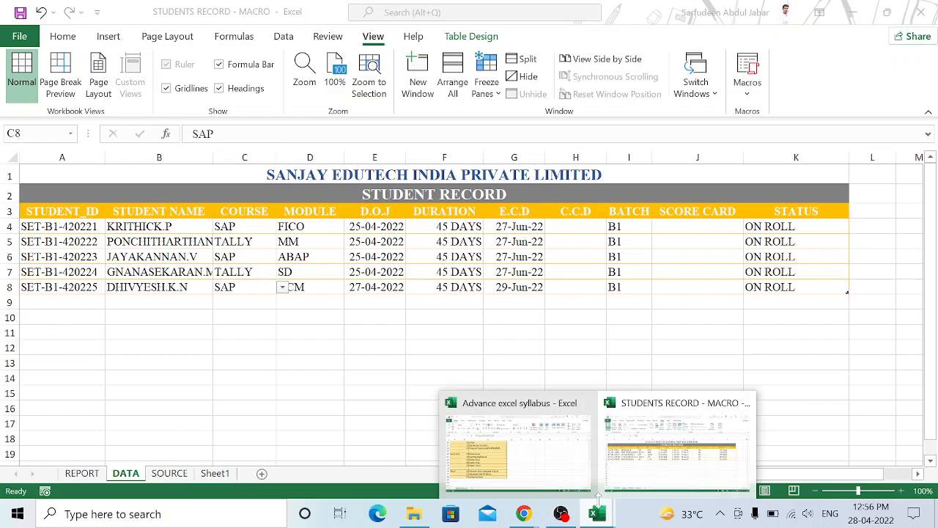
click(569, 478)
scroll(348, 308, up, 2)
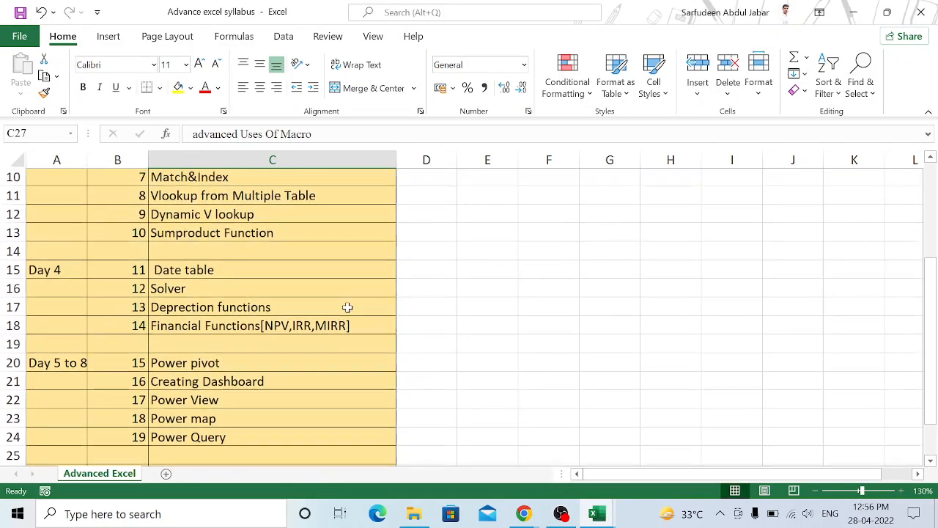
scroll(297, 279, up, 2)
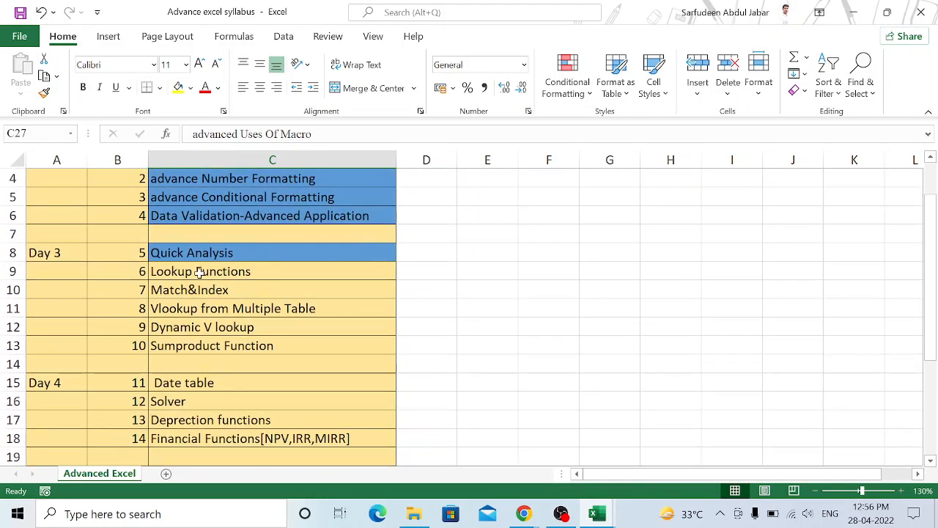
- Review the Day 3 lookup topics in the syllabus, from Lookup Functions to Dynamic V lookup
click(266, 271)
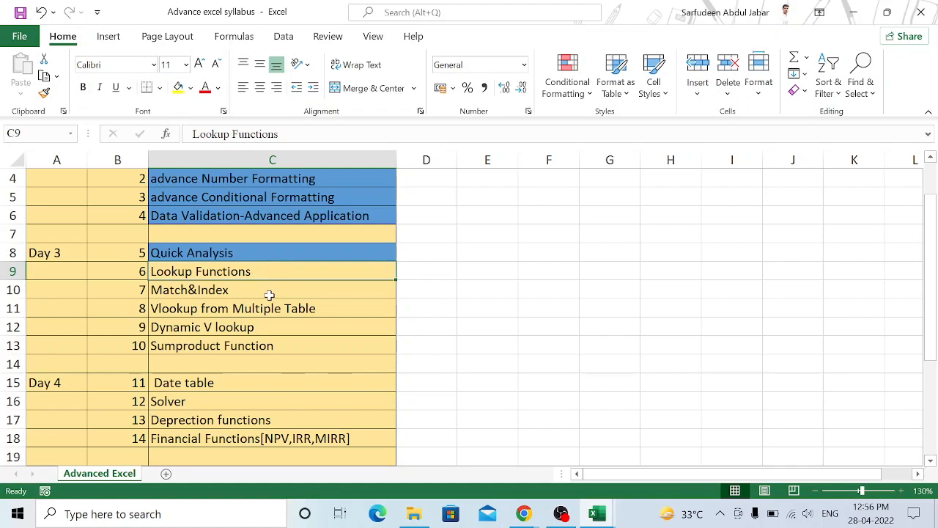
click(269, 293)
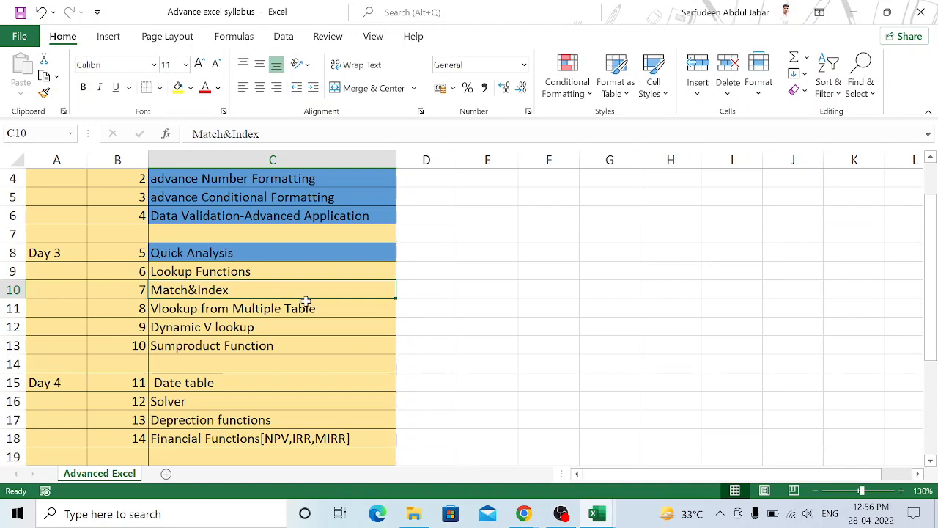
click(331, 308)
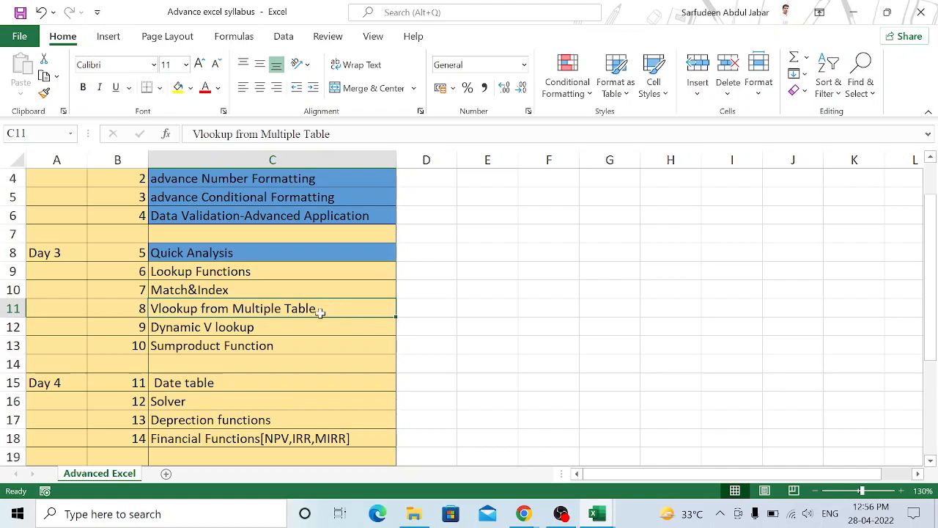
click(256, 330)
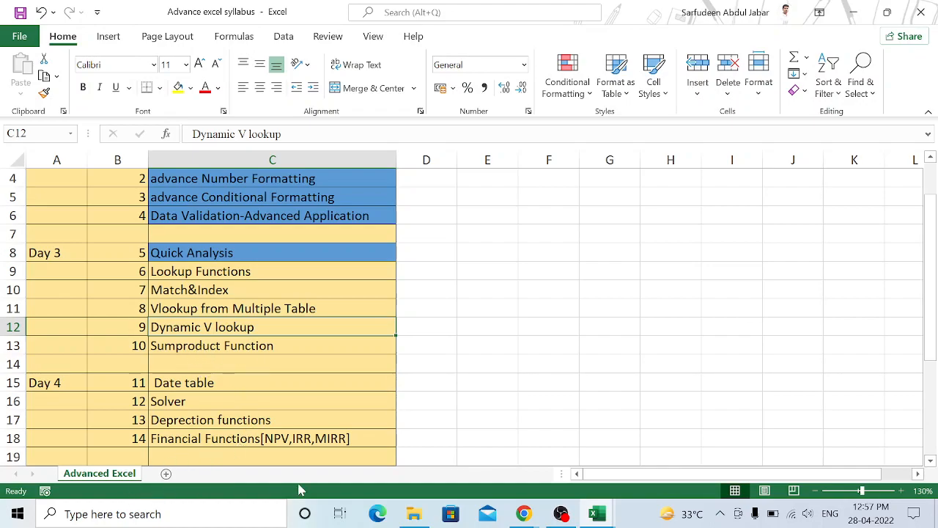
- Switch to the STUDENTS RECORD - MACRO workbook and look through its SOURCE, REPORT and DATA sheets, ending on Sheet1
mouse_move(598, 513)
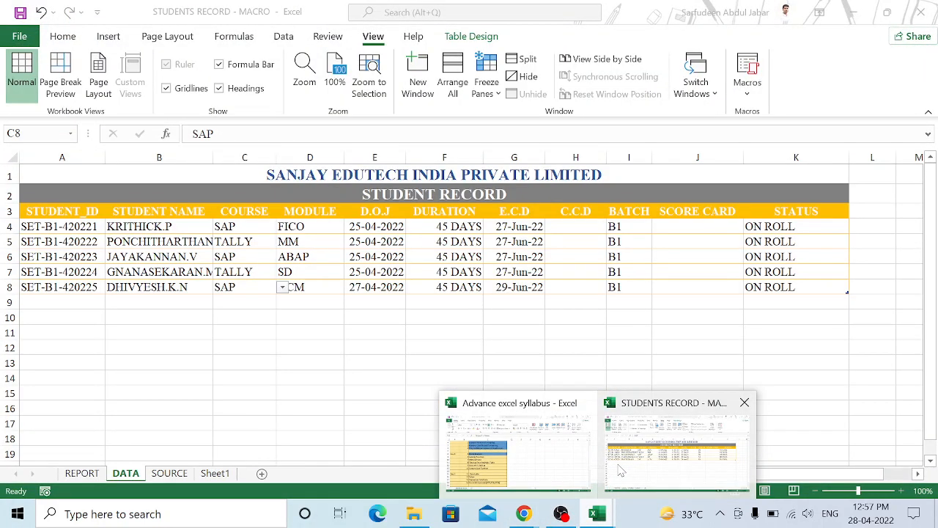
click(664, 451)
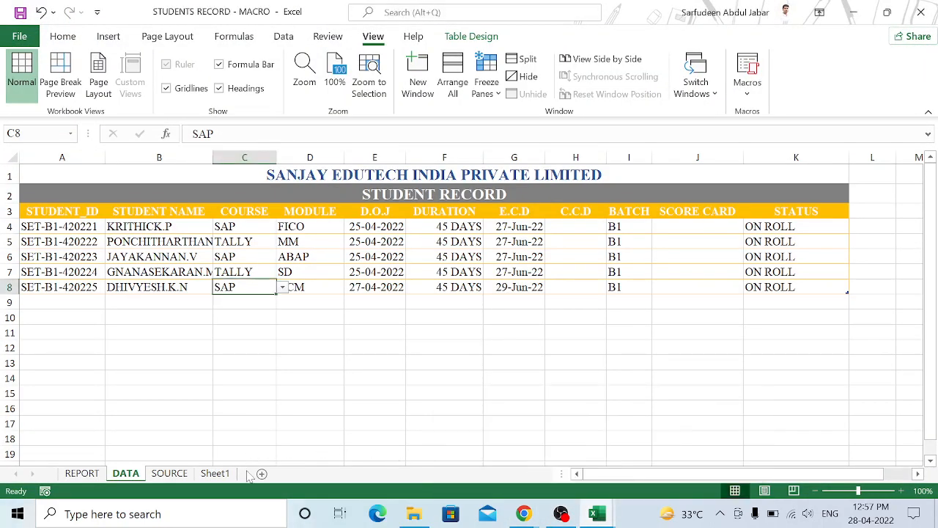
click(216, 474)
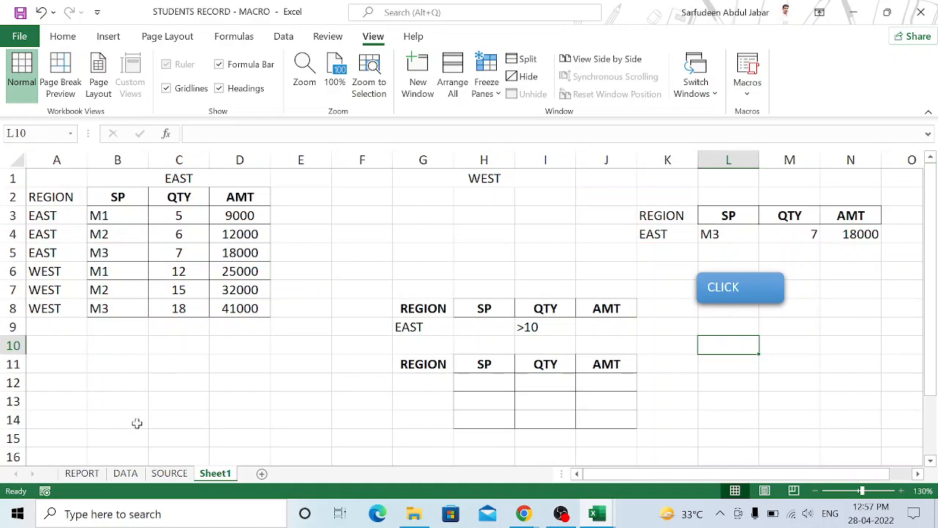
click(163, 476)
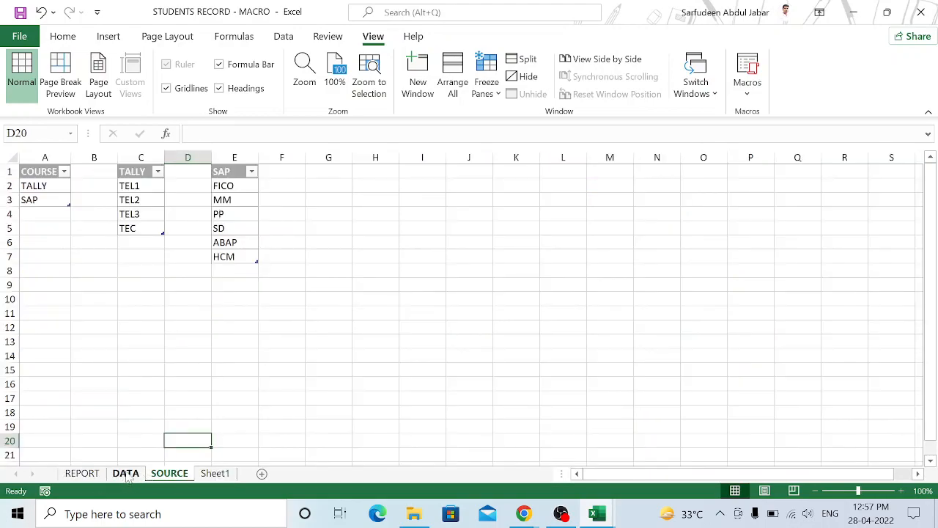
click(92, 476)
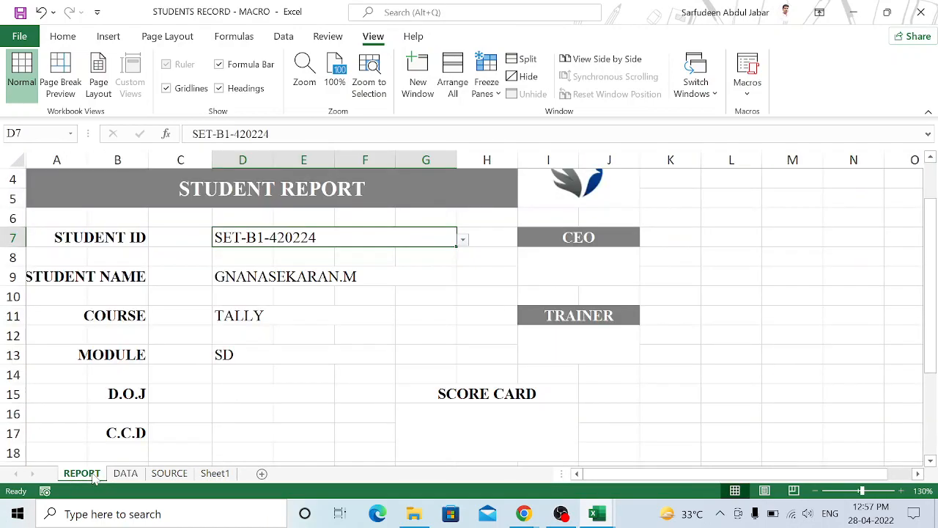
scroll(326, 396, down, 7)
scroll(329, 398, down, 1)
click(126, 475)
click(169, 475)
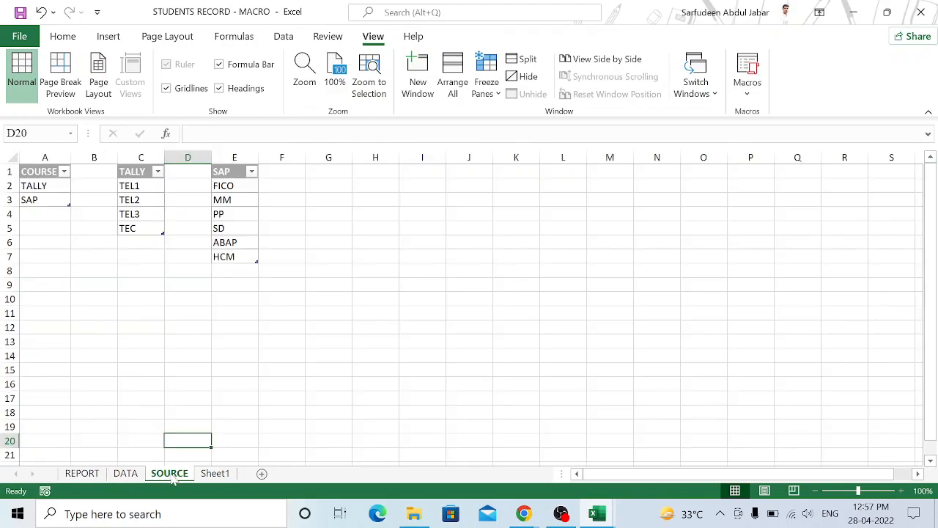
click(215, 475)
scroll(284, 391, down, 1)
scroll(284, 391, down, 1)
scroll(283, 391, up, 2)
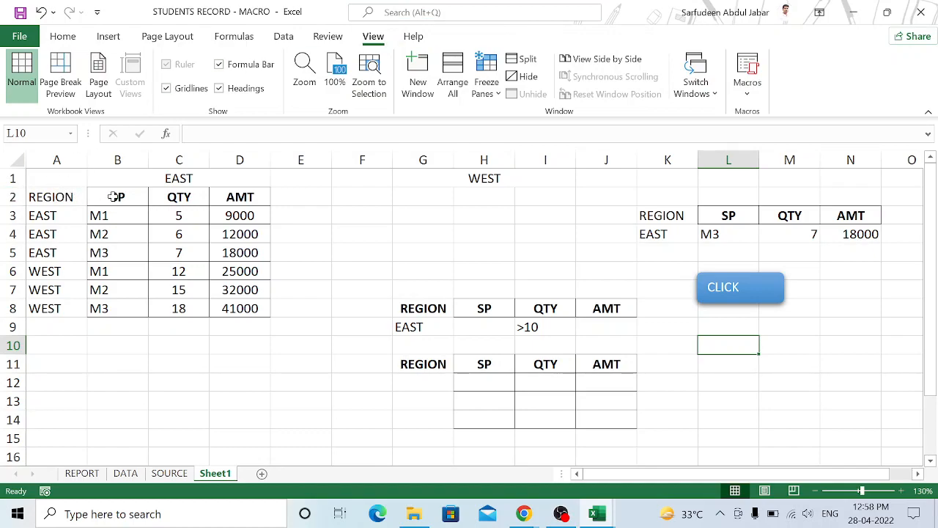
- Copy the SP, QTY and AMT table in B2:D8 of Sheet1 to cell A1 of a new worksheet
drag(118, 195, 246, 309)
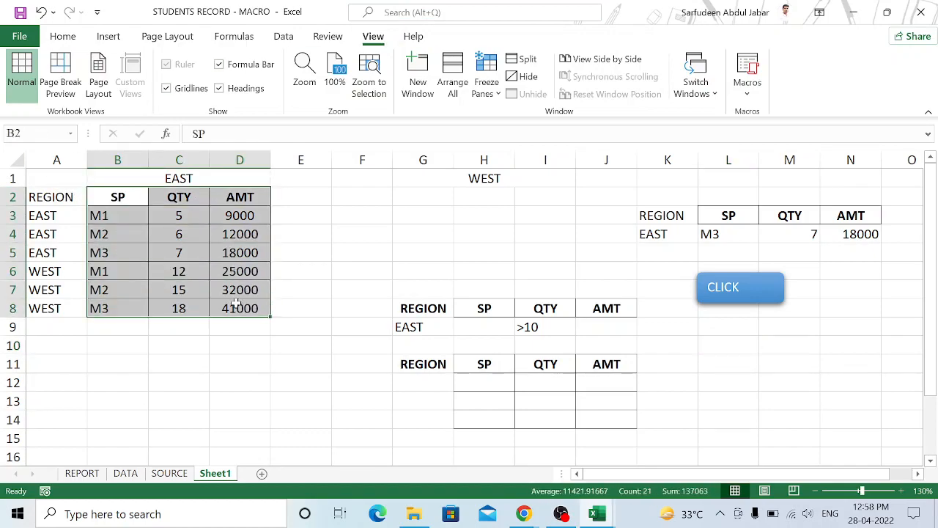
key(ctrl+c)
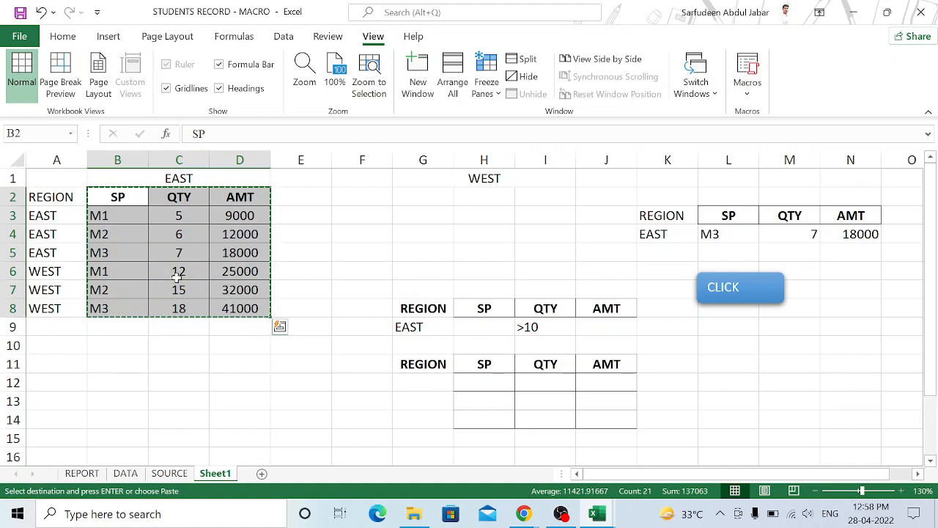
click(261, 473)
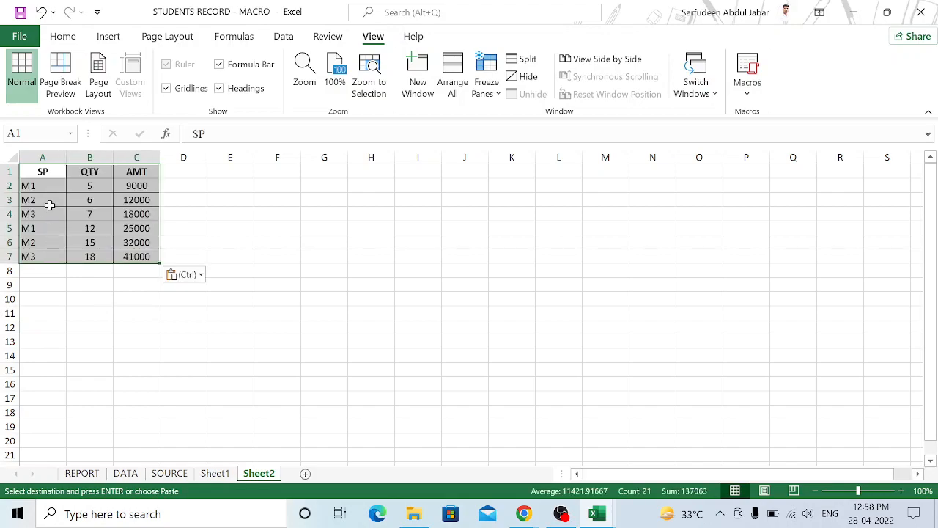
click(43, 171)
scroll(42, 171, up, 5)
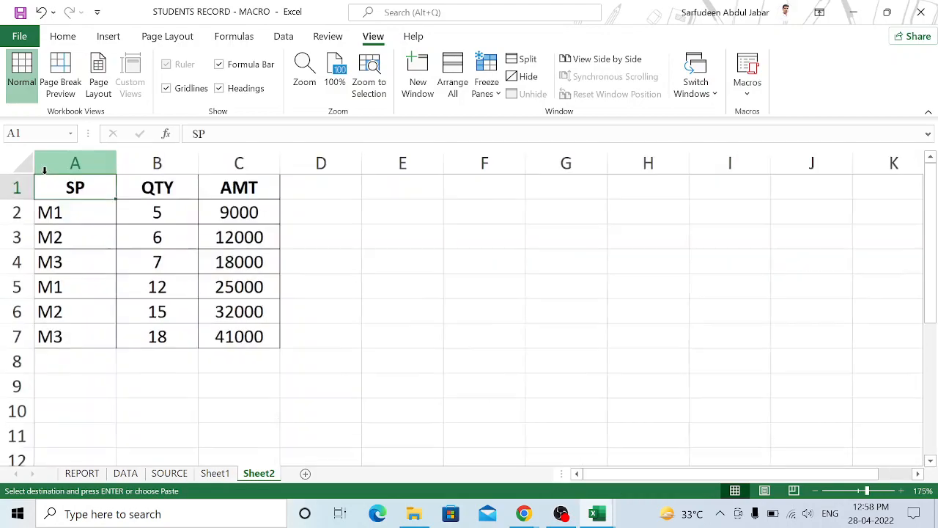
- Change the SP codes in cells A5, A6 and A7 to M4, M5 and M6
click(76, 287)
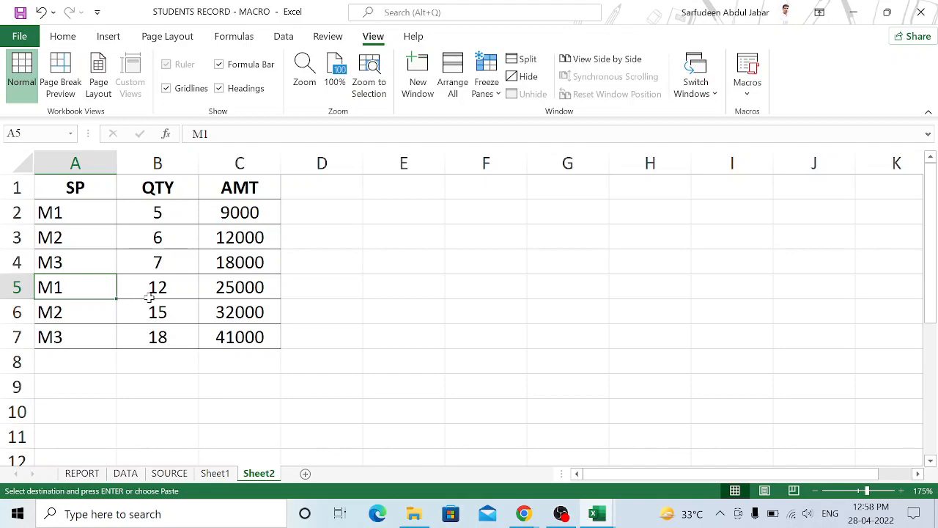
key(F2)
key(BackSpace)
text(4)
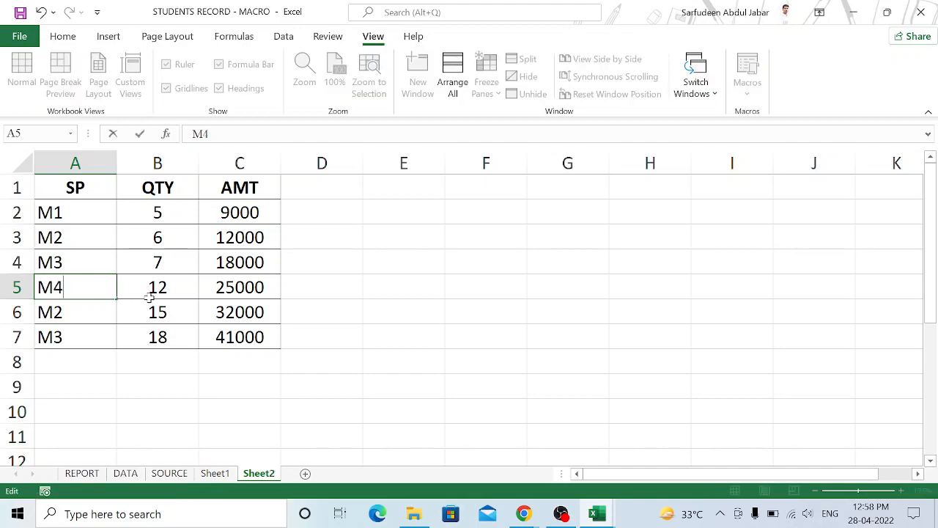
key(Return)
key(F2)
key(BackSpace)
text(5)
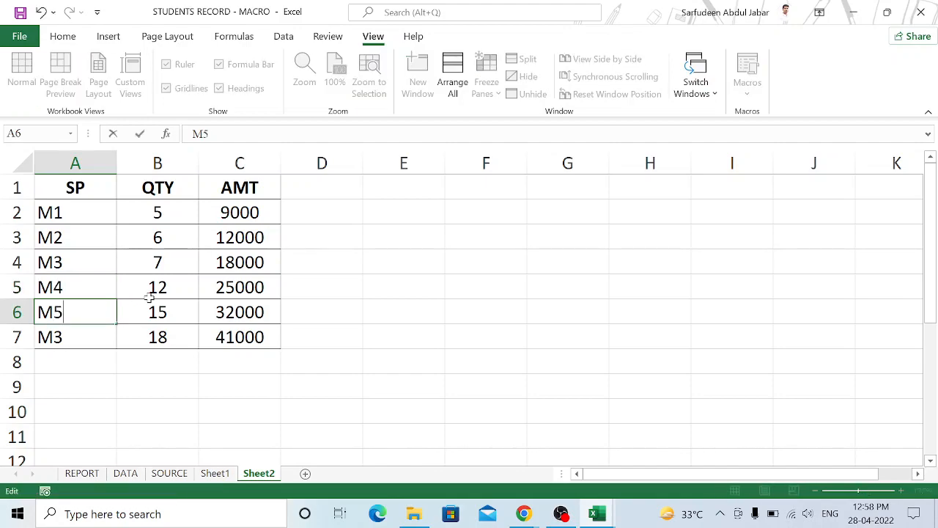
key(Return)
key(F2)
key(BackSpace)
text(6)
key(Return)
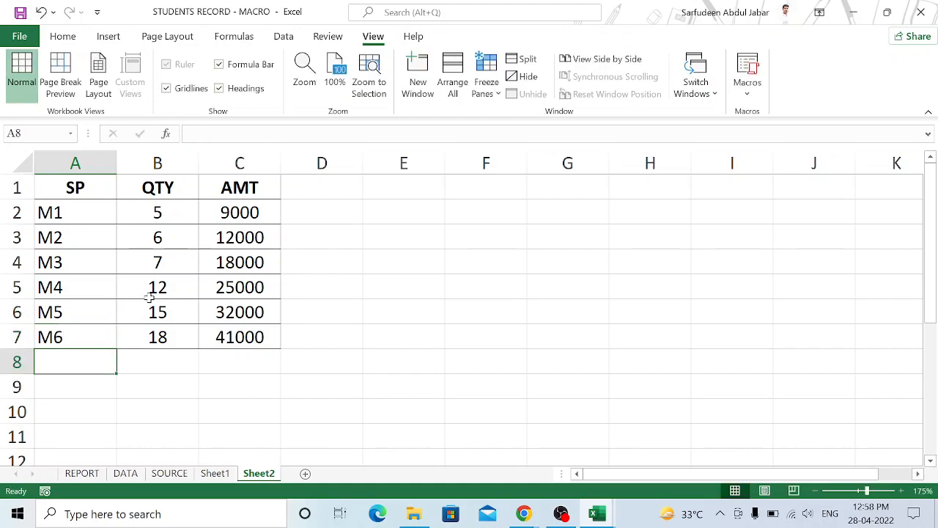
- Enter the headers SP and QTY in E2 and F2, and the lookup value M4 in E3
click(430, 237)
click(425, 214)
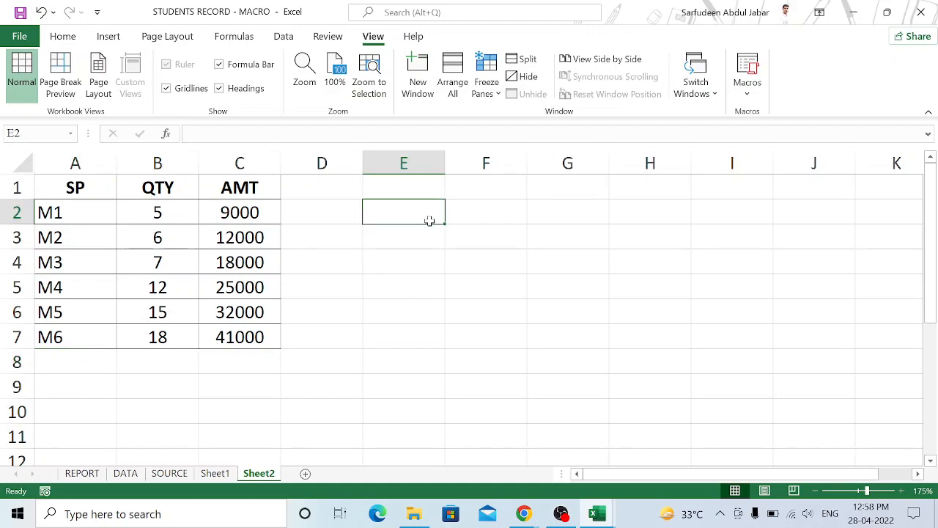
text(SP)
key(Tab)
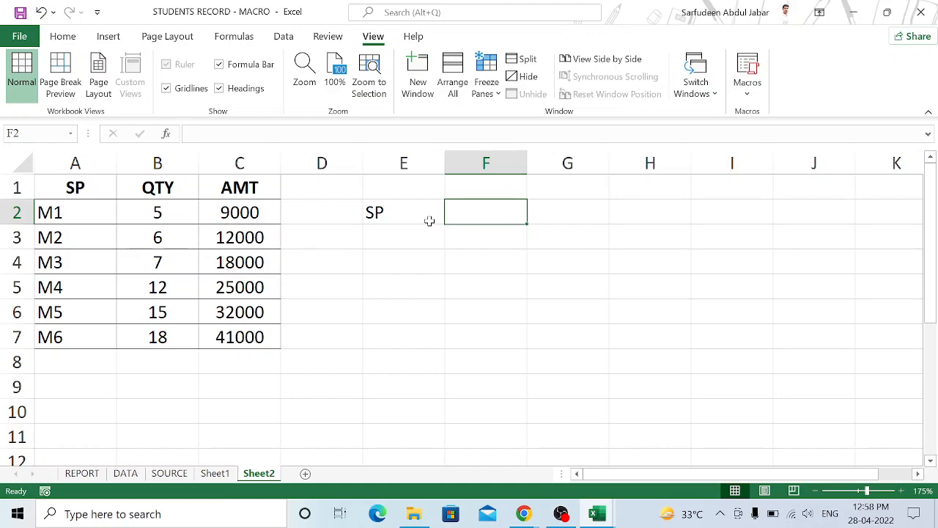
text(q)
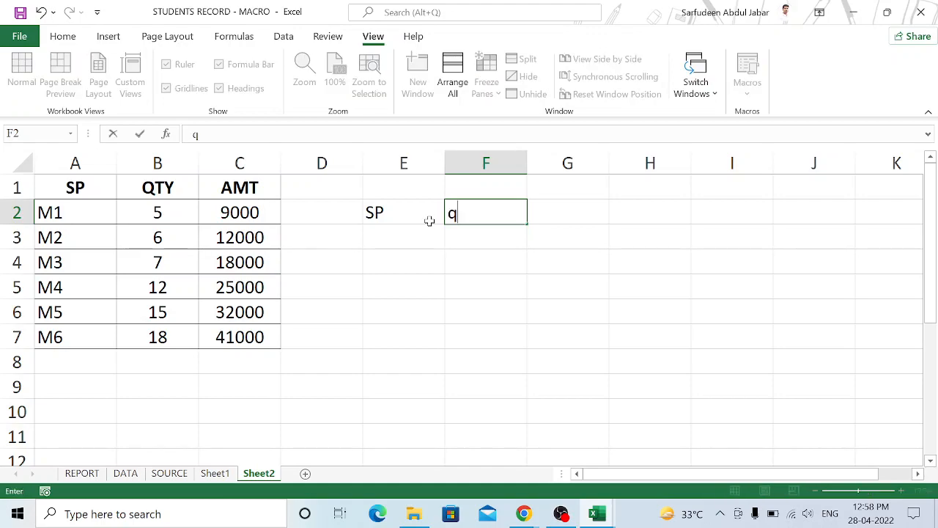
key(BackSpace)
text(QTY)
click(393, 240)
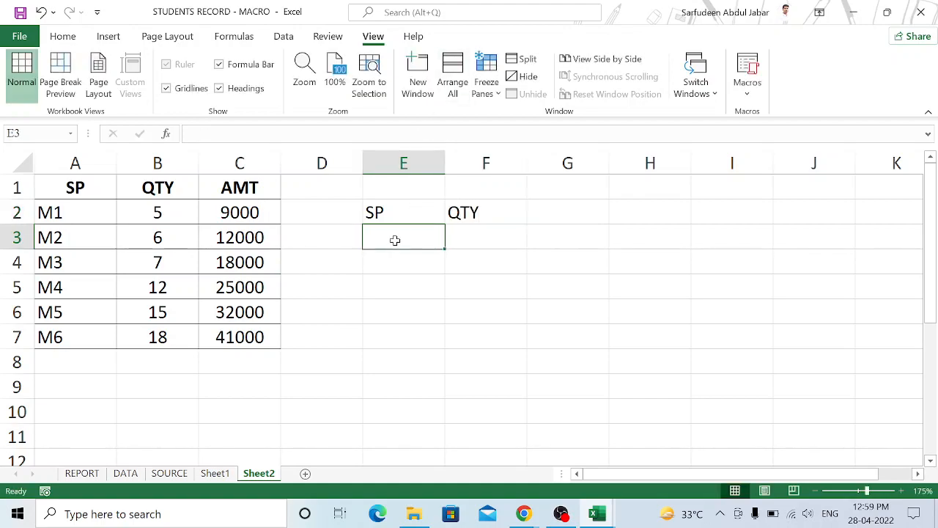
text(M4)
key(Tab)
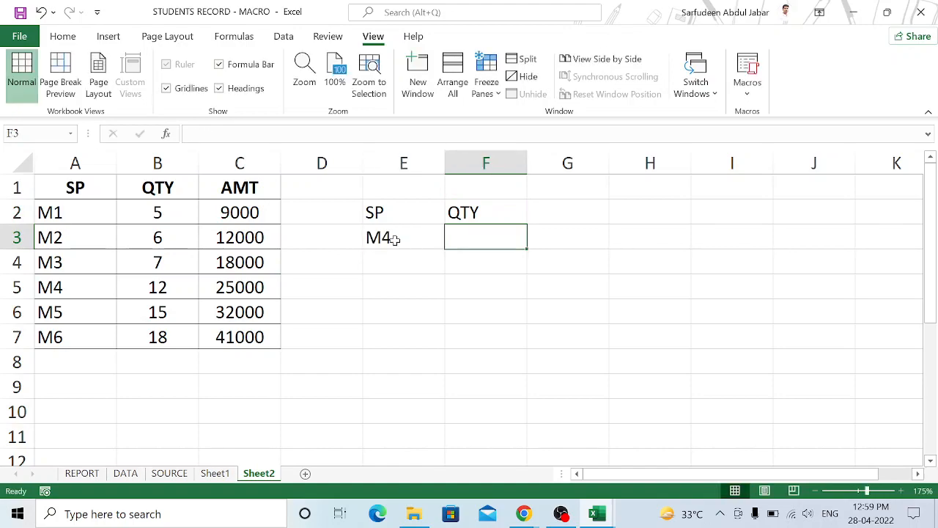
- Begin a VLOOKUP formula in F3 with E3 as the lookup value and A1:C7 as the table array
text(=VLO)
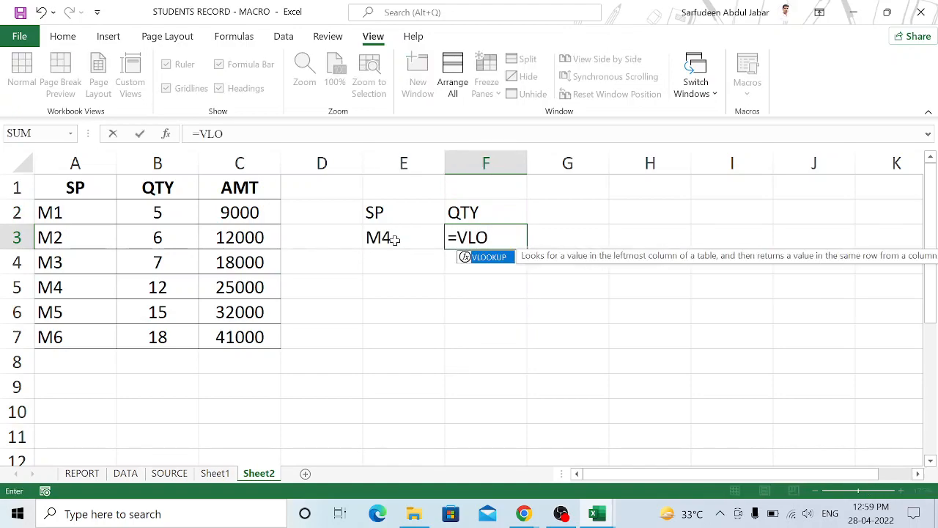
key(Tab)
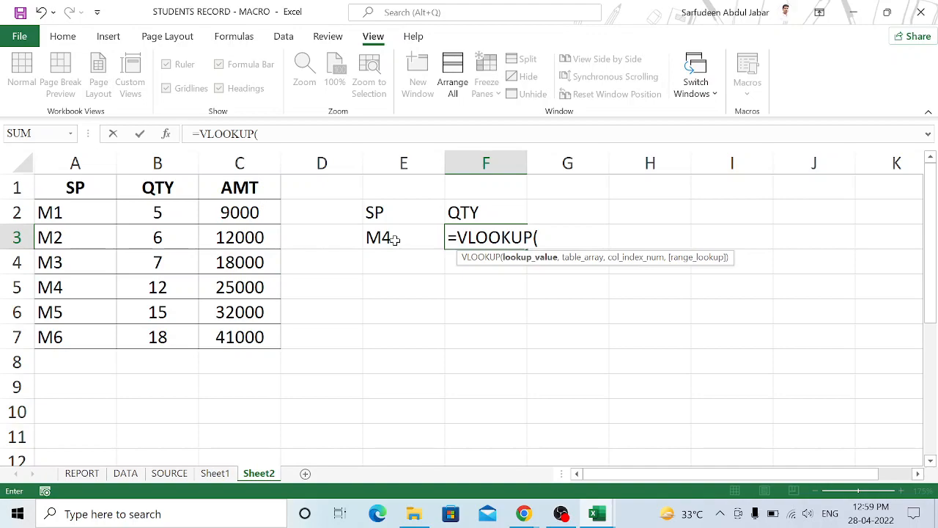
click(402, 240)
text(,)
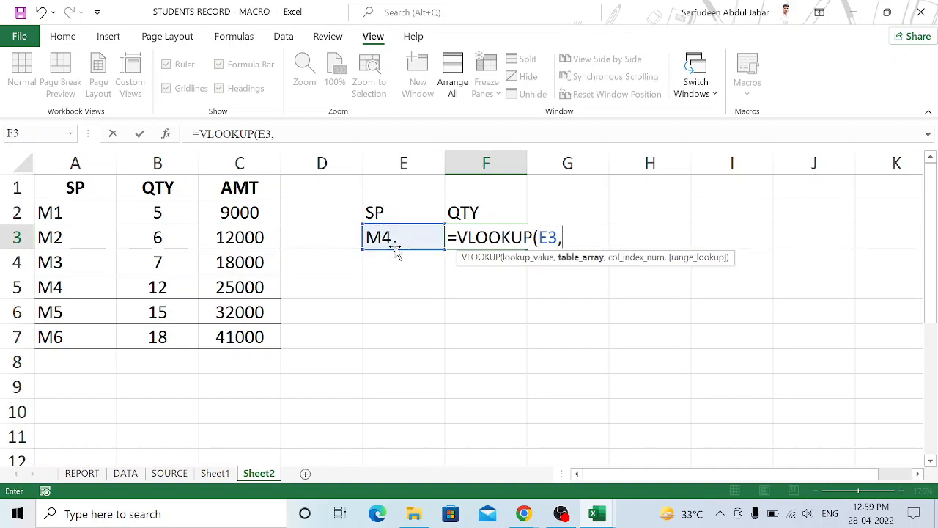
click(84, 192)
drag(134, 193, 233, 338)
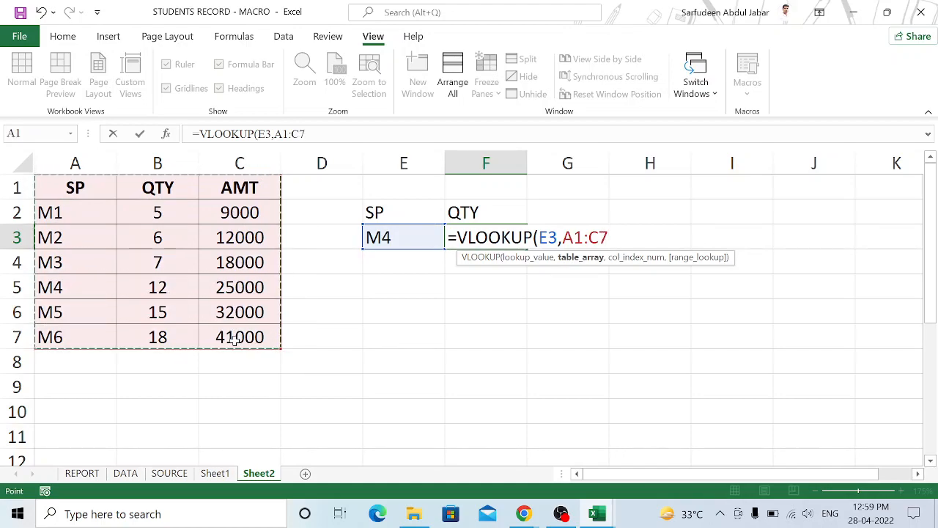
text(,)
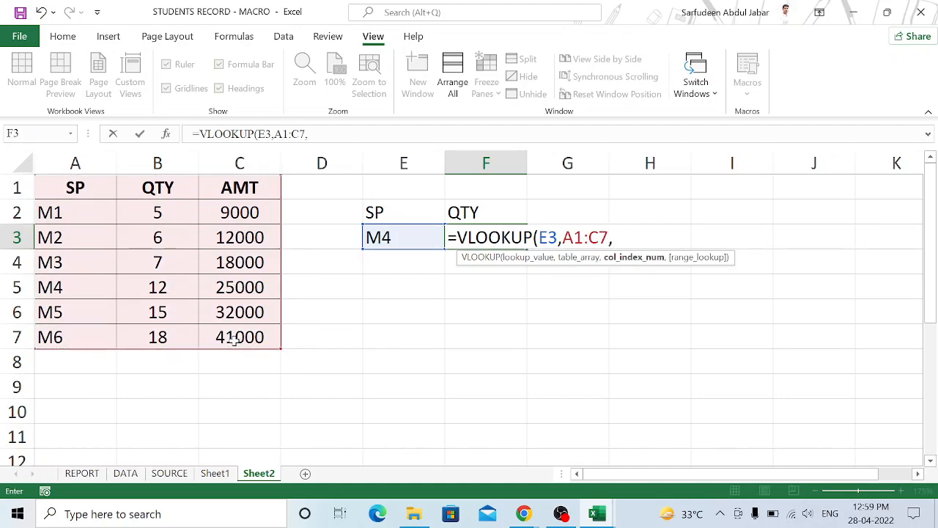
- Nest MATCH(F2,A1:C1,0) as the column index number of the VLOOKUP formula in F3
text(MATCH()
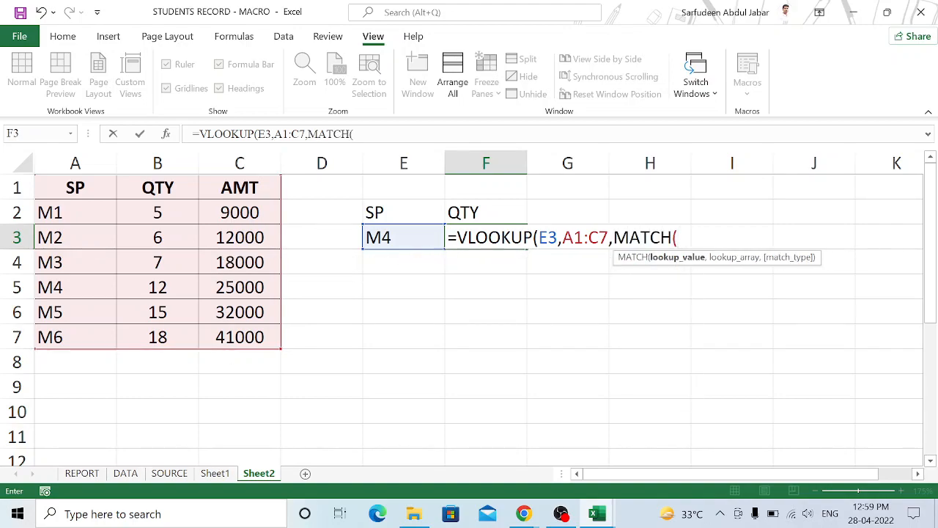
click(473, 212)
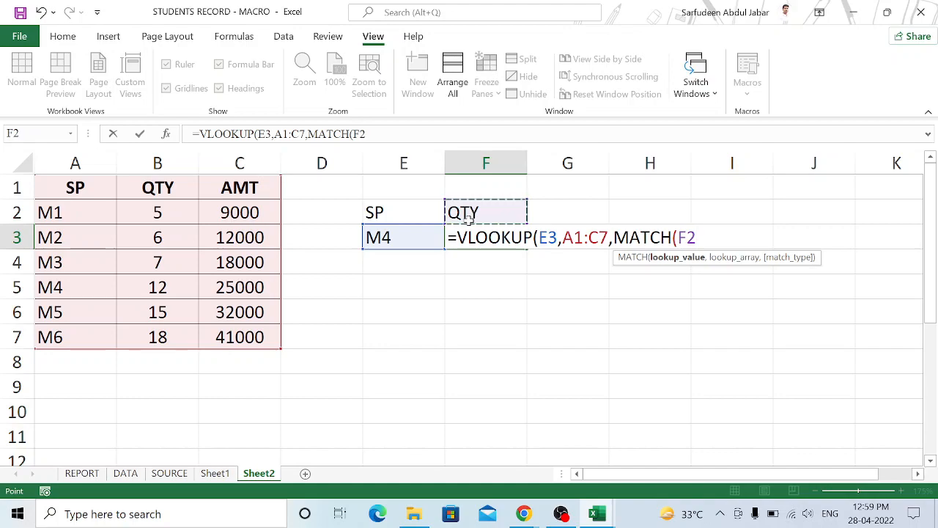
text(,)
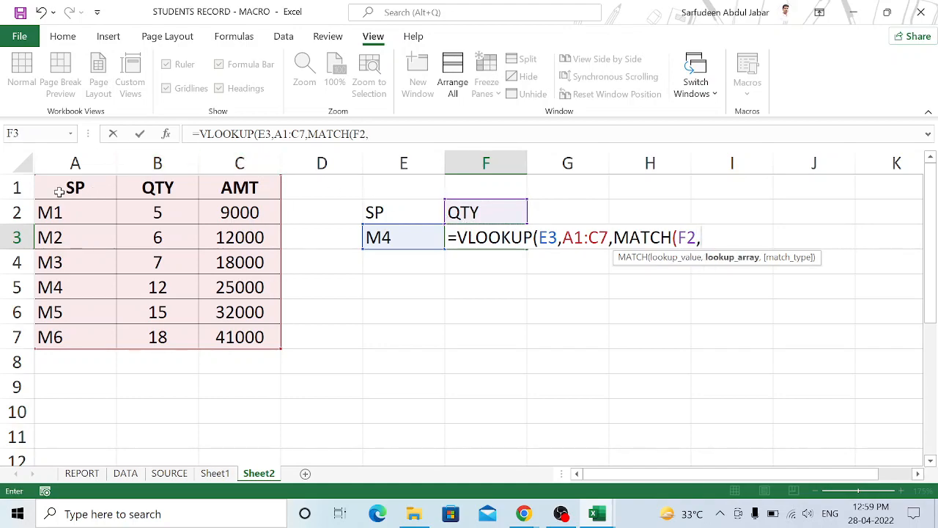
drag(59, 189, 225, 187)
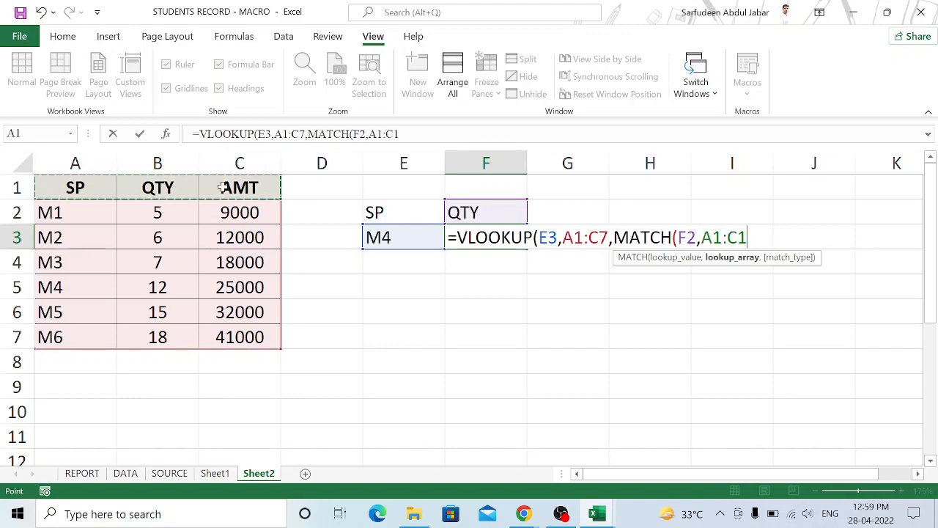
text(,0)
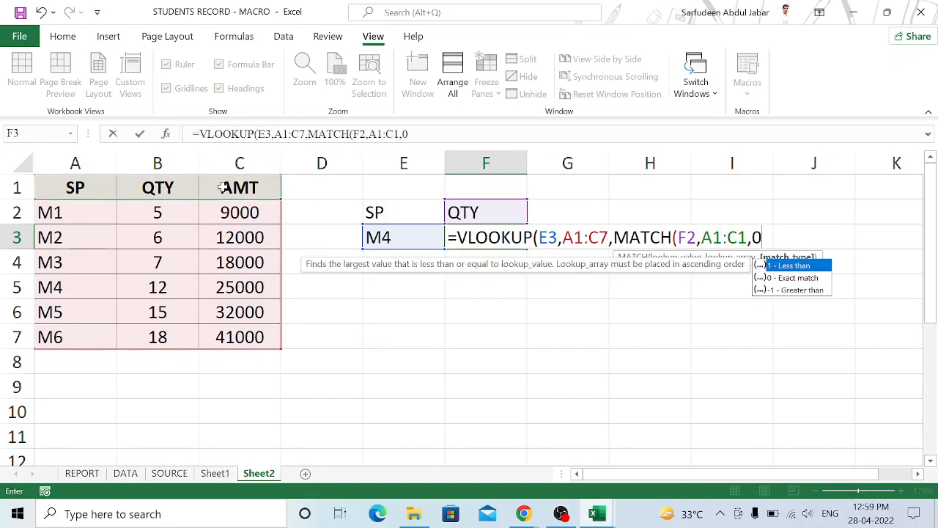
text())
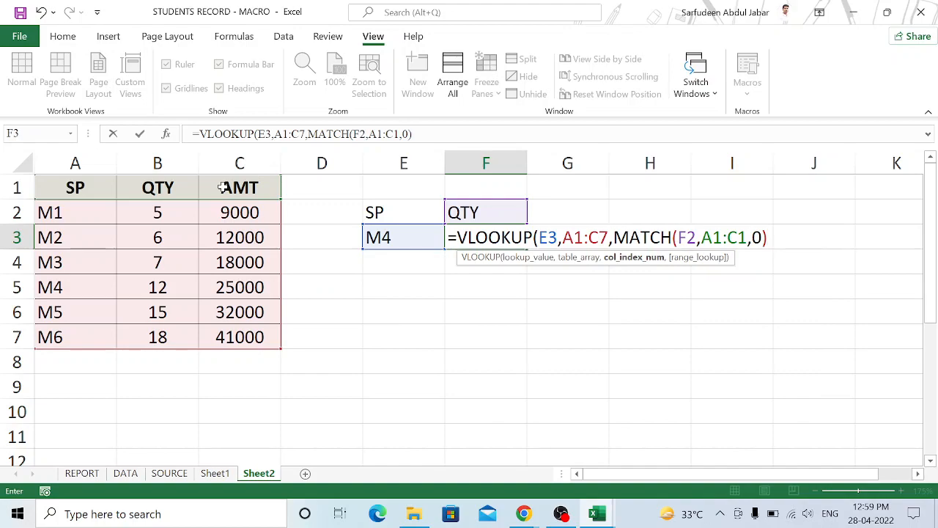
- Complete the VLOOKUP formula in F3 with 0 for an exact match and enter it
text(,0)
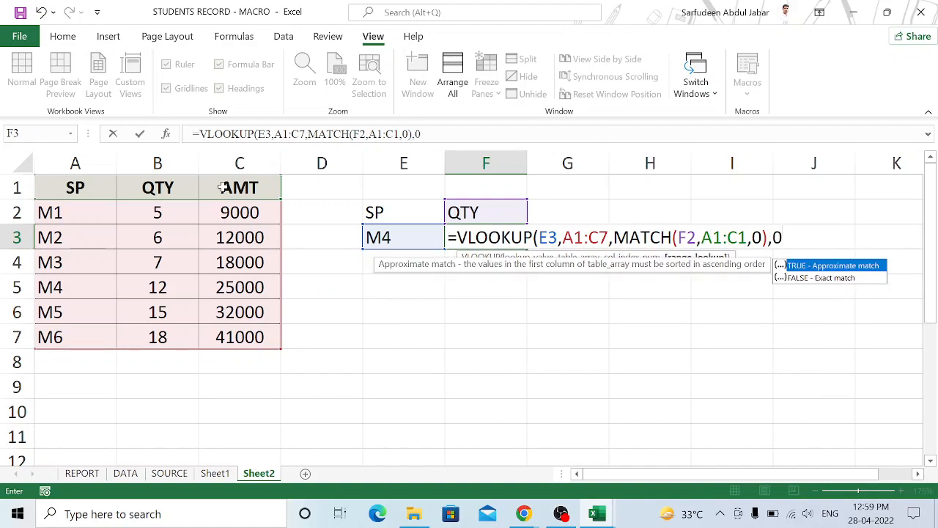
text())
key(Return)
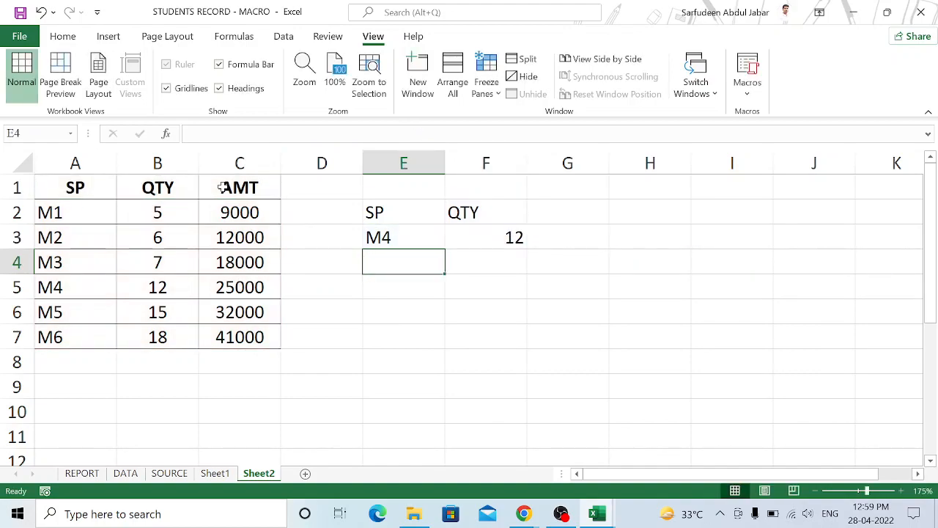
- Change the lookup header in F2 to AMT
click(476, 216)
text(AMT)
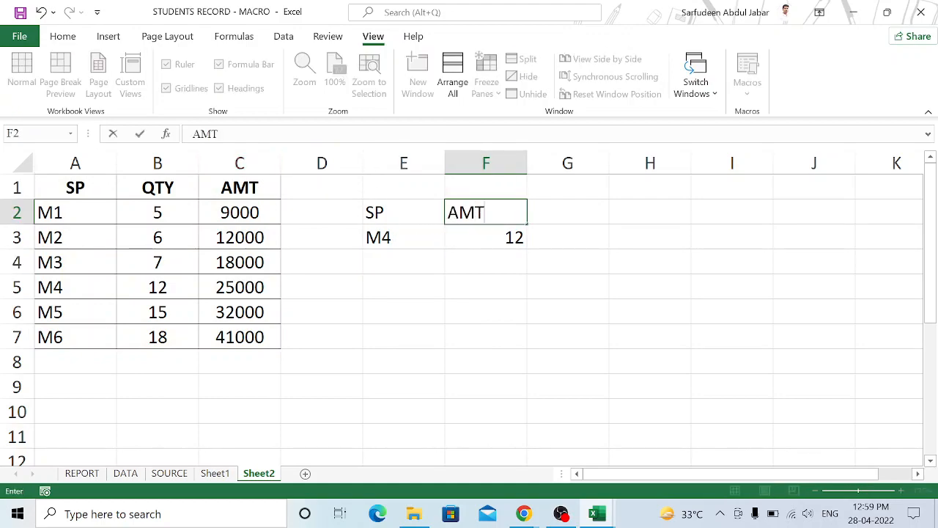
key(Return)
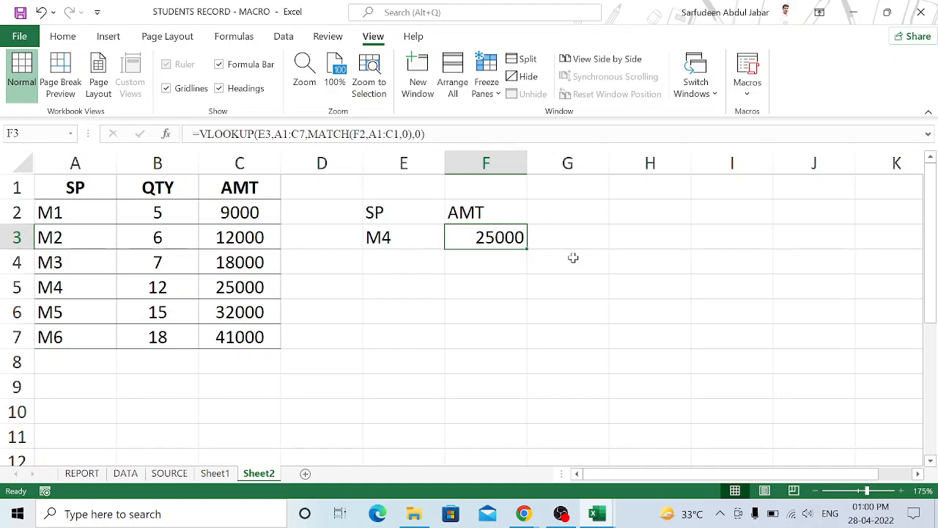
- Examine the arguments and cell references of the VLOOKUP and MATCH formula in F3
key(F2)
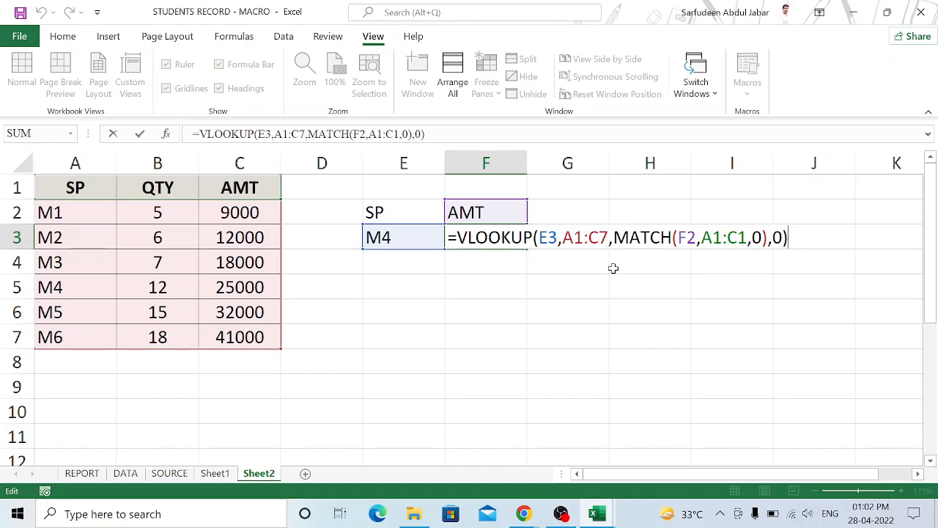
click(561, 513)
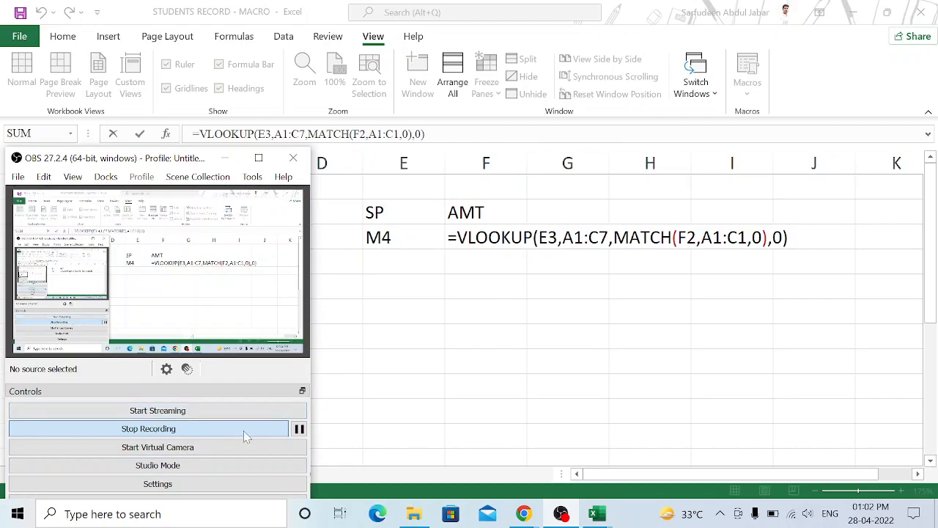
click(299, 428)
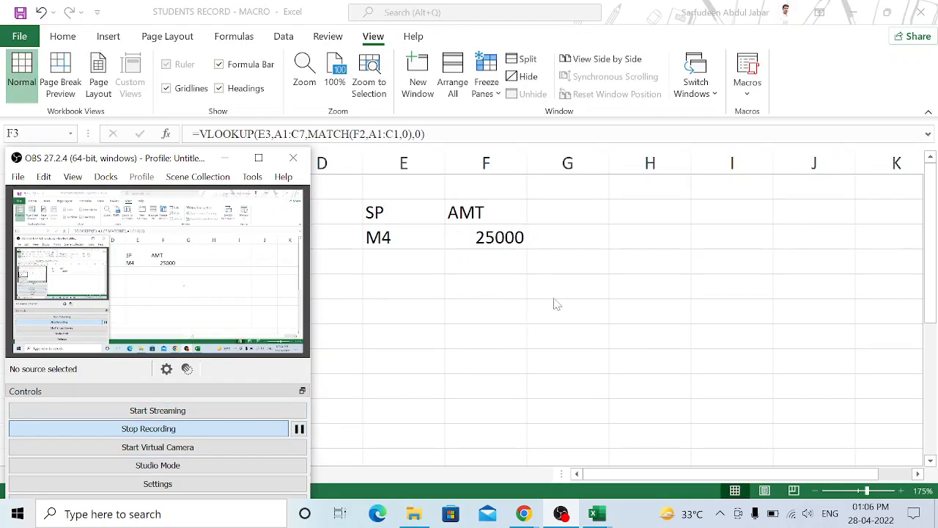
click(519, 252)
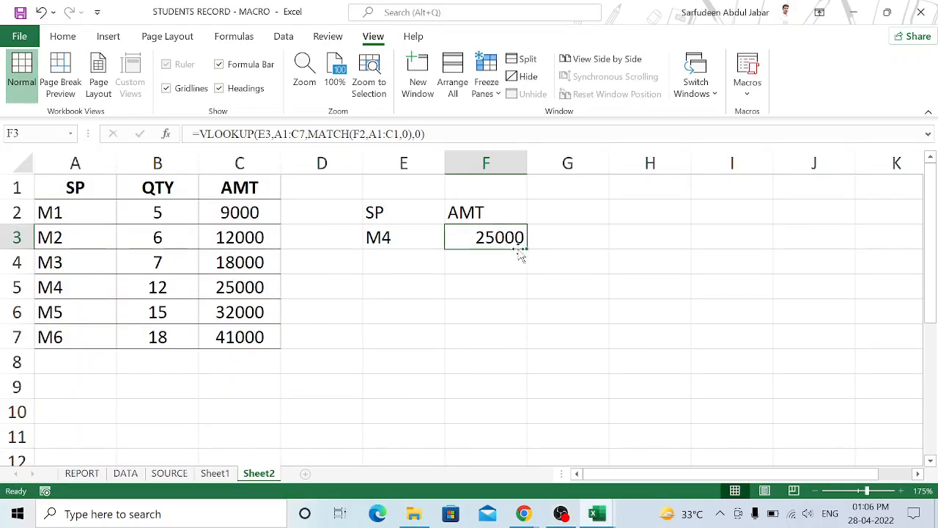
double_click(519, 251)
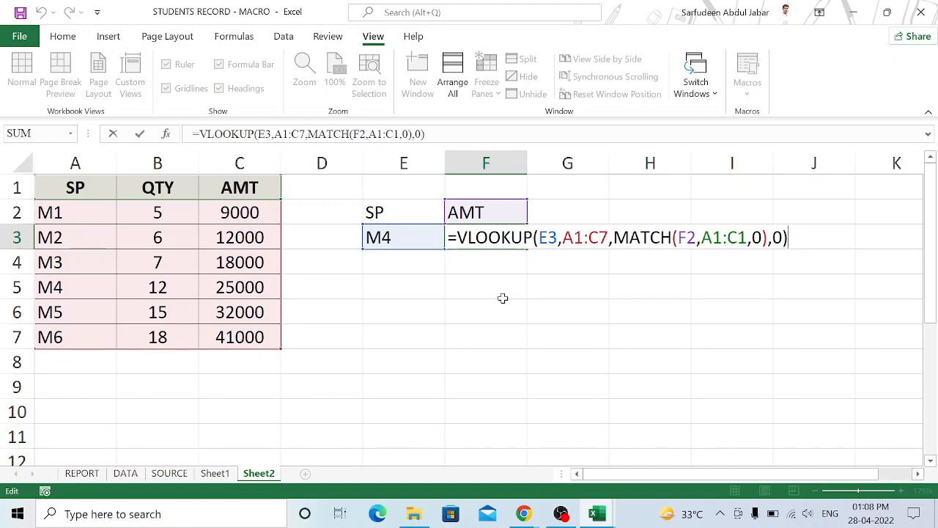
key(Return)
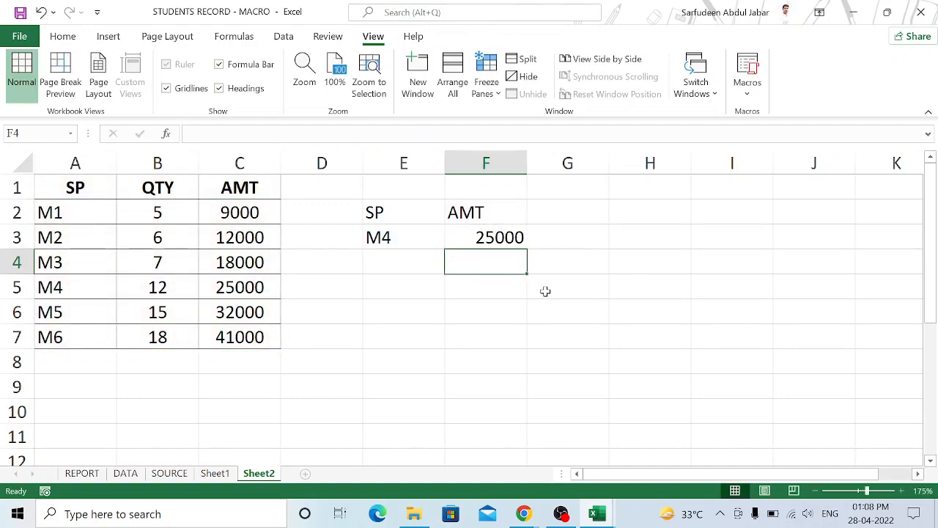
- Switch to the Advance excel syllabus workbook and fill the Match&Index cell C10 with light gray
click(595, 513)
click(514, 447)
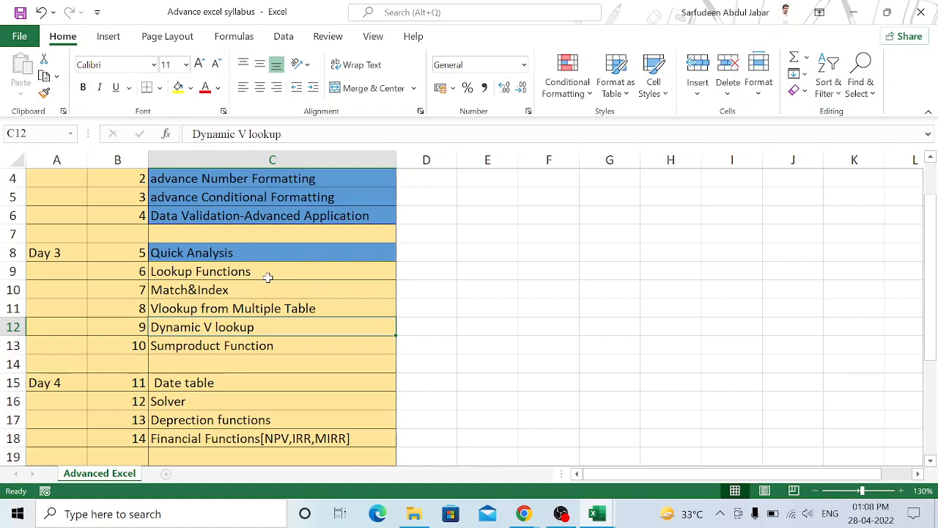
click(299, 273)
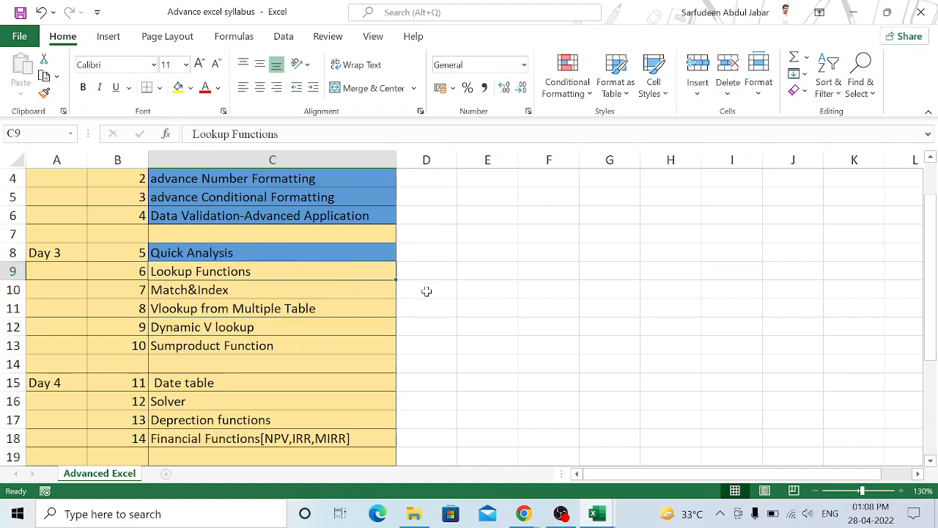
click(283, 290)
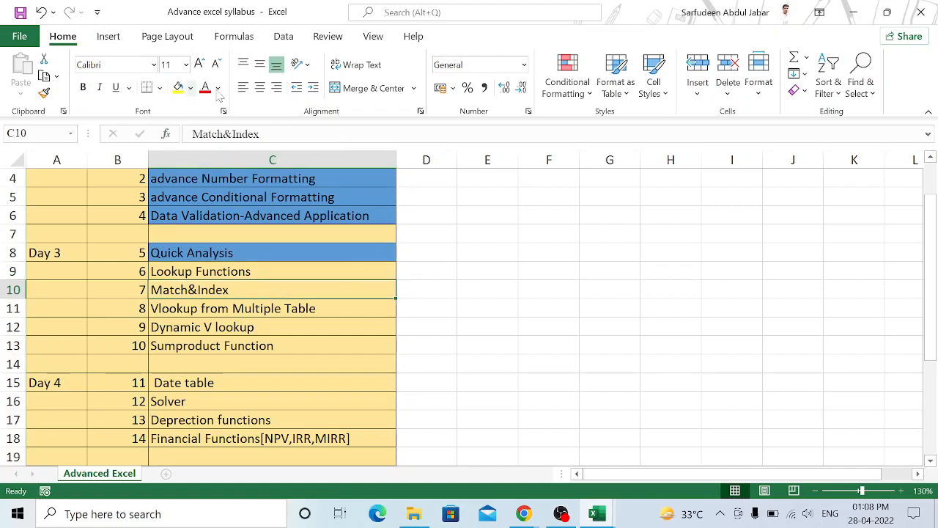
click(191, 88)
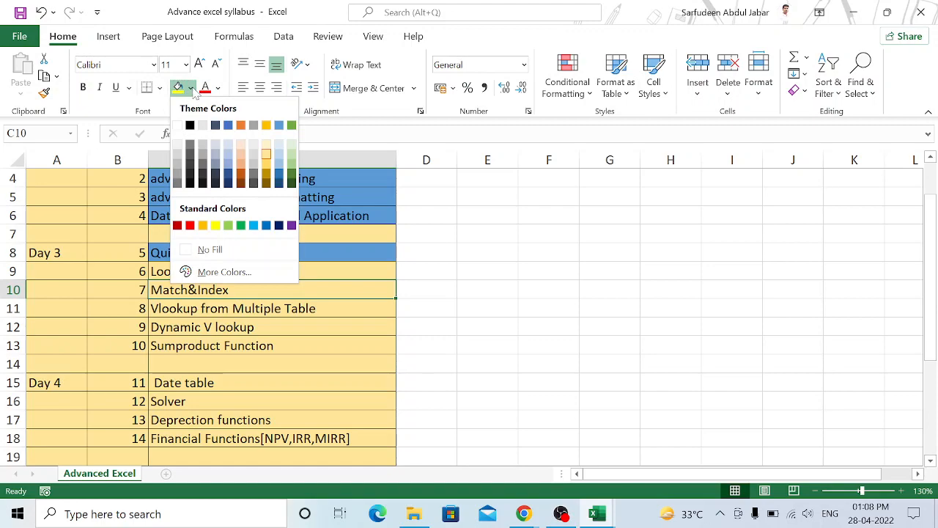
click(254, 160)
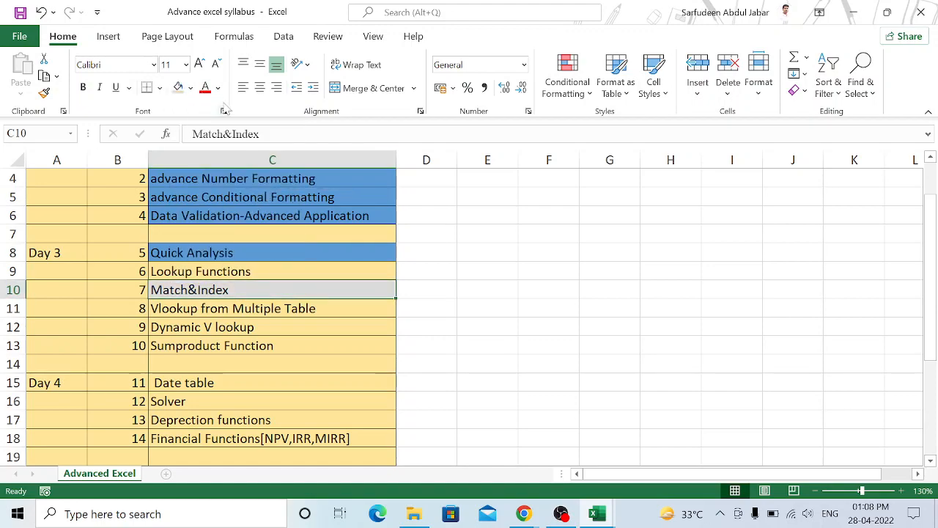
click(190, 88)
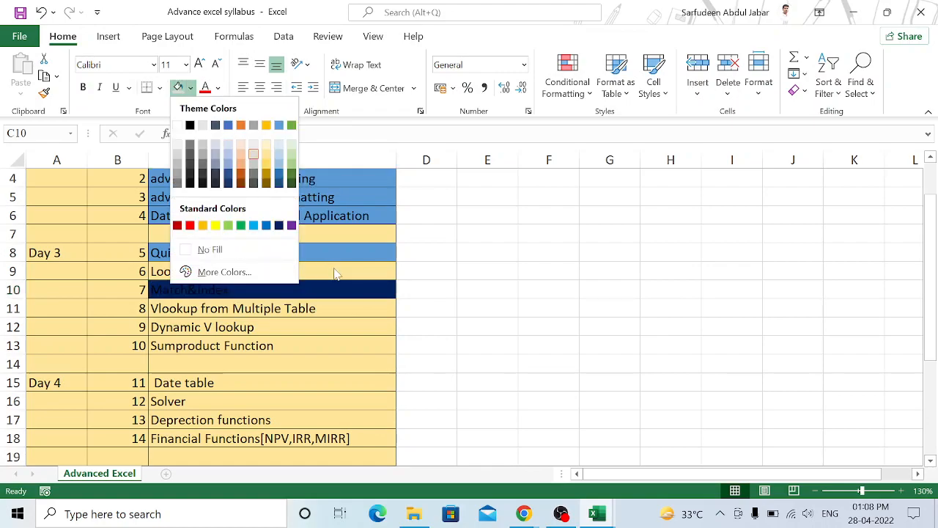
click(191, 88)
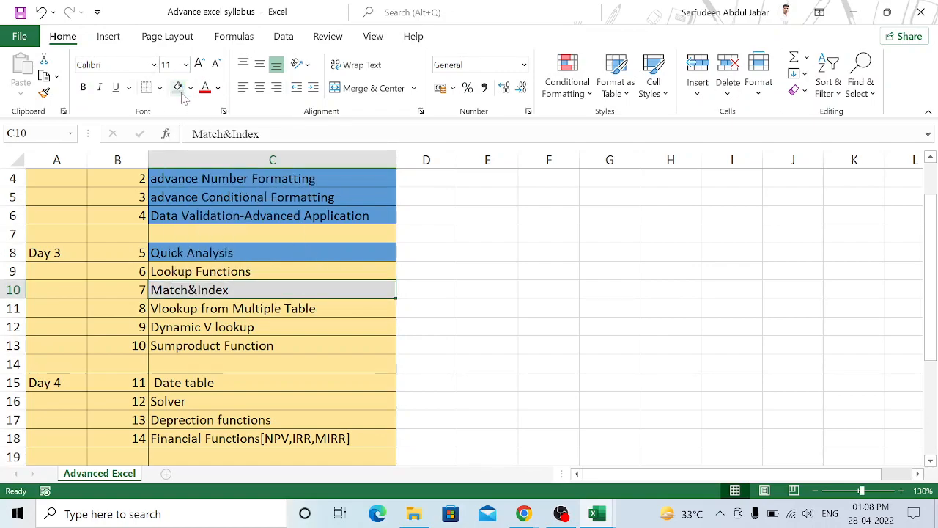
- Apply the same light gray fill to Lookup Functions, Vlookup from Multiple Table and Dynamic V lookup in column C
click(246, 269)
click(177, 87)
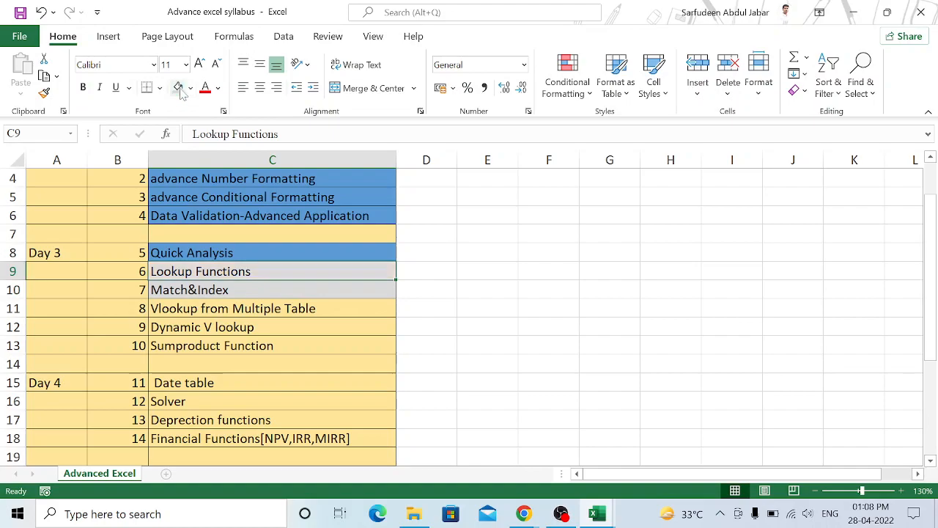
click(256, 308)
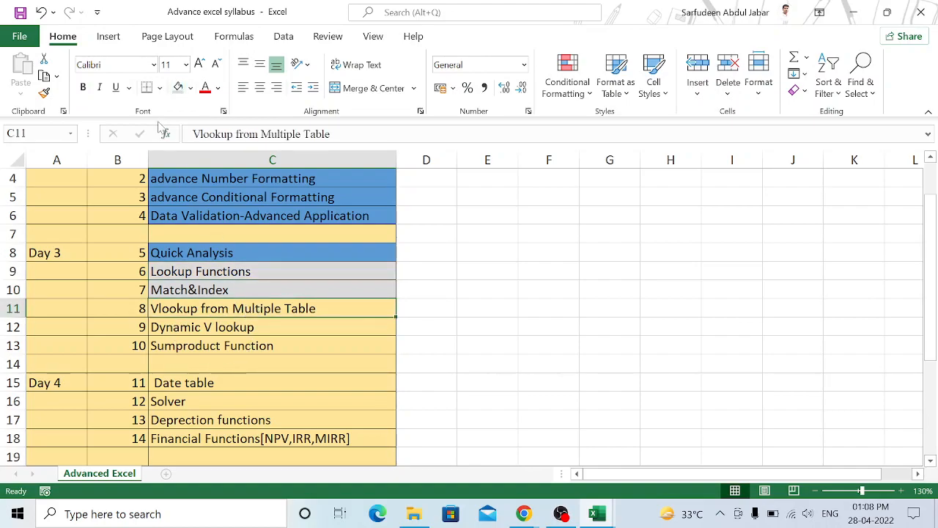
click(178, 89)
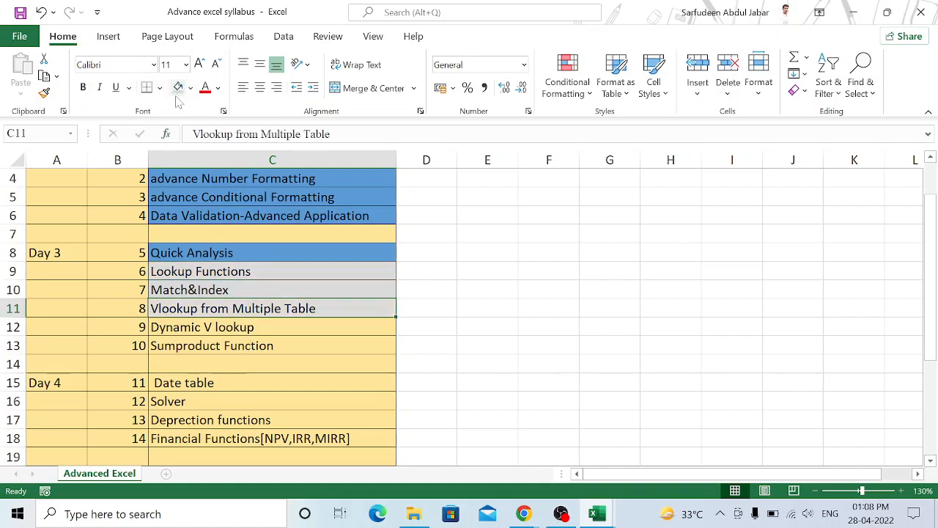
click(267, 327)
click(177, 87)
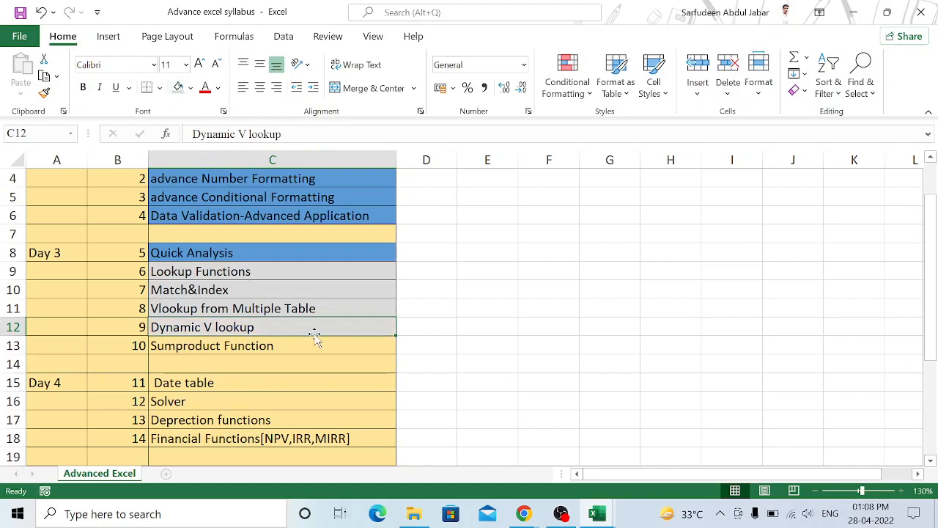
- Fill the advanced Uses Of Macro cell C27 with the same light gray
scroll(314, 337, down, 4)
click(254, 382)
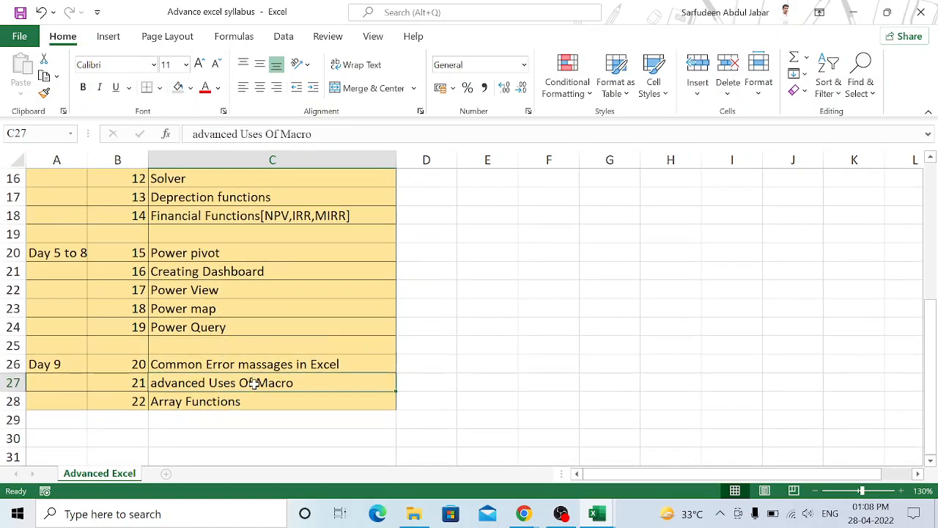
click(177, 88)
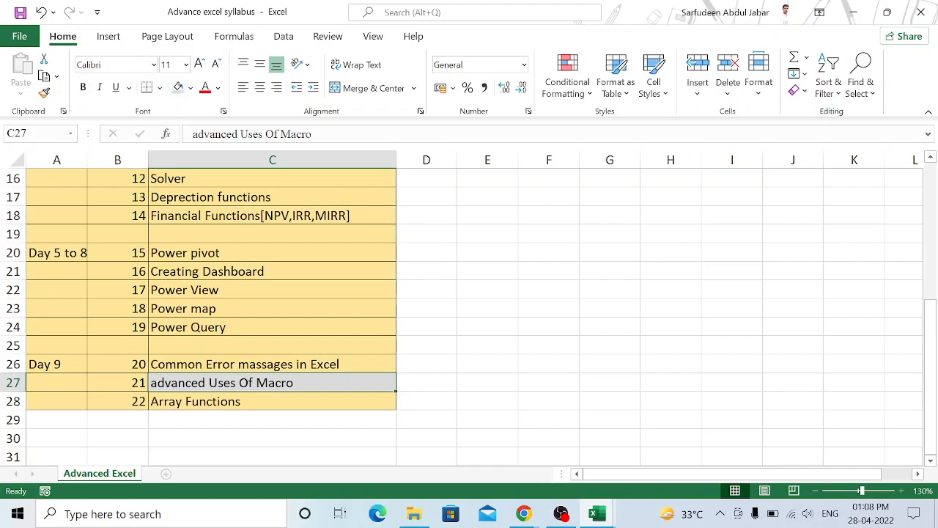
- Review the gray-shaded Day 3 topics in the syllabus, from Lookup Functions to Dynamic V lookup
scroll(299, 259, up, 4)
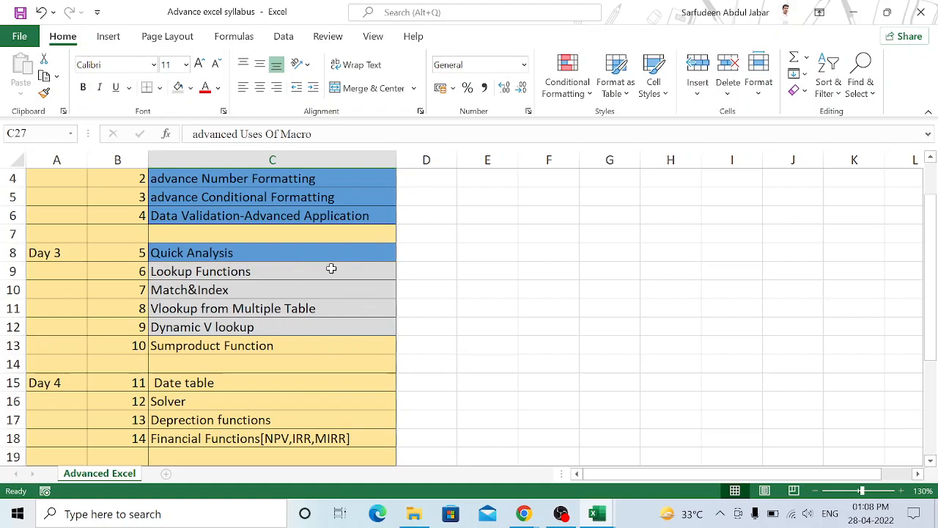
click(332, 270)
click(334, 288)
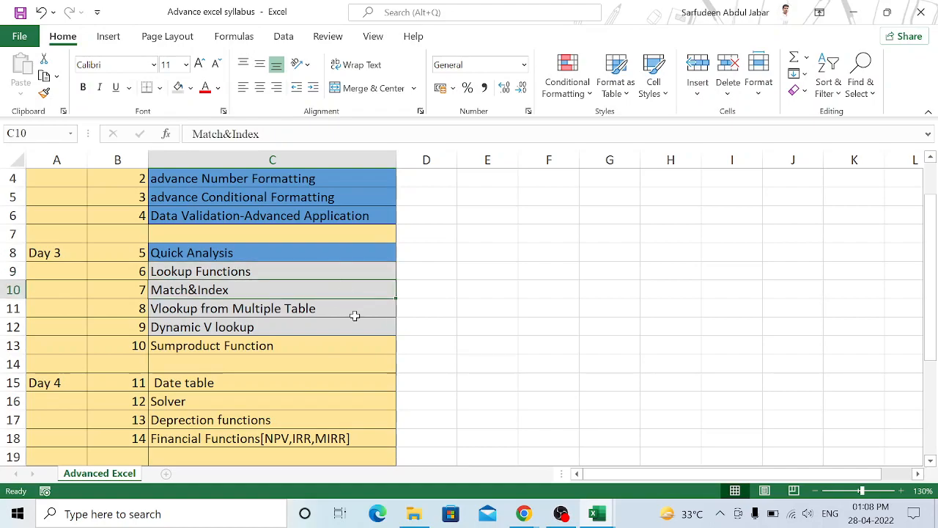
click(351, 308)
click(339, 323)
click(331, 308)
click(326, 291)
click(323, 270)
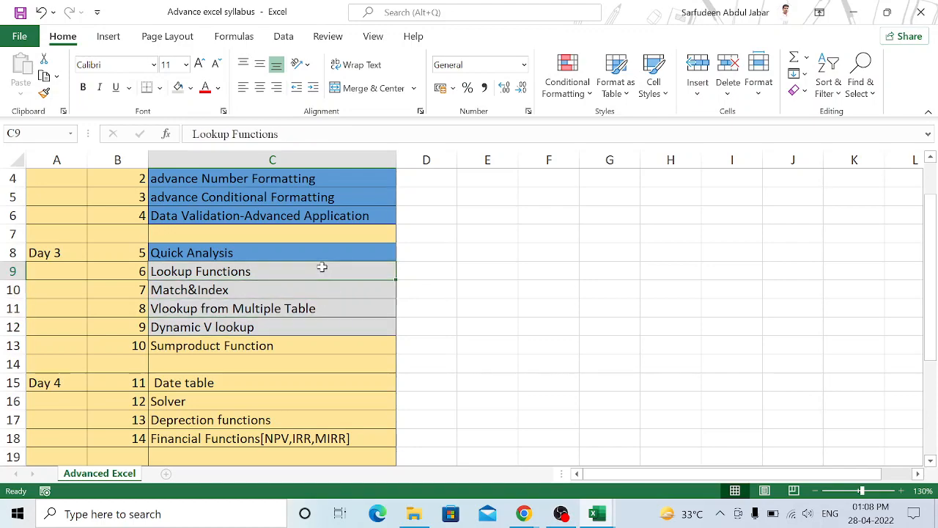
click(410, 273)
click(415, 292)
click(415, 308)
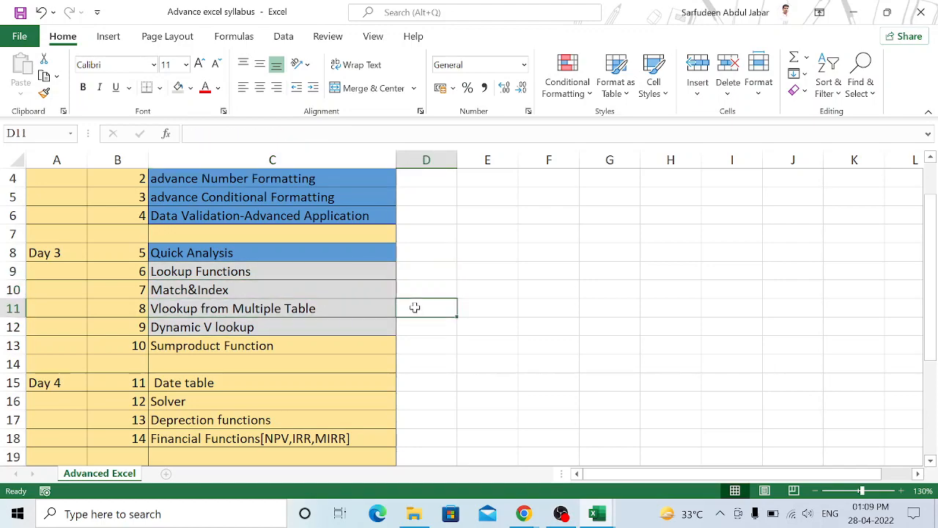
key(Down)
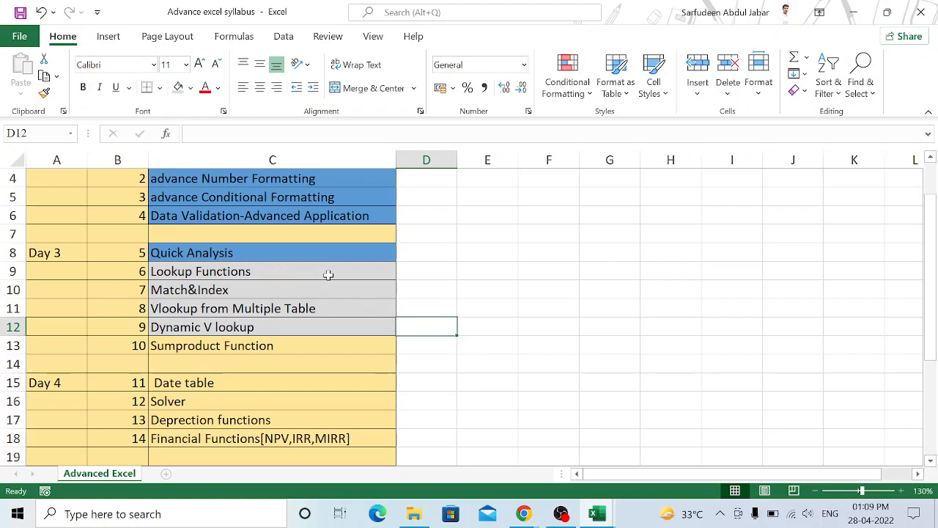
click(260, 273)
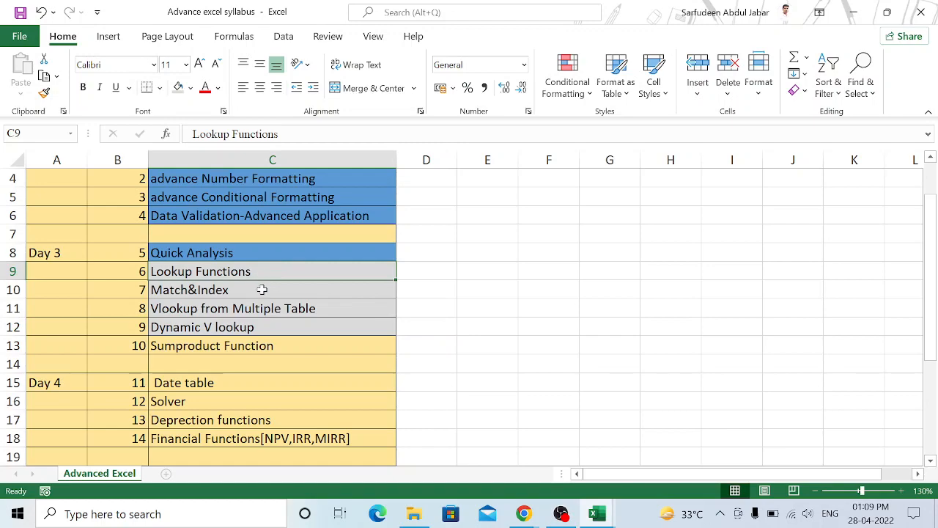
click(263, 290)
click(271, 314)
click(271, 330)
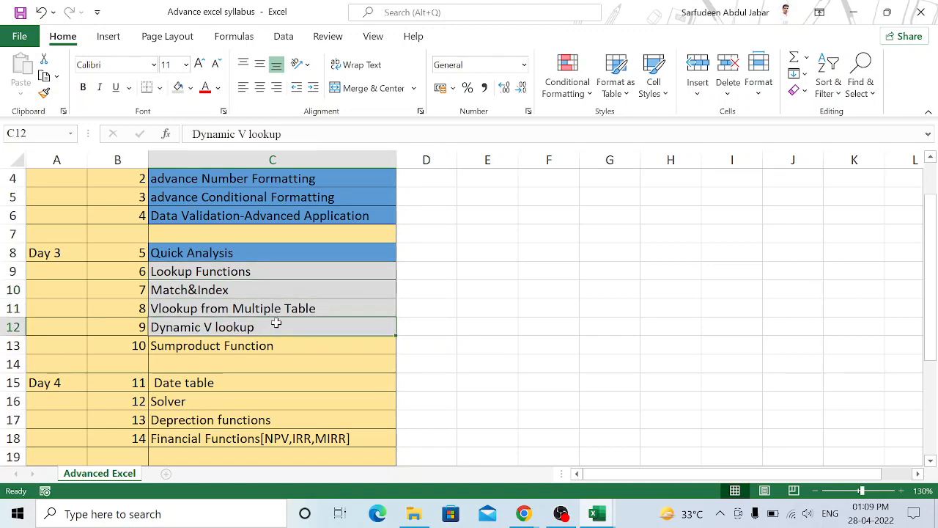
click(412, 275)
click(416, 288)
click(418, 307)
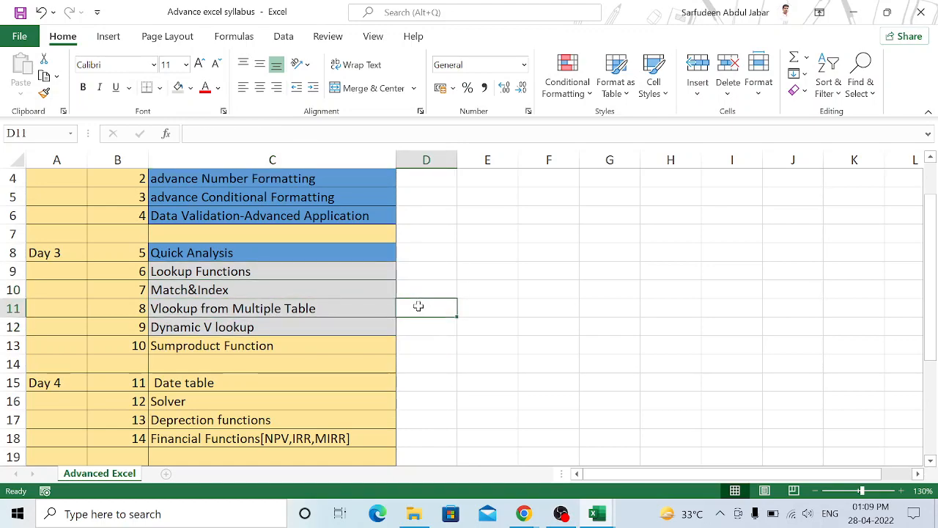
click(417, 329)
click(353, 271)
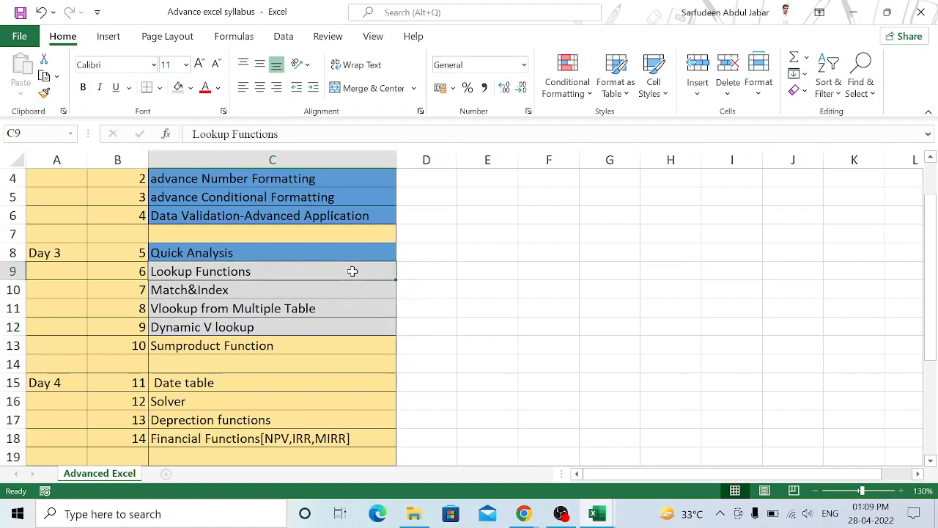
click(342, 293)
click(344, 313)
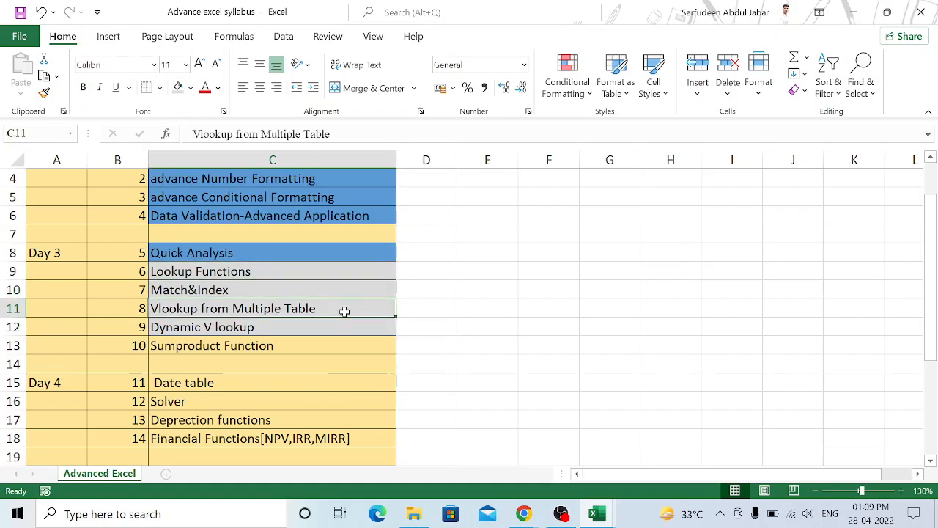
click(343, 324)
click(341, 311)
click(307, 273)
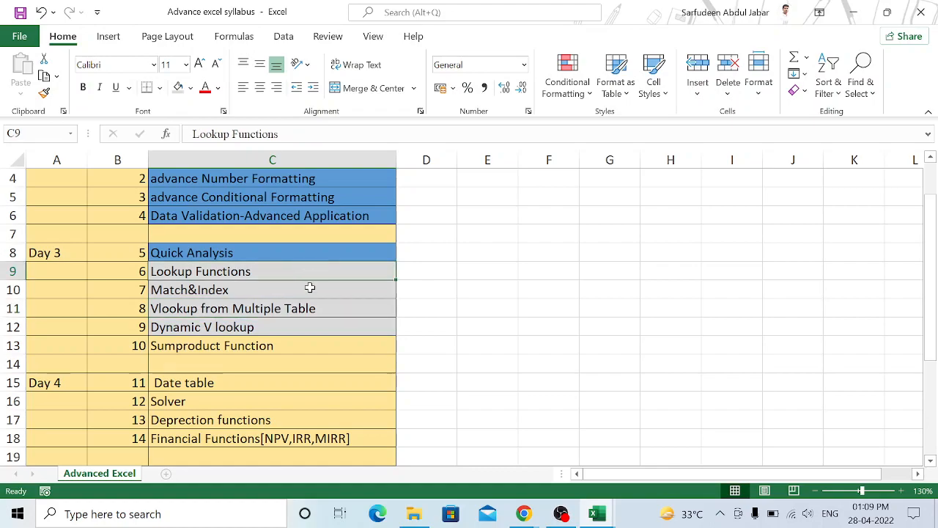
click(310, 288)
click(440, 272)
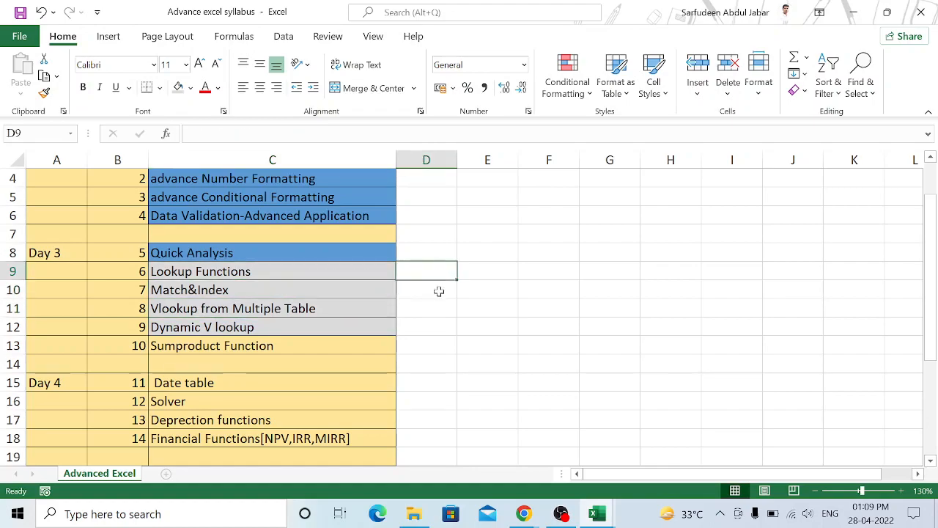
click(467, 290)
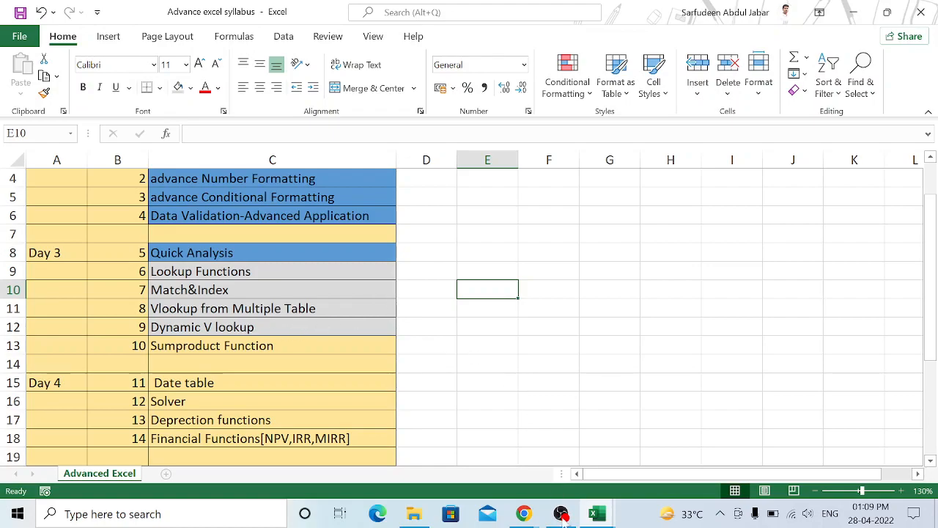
mouse_move(597, 515)
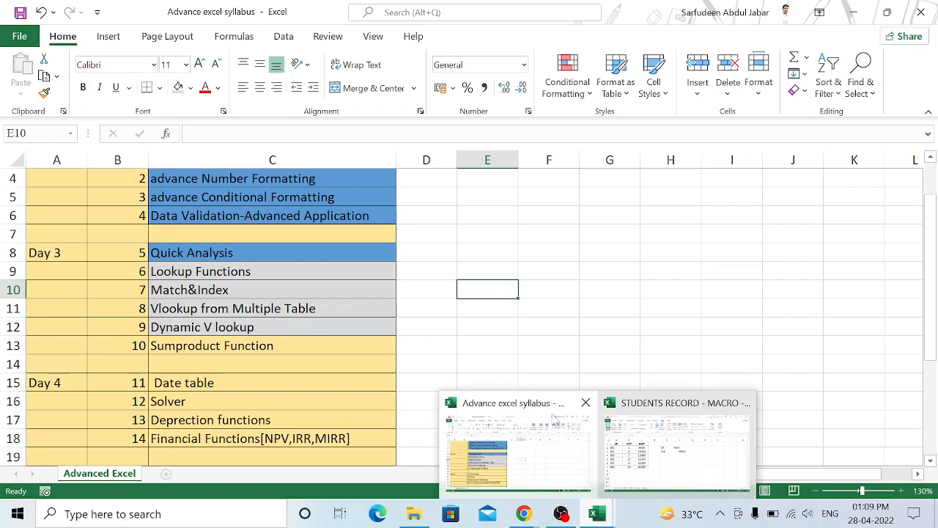
click(322, 326)
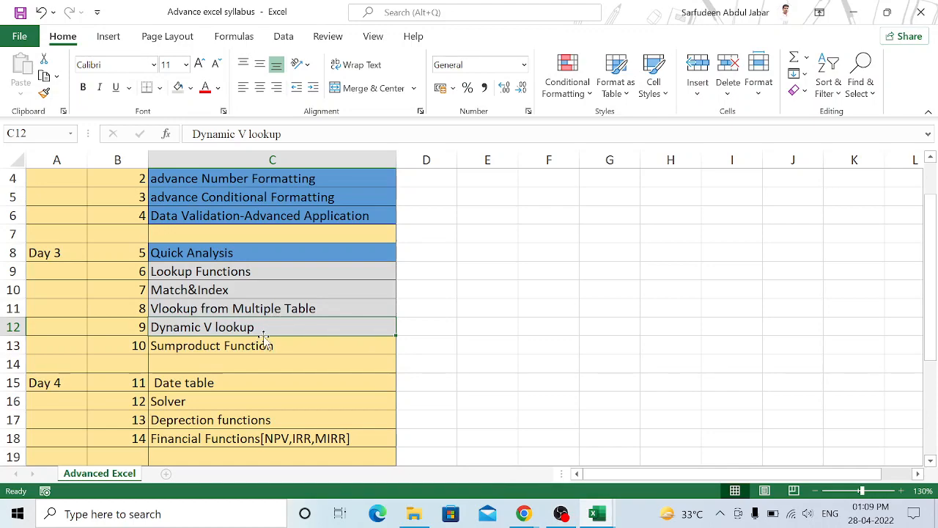
click(595, 516)
mouse_move(656, 462)
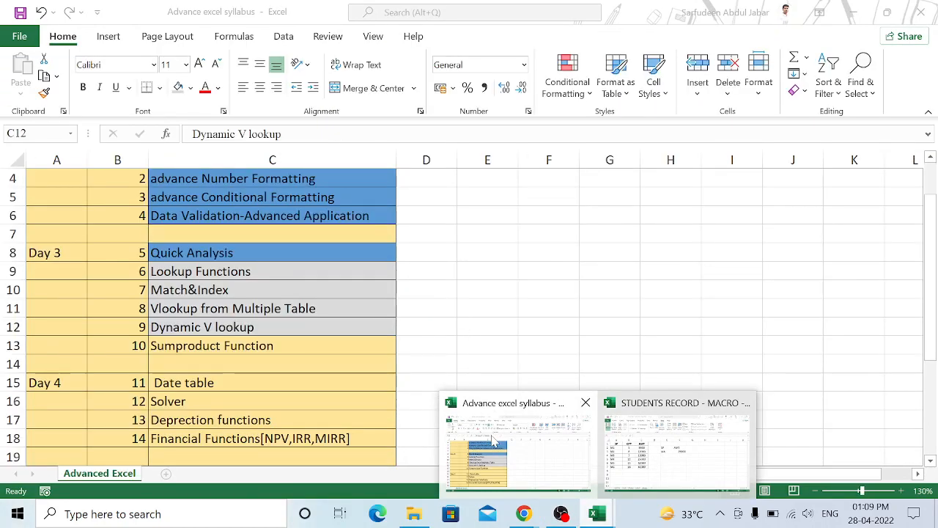
click(492, 439)
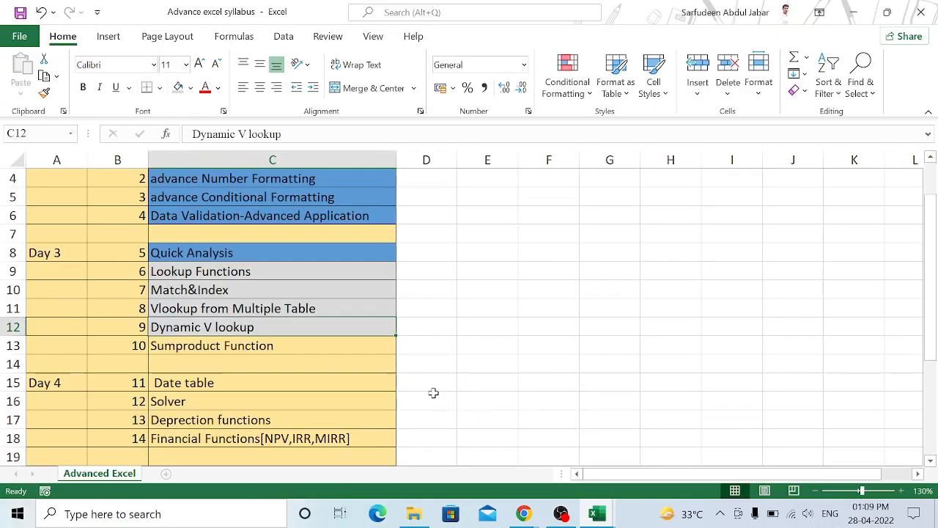
click(481, 323)
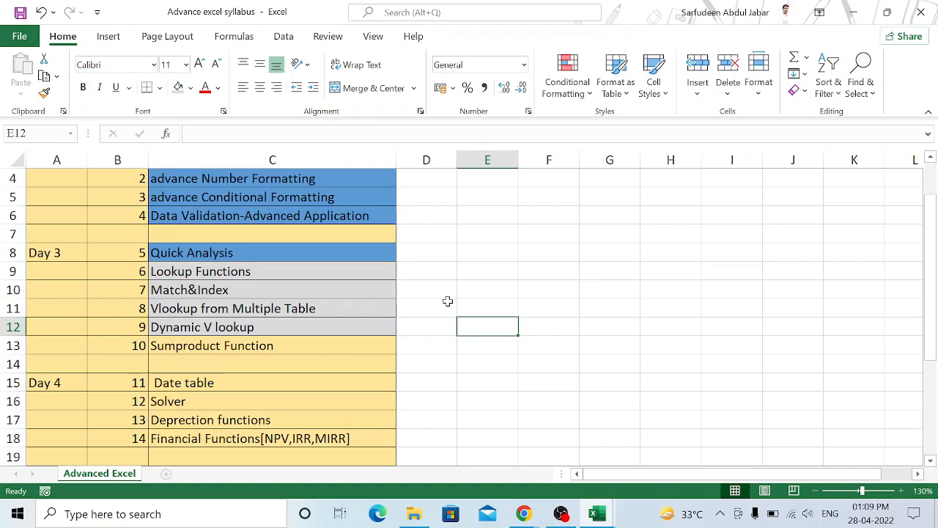
- Switch to the STUDENTS RECORD - MACRO workbook to view the lookup example on Sheet2, and return to the Advance excel syllabus workbook
click(595, 517)
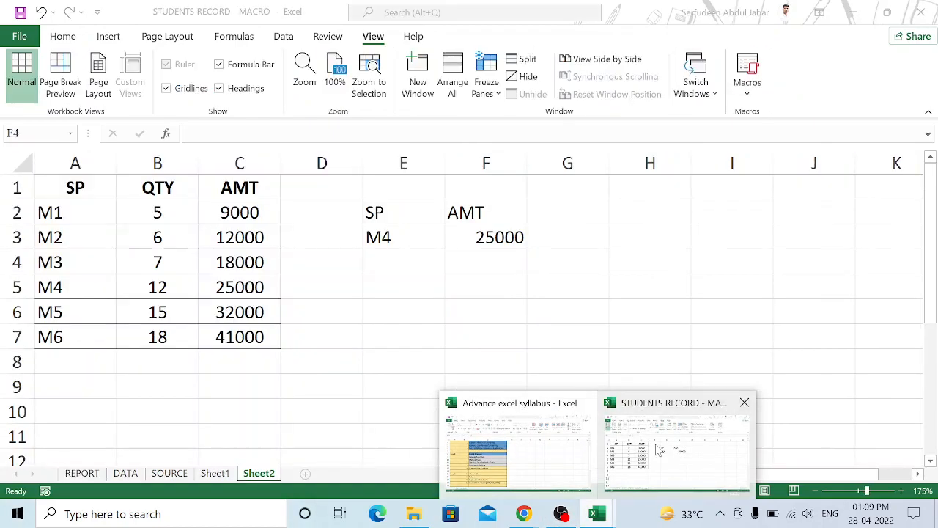
click(664, 447)
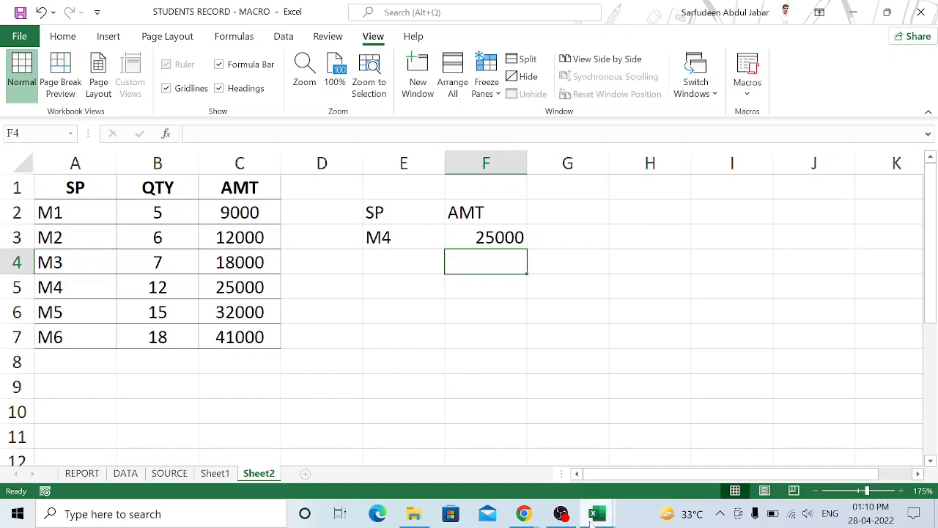
mouse_move(594, 515)
click(552, 458)
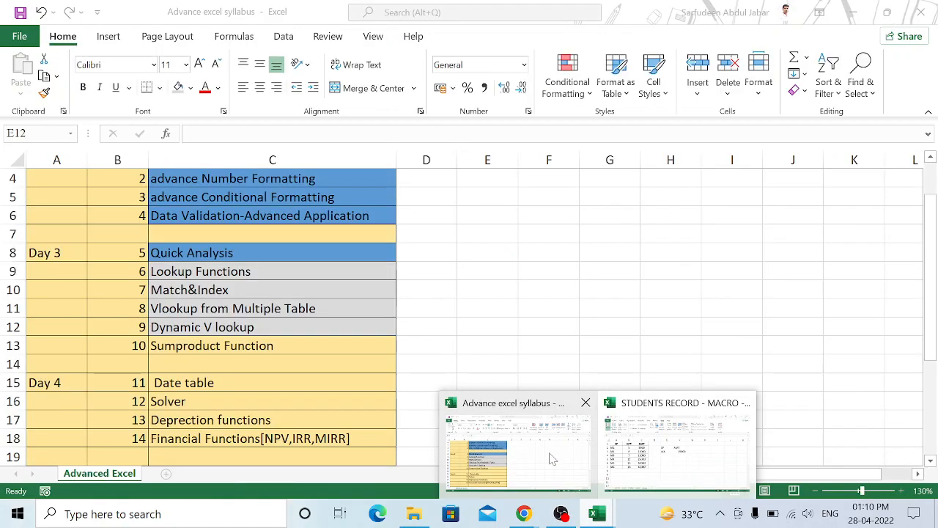
click(552, 458)
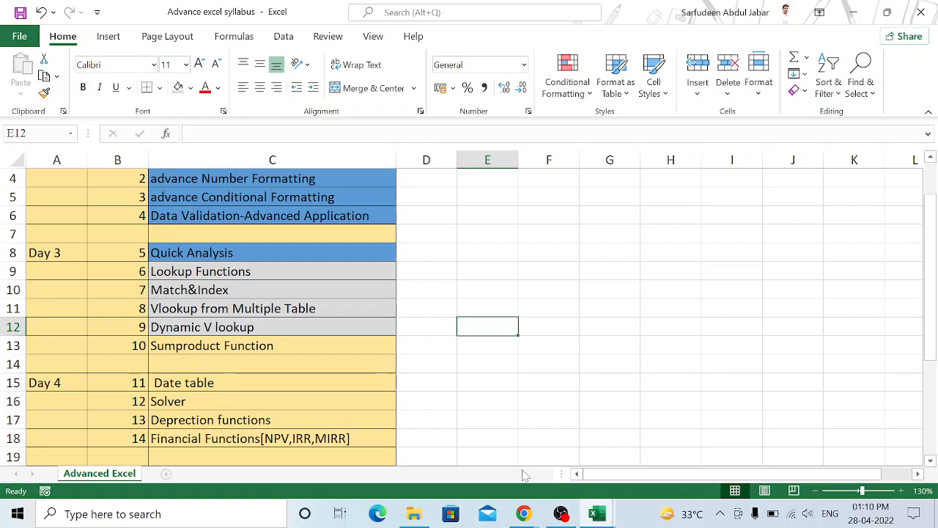
click(460, 270)
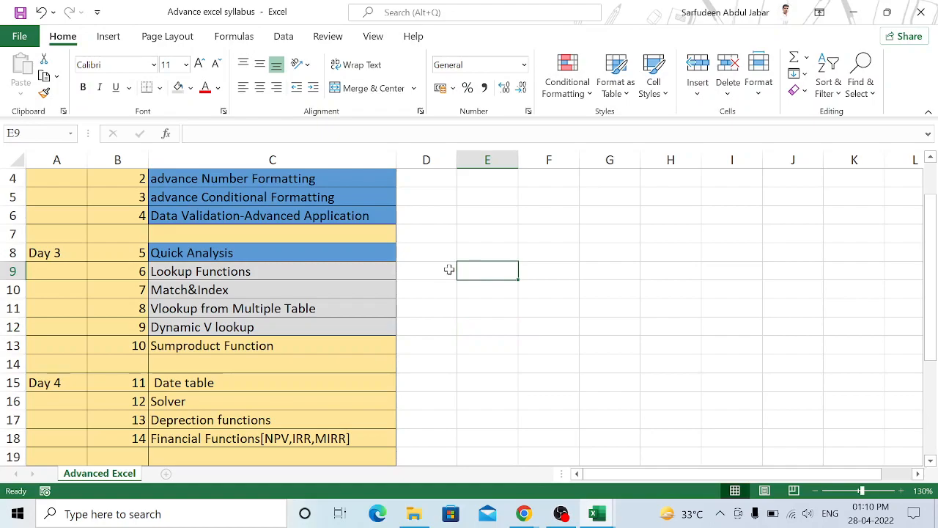
click(452, 273)
click(484, 286)
click(434, 266)
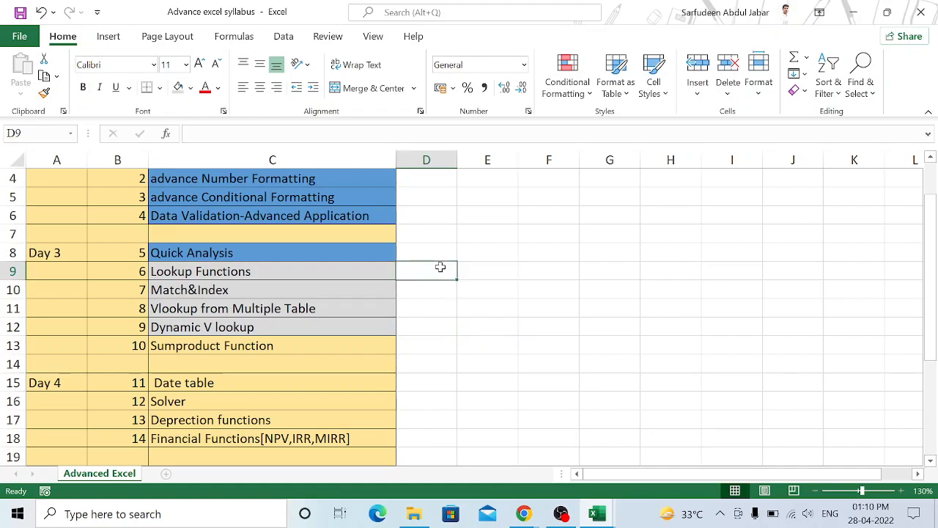
ctrl+click(482, 287)
ctrl+click(539, 310)
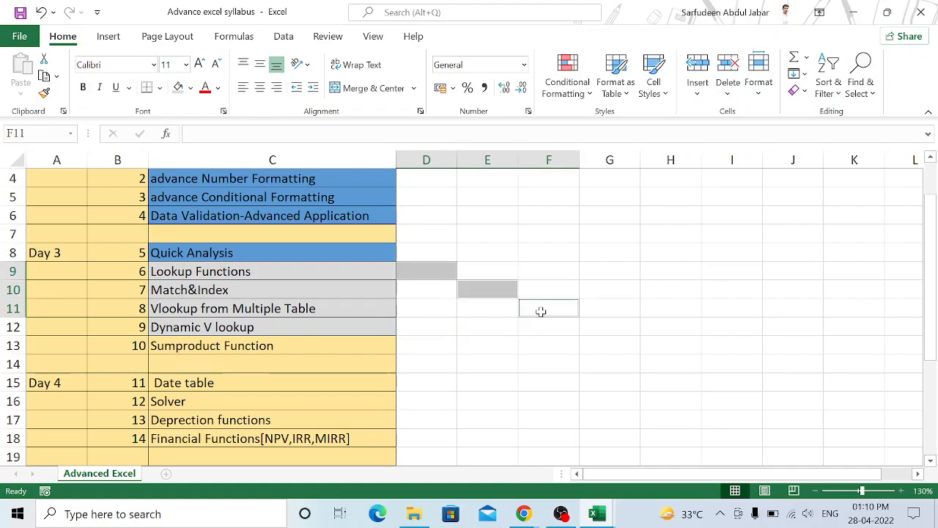
ctrl+click(623, 330)
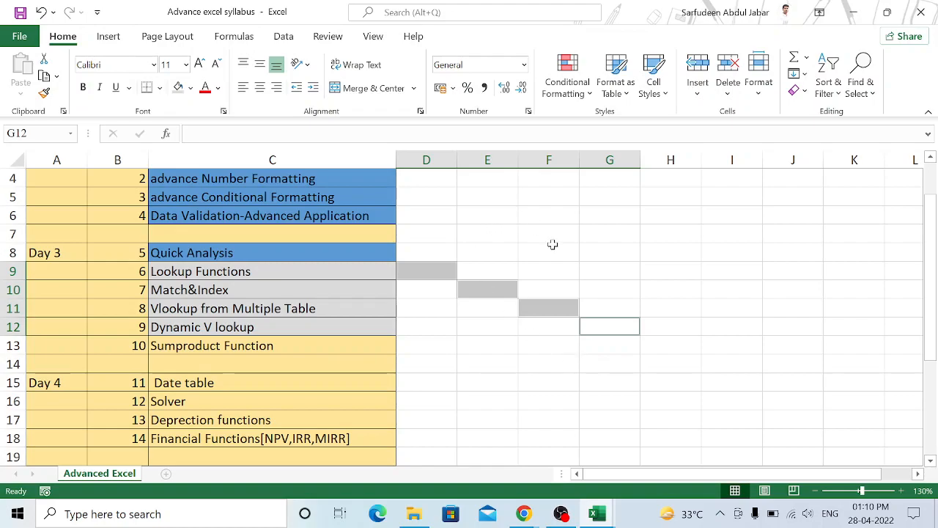
click(496, 253)
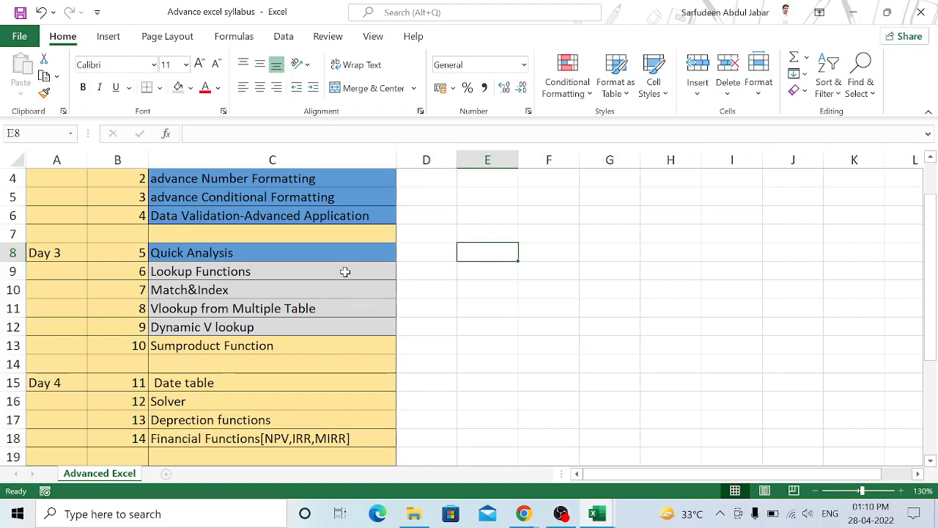
- Review the gray-shaded syllabus topics, from Lookup Functions to Dynamic V lookup in C9:C12 and advanced Uses Of Macro under Day 9
drag(278, 272, 286, 325)
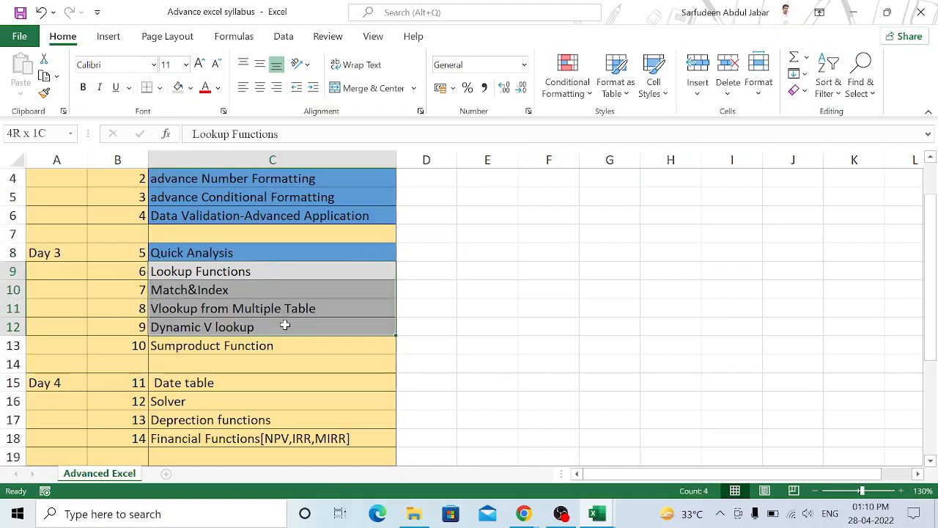
scroll(379, 314, down, 3)
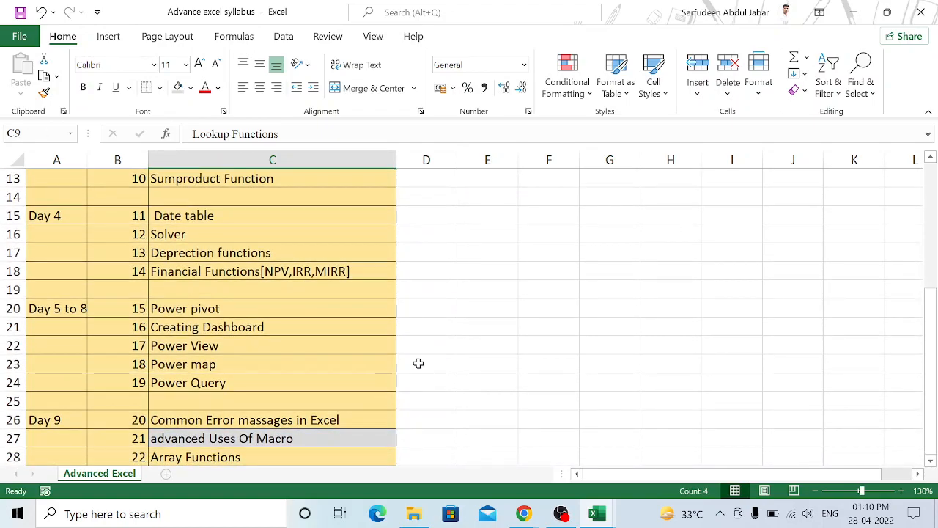
scroll(452, 305, up, 4)
click(508, 266)
scroll(509, 266, down, 2)
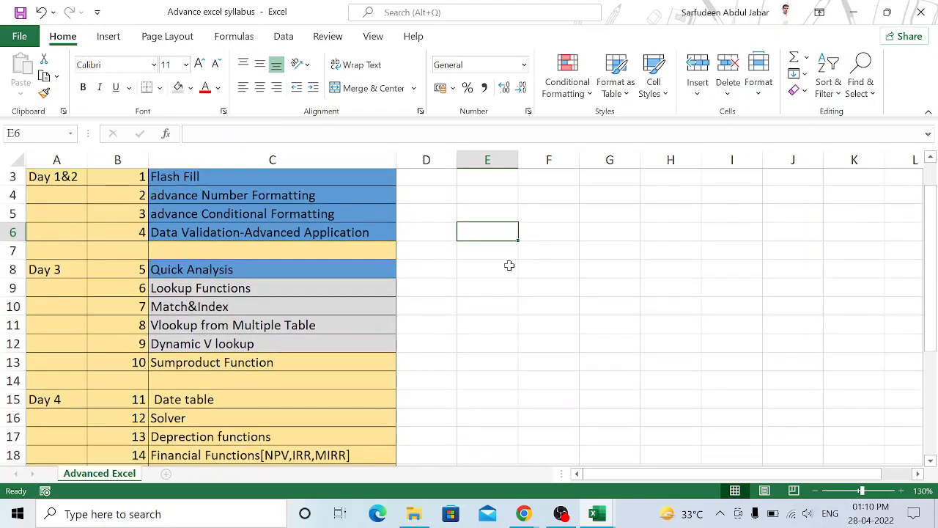
scroll(519, 268, down, 2)
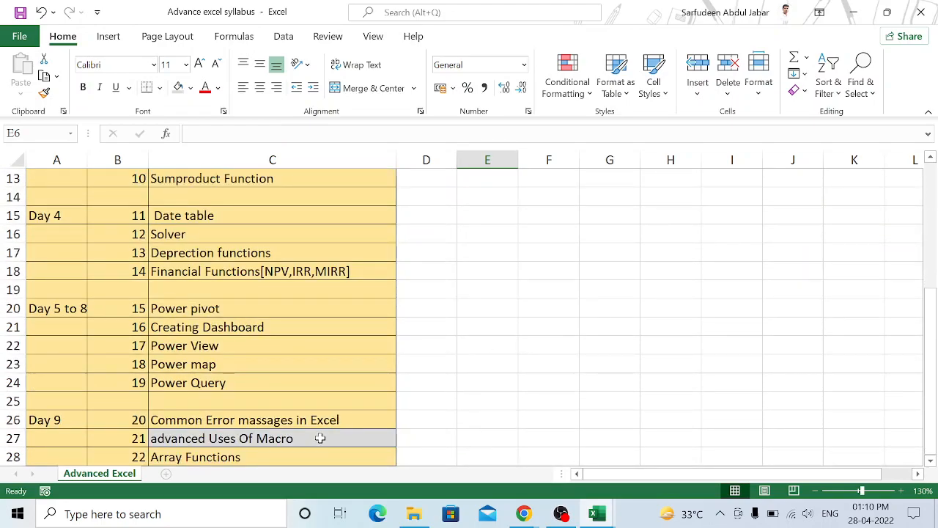
scroll(404, 338, up, 2)
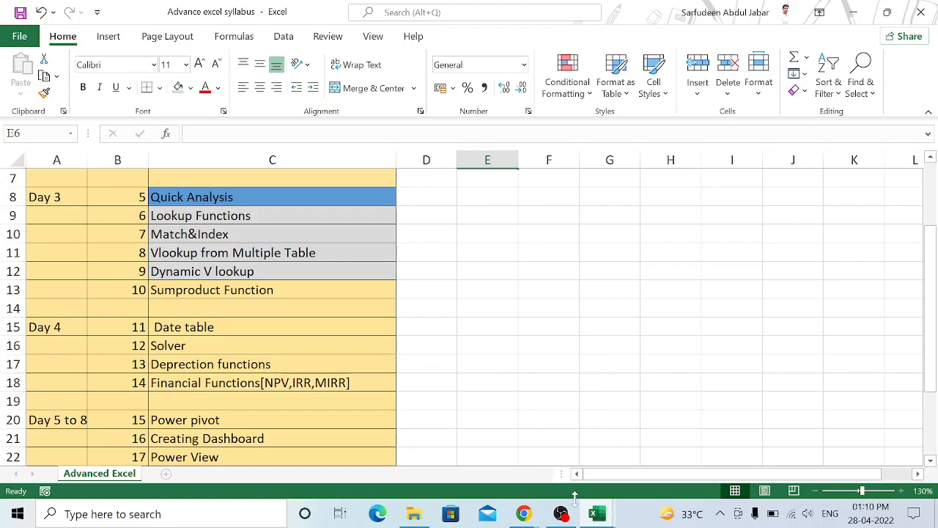
mouse_move(577, 513)
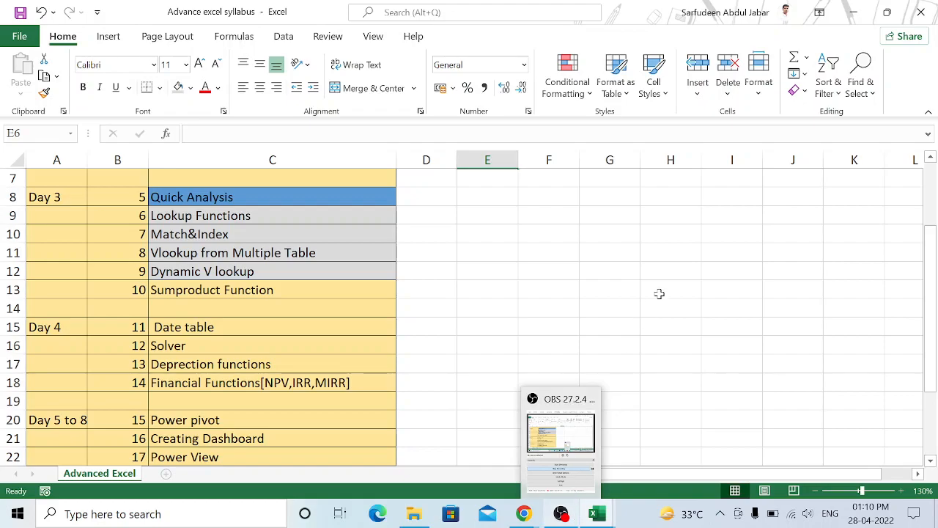
click(563, 515)
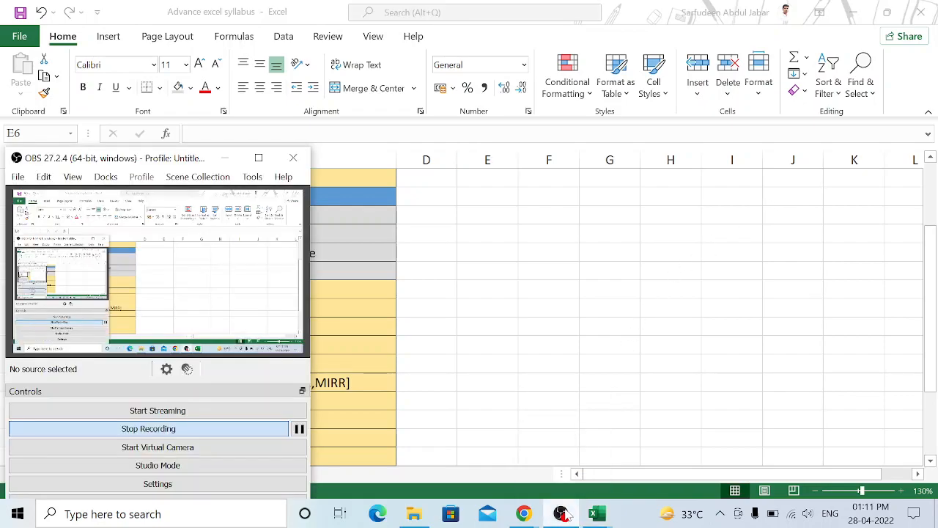